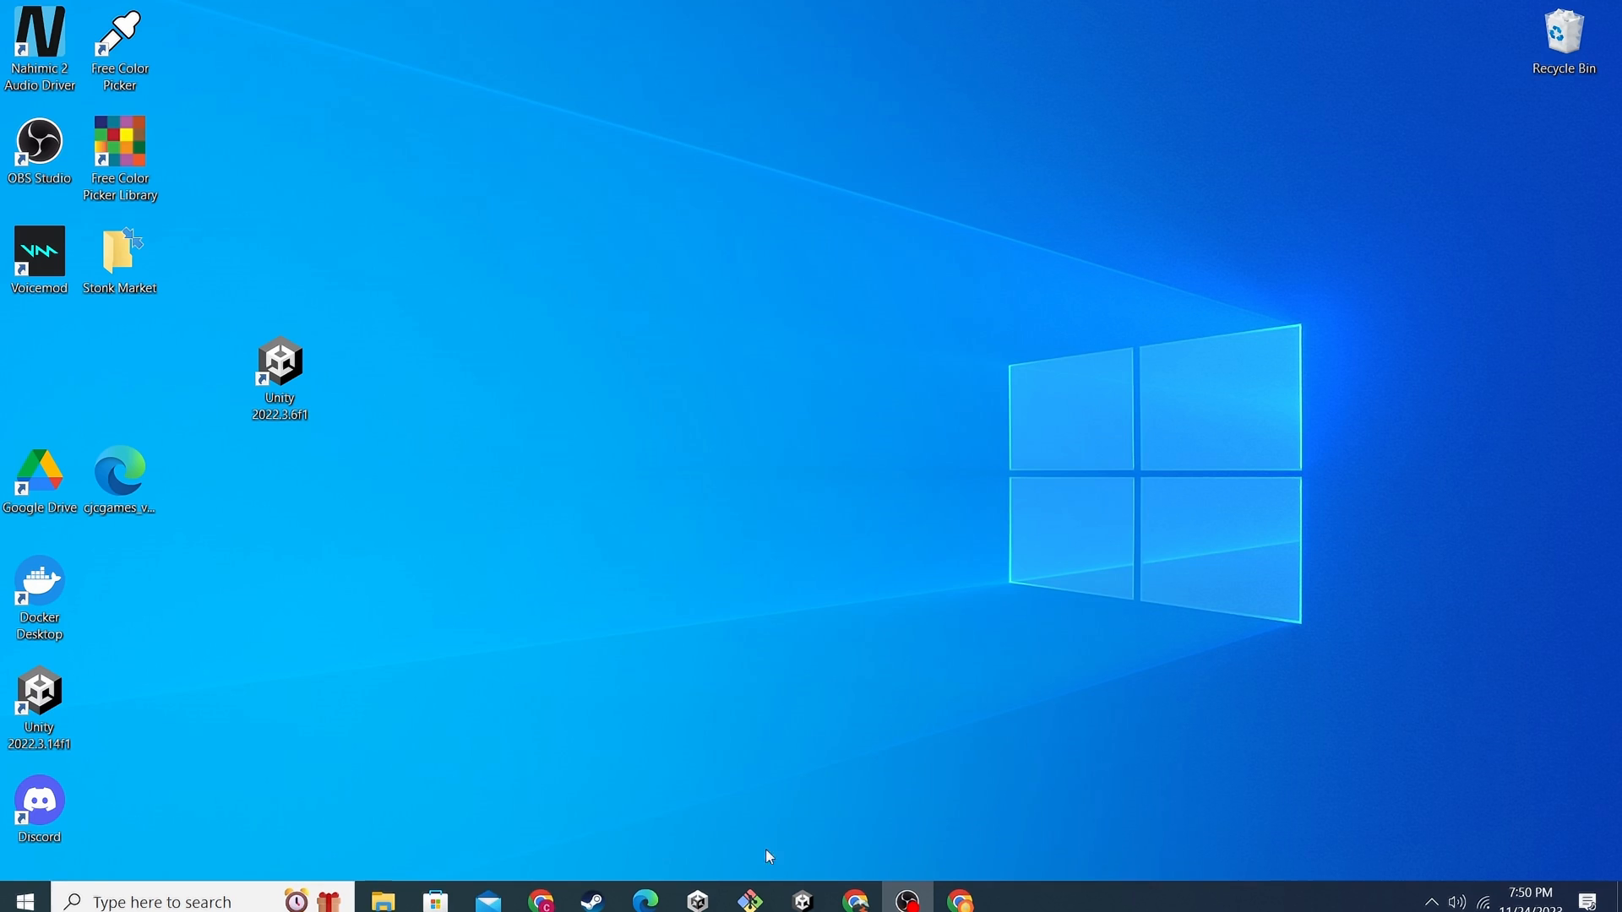
Search Windows for 'mico' and launch Microsoft Store from the results
click(351, 891)
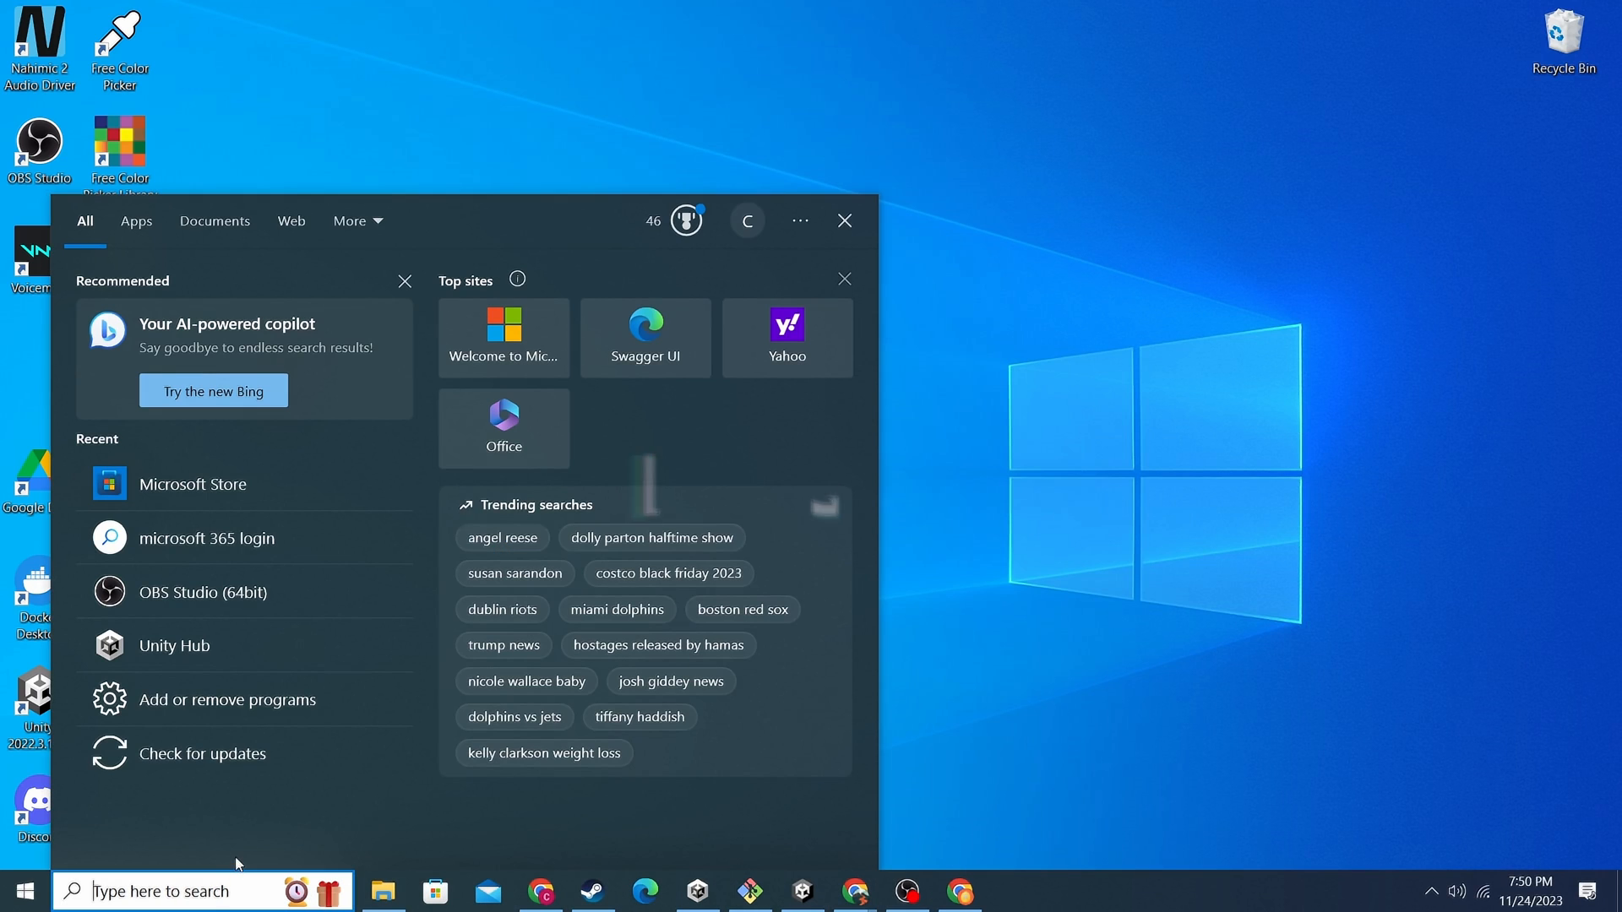
text(mico)
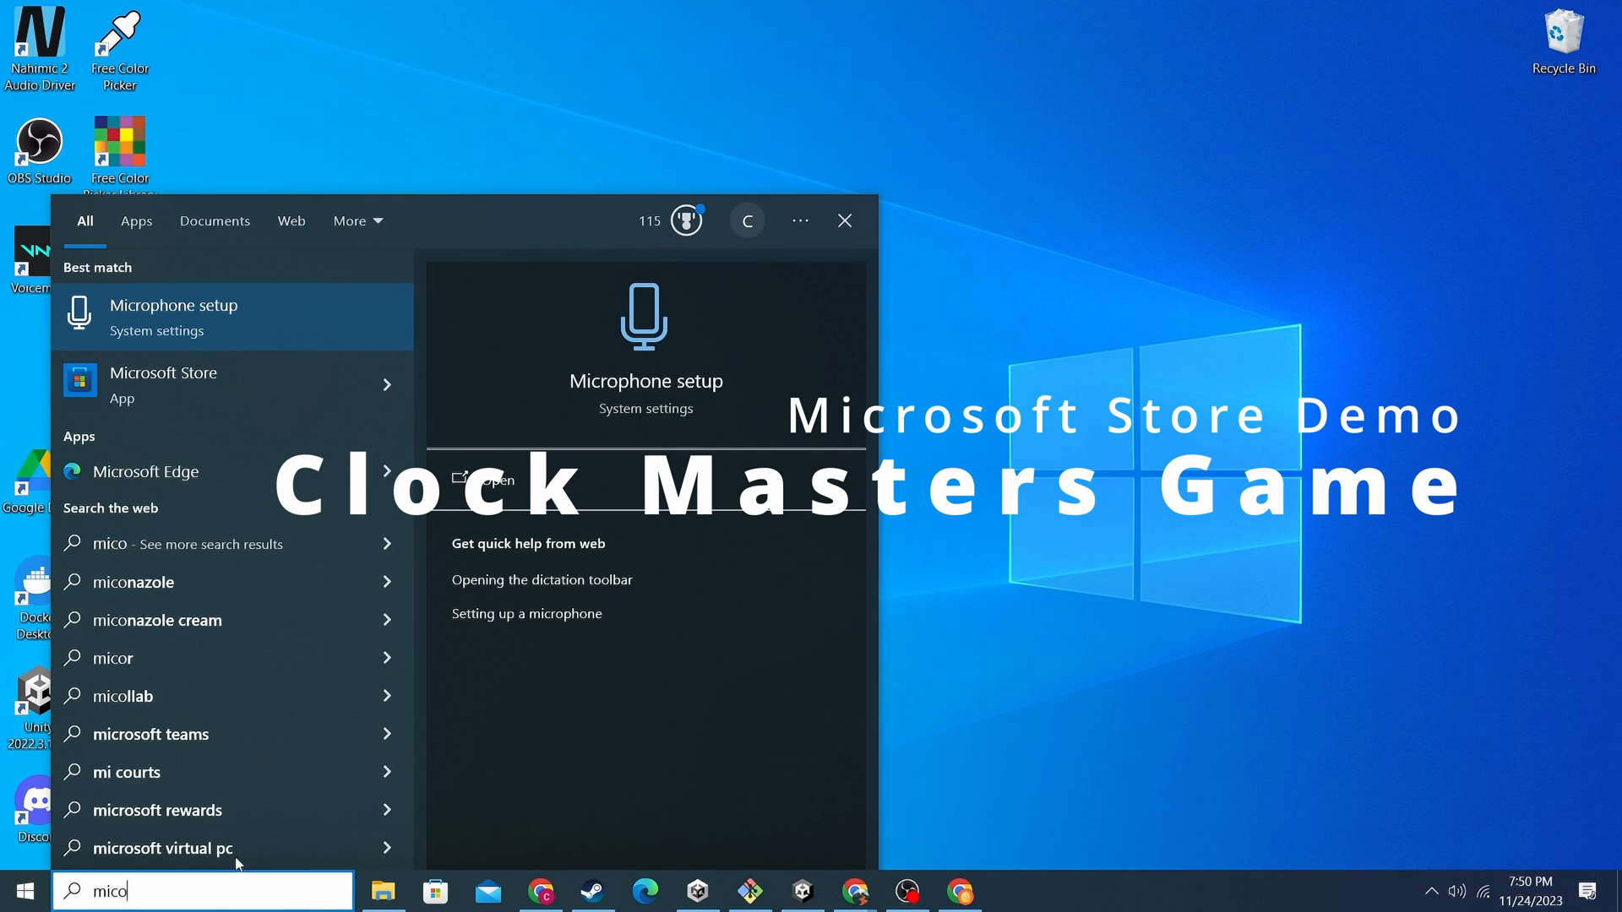
key(Down)
key(Return)
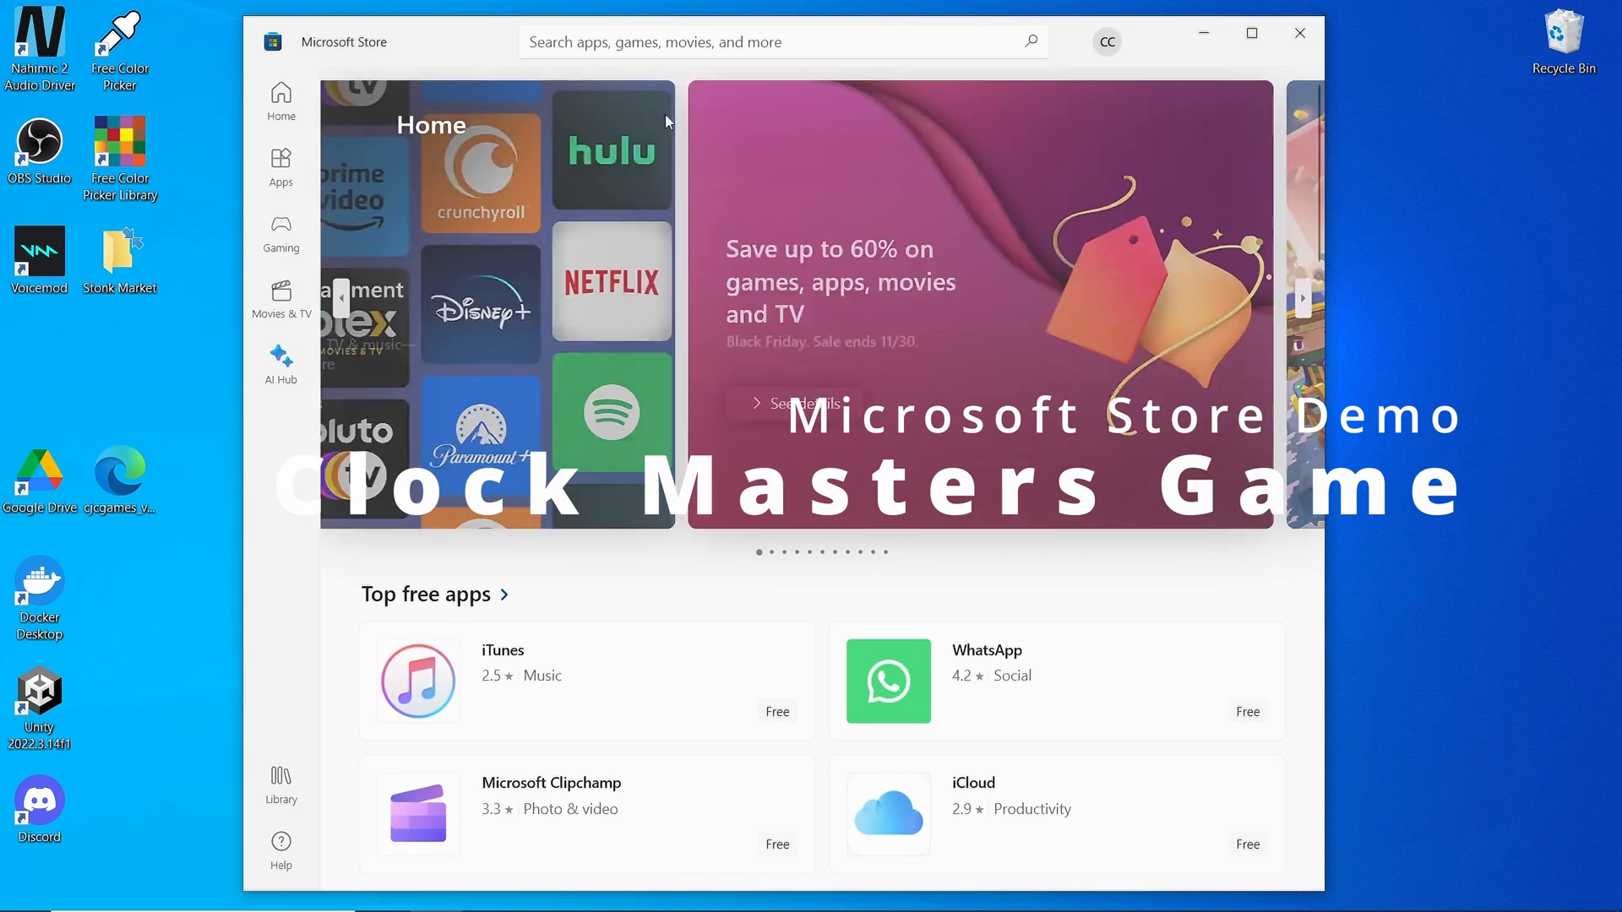
Search the Store for 'clock master' and open the Clock Masters game page
click(685, 53)
text(mic)
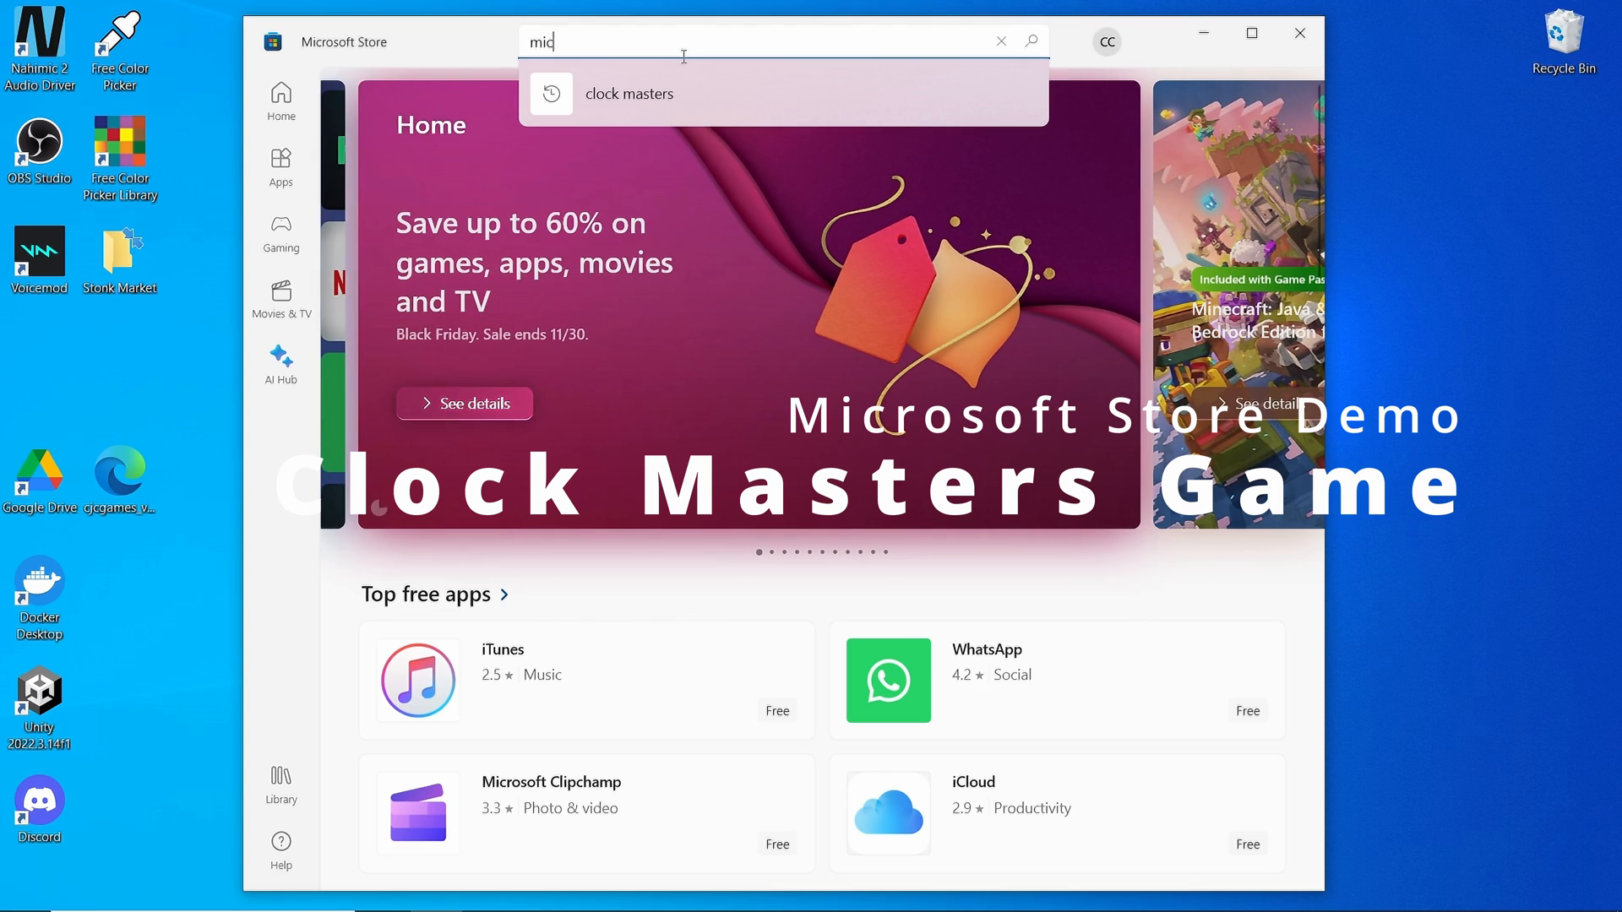
key(ctrl+a)
text(clock )
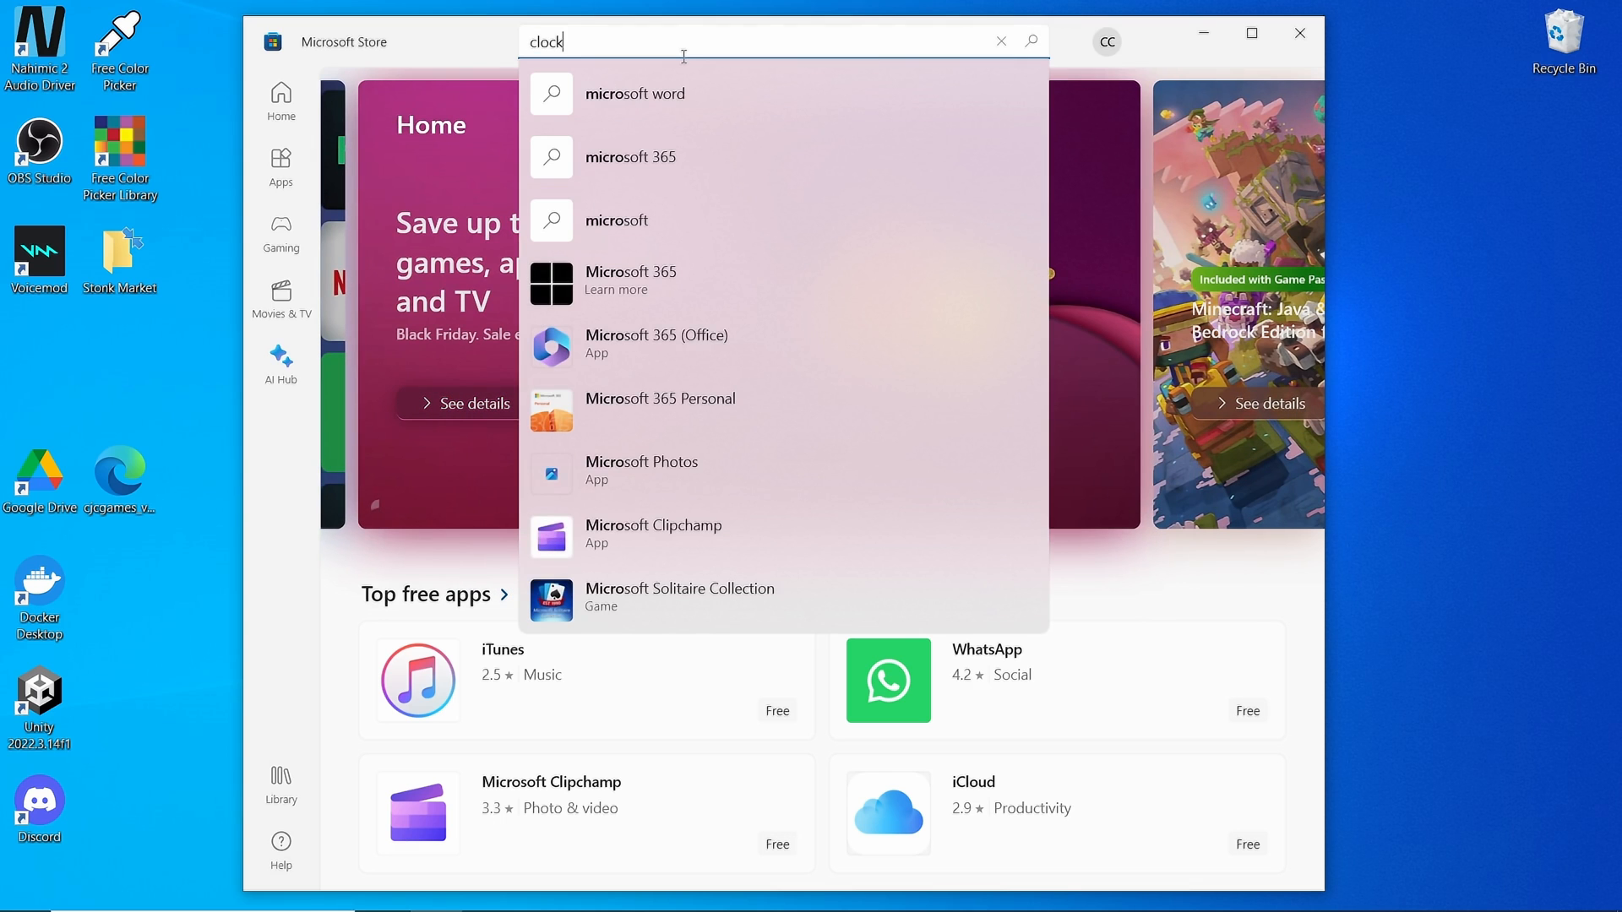
text(m)
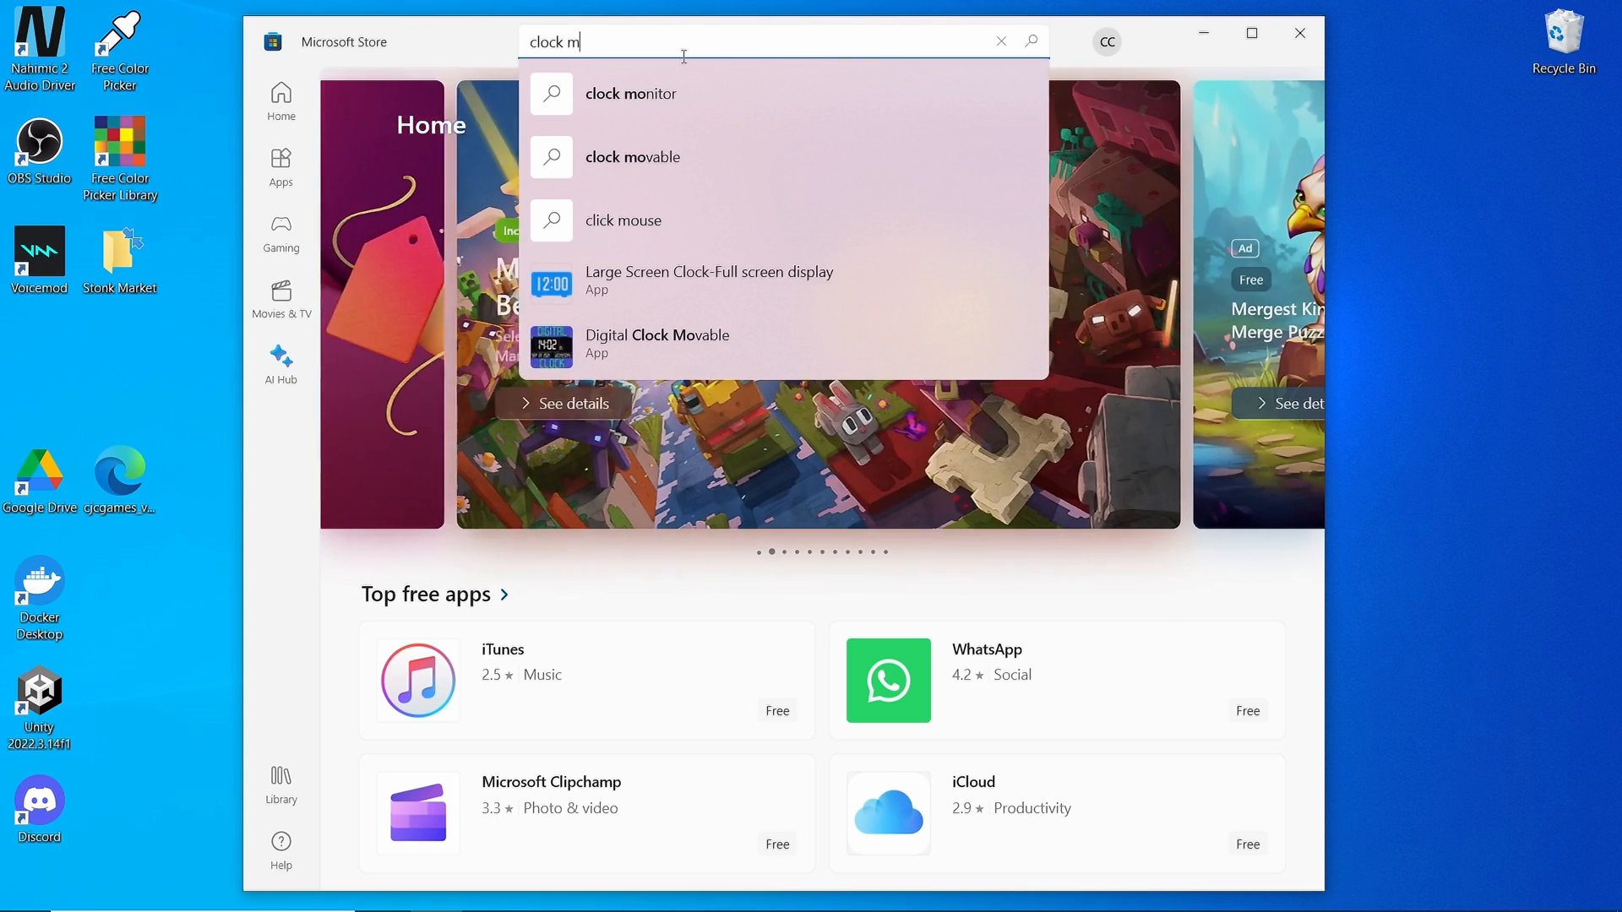
text(asters)
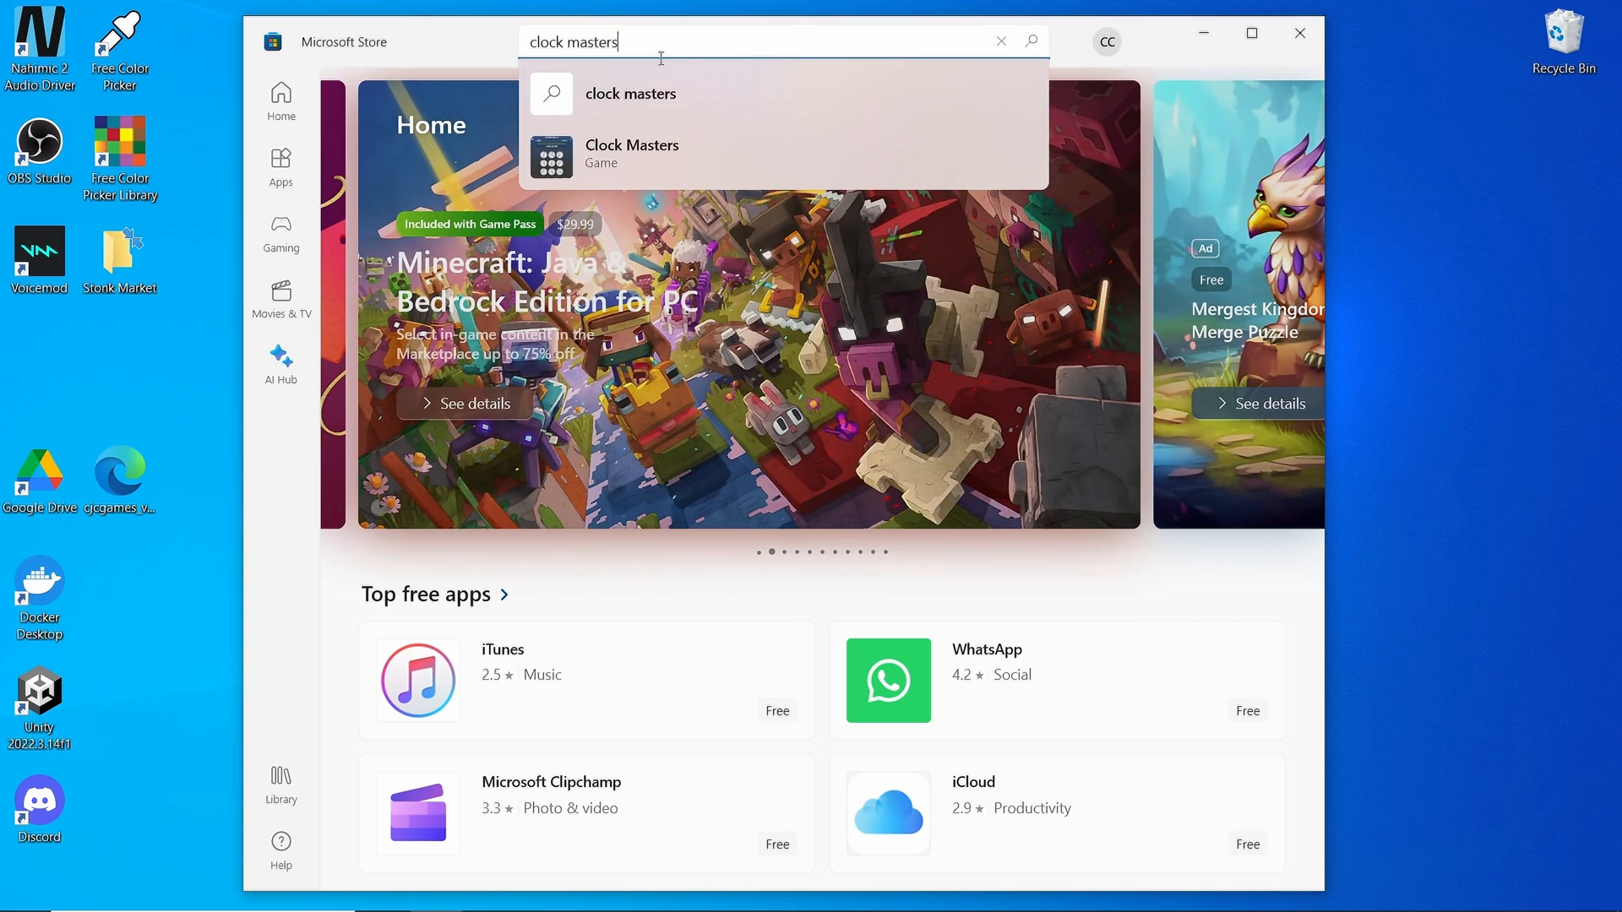
click(632, 148)
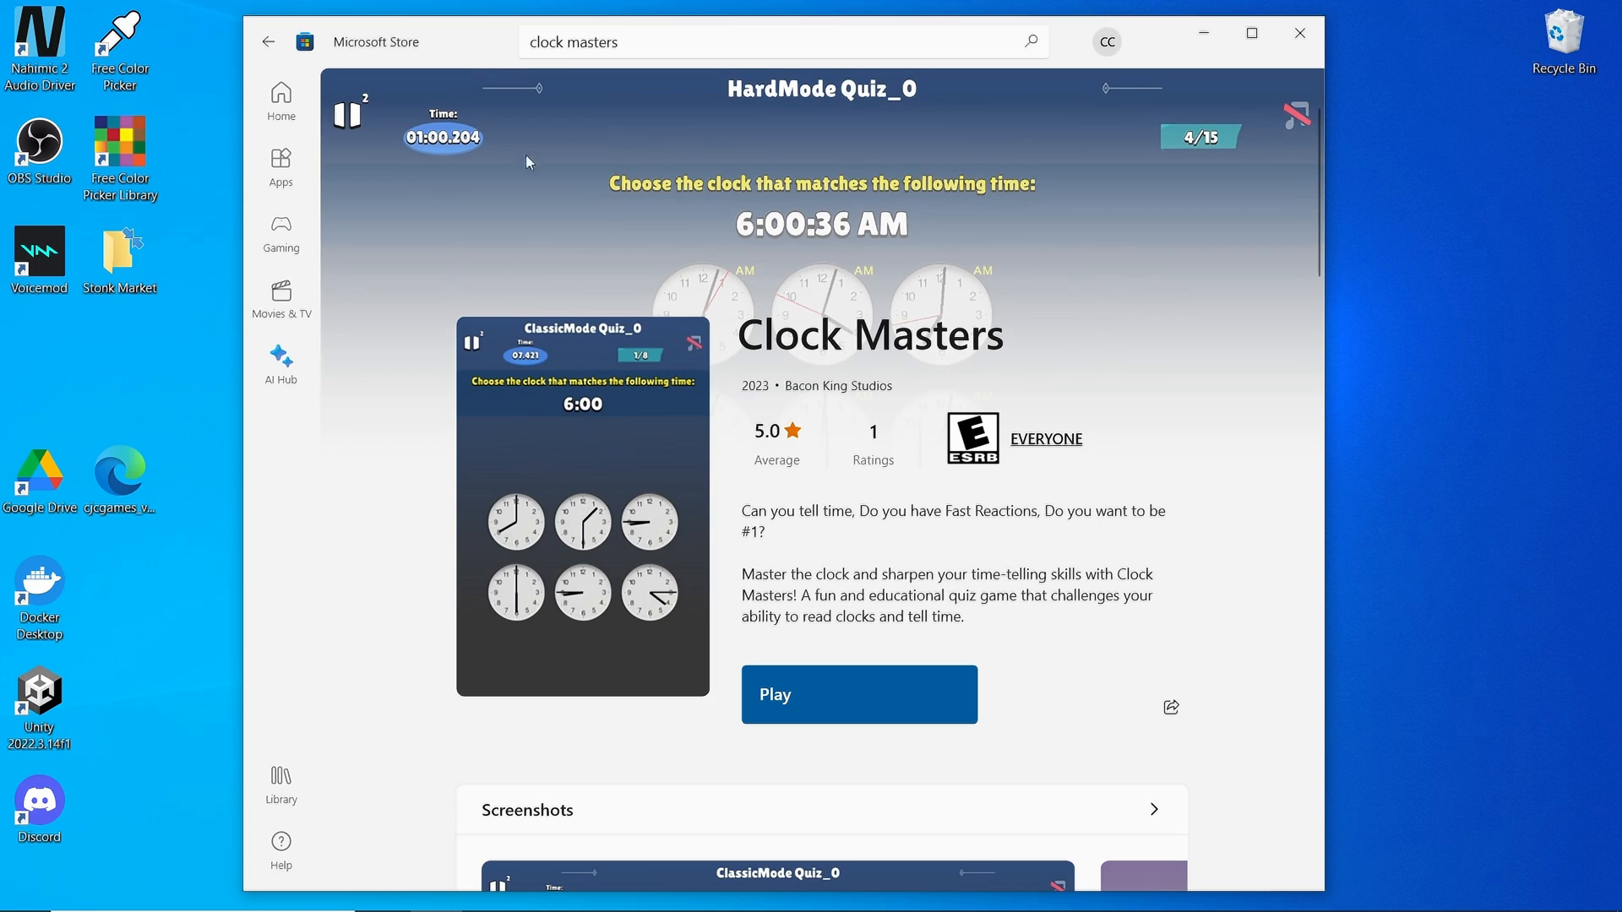
scroll(711, 345, down, 2)
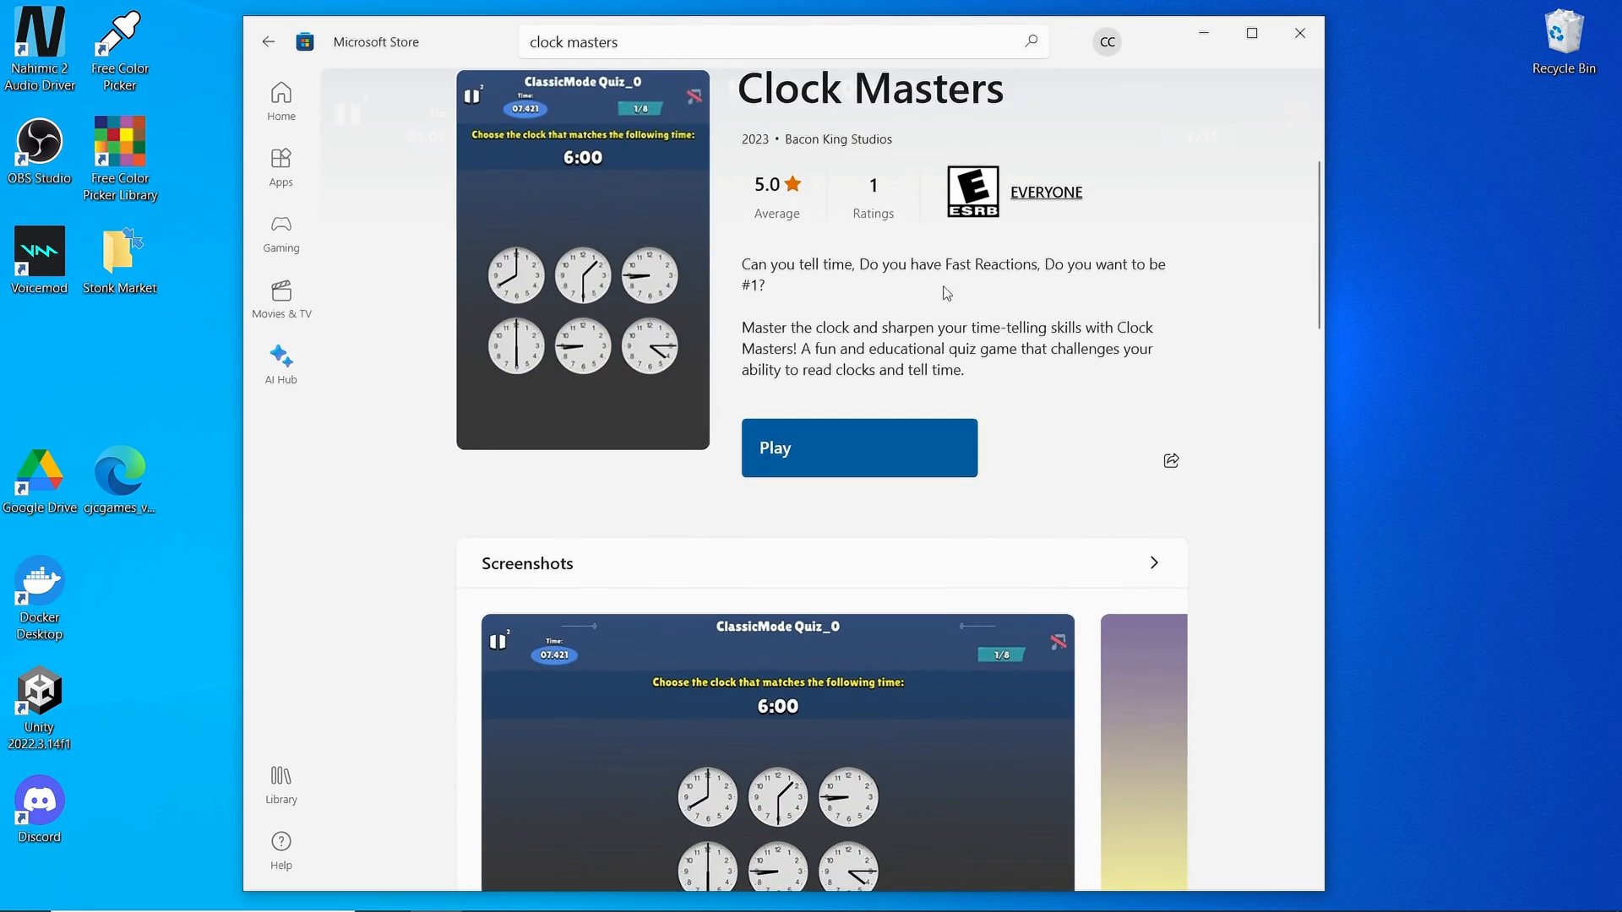
scroll(845, 254, up, 3)
scroll(657, 302, down, 5)
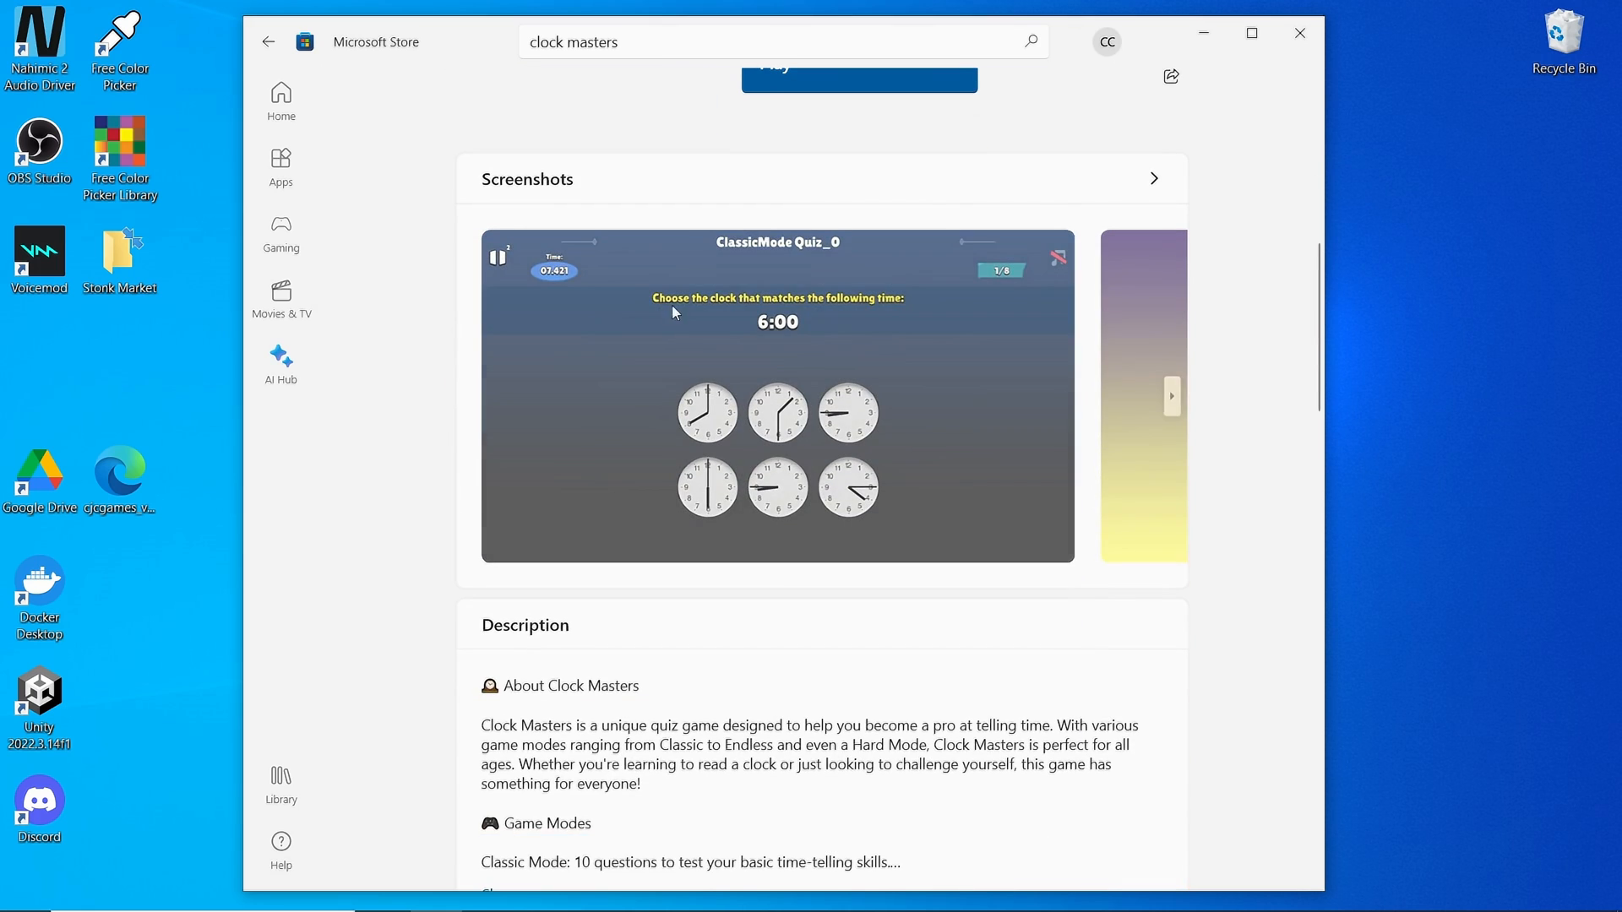
scroll(689, 309, down, 3)
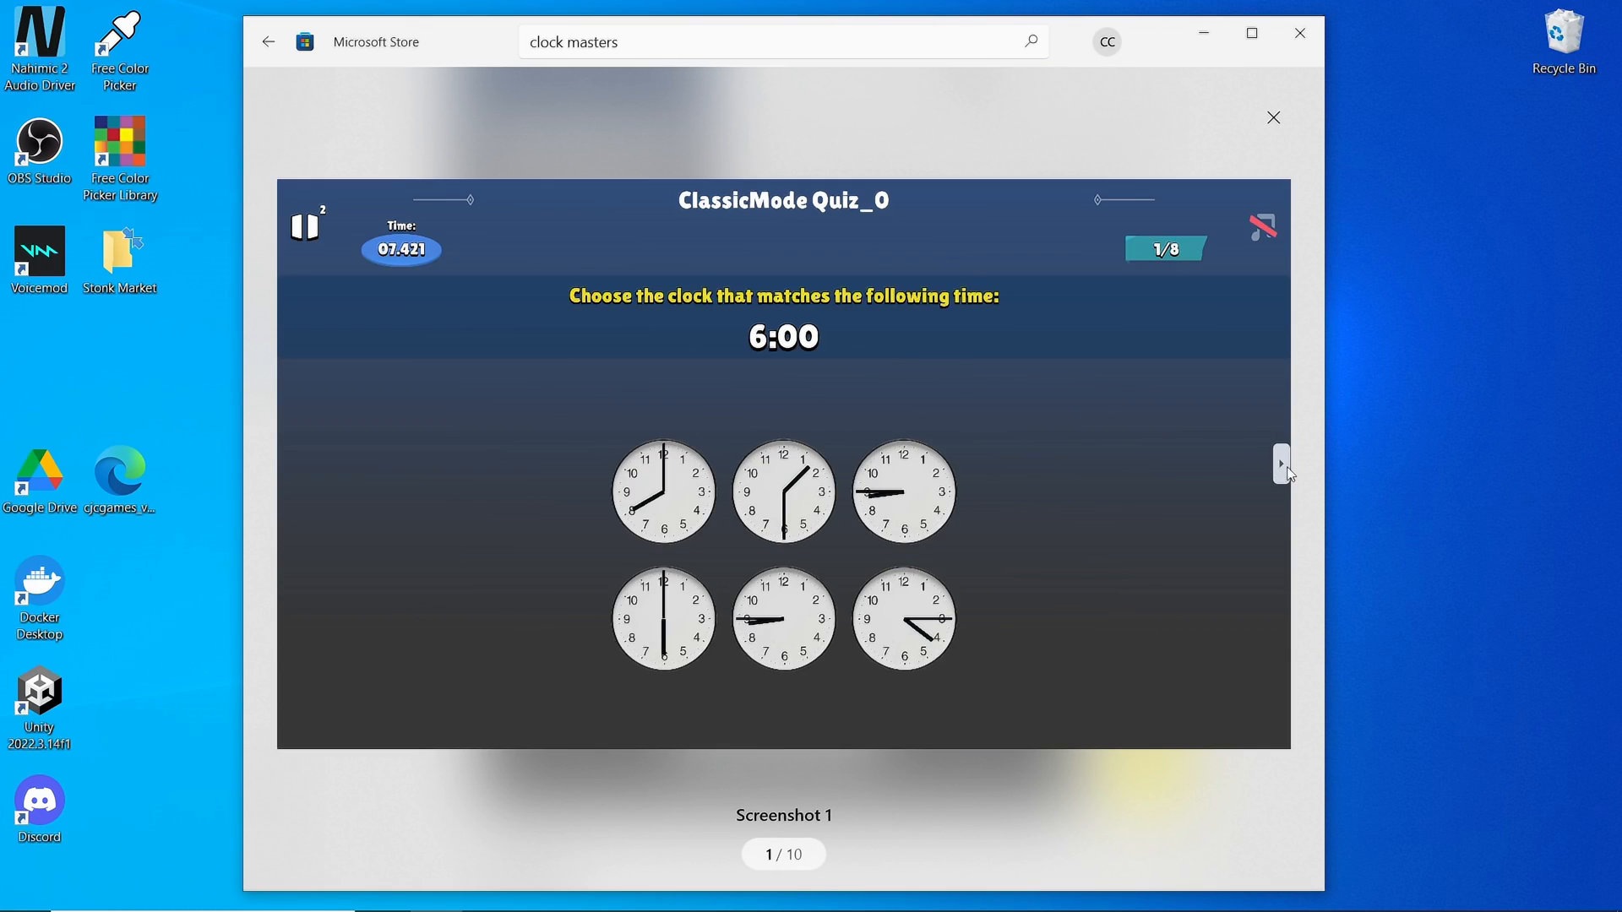
click(1288, 470)
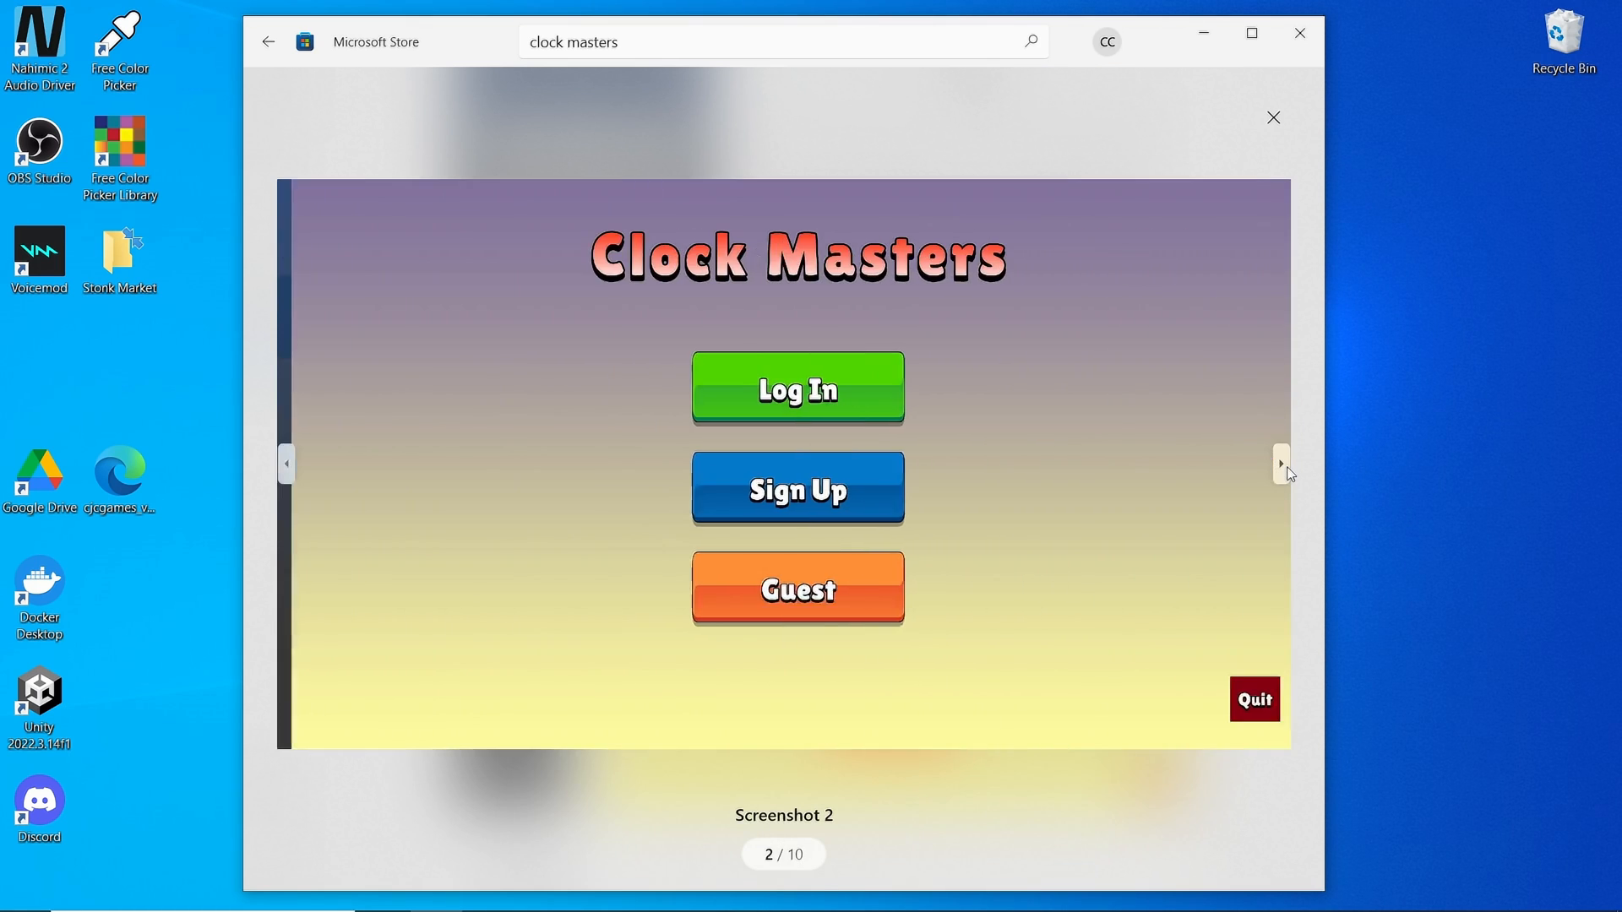
click(1287, 470)
click(1288, 470)
click(1288, 470)
click(1288, 470)
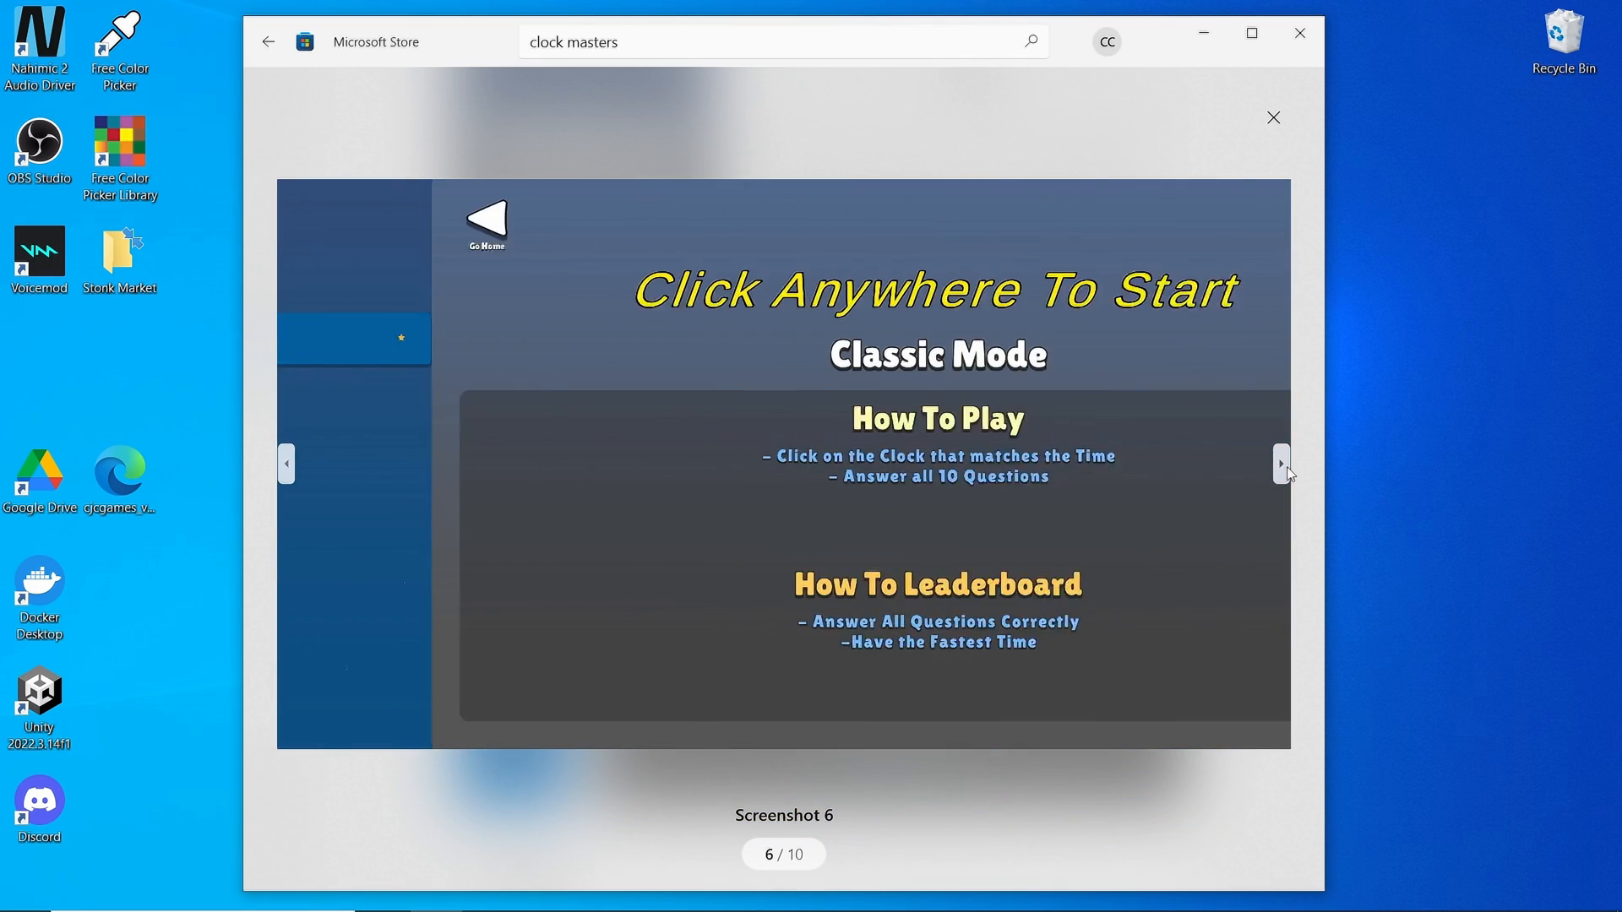
click(1288, 470)
click(1288, 465)
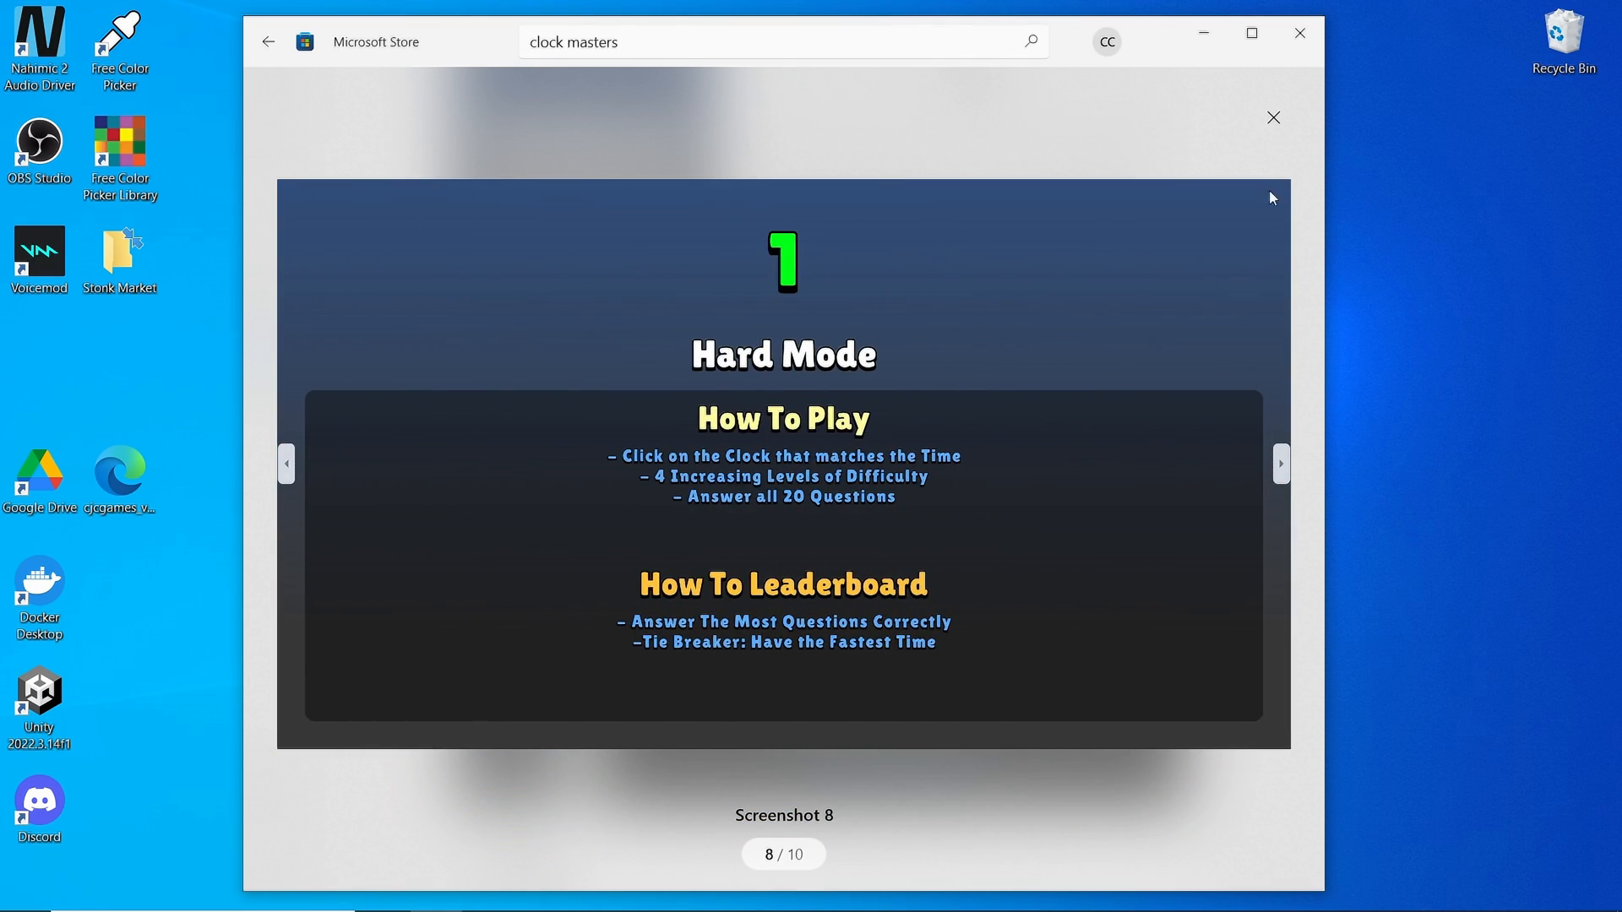
click(1274, 117)
scroll(676, 341, down, 15)
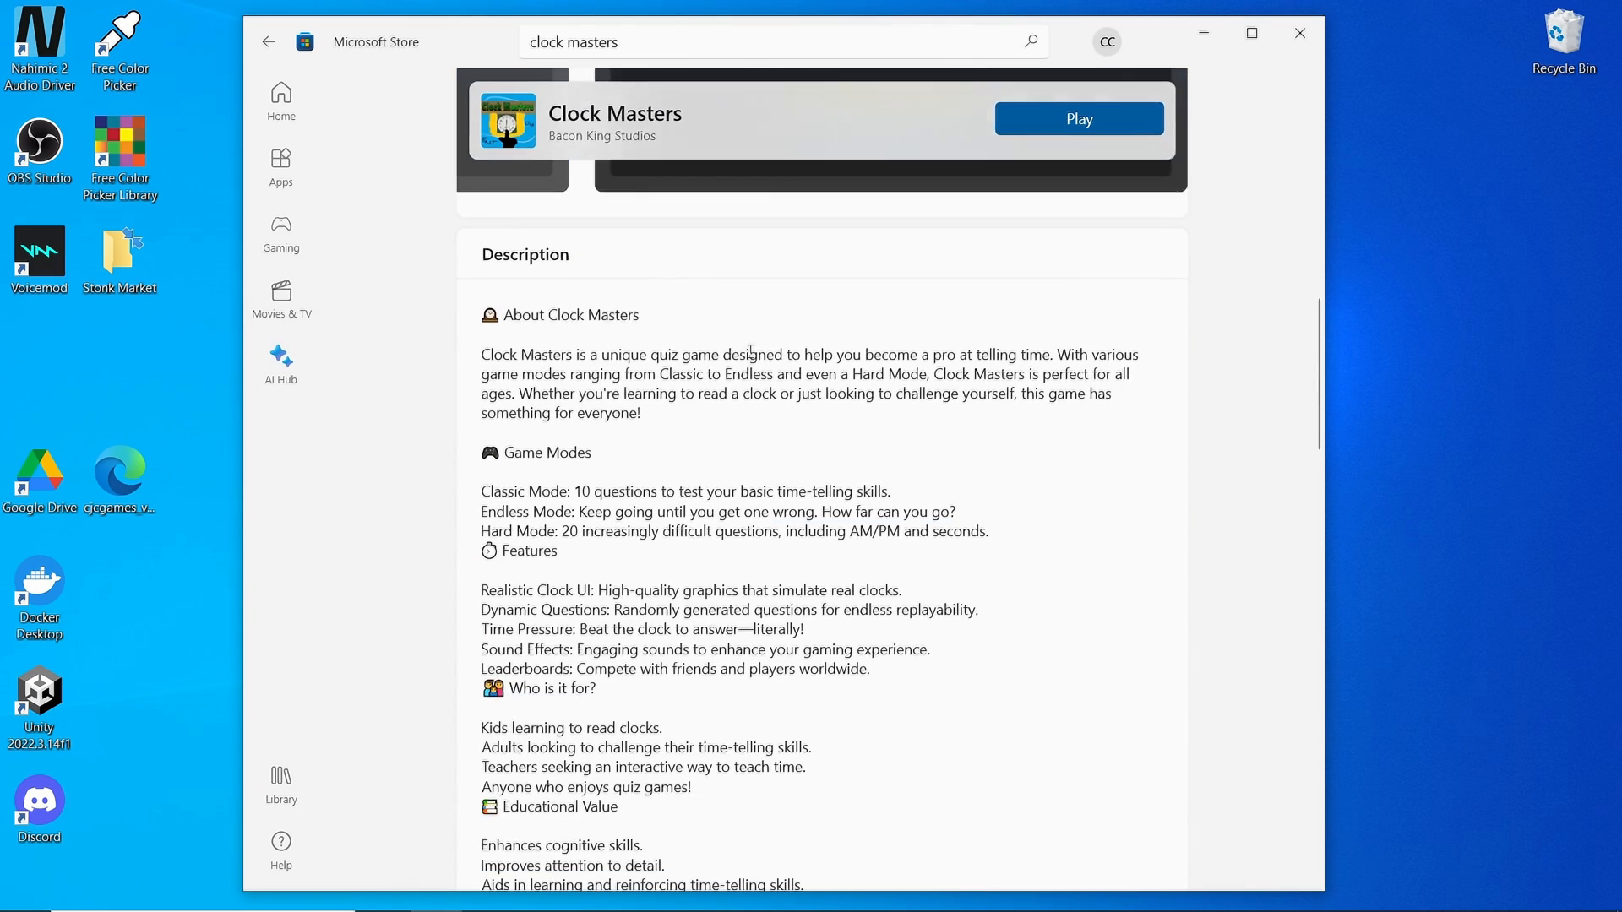
scroll(675, 340, down, 5)
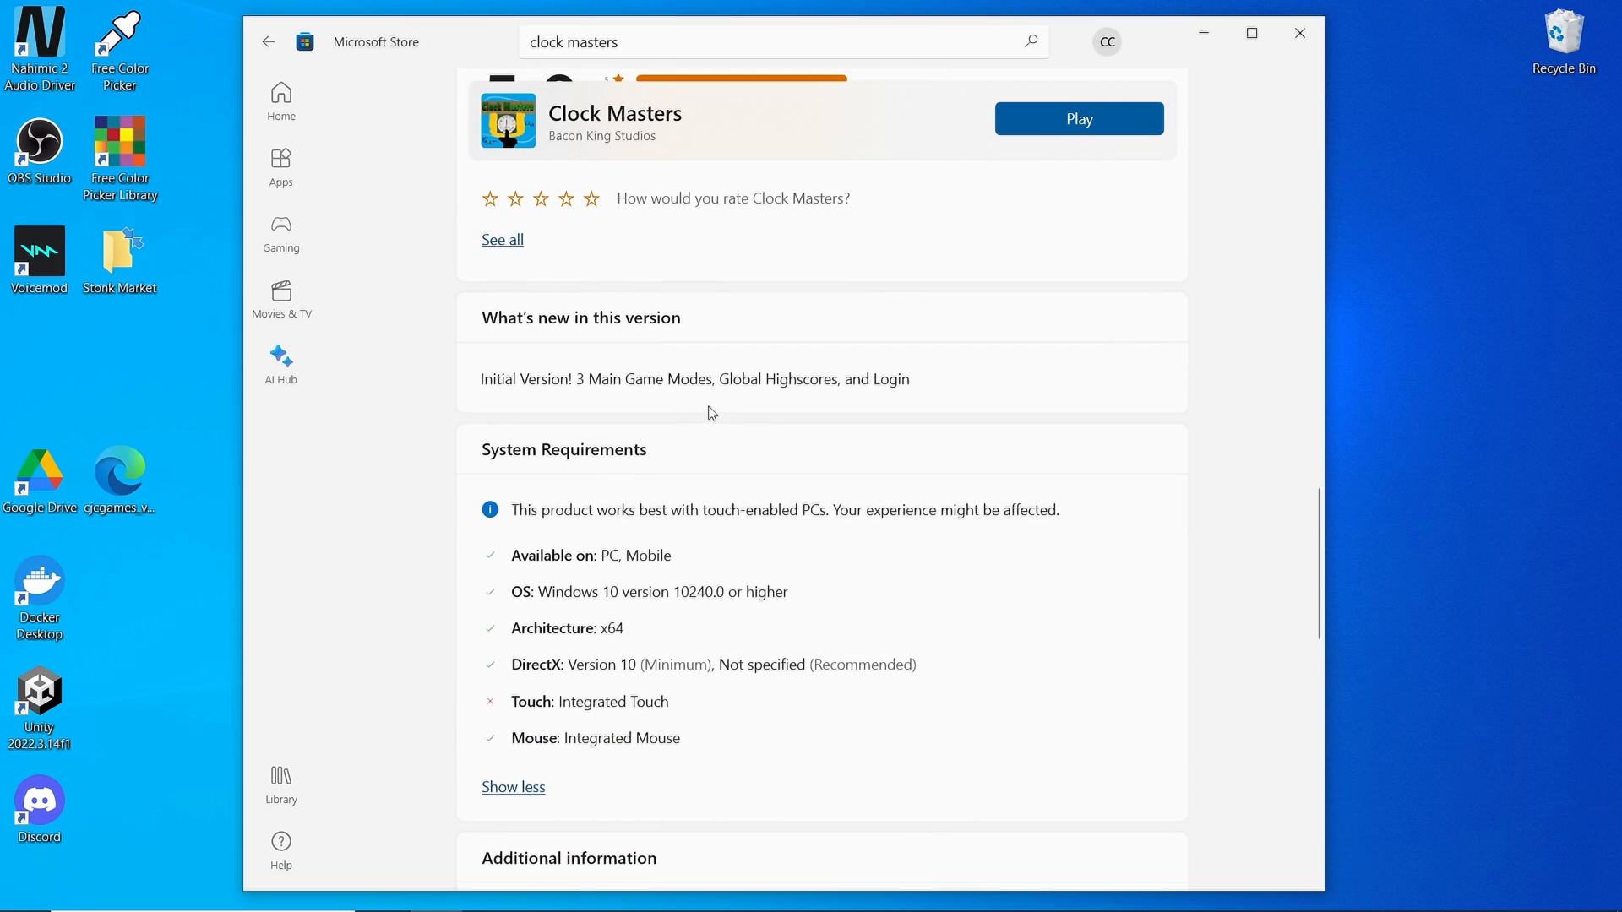
scroll(743, 395, down, 7)
scroll(637, 346, down, 2)
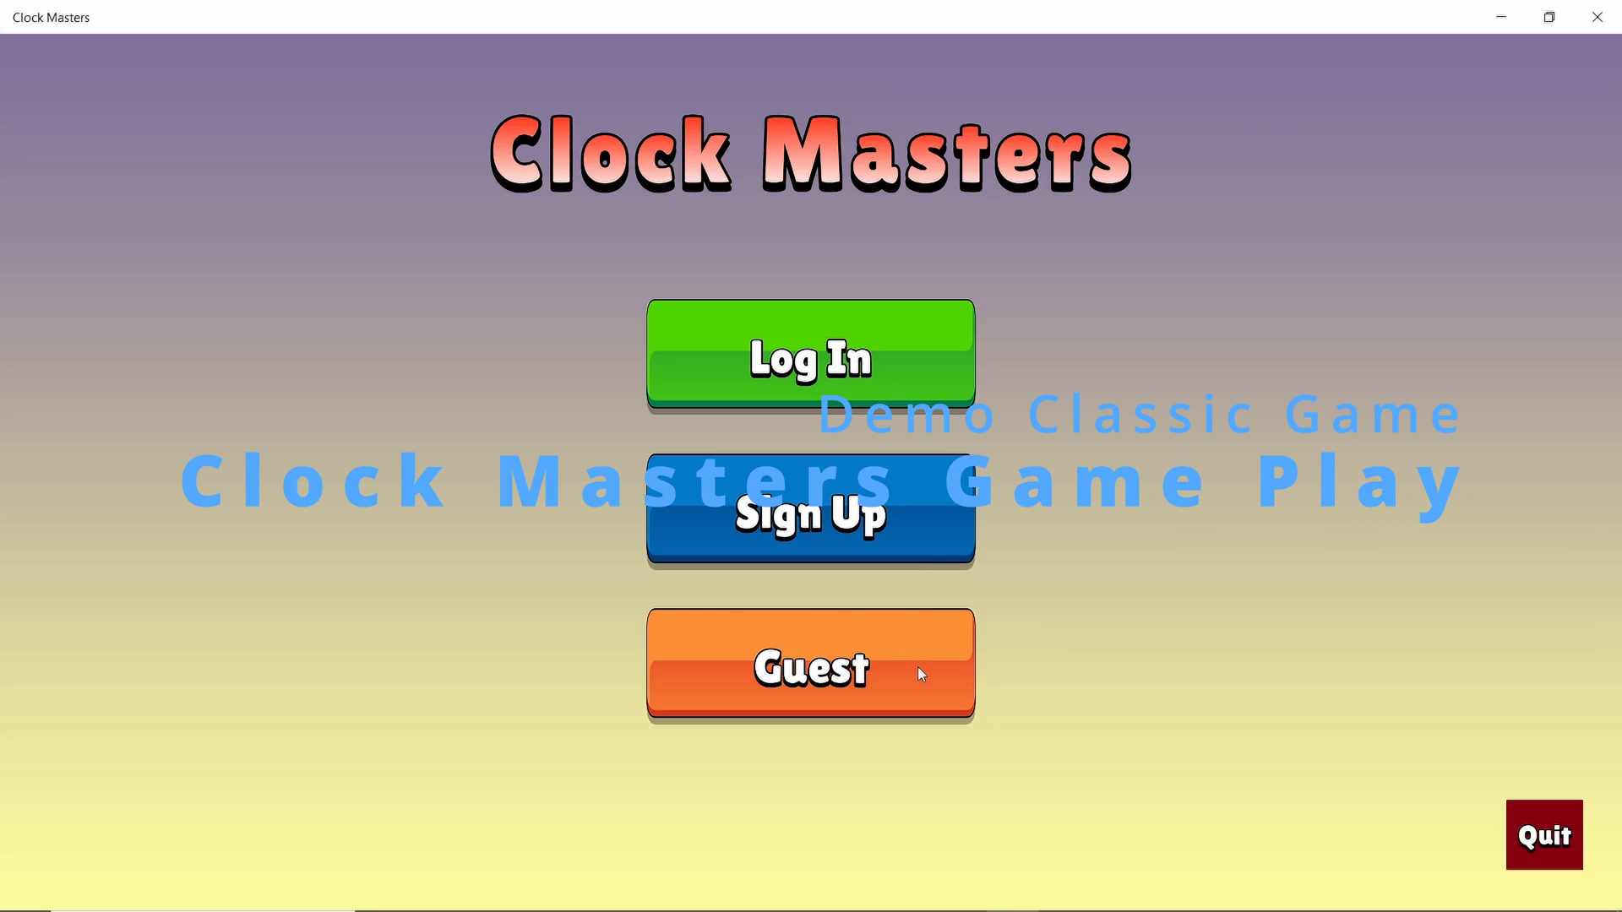
Open the Clock Masters sign-up form and enter the account email address
click(919, 397)
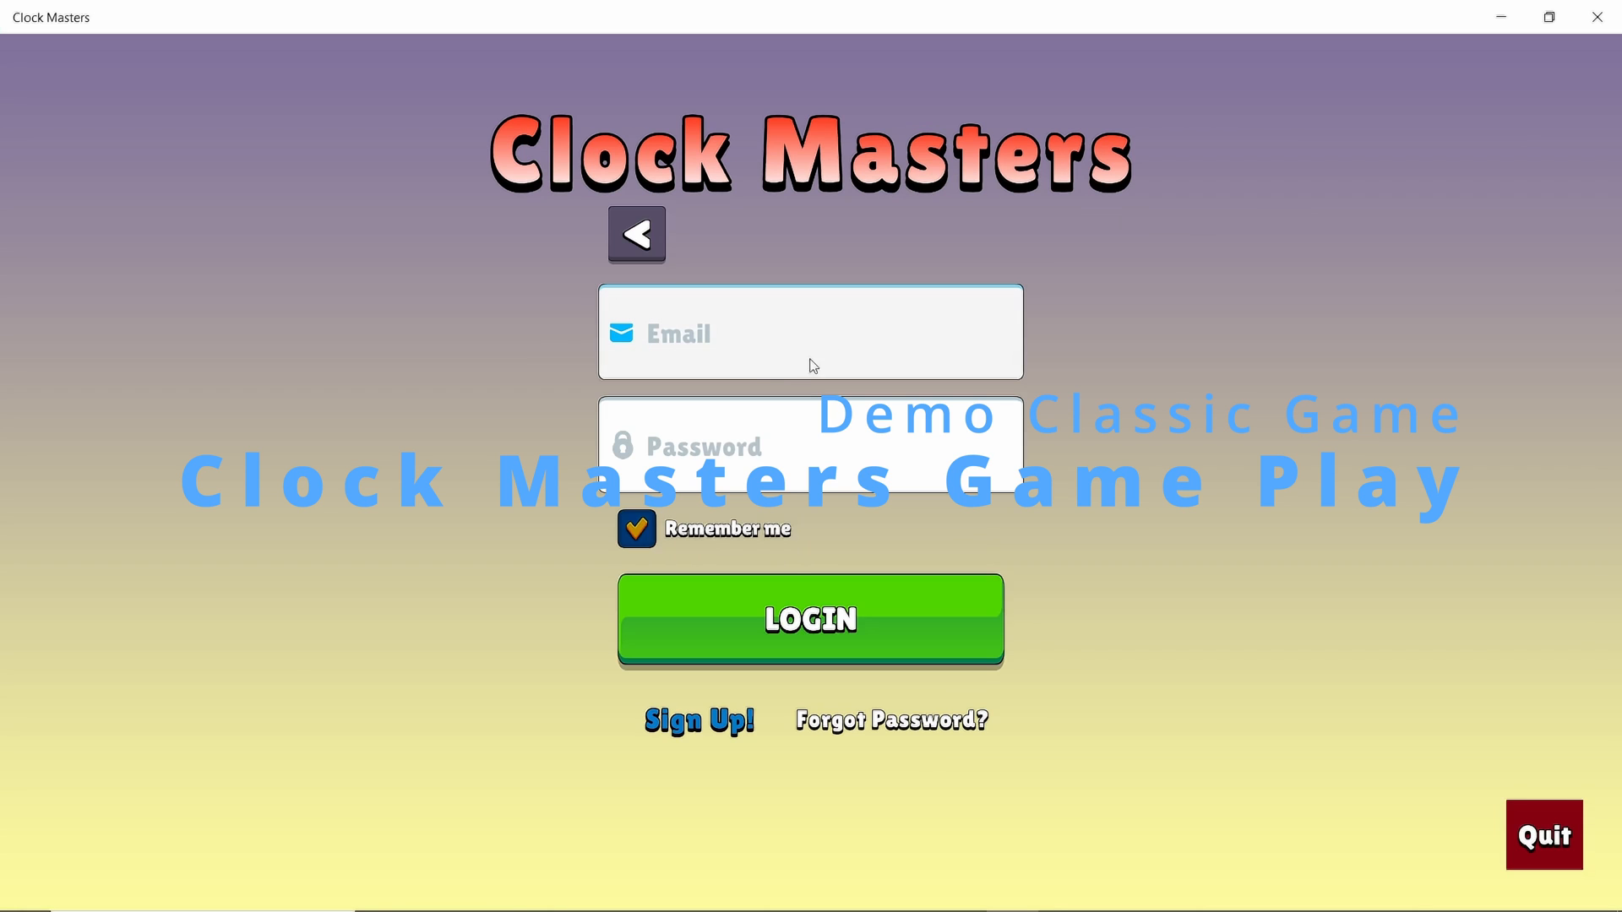
click(718, 731)
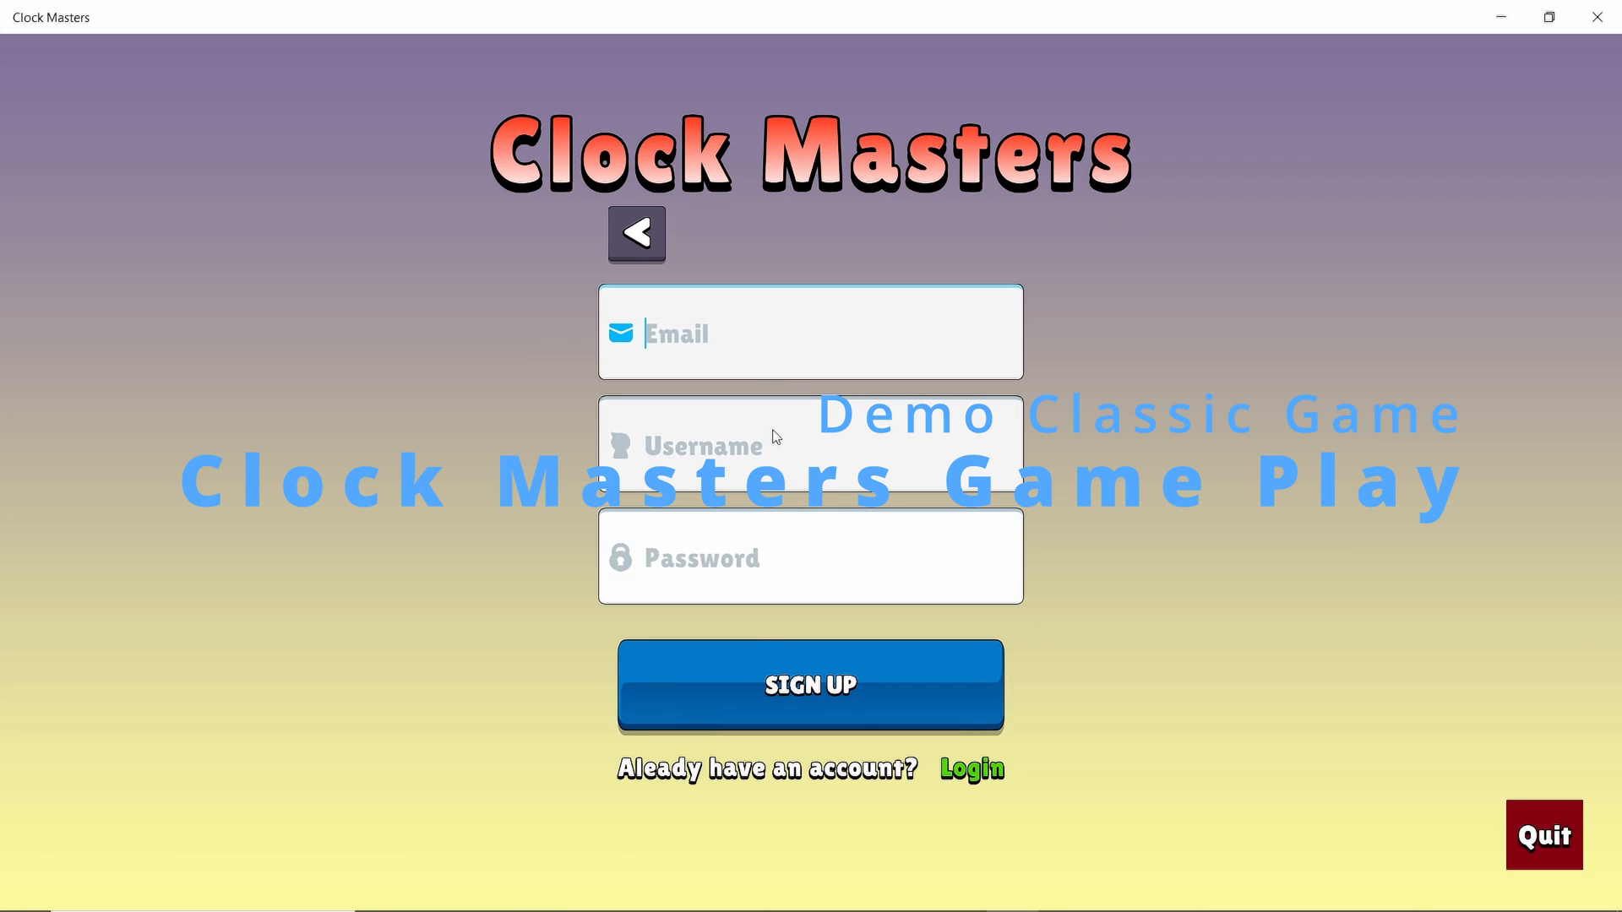
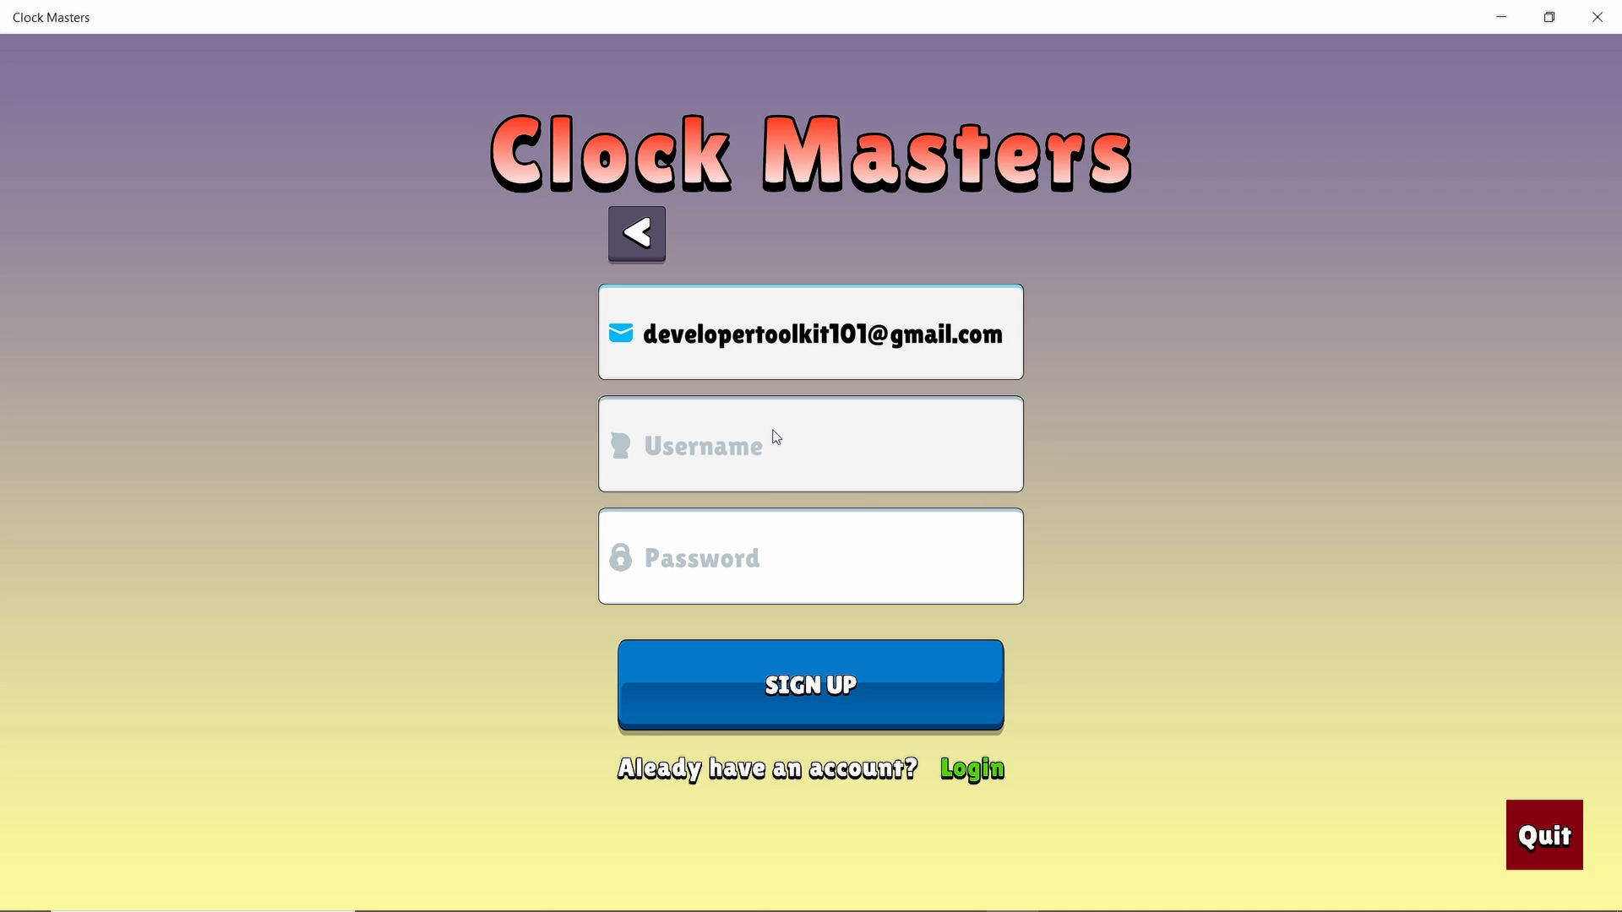
Reuse the email's name part as username, enter a password, and submit the sign-up
double_click(730, 343)
key(ctrl+c)
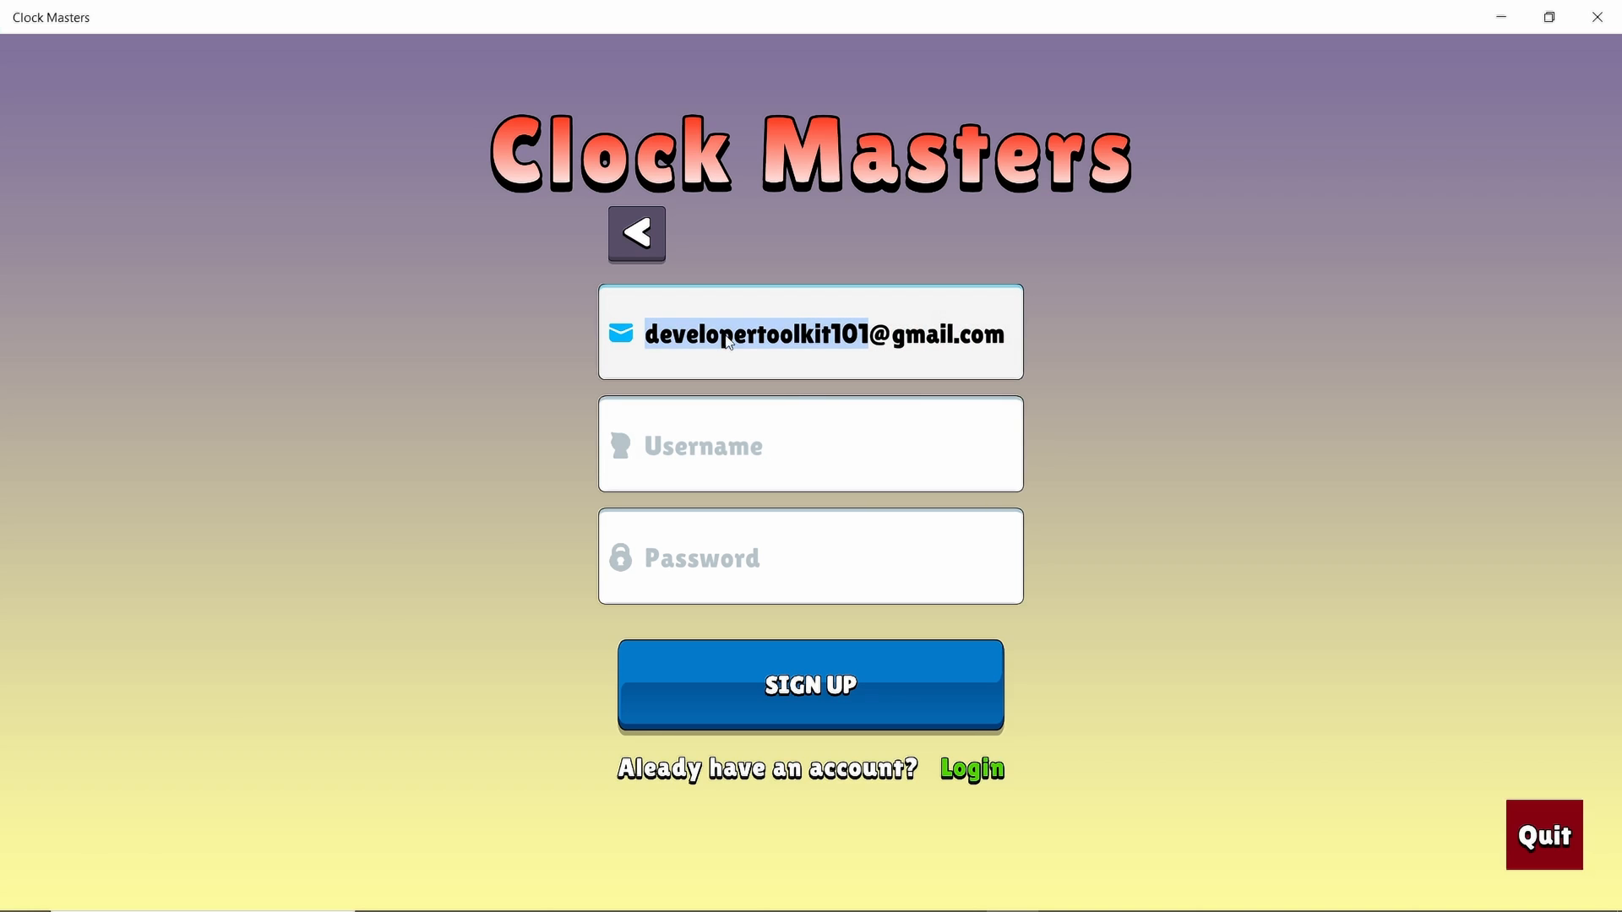
click(718, 414)
key(ctrl+v)
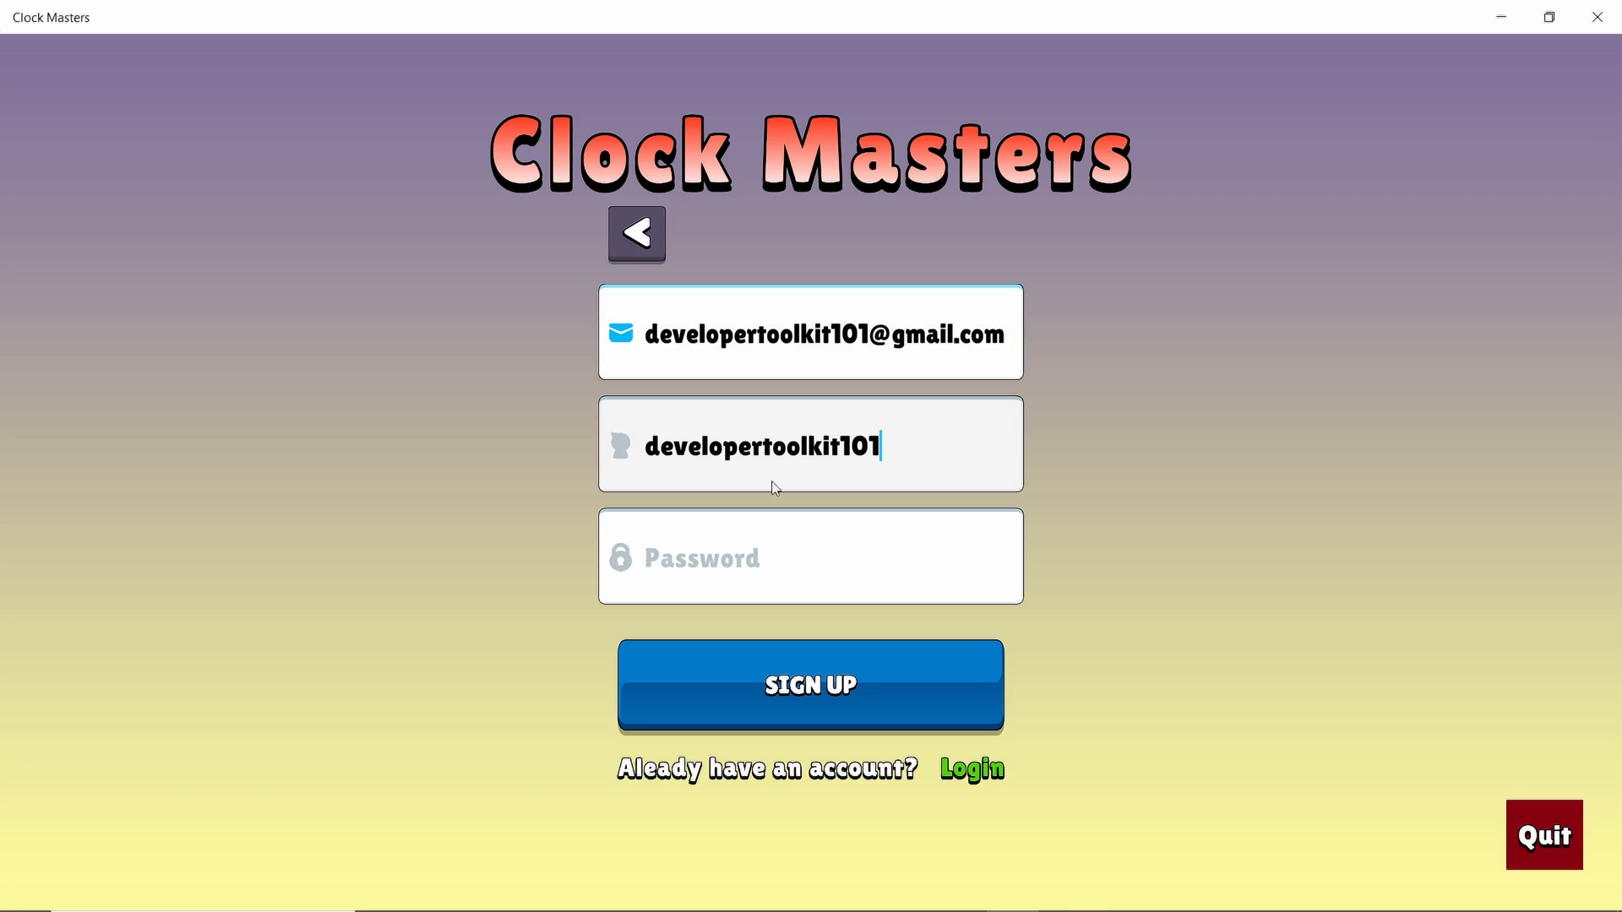
click(774, 578)
text(******)
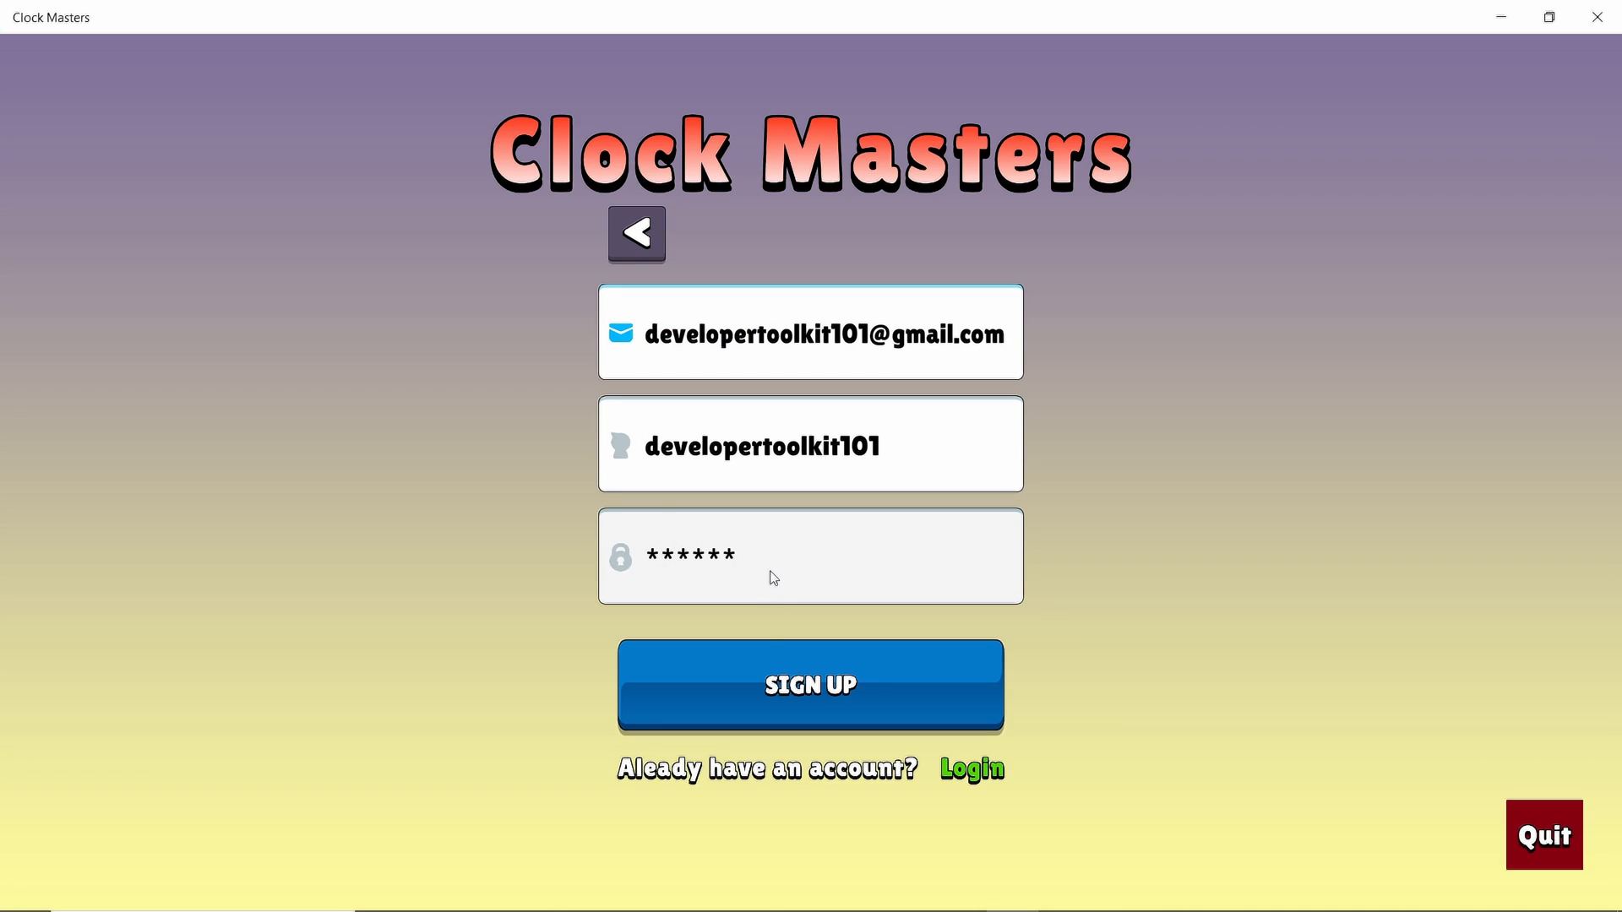
click(774, 697)
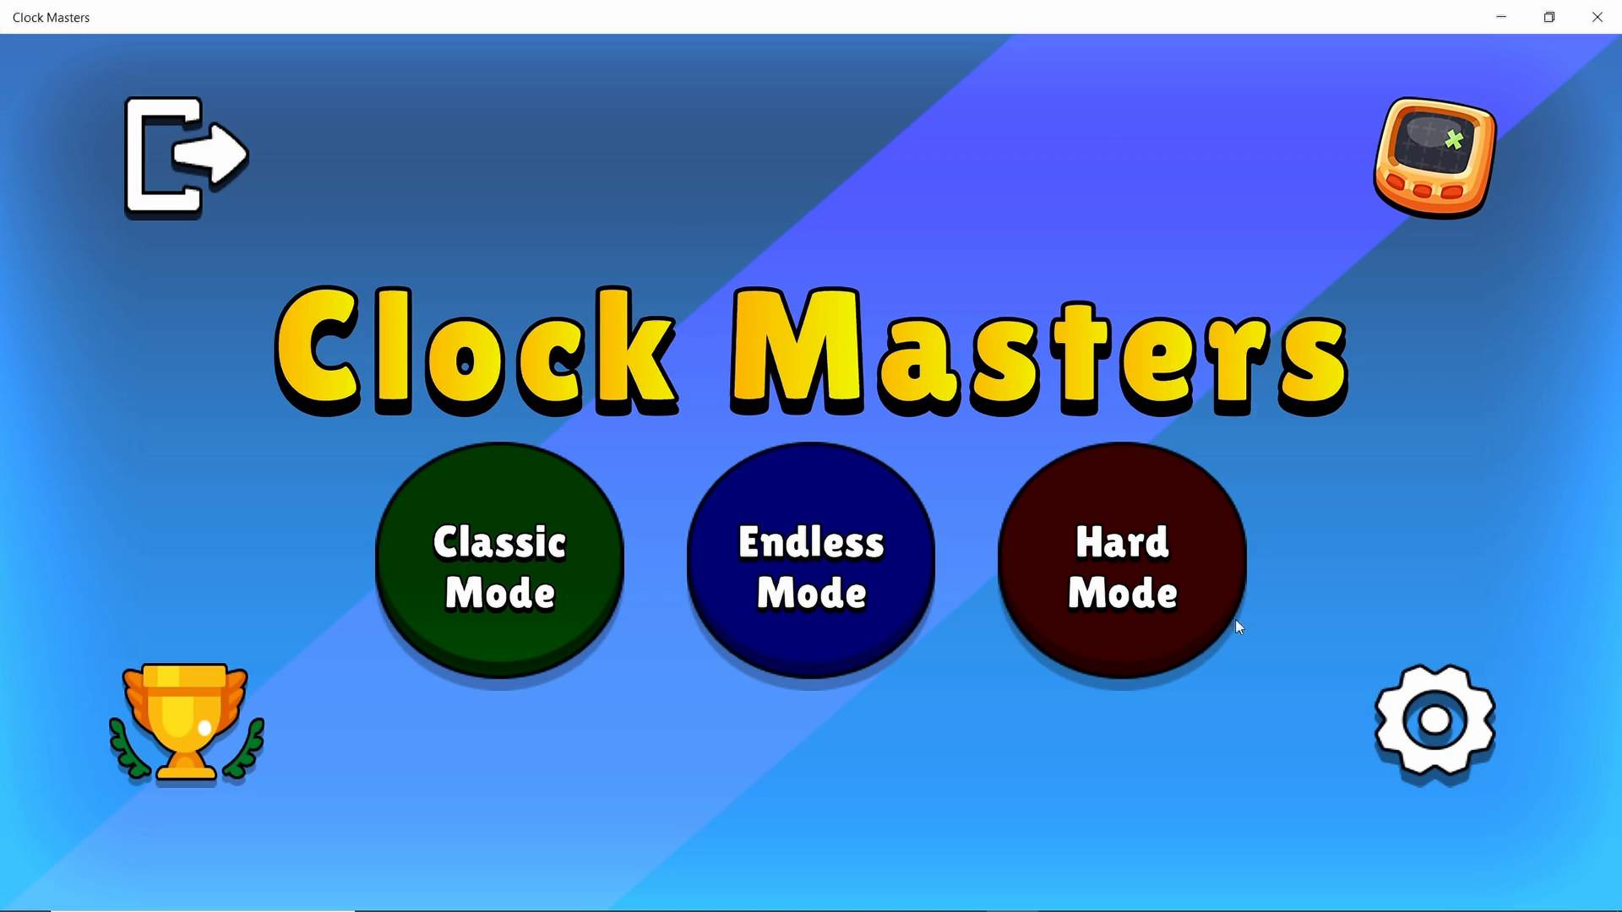
Start a Classic Mode quiz and match the clocks for 4:45, 1:15, 4:15 and 3:15
click(518, 562)
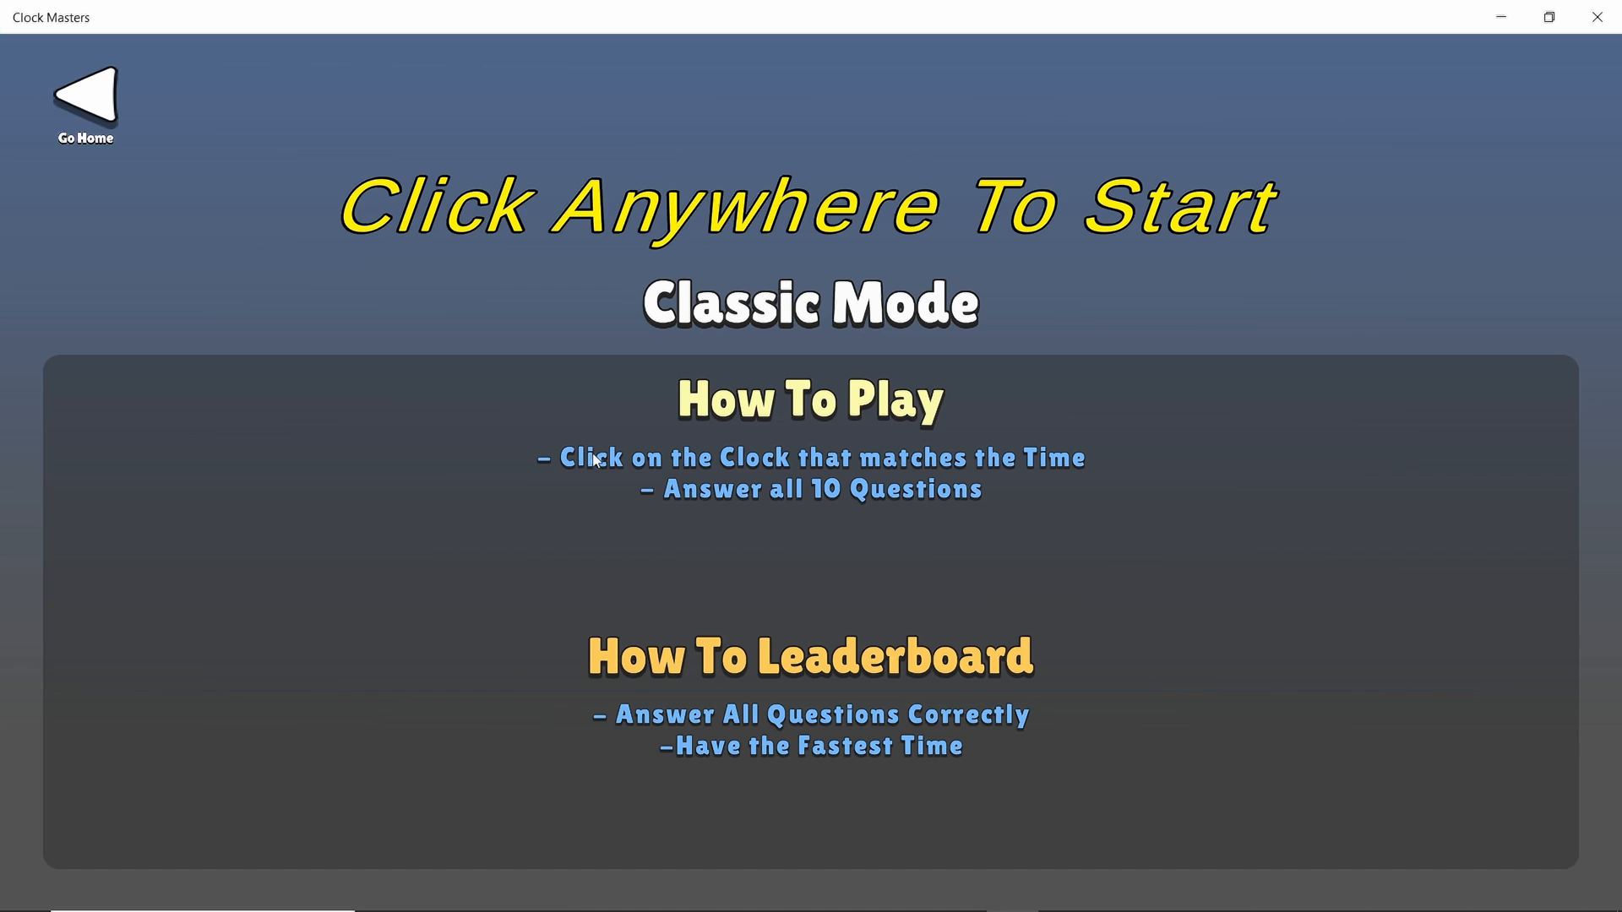
click(760, 393)
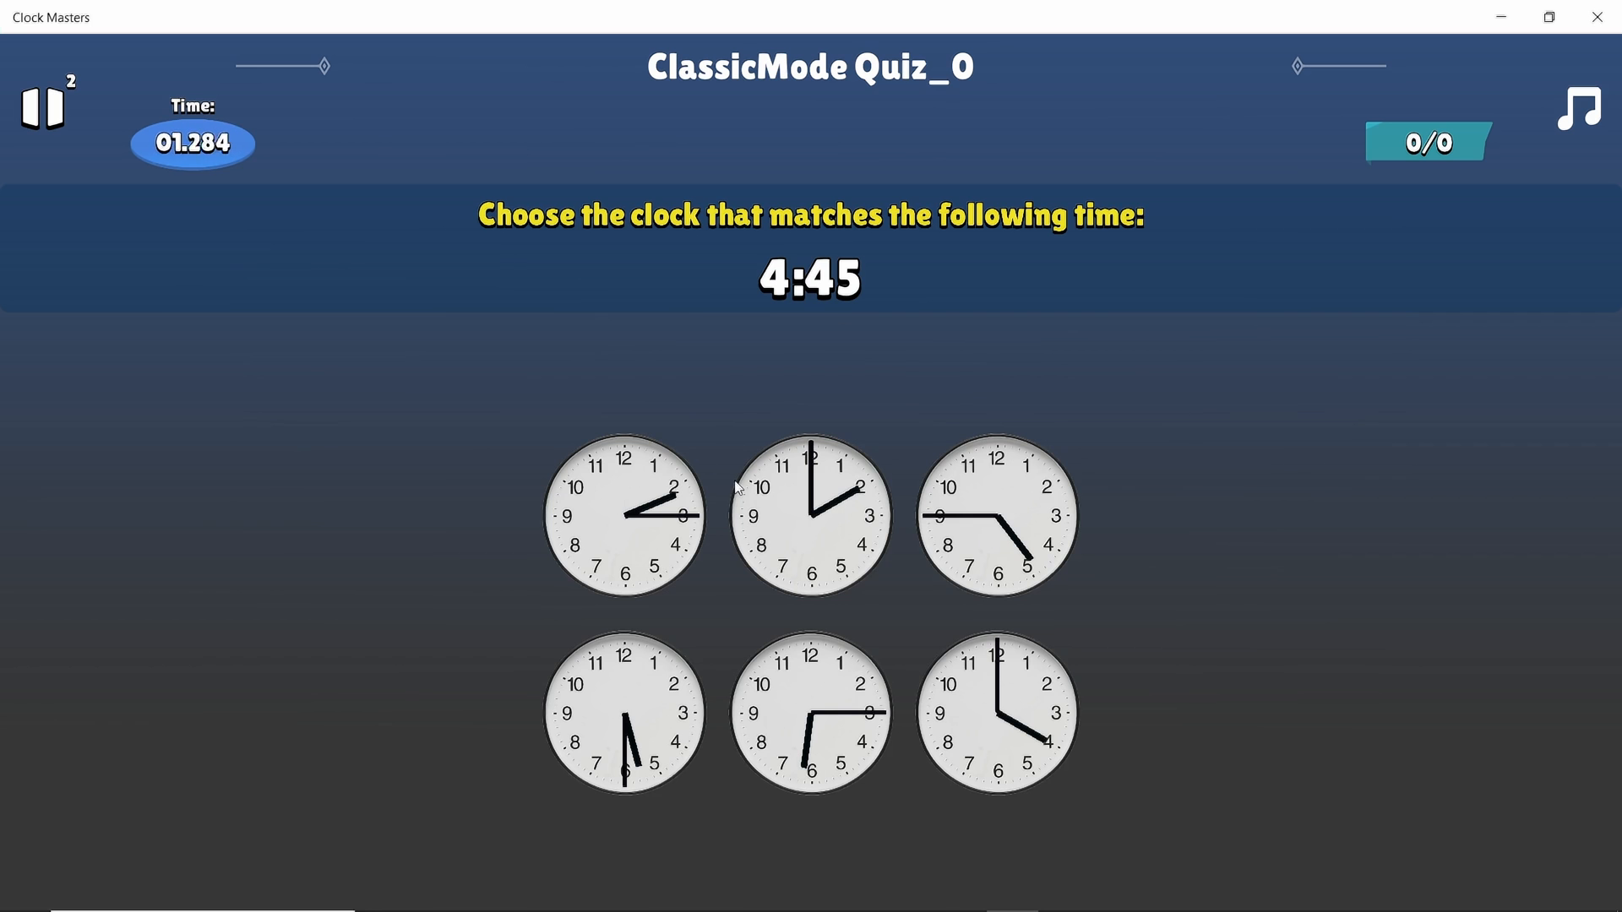
click(978, 515)
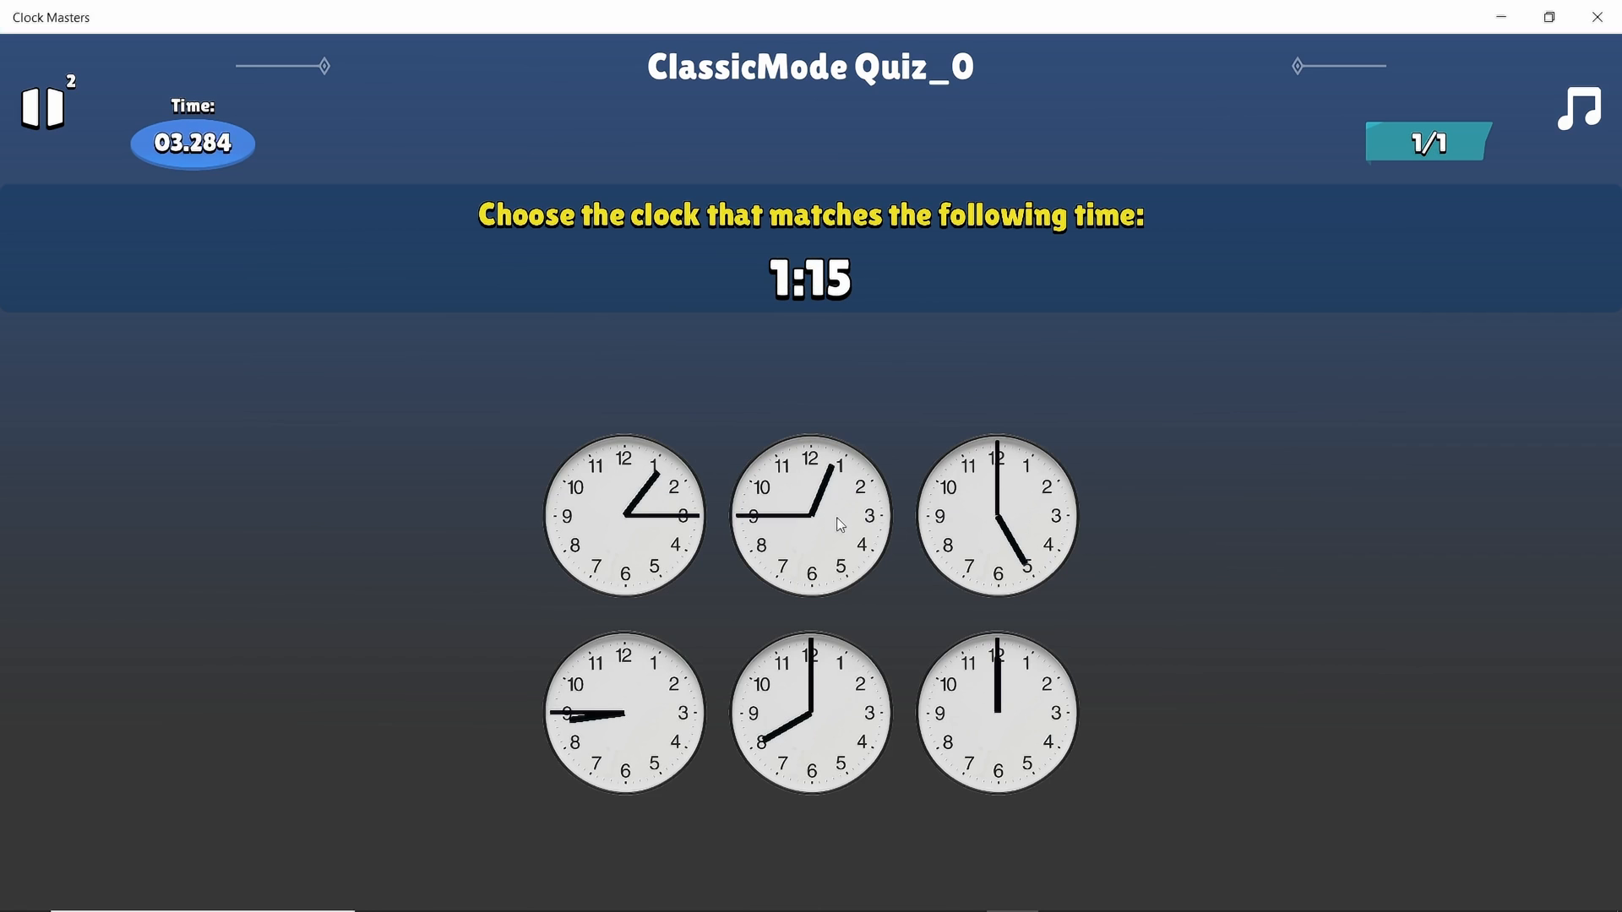
click(638, 523)
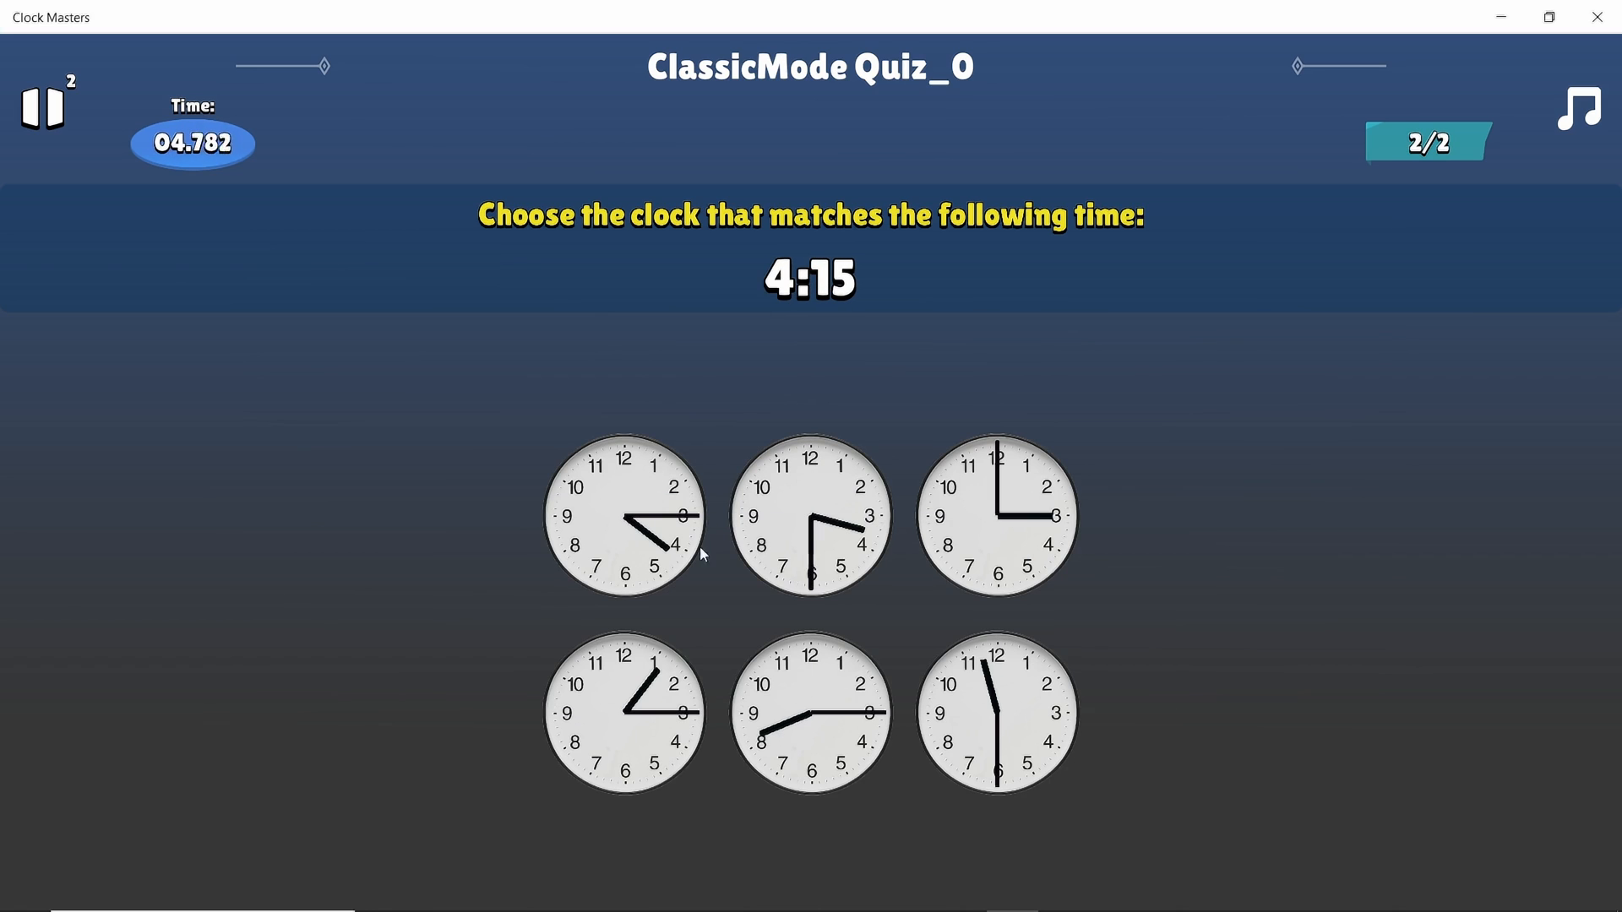
click(810, 547)
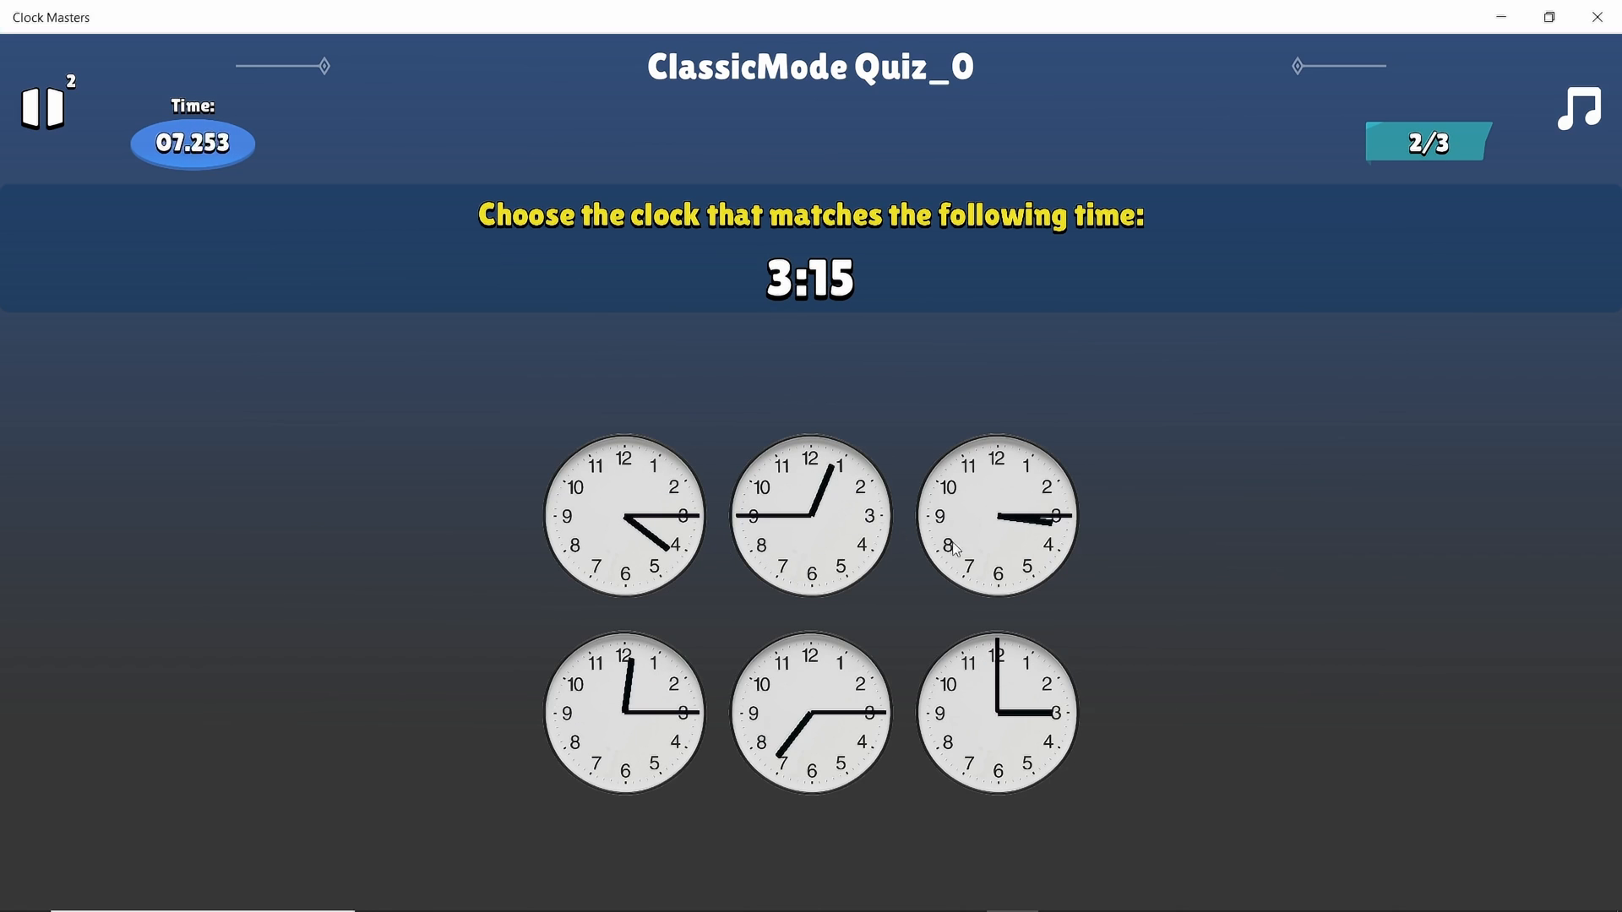
click(997, 541)
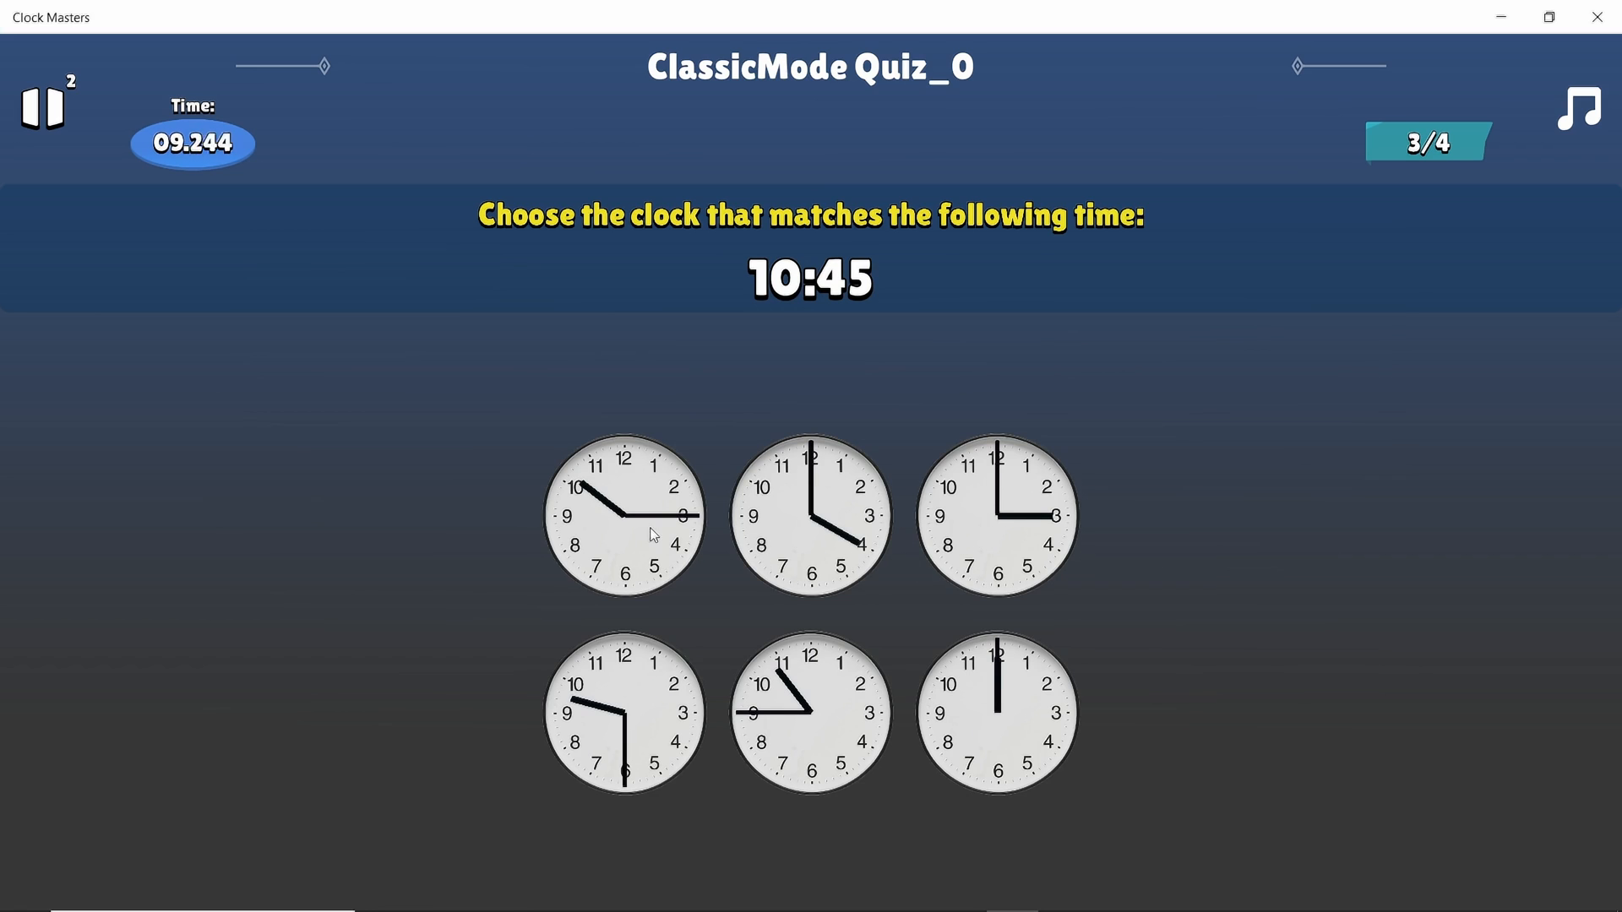
Match the clocks for 10:45, 8:00, 7:45, 8:00, 5:15 and 7:00 to finish the quiz
click(790, 700)
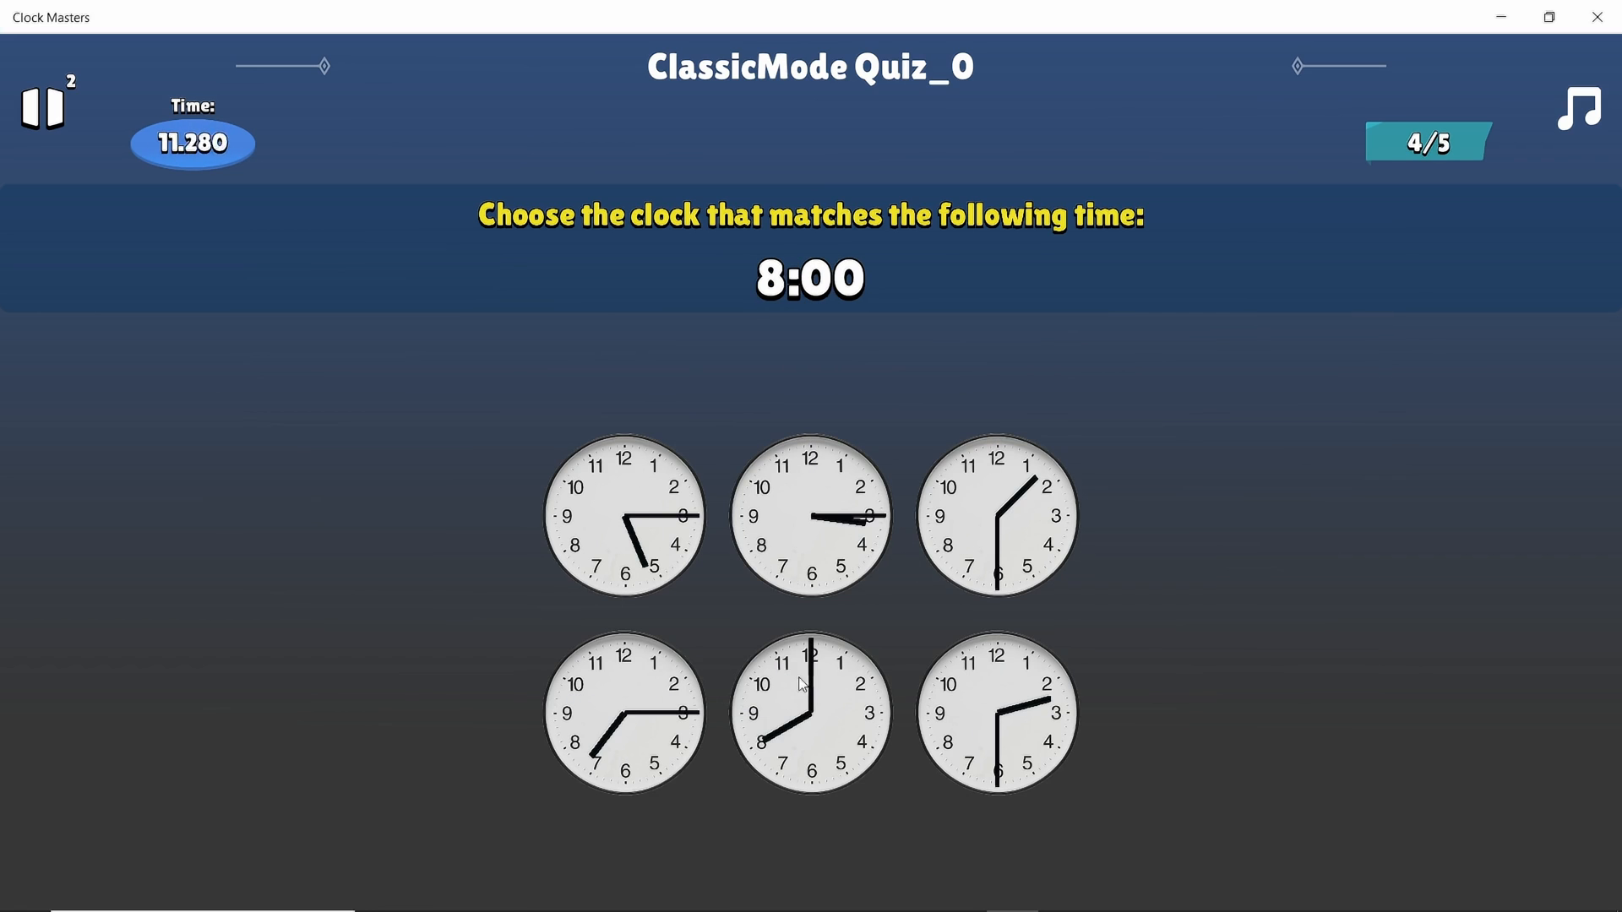
click(814, 731)
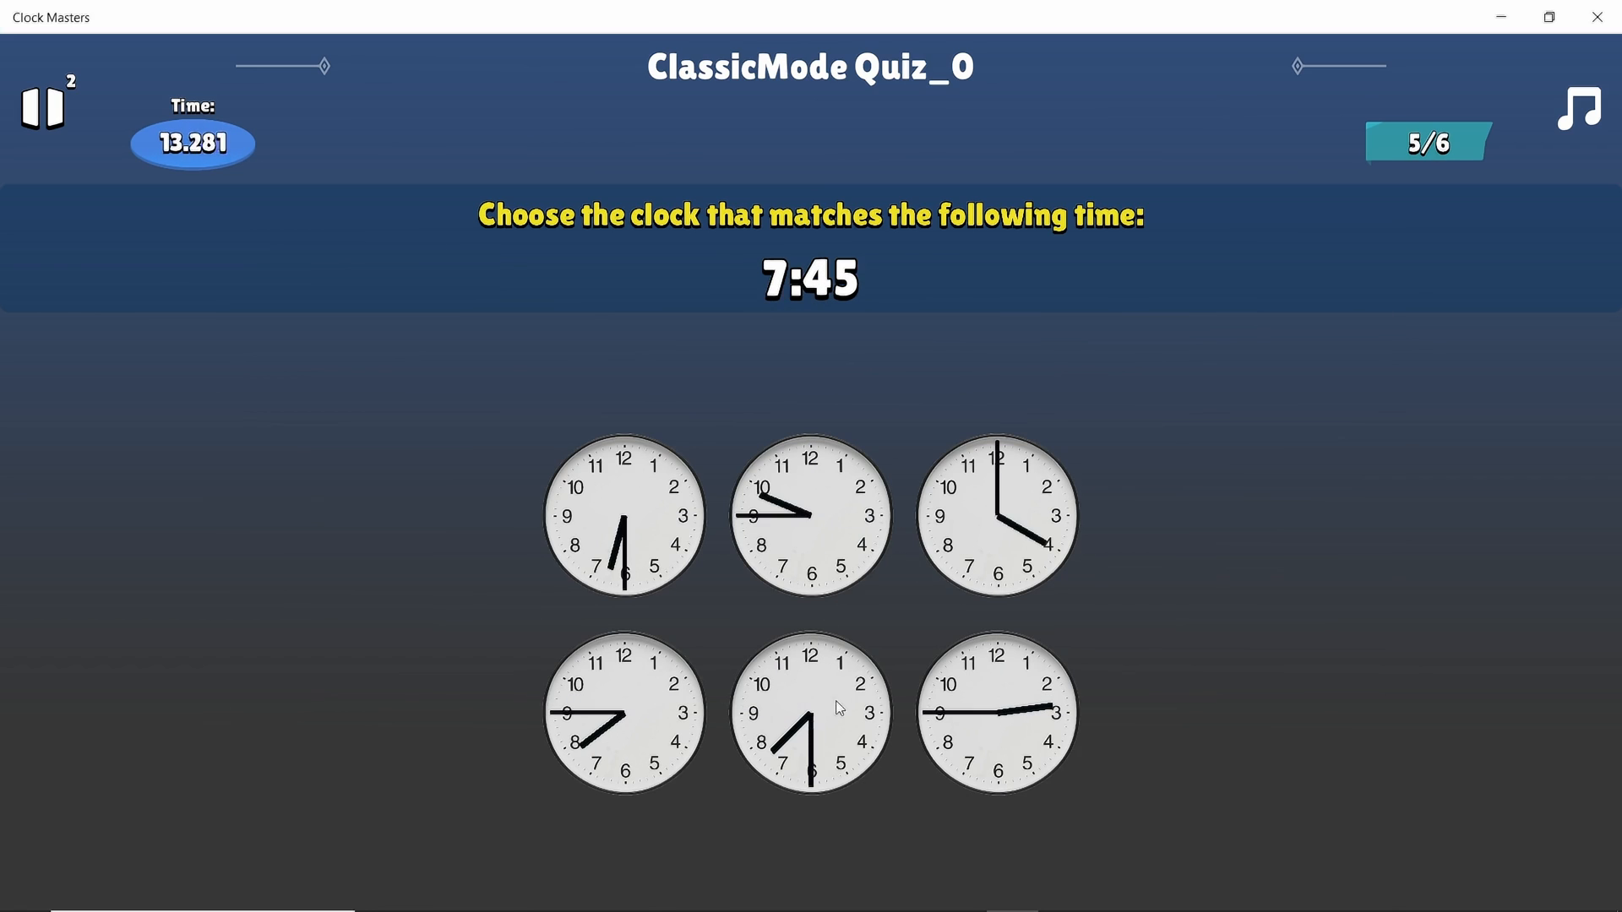
click(606, 739)
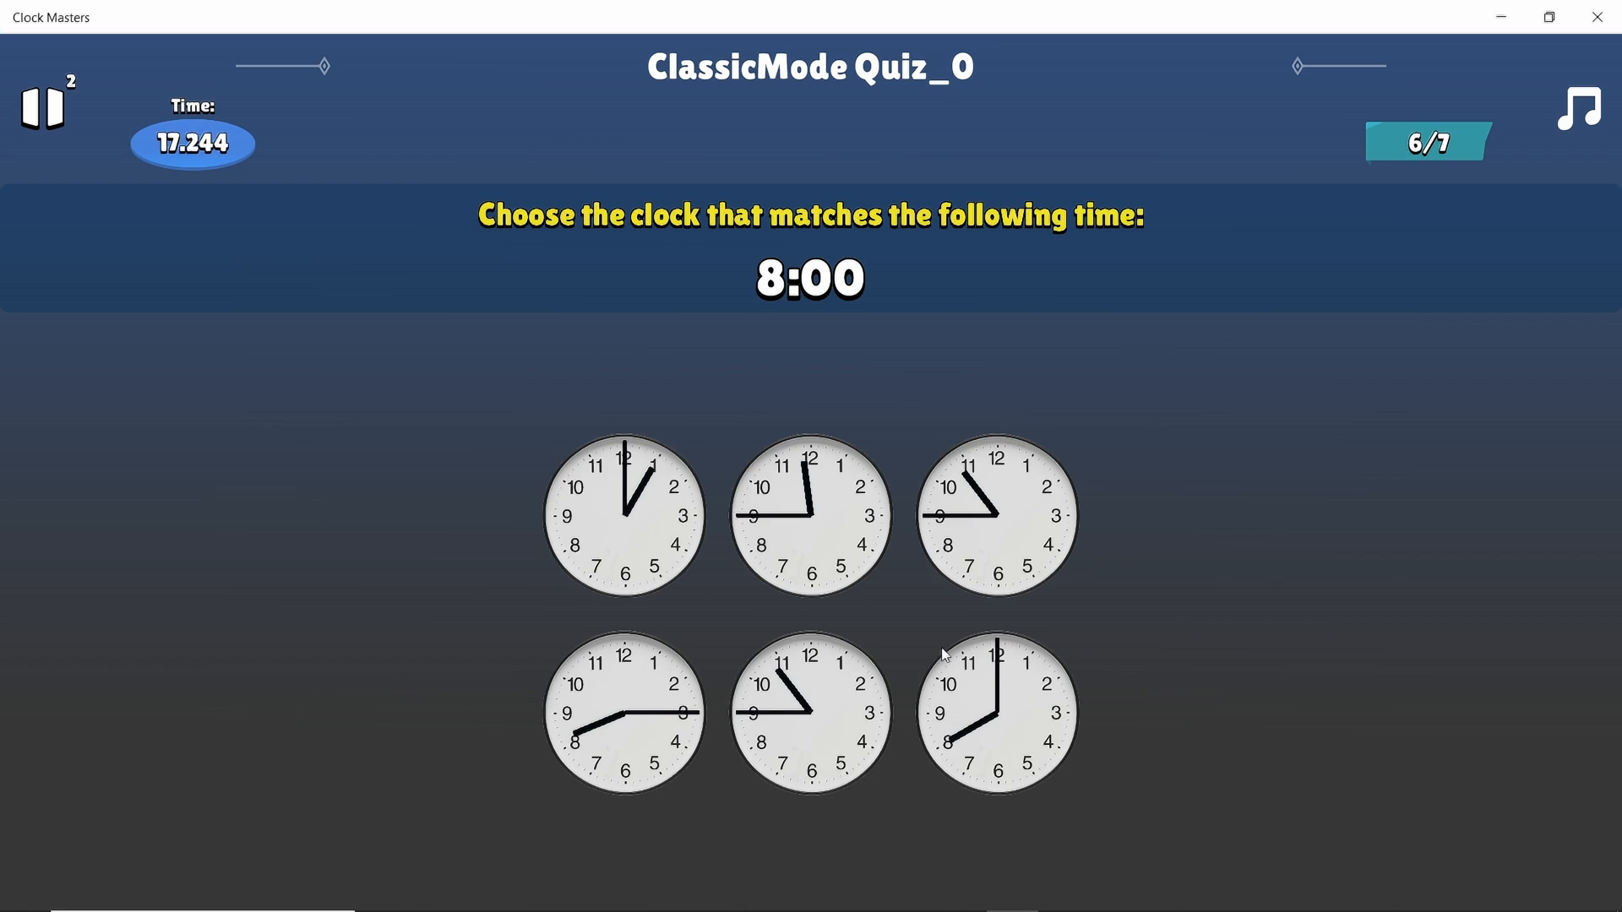
click(985, 717)
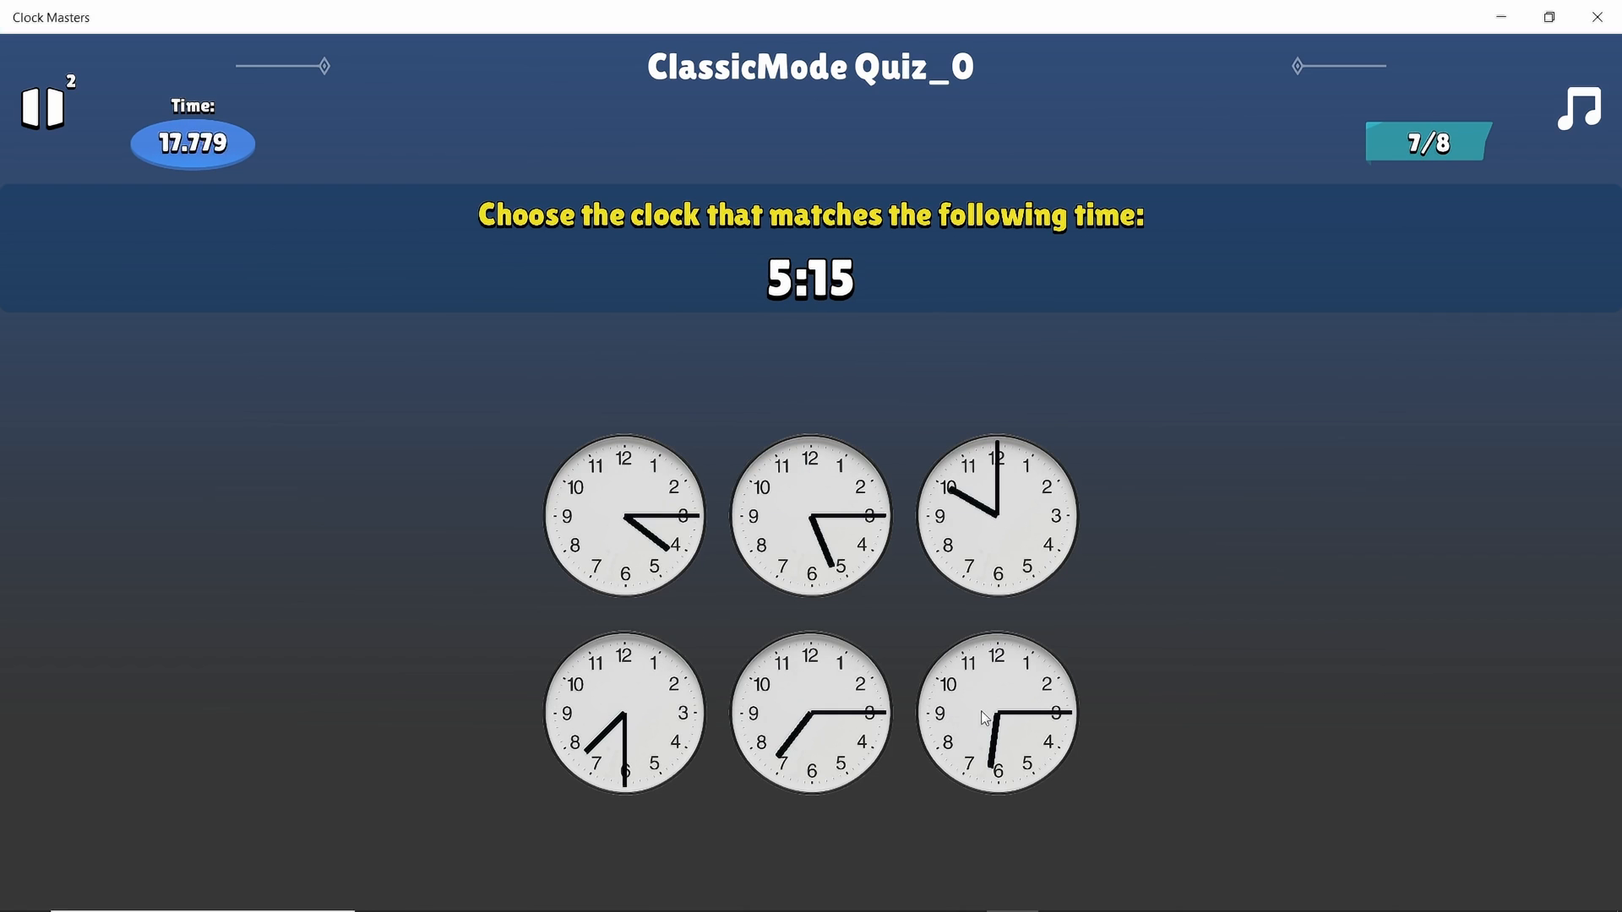
click(811, 566)
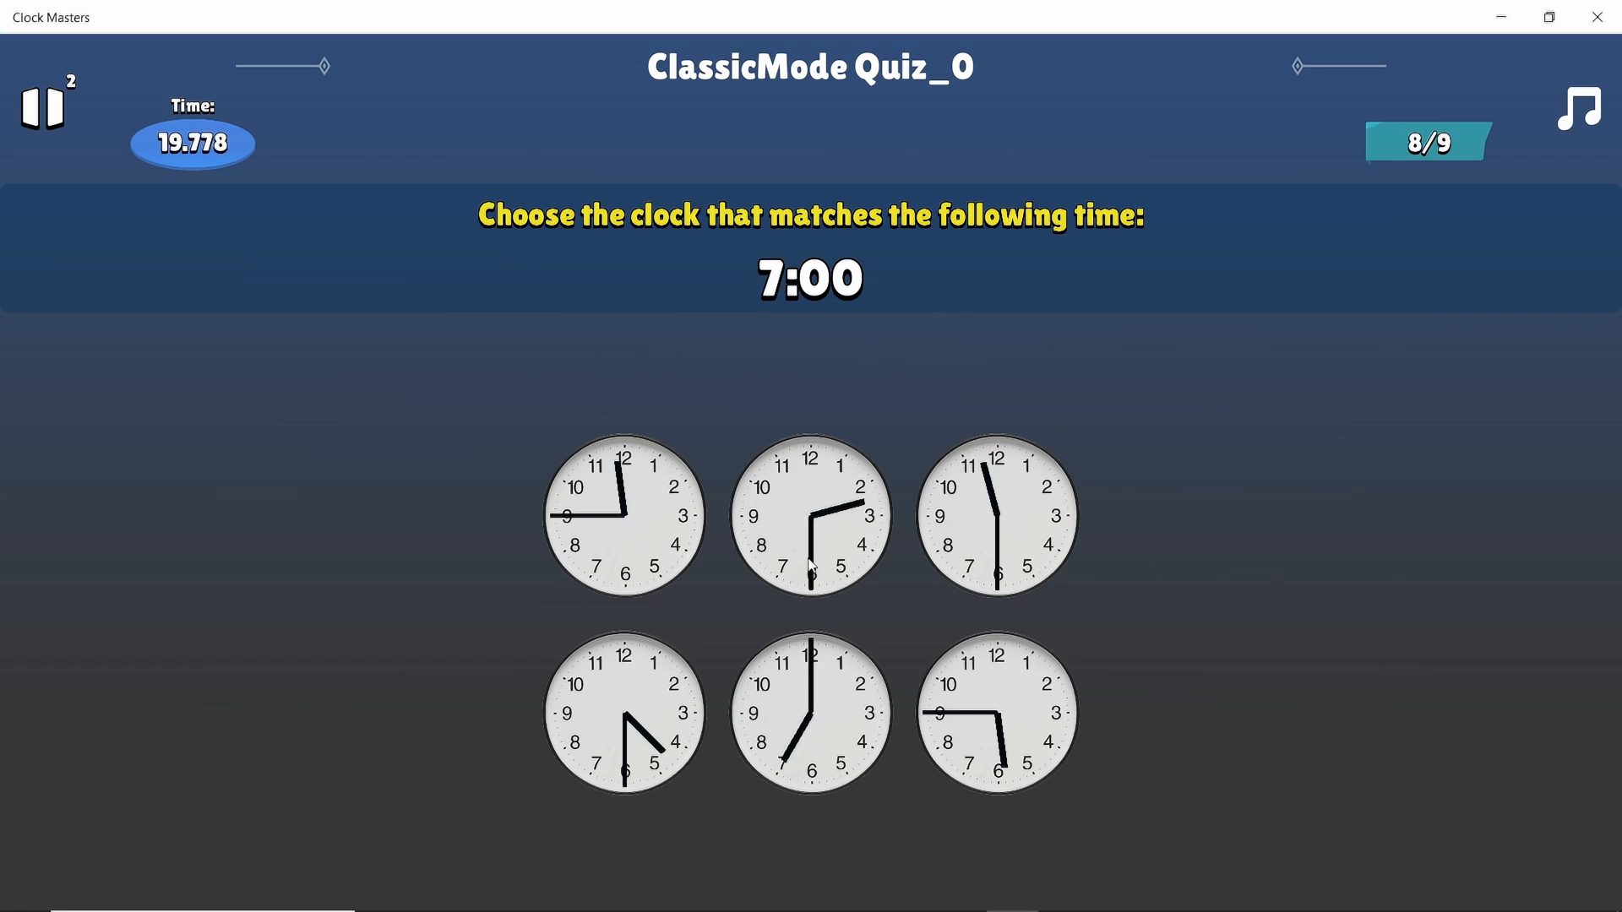
click(798, 741)
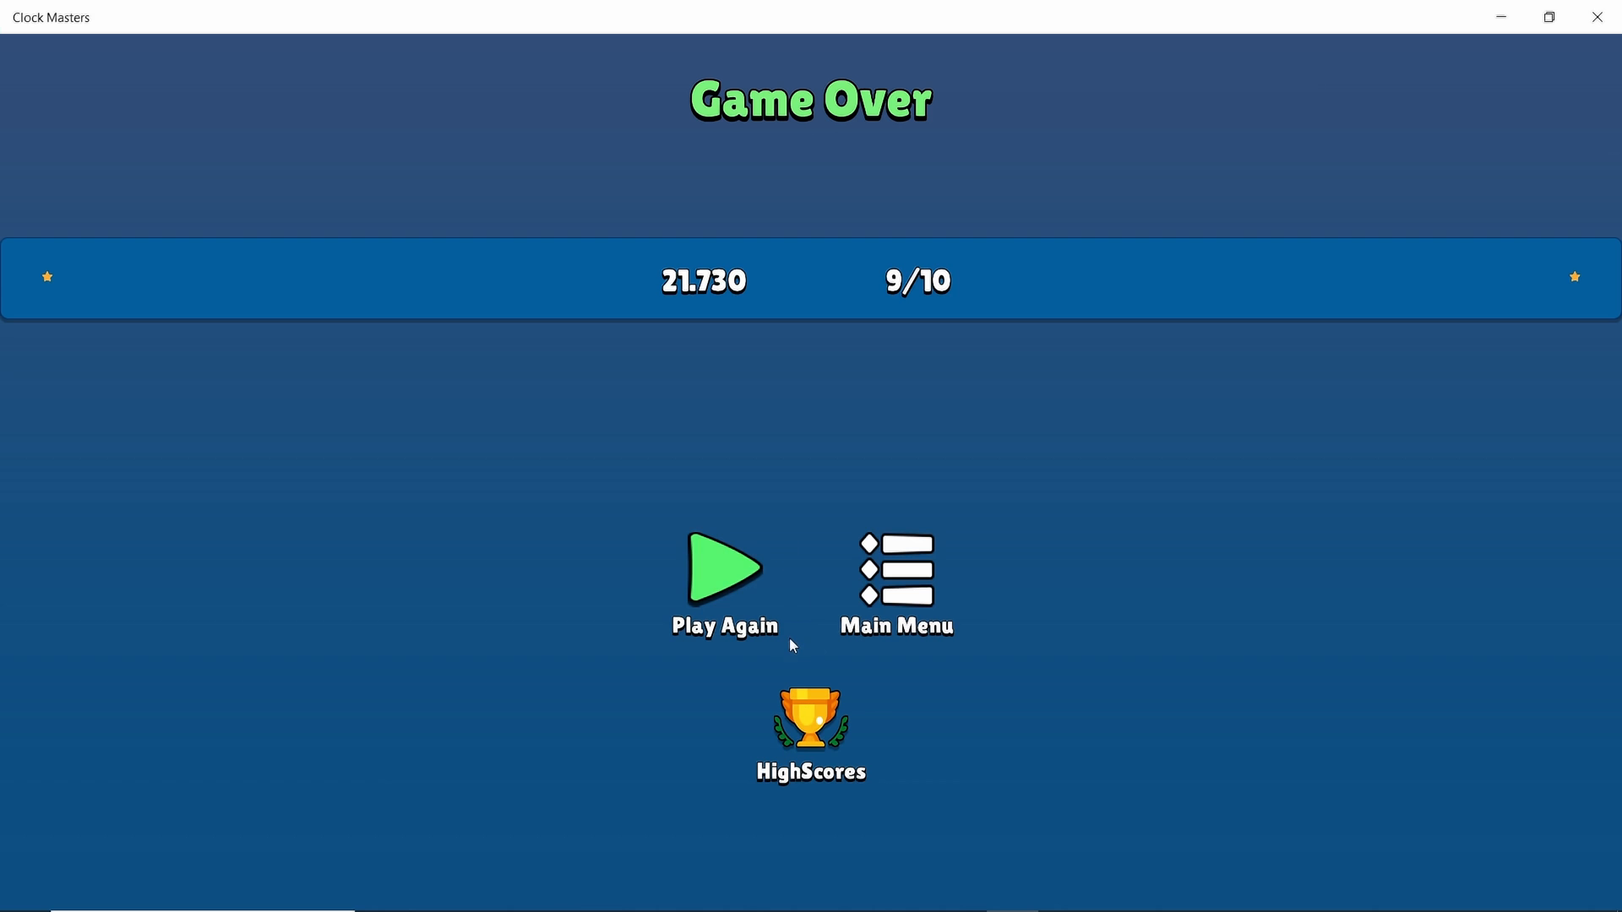
Replay Classic Mode and match the clocks for 11:00, 11:30, 6:00 and 2:15
click(722, 568)
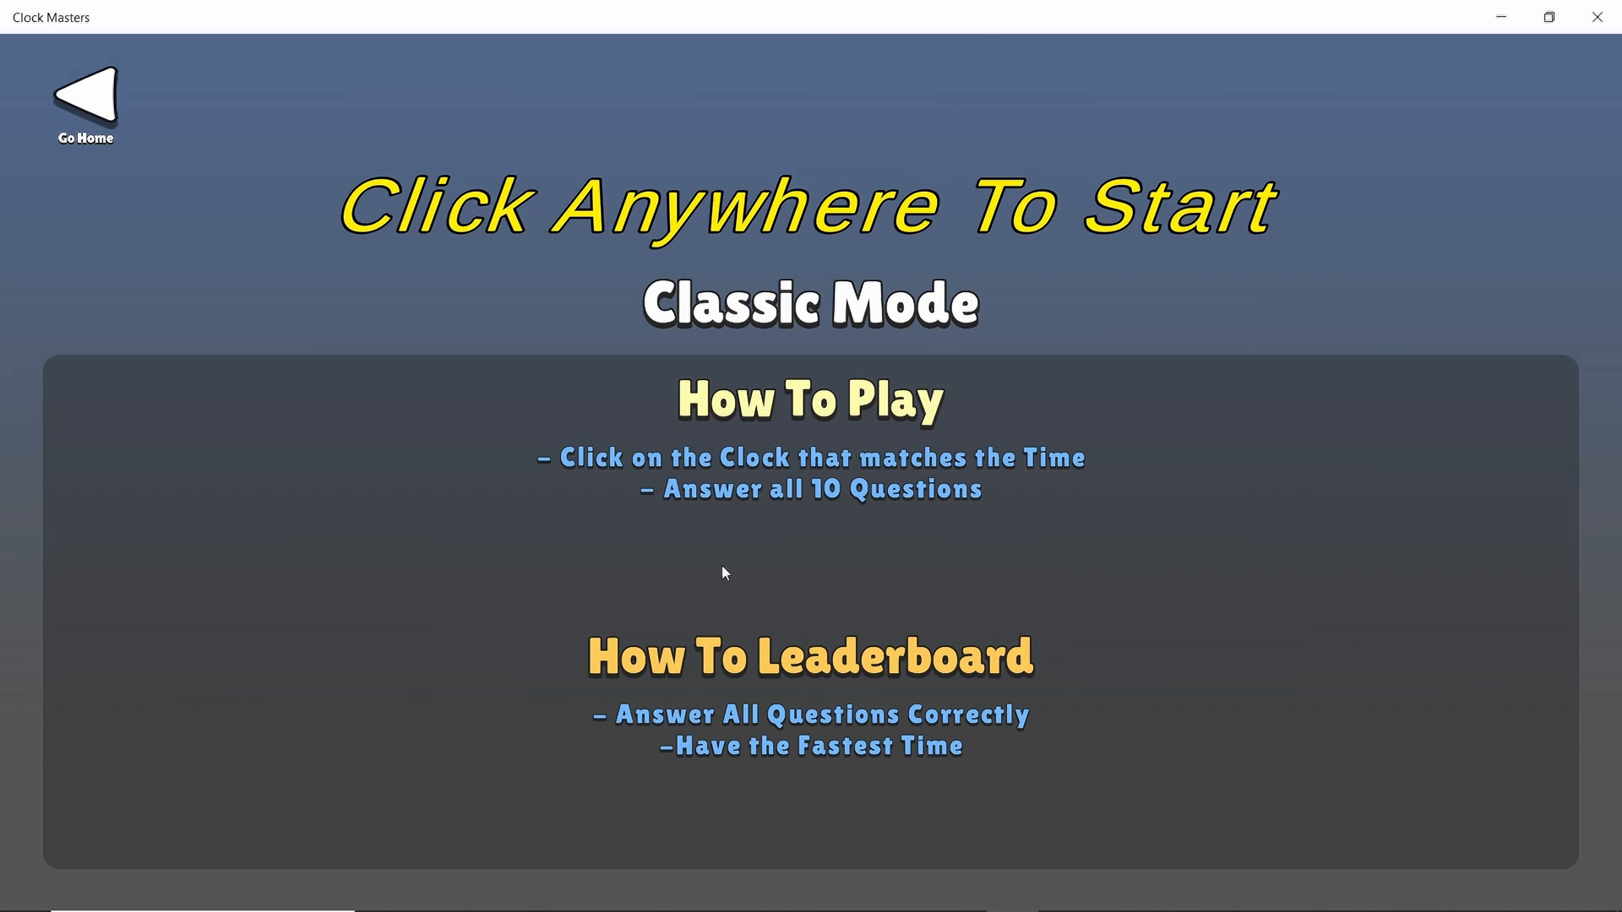
click(742, 329)
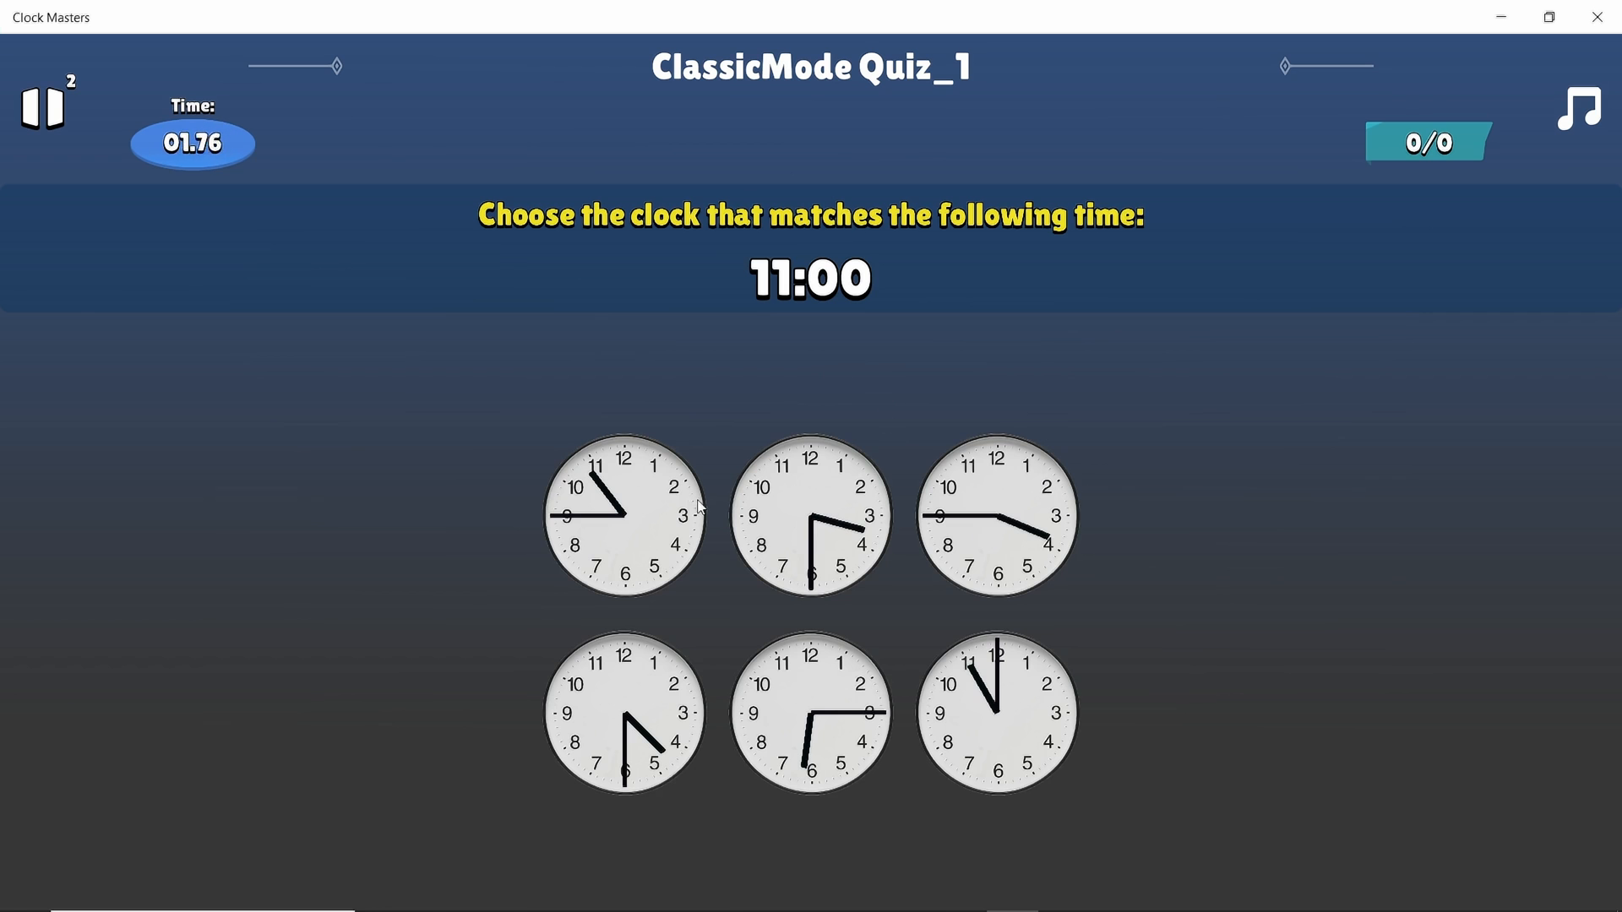
click(985, 704)
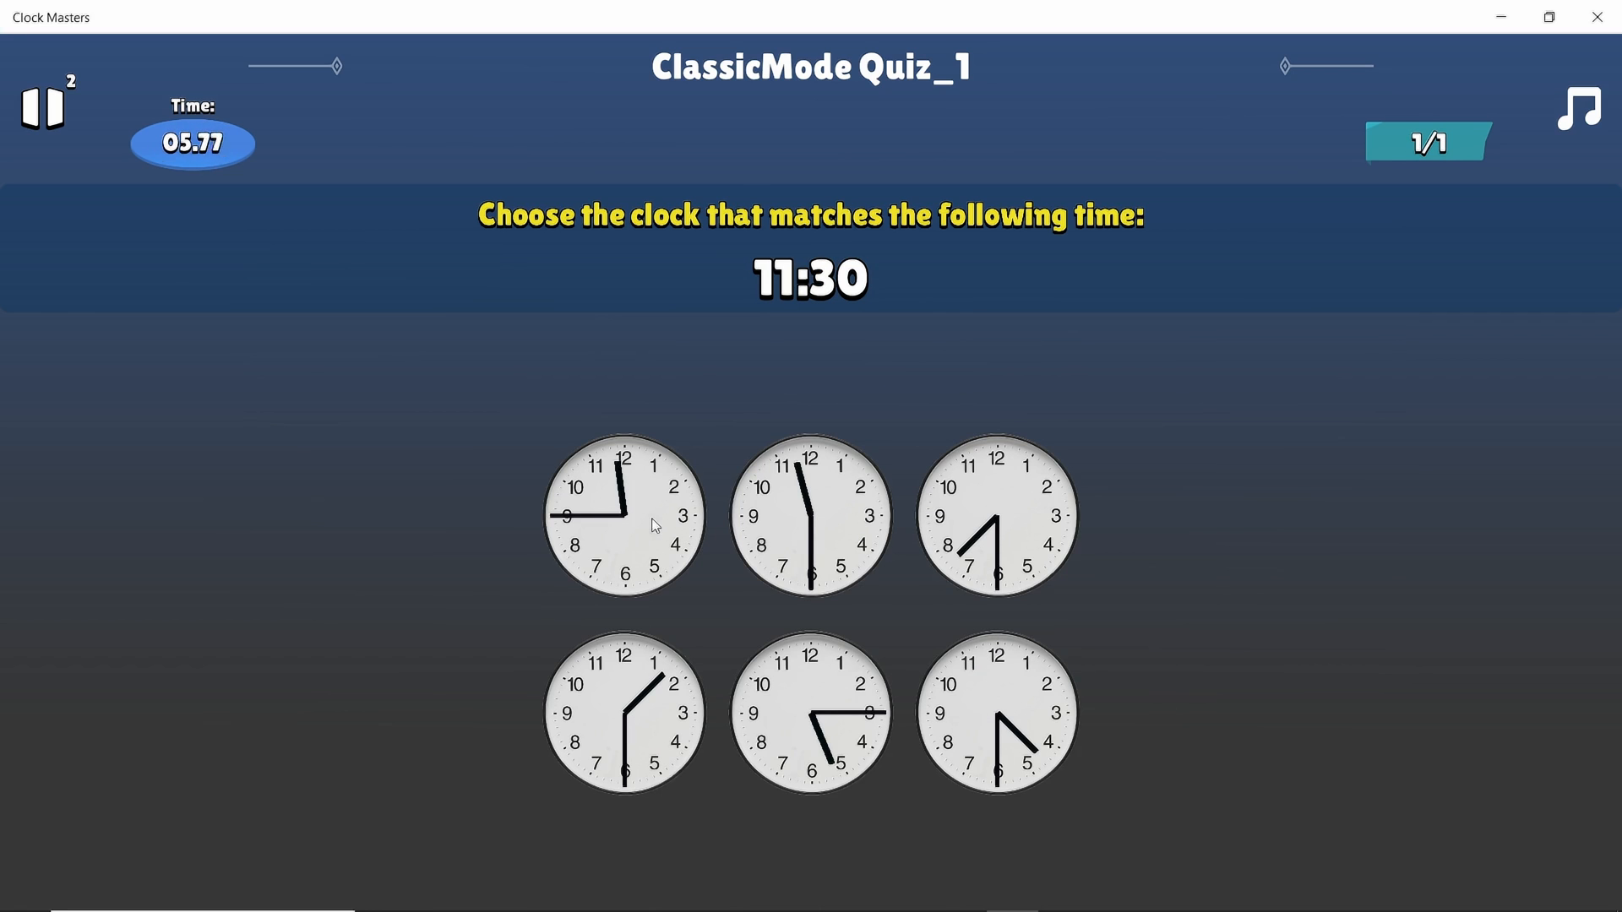
click(831, 535)
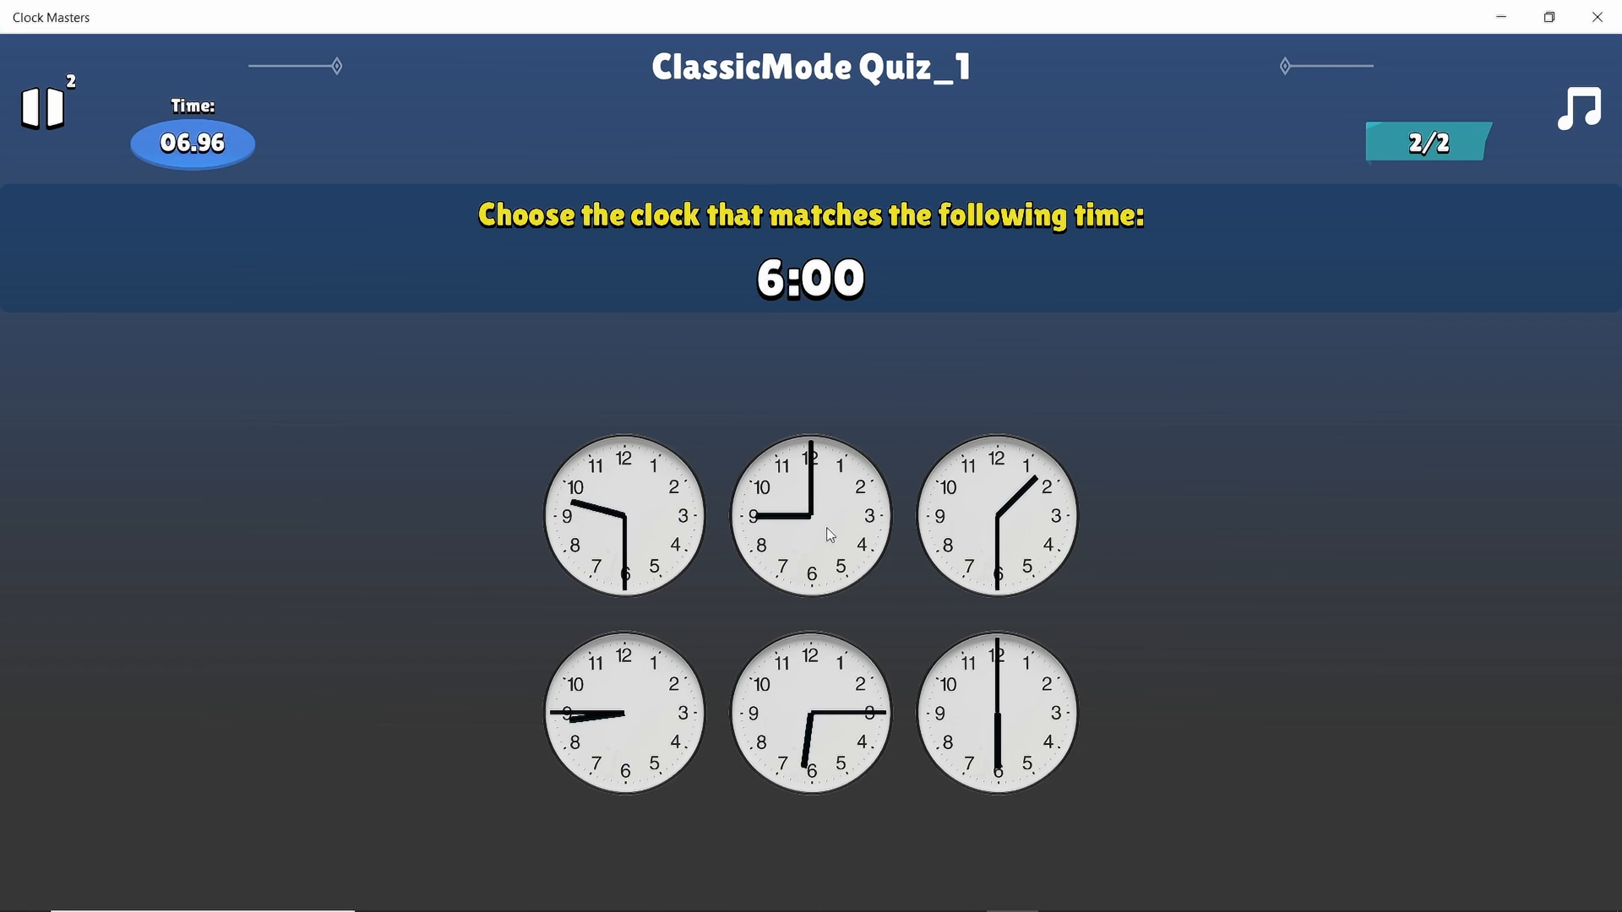
click(970, 716)
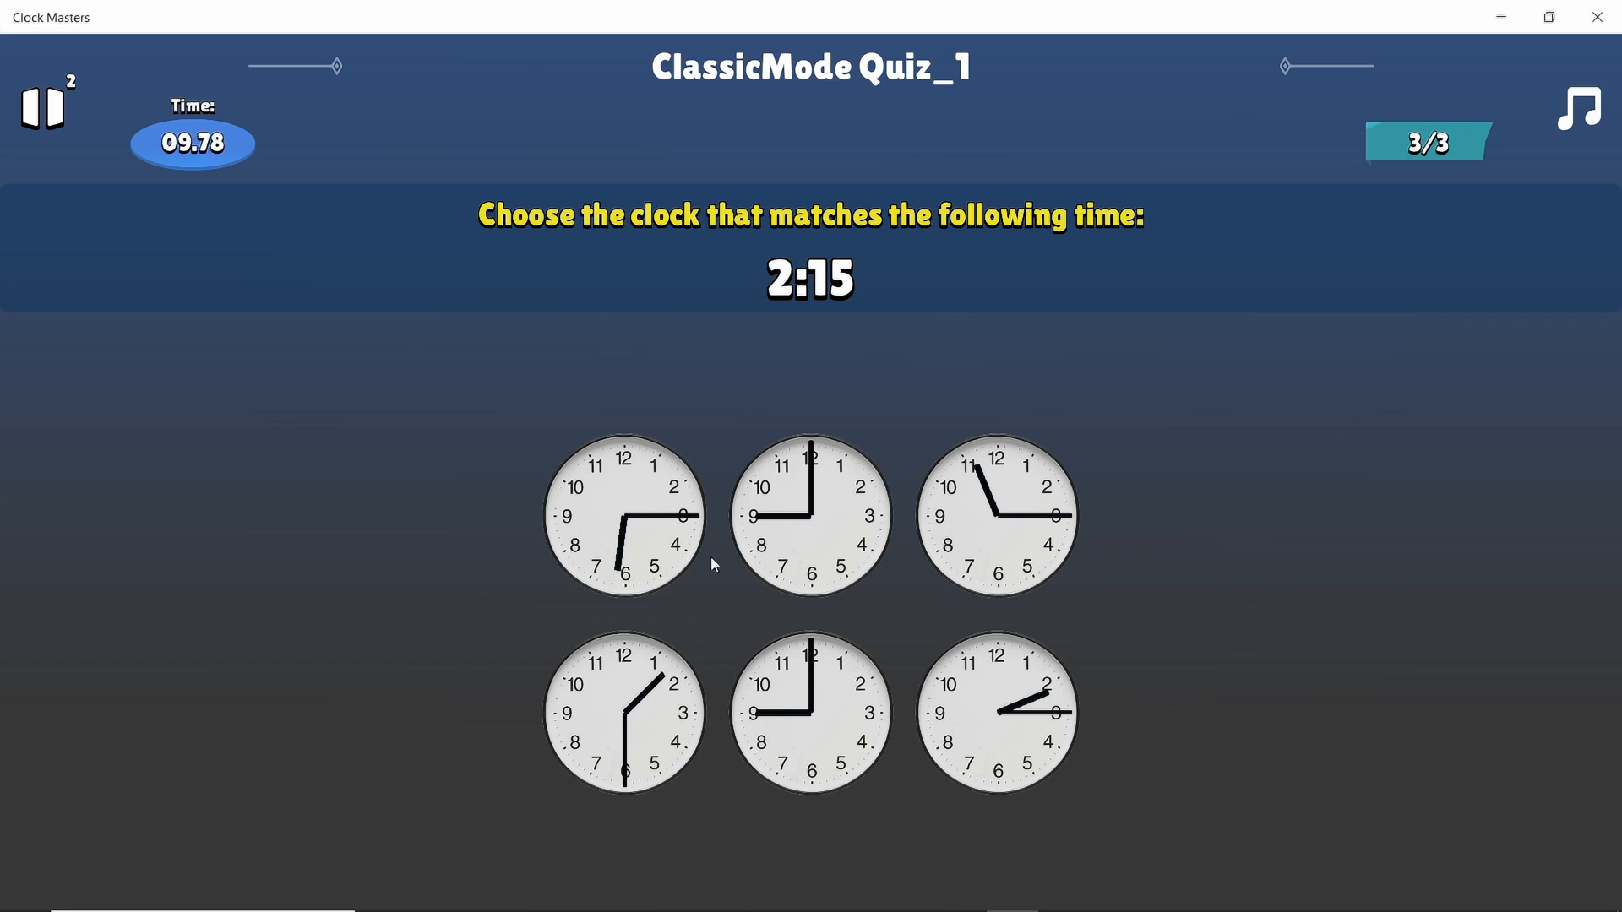
click(1002, 729)
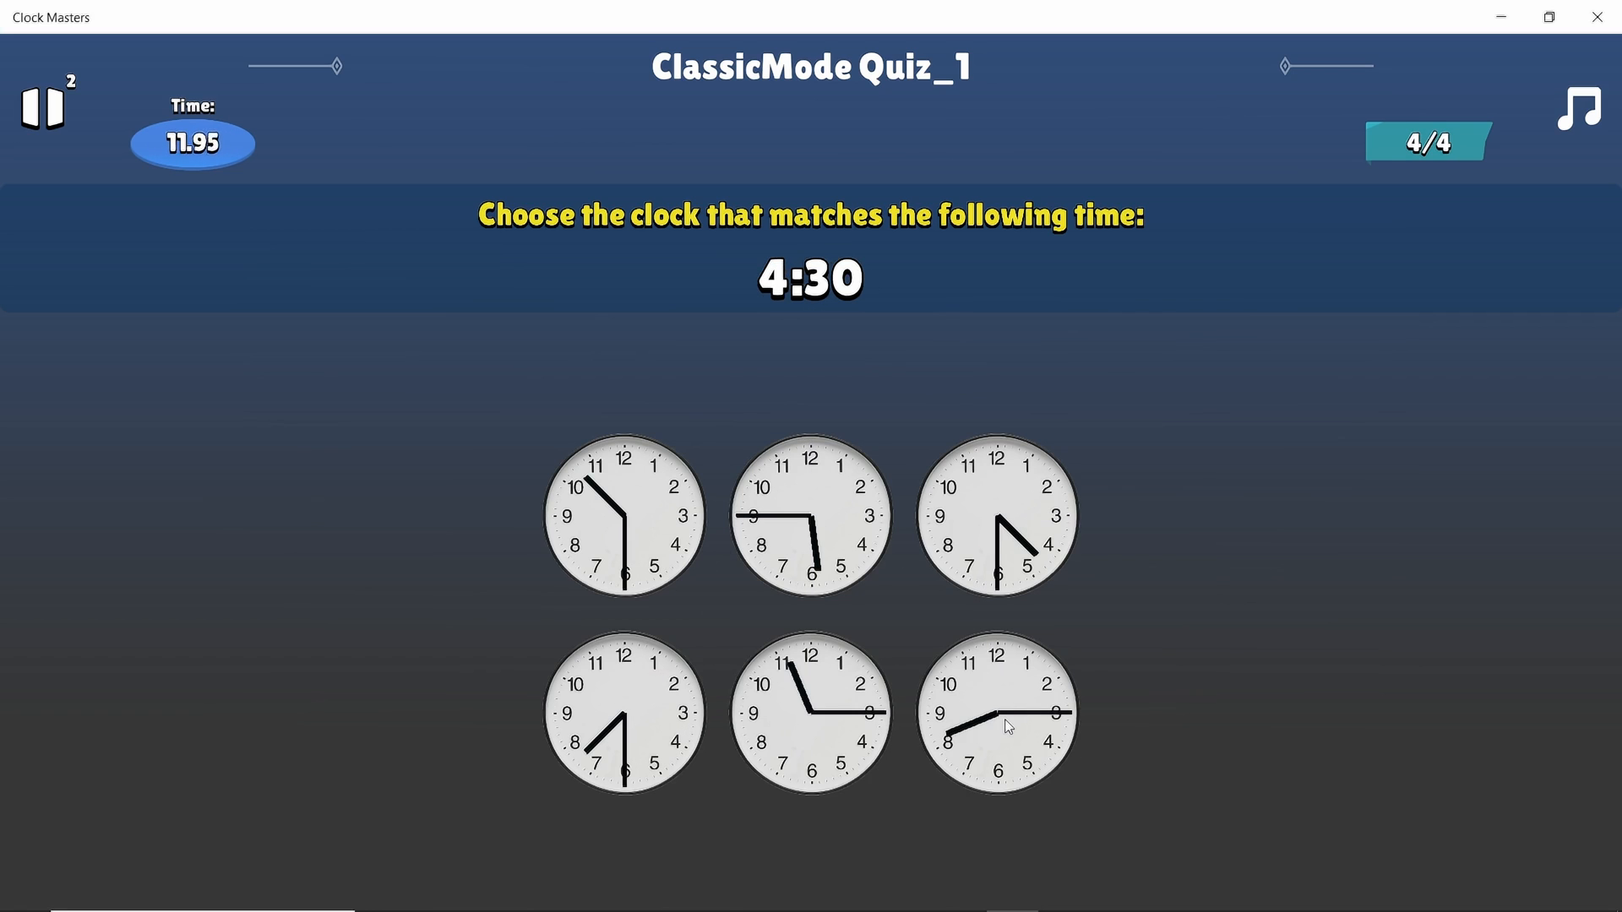
Match the clocks for 4:30, 7:15, 11:45, 12:00, 3:45 and 8:15 for a perfect 10/10
click(990, 564)
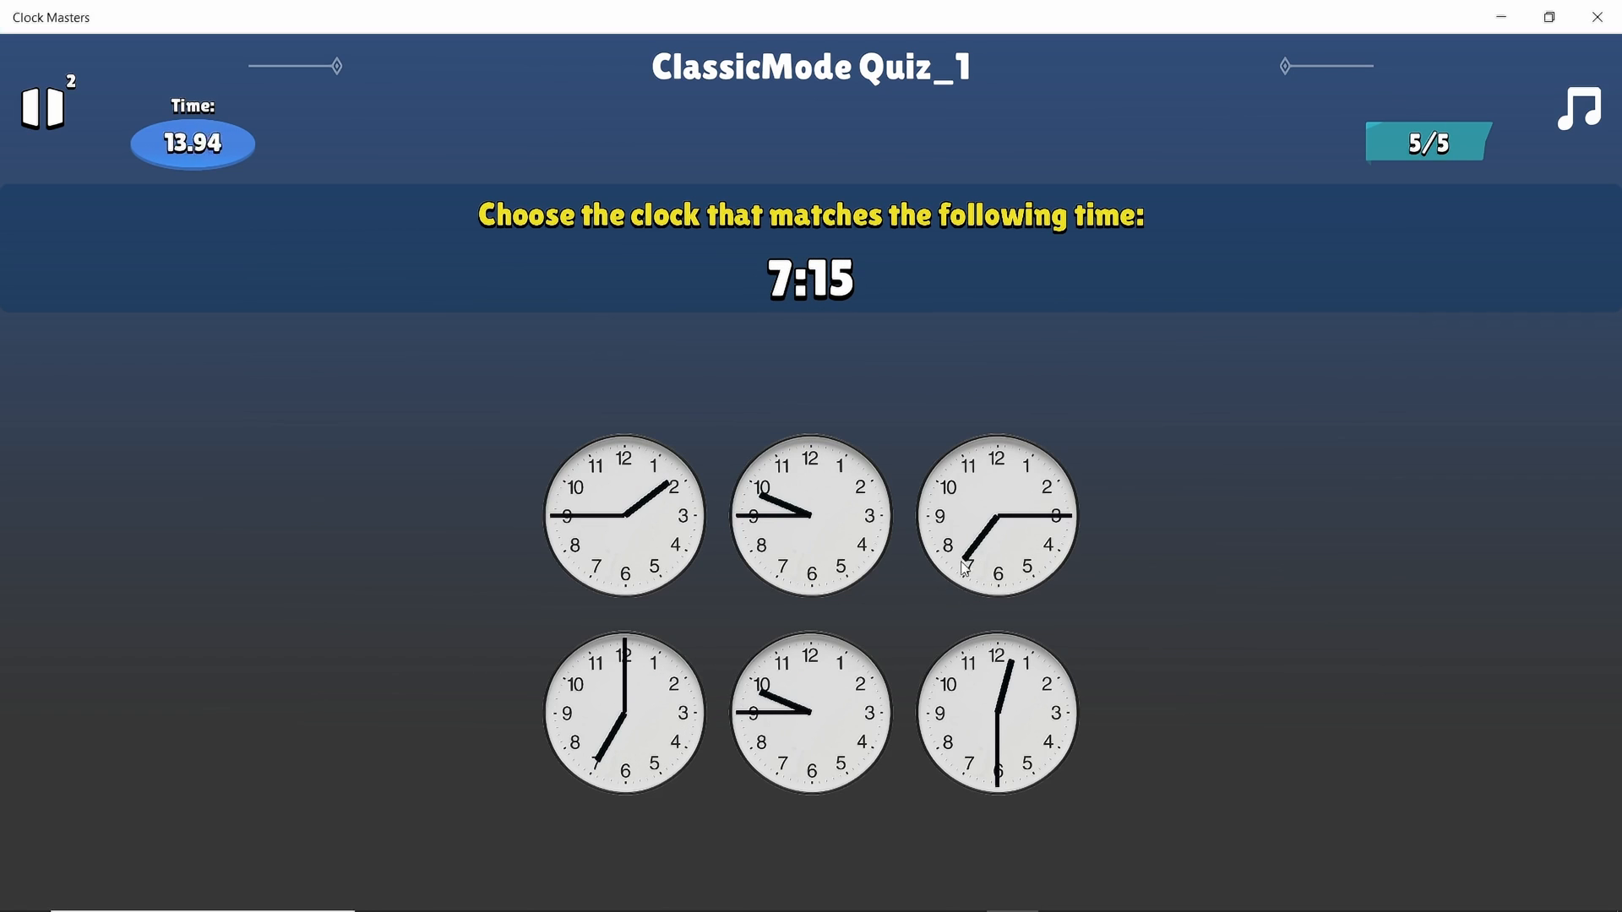
click(964, 566)
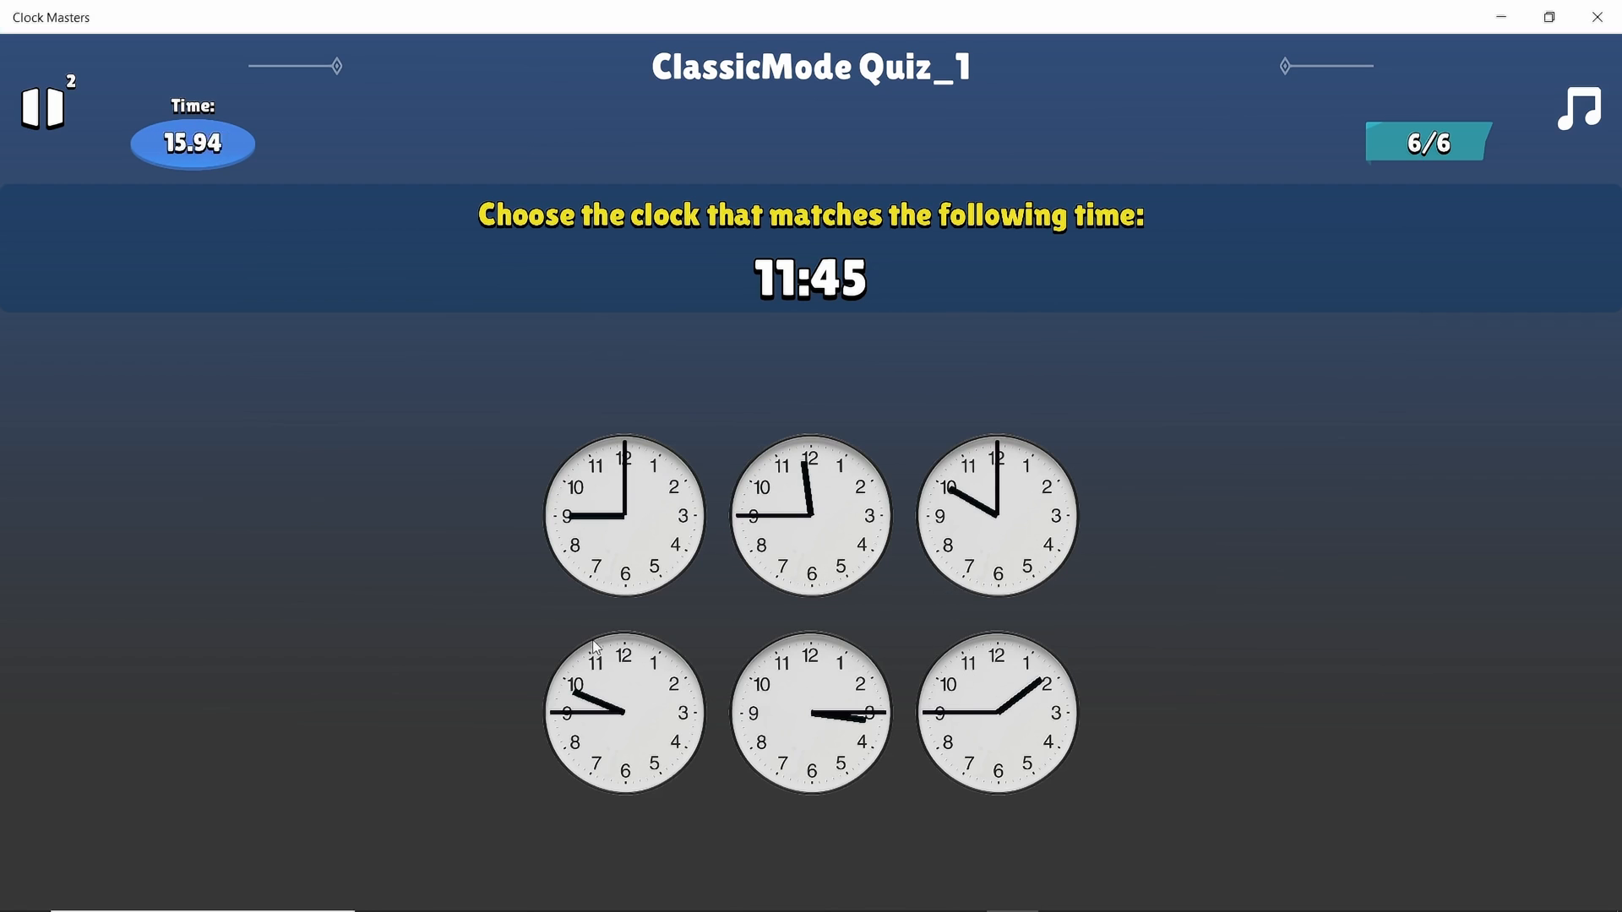
click(800, 565)
click(977, 682)
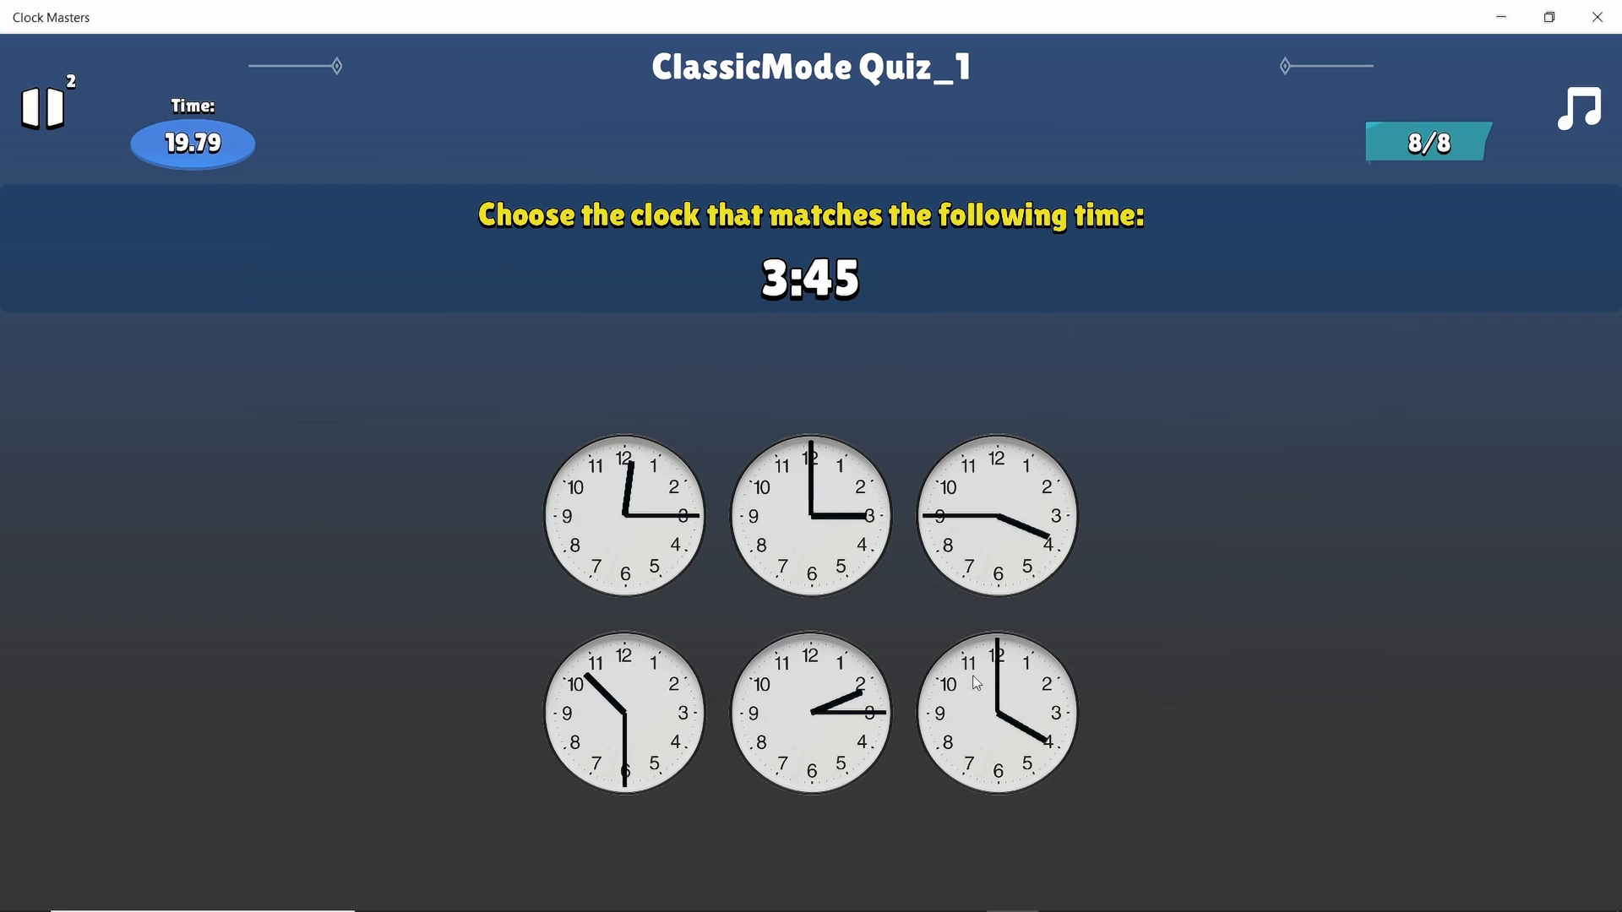
click(991, 527)
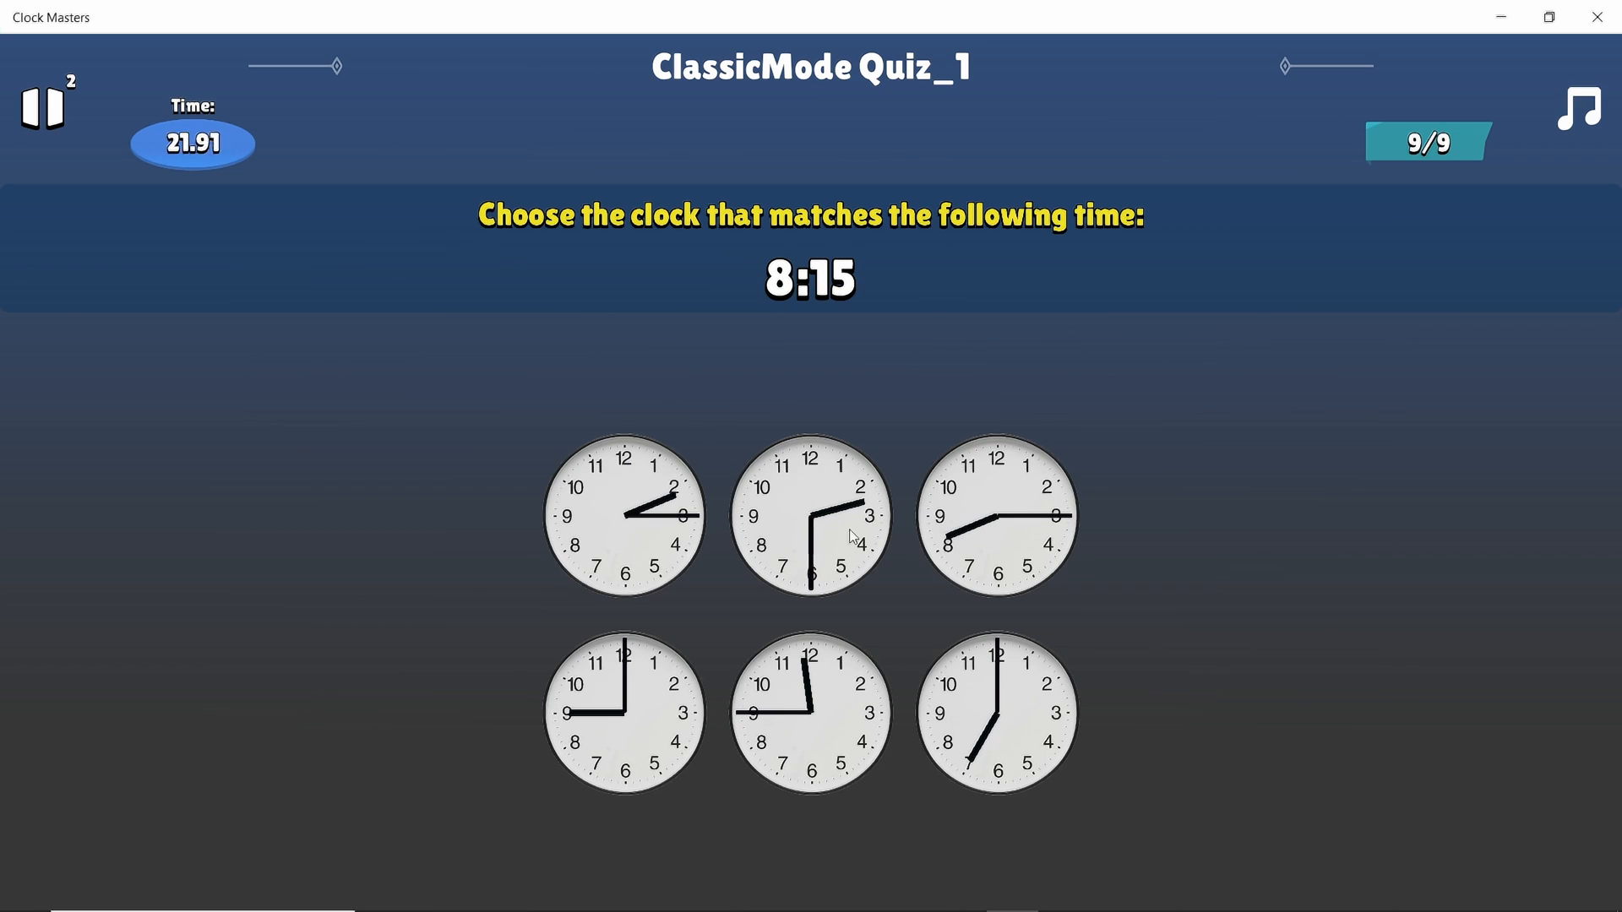
click(986, 577)
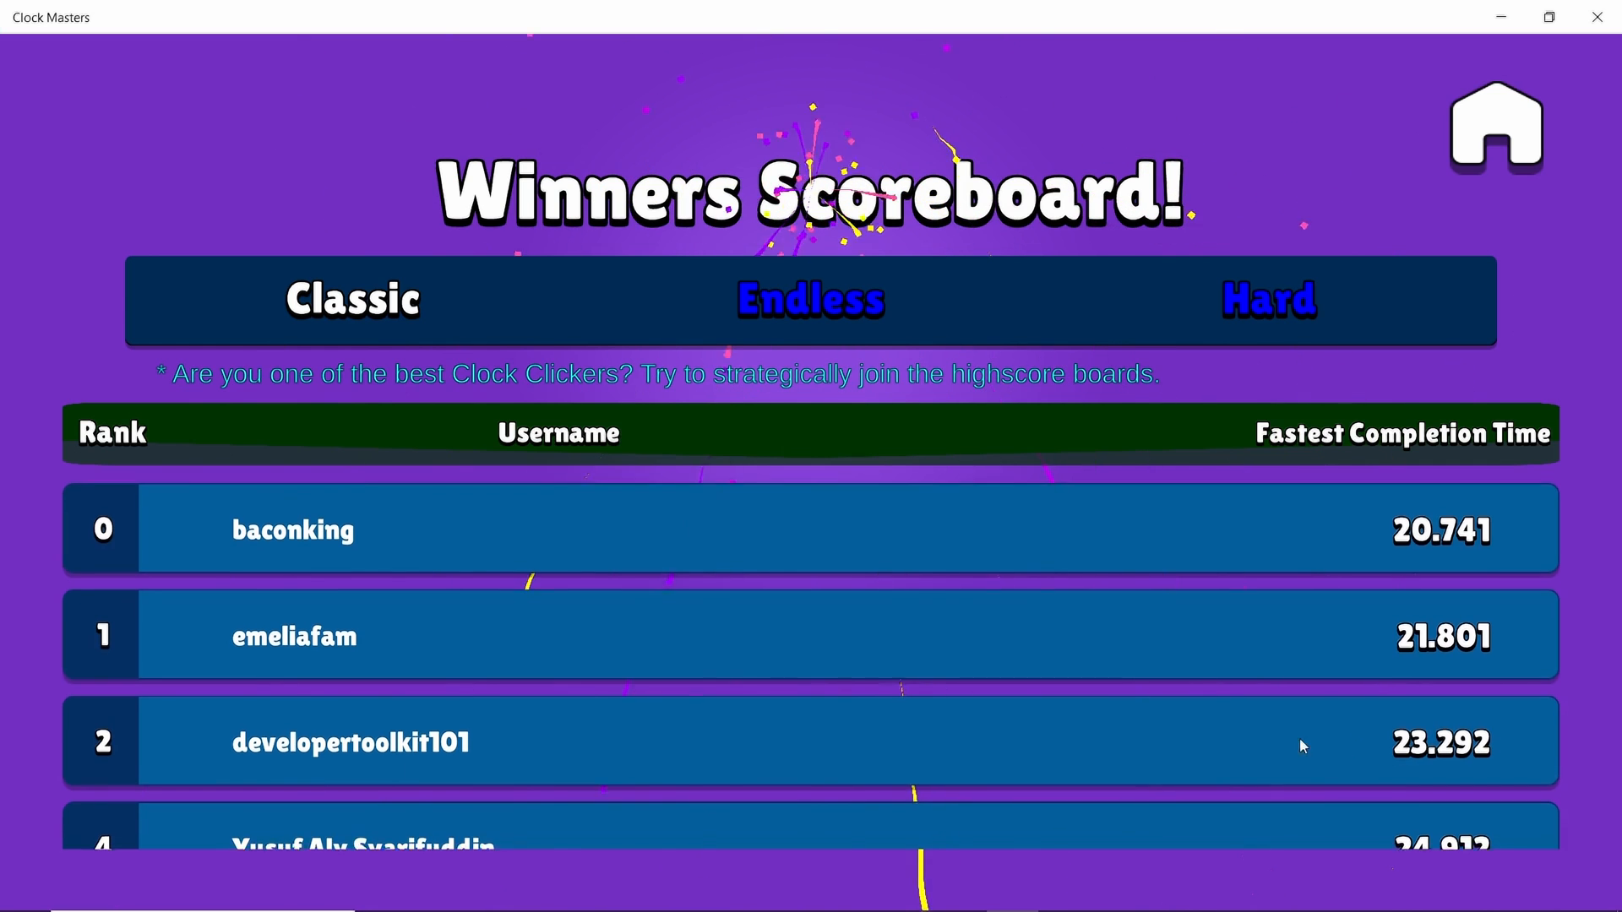
Scroll the Classic scoreboard, then answer Hard Mode questions (4:00:35, 9:00:00 AM, 0:00:35 PM, and more) until Game Over
scroll(953, 723, down, 2)
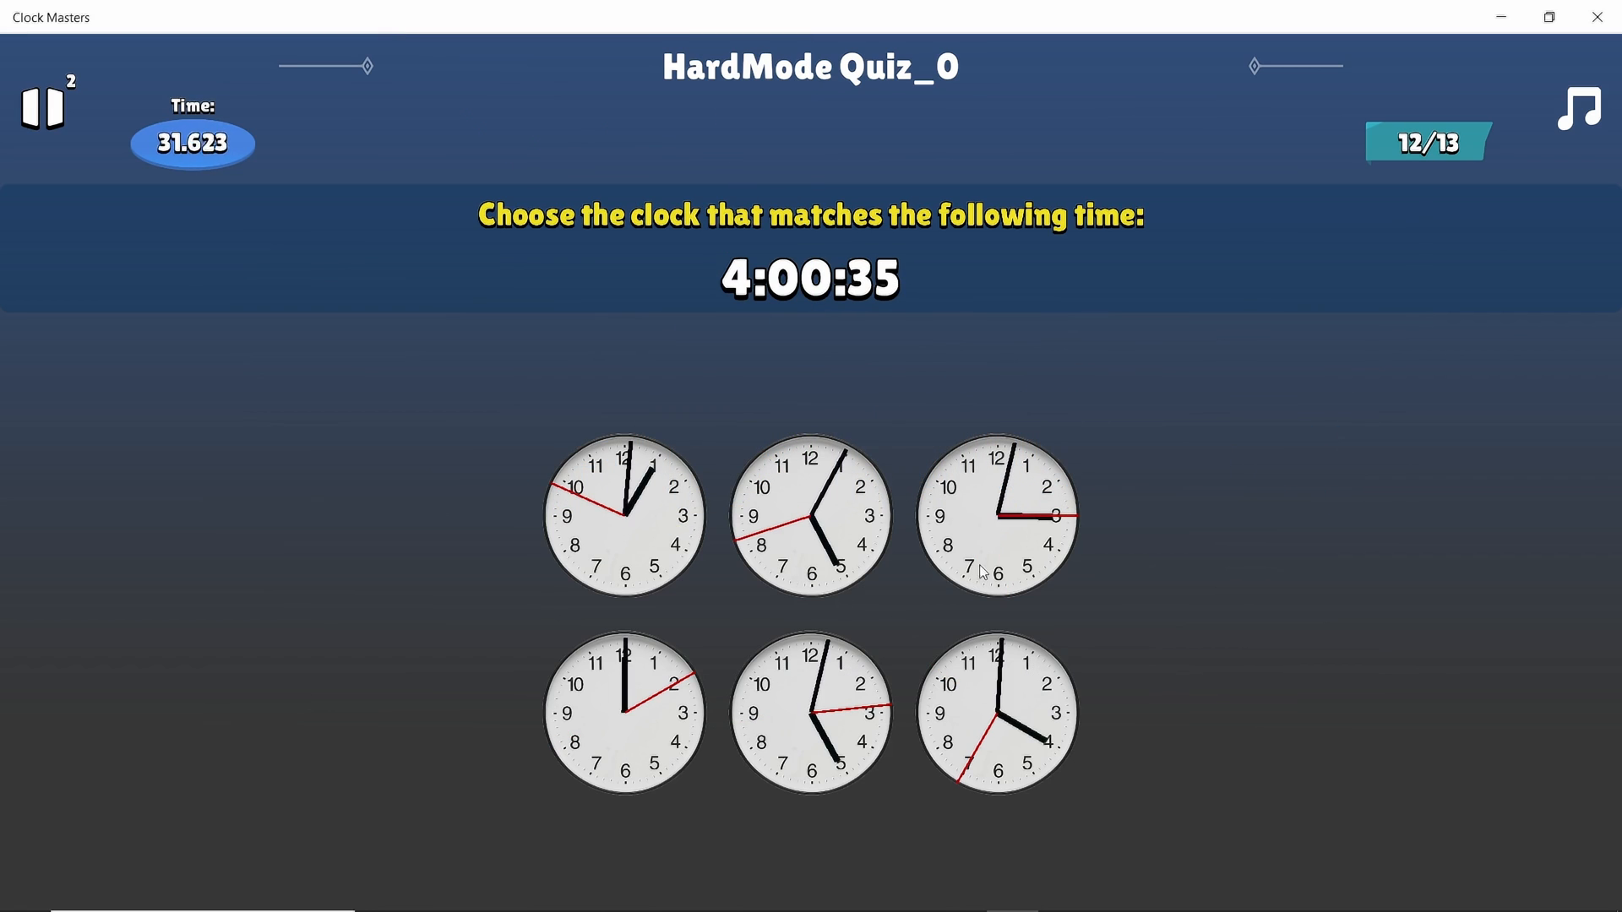
click(960, 744)
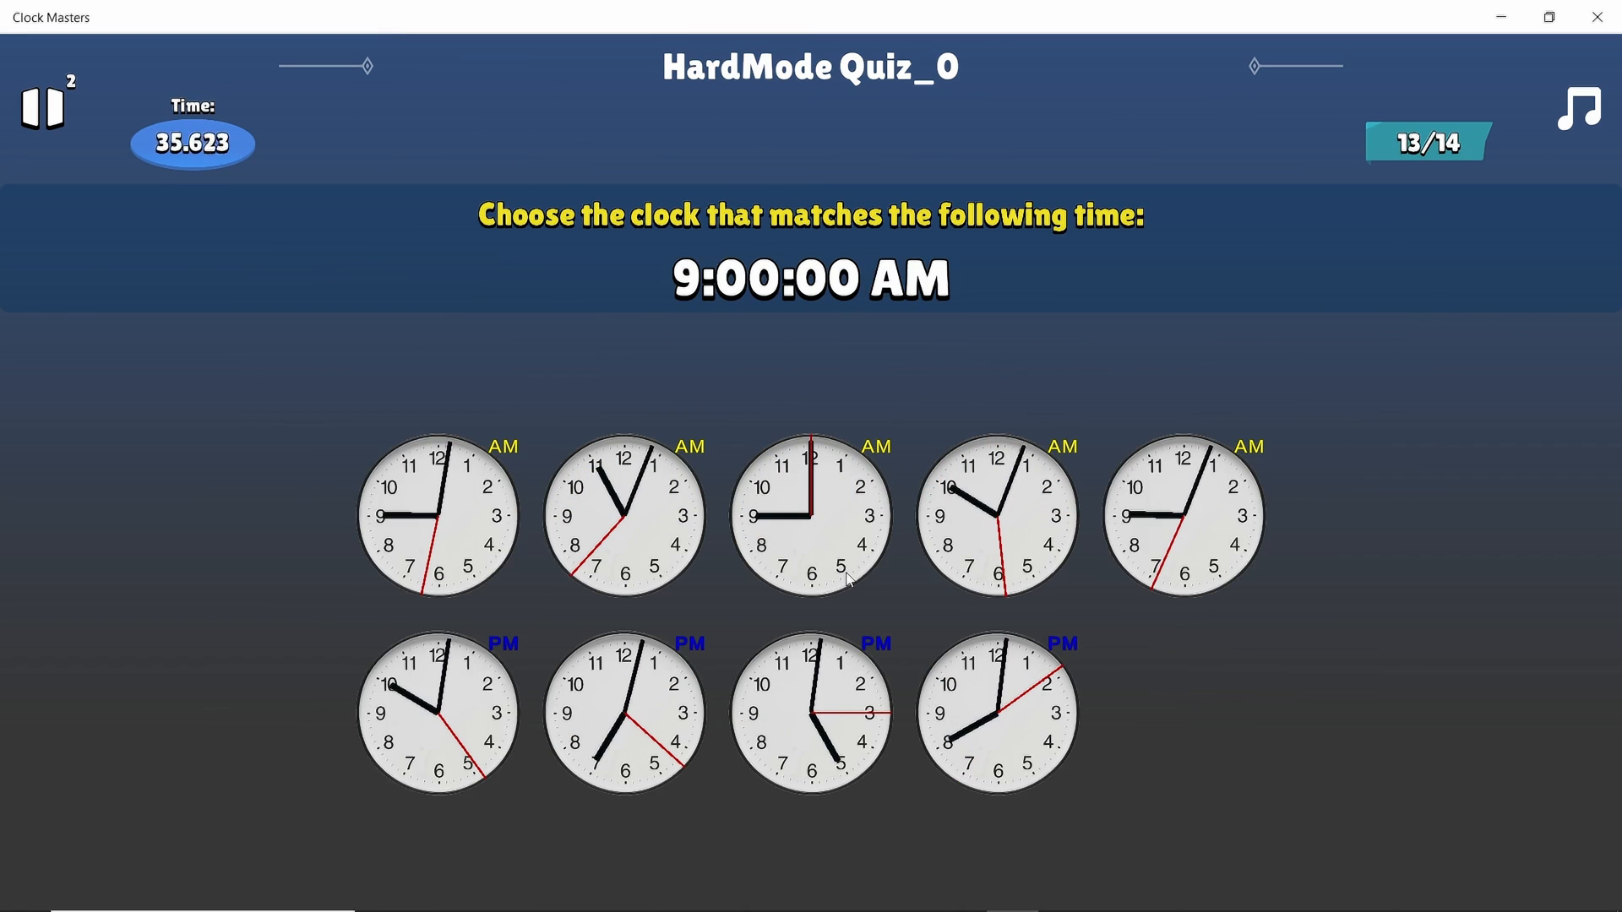
click(810, 554)
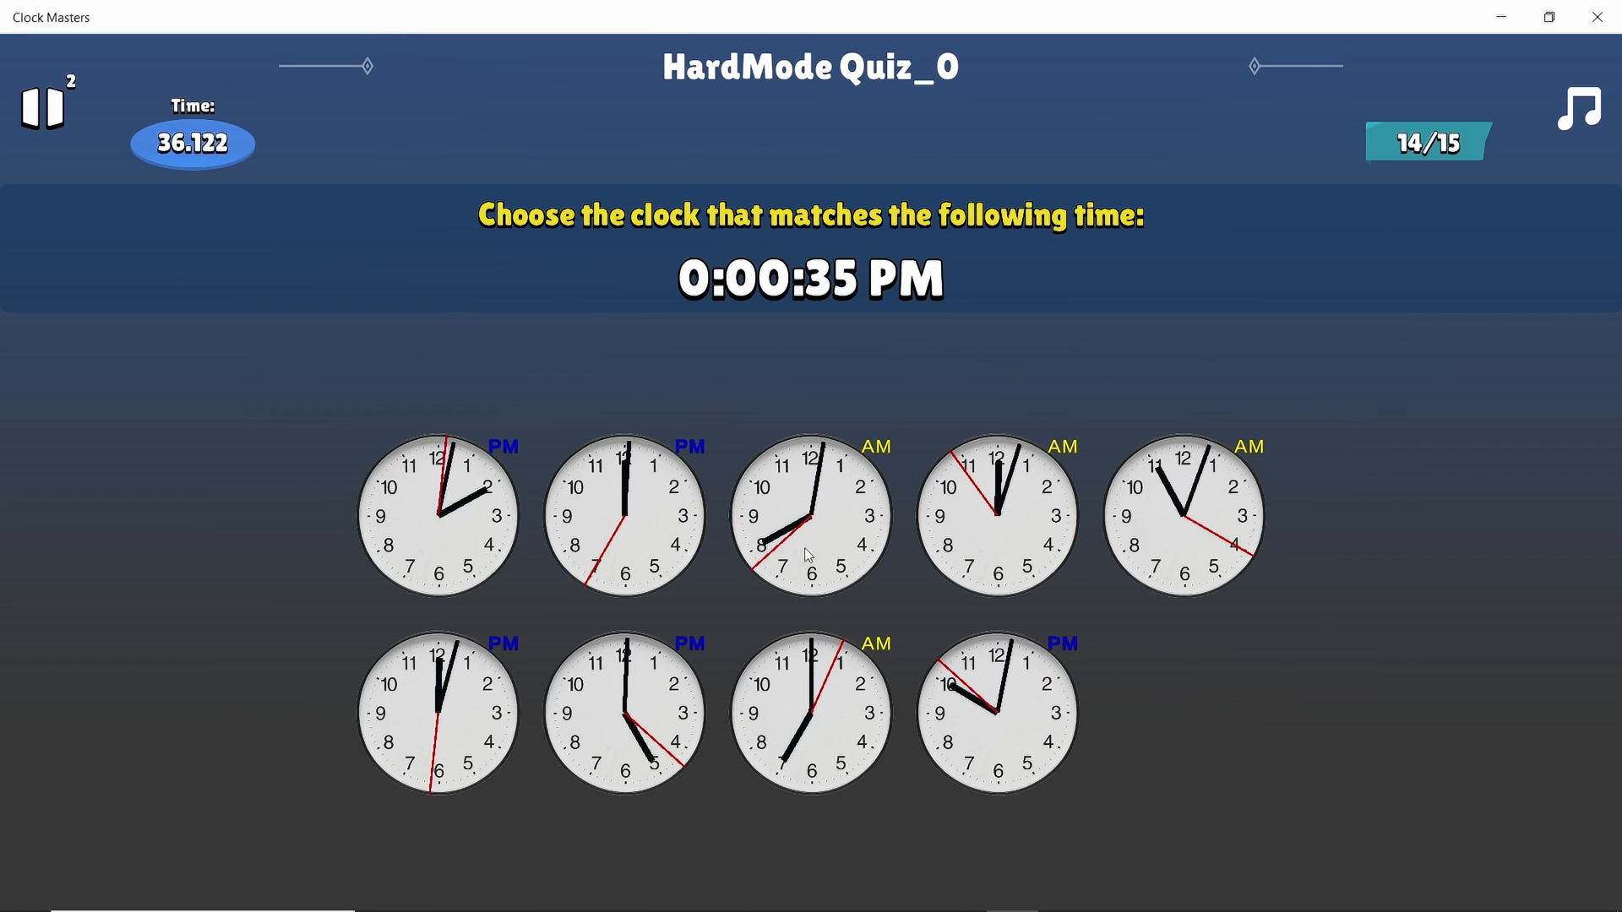
click(1035, 517)
click(771, 505)
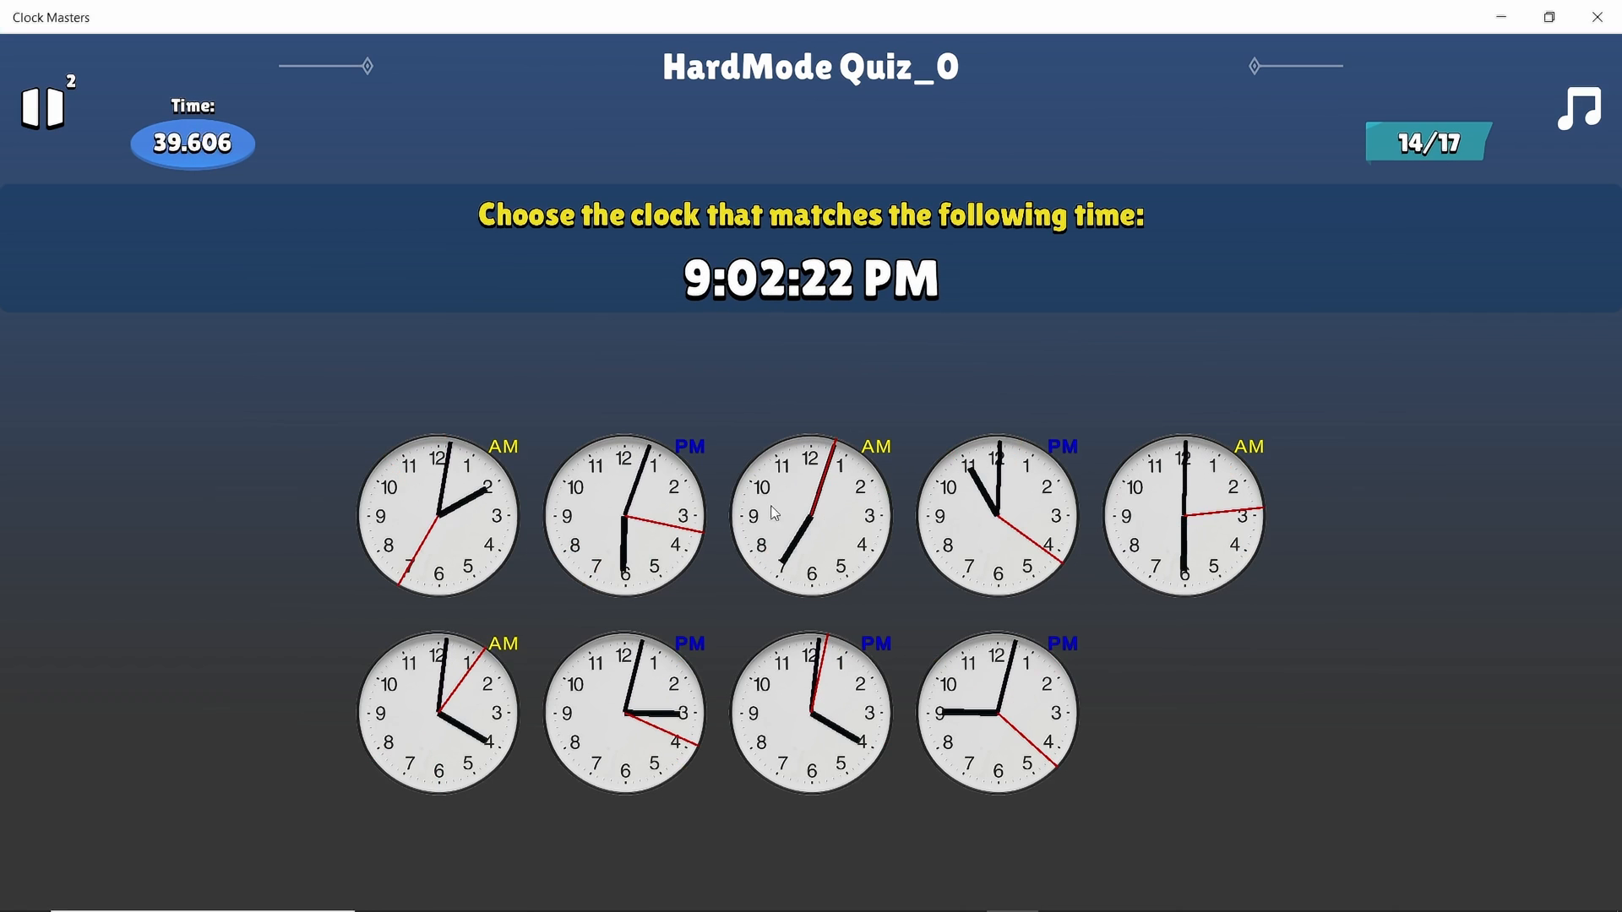
click(690, 501)
click(583, 724)
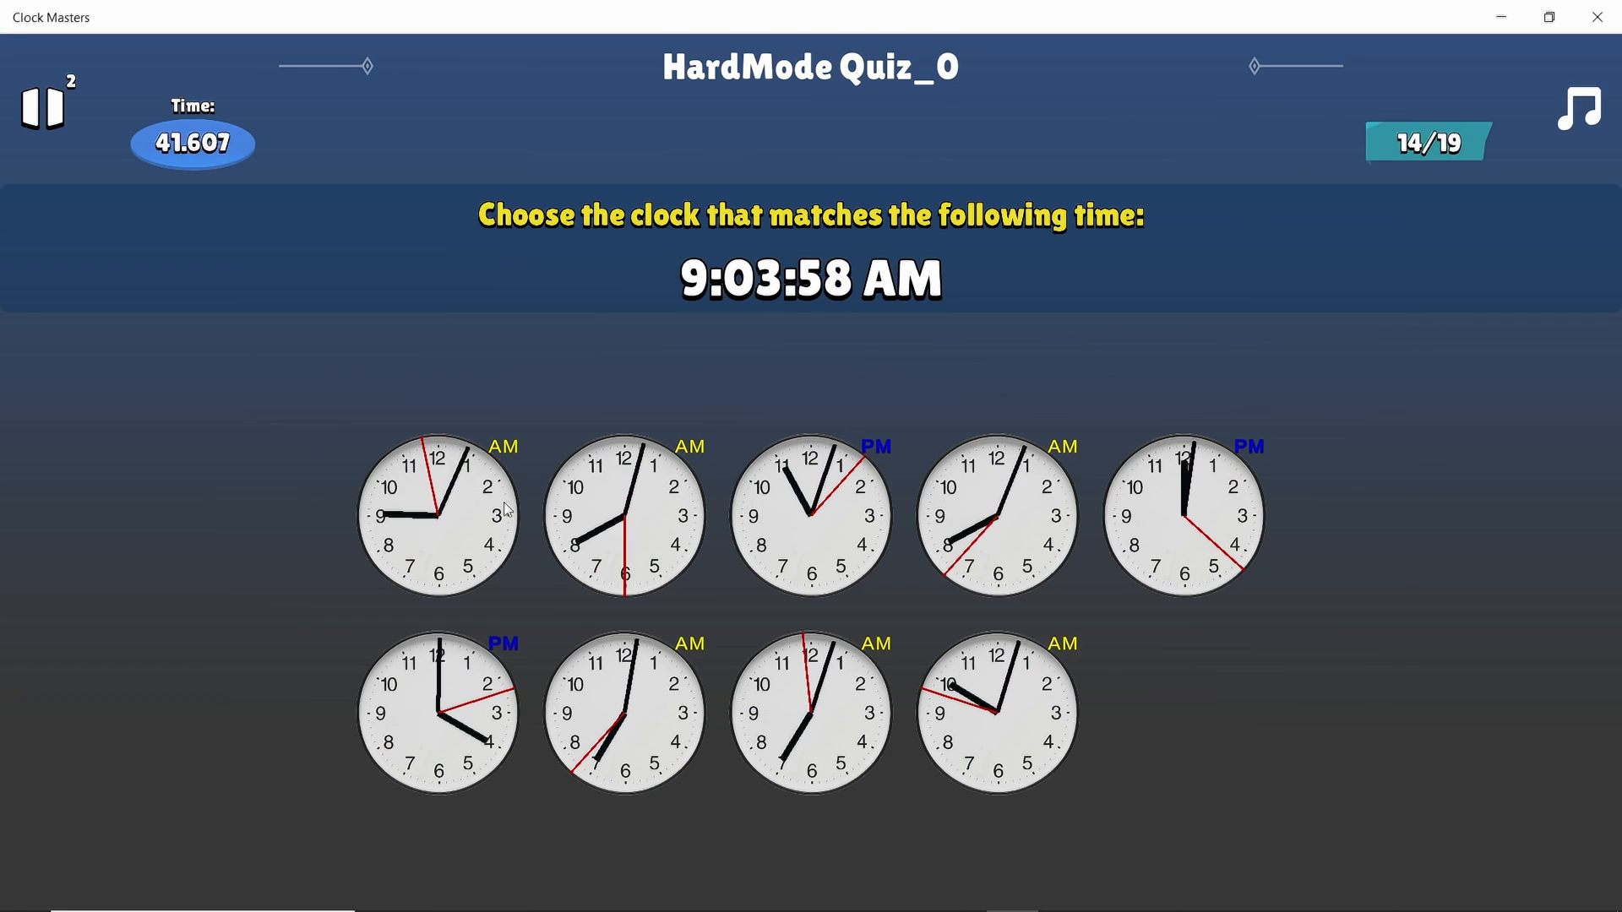
click(550, 518)
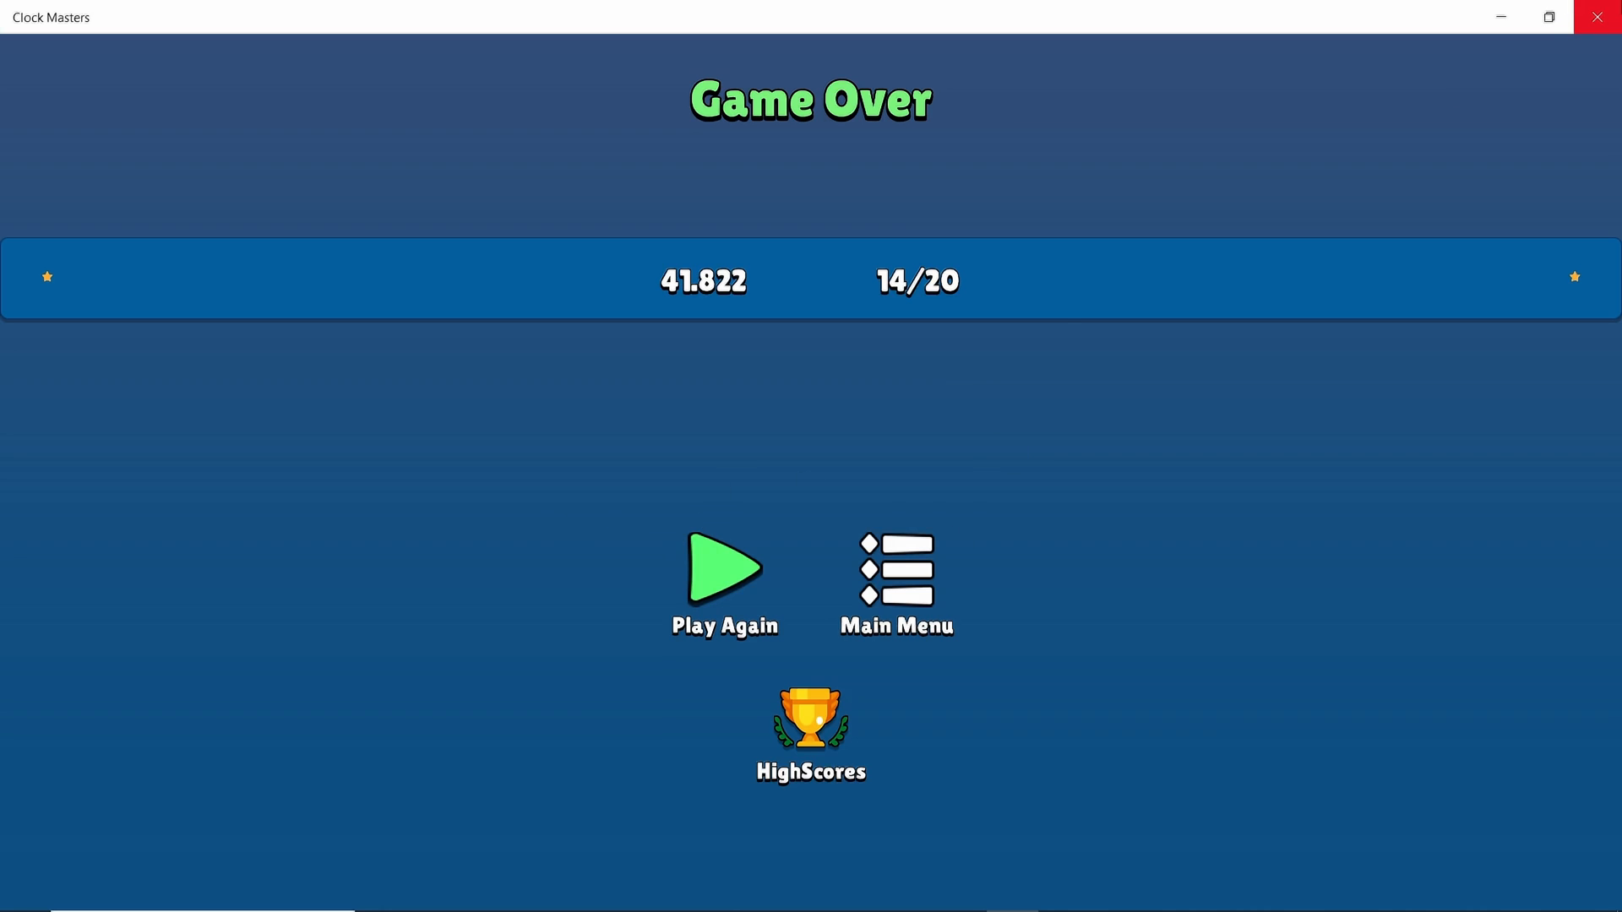
Close the Clock Masters game window and the Microsoft Store window
click(1598, 21)
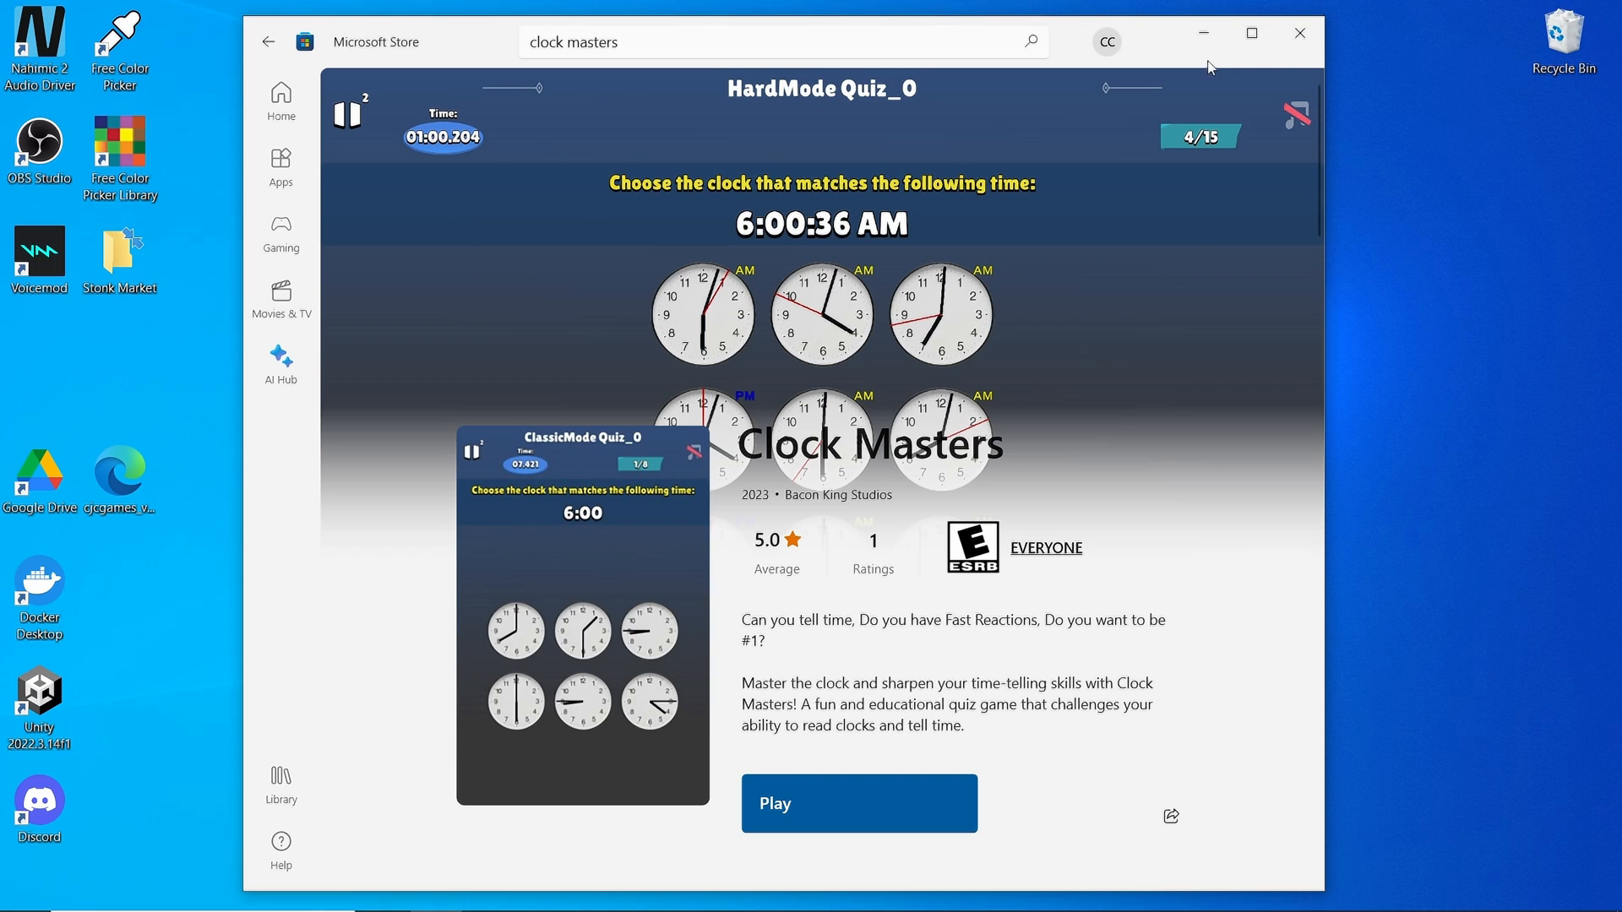
click(1298, 38)
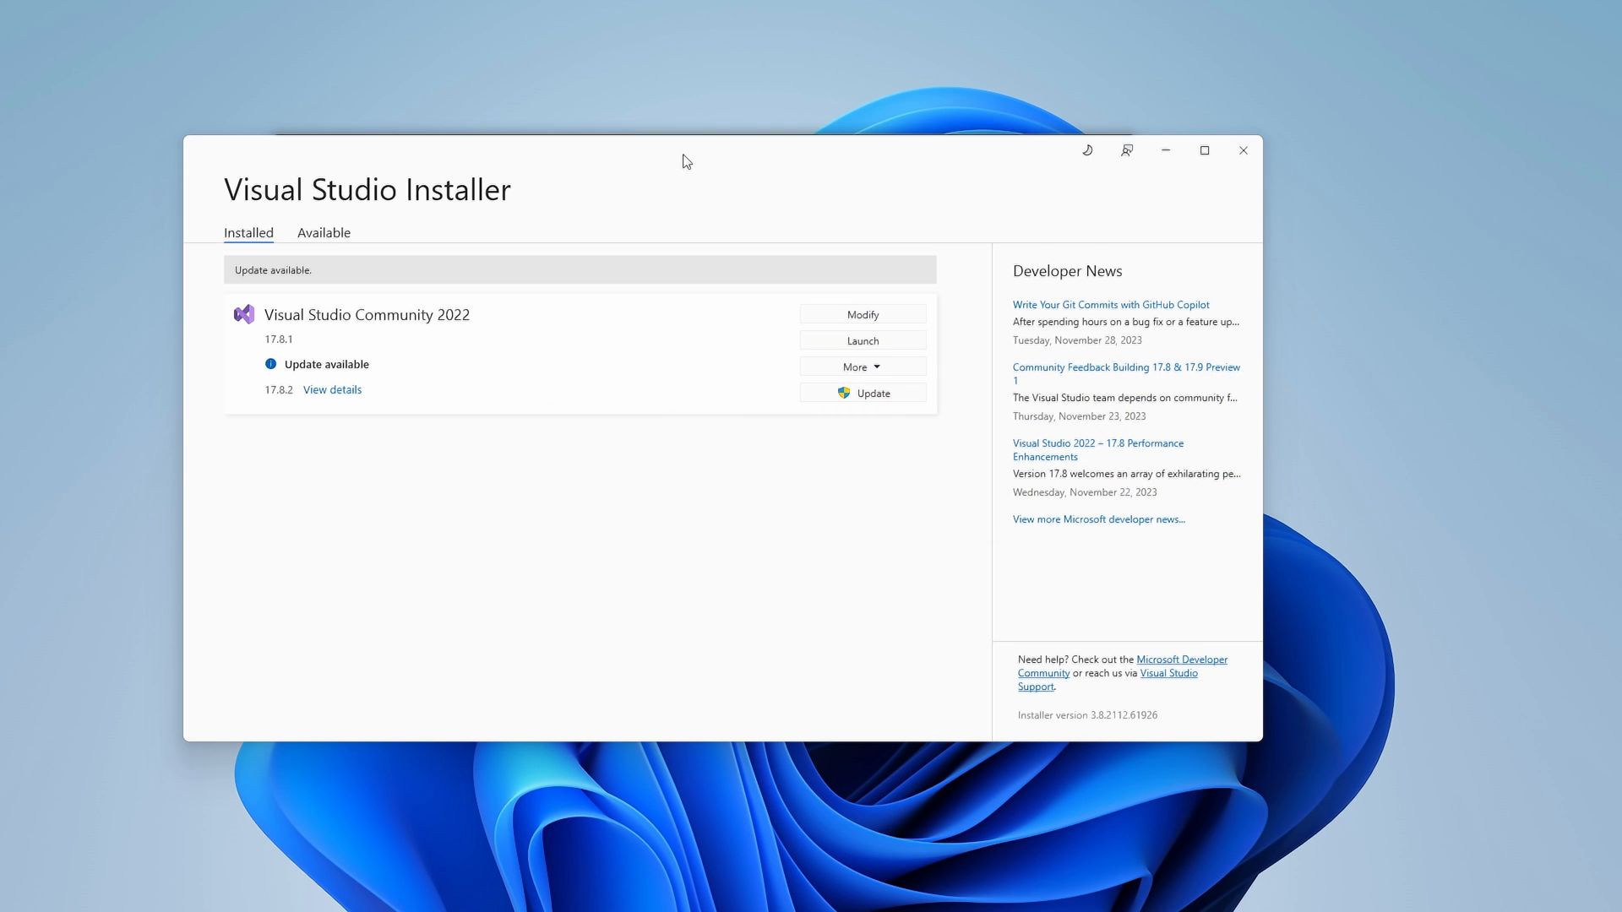
Move the installer aside to check Unity Hub, then choose Modify on Visual Studio Community 2022
drag(686, 161, 660, 149)
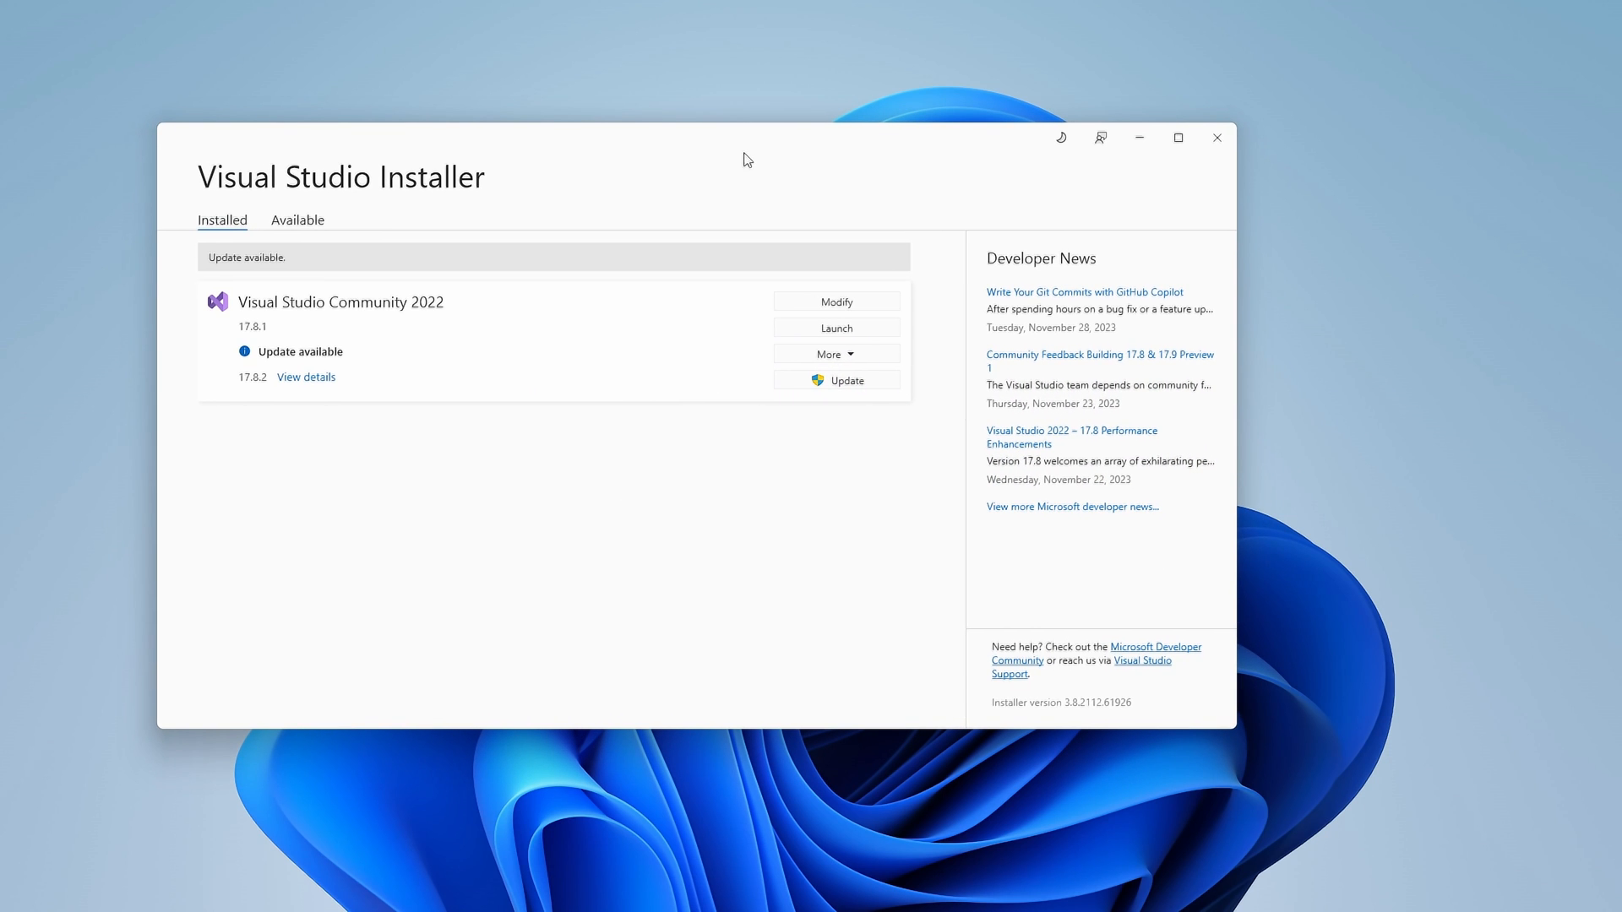
drag(485, 149, 470, 189)
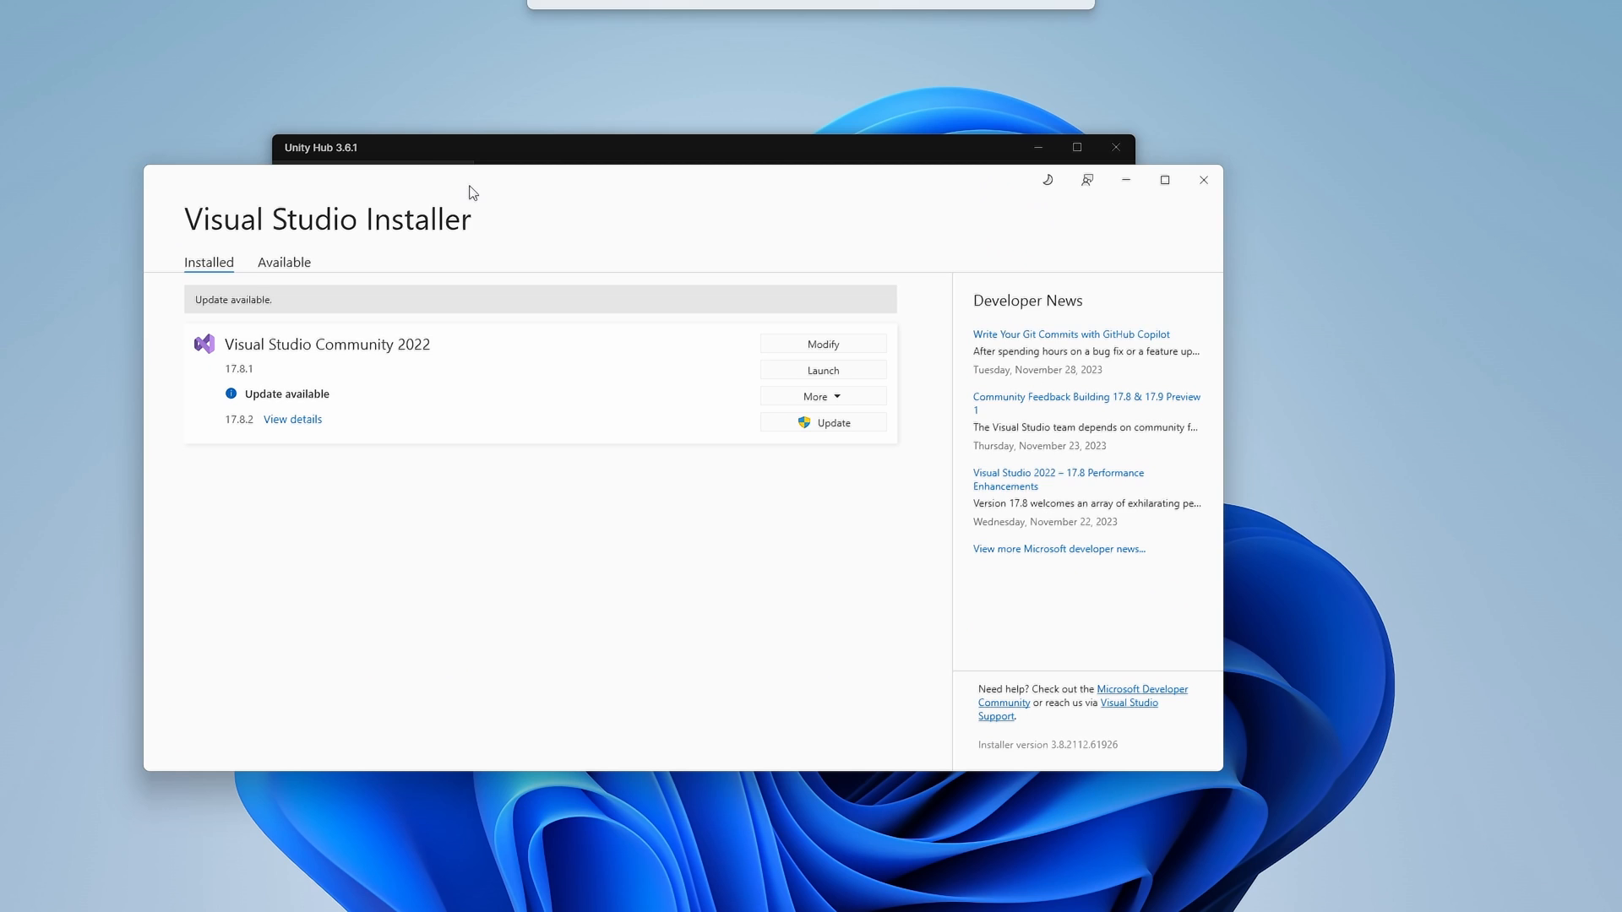
click(420, 151)
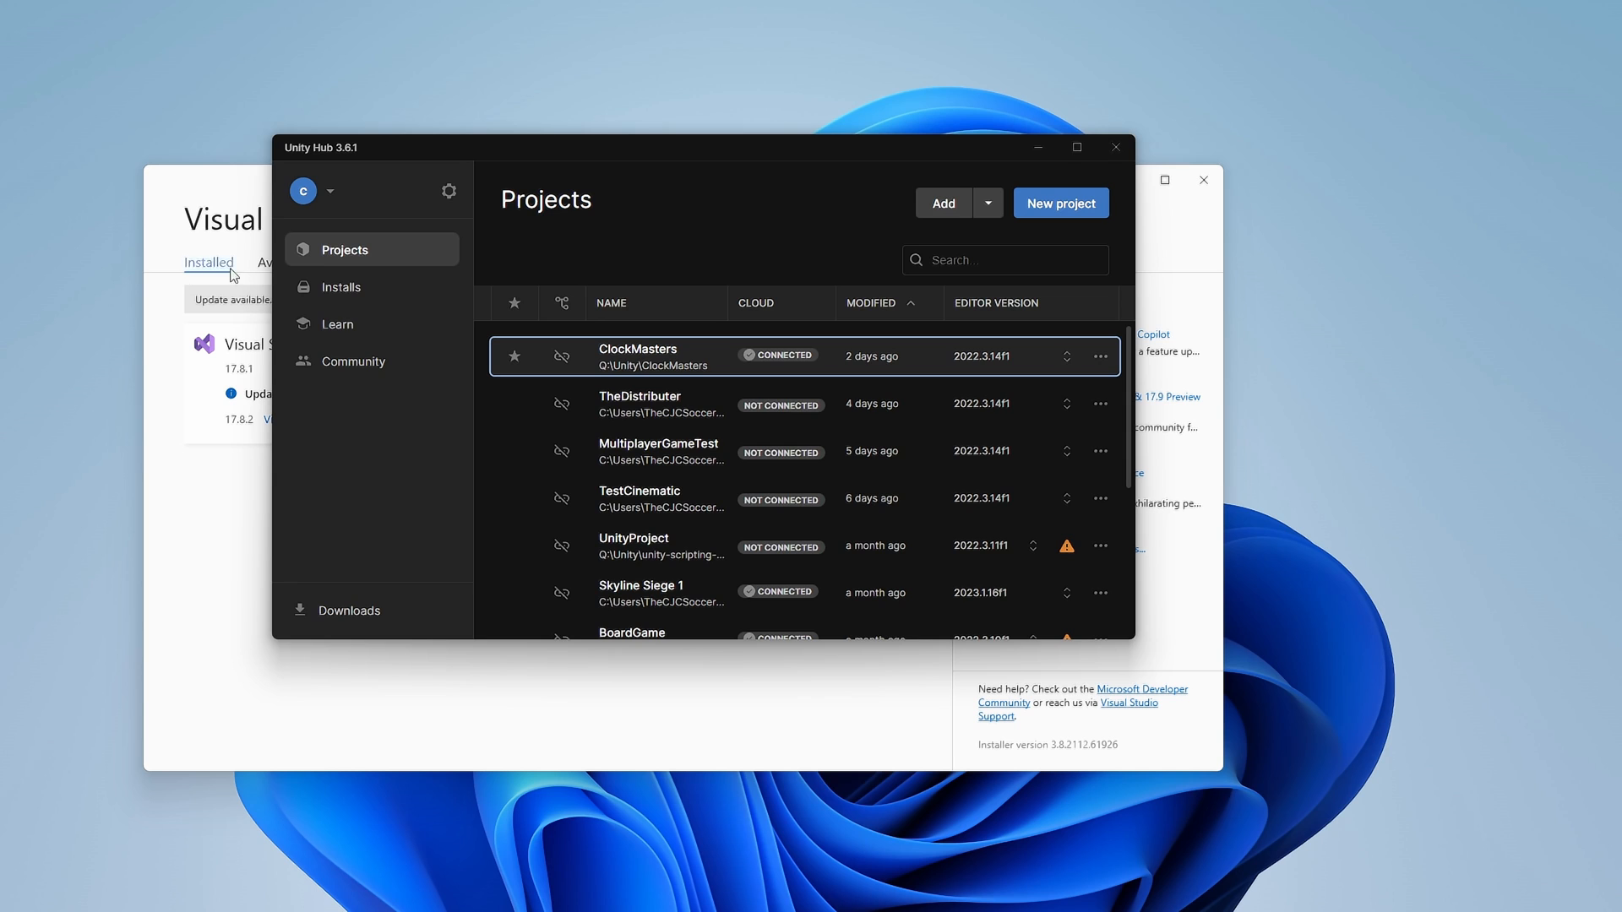
click(240, 196)
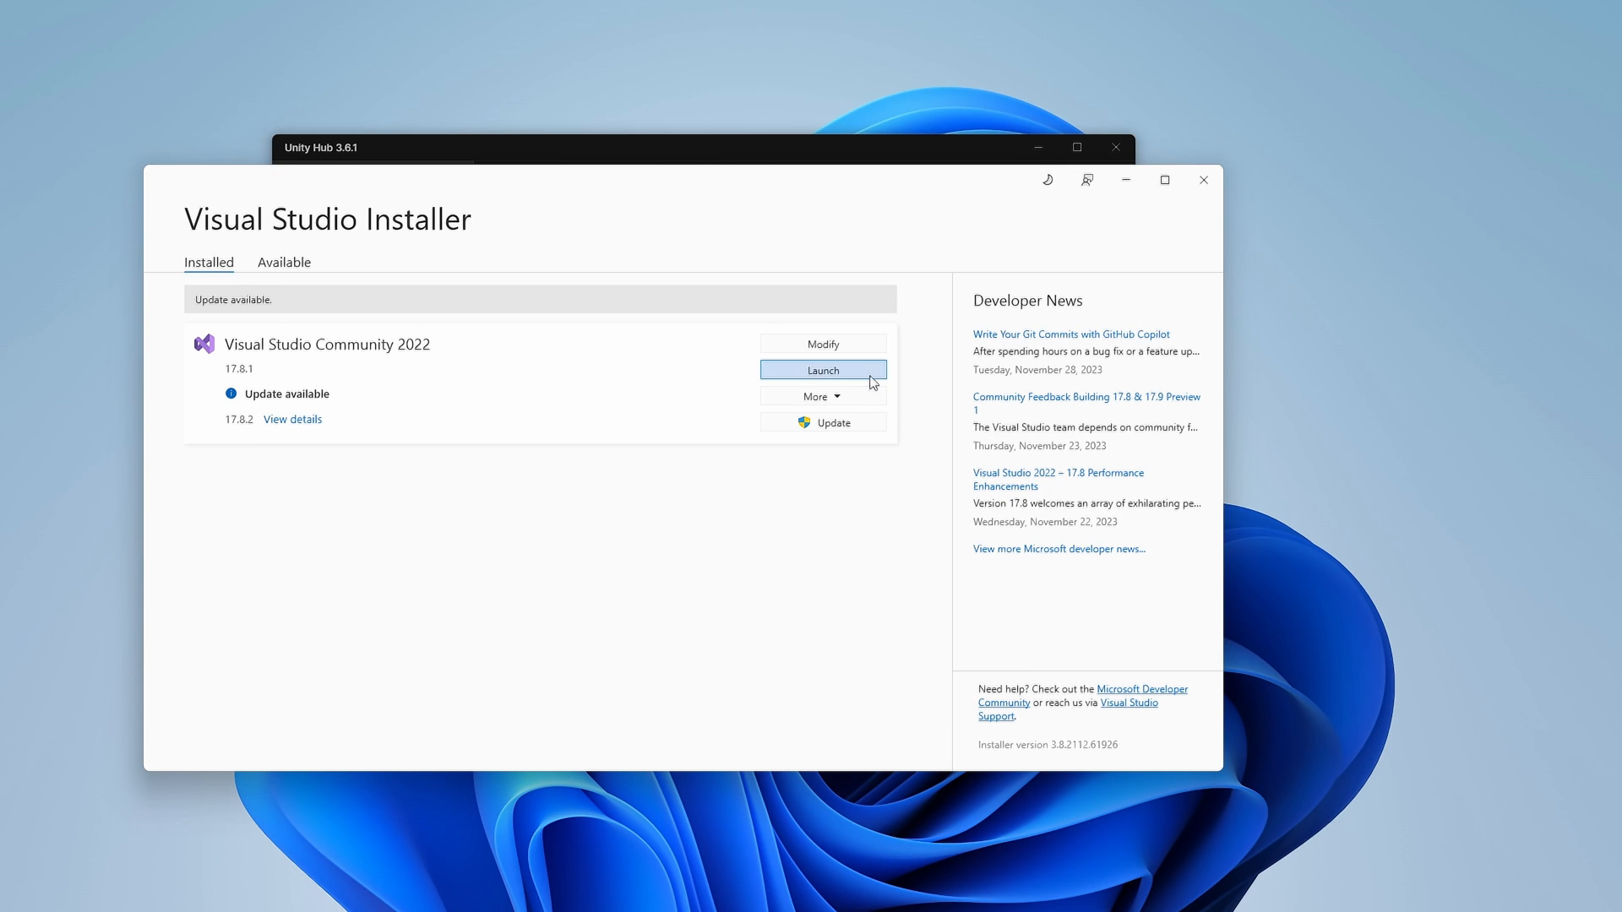
click(845, 346)
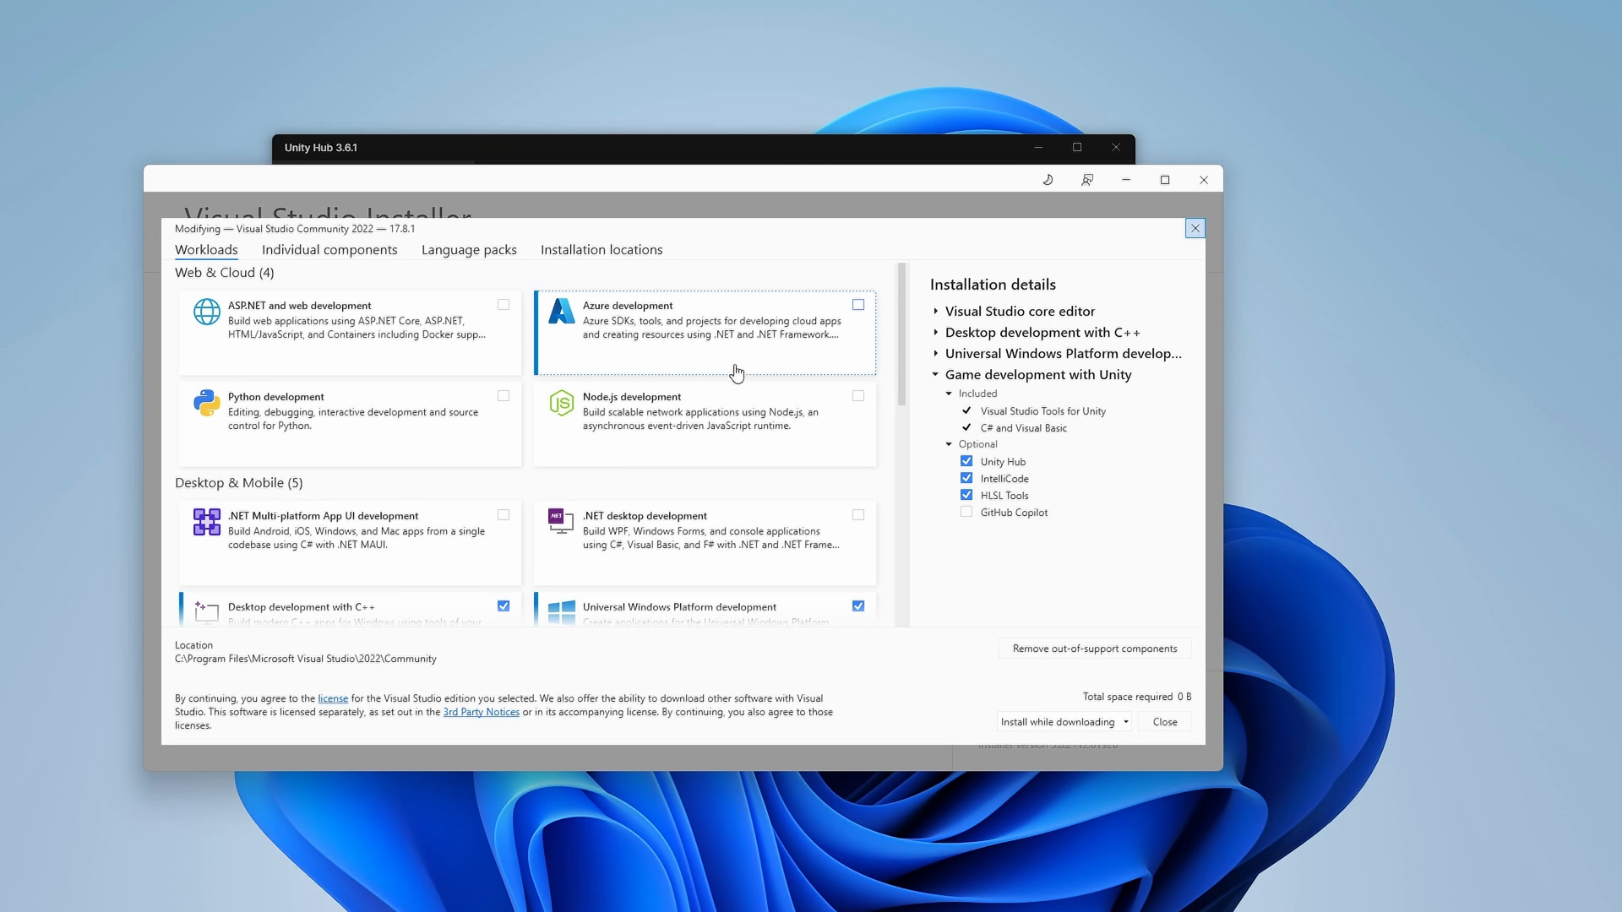
Expand and review the Universal Windows Platform workload's components, then collapse them
scroll(583, 288, down, 2)
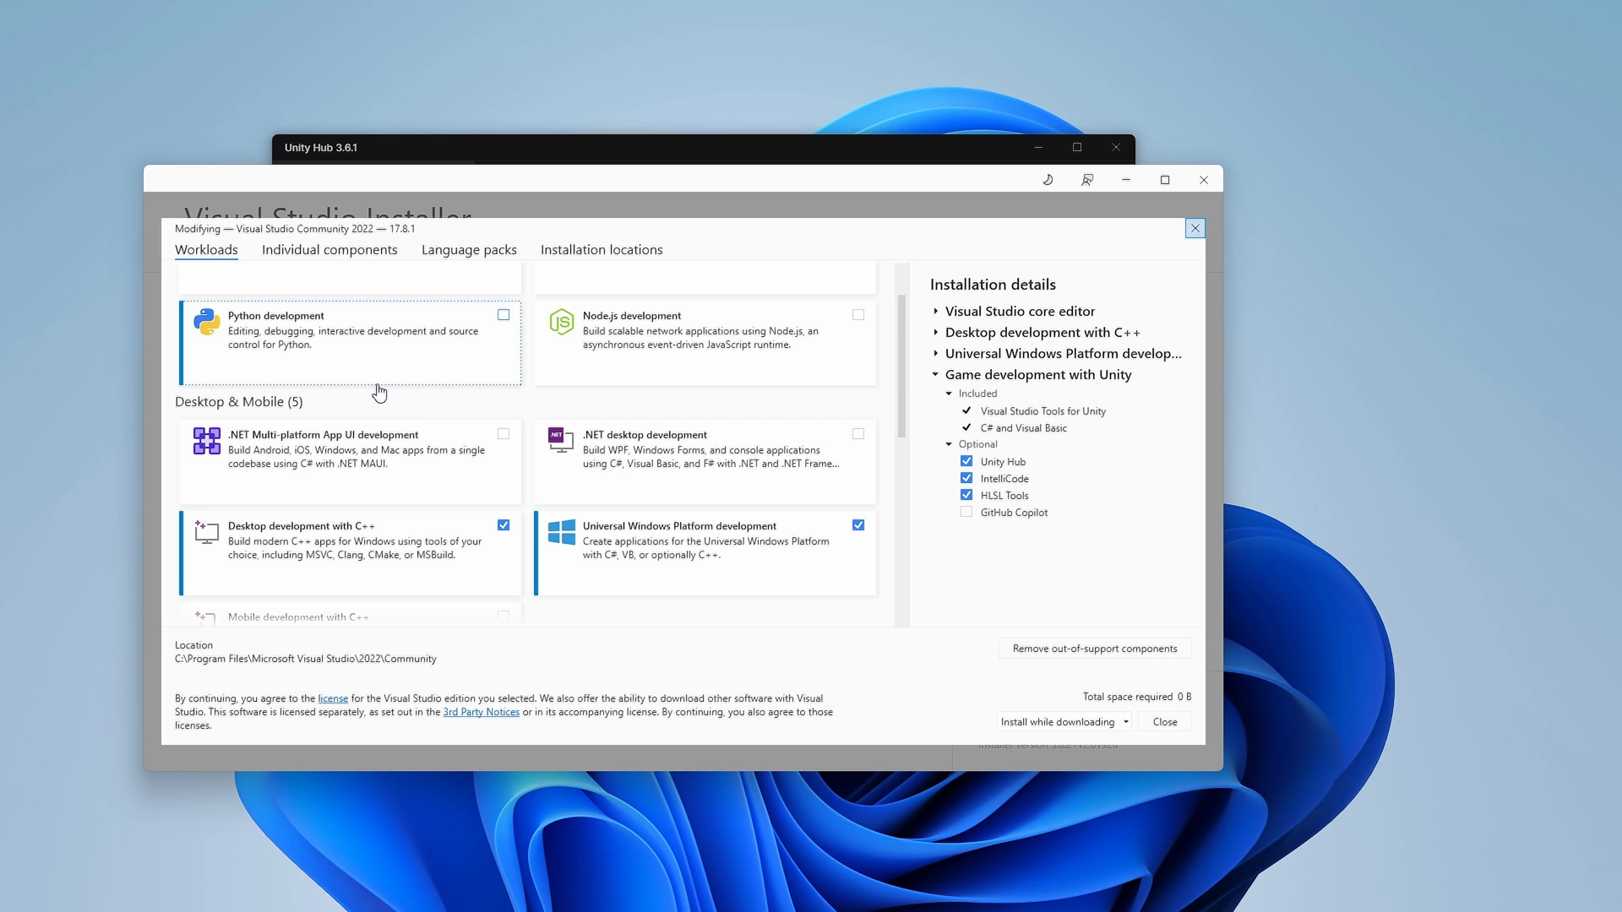
scroll(379, 393, down, 2)
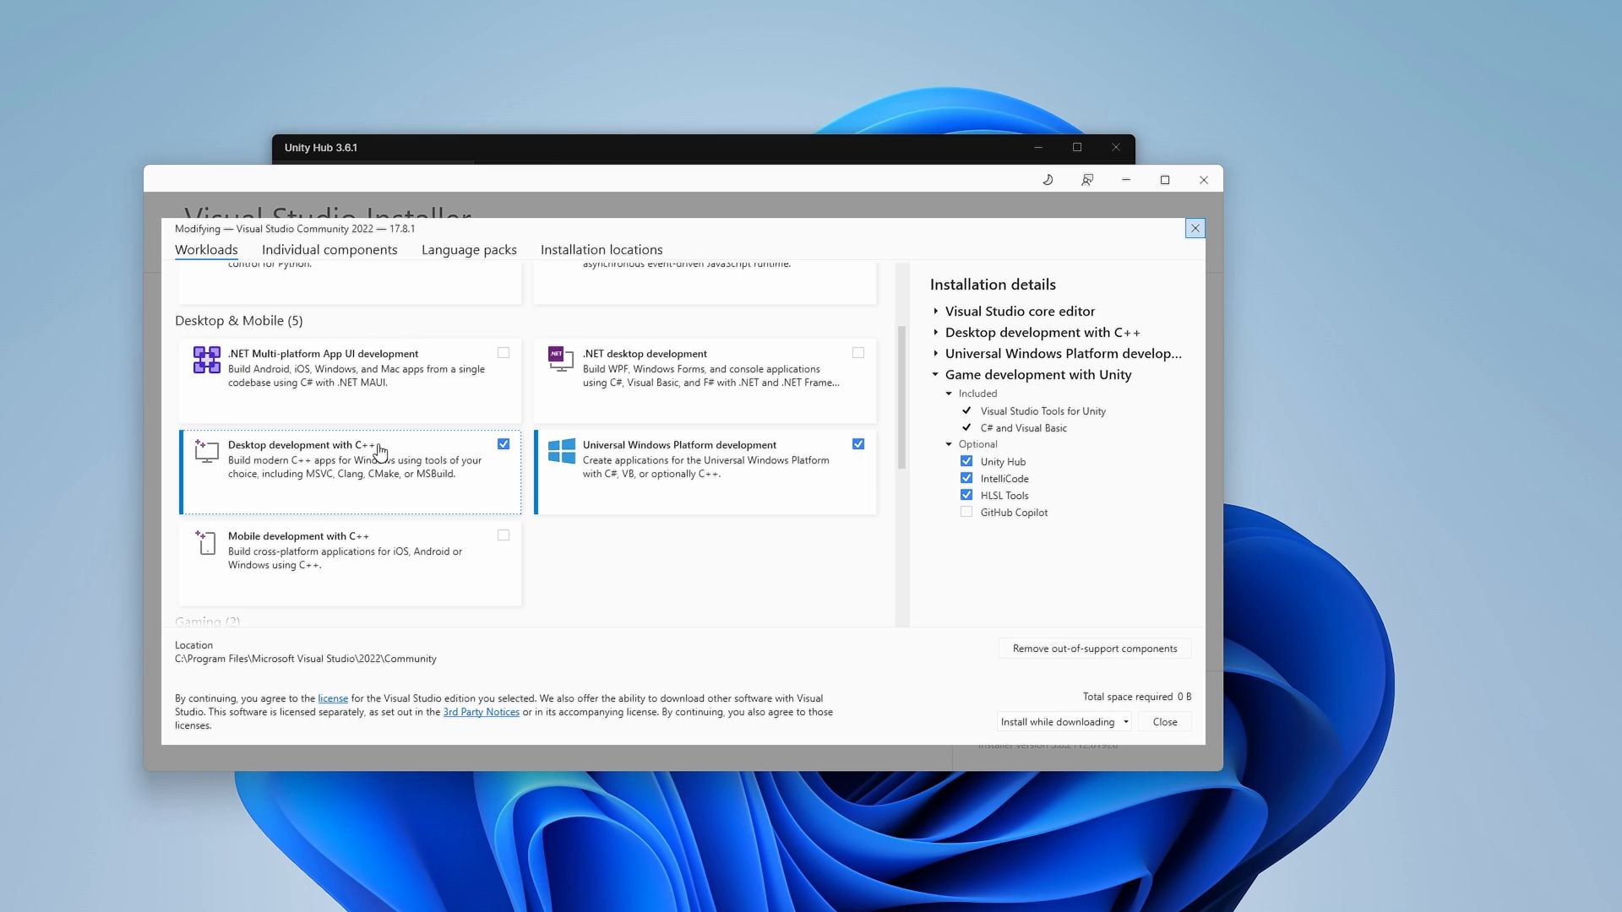
click(1033, 355)
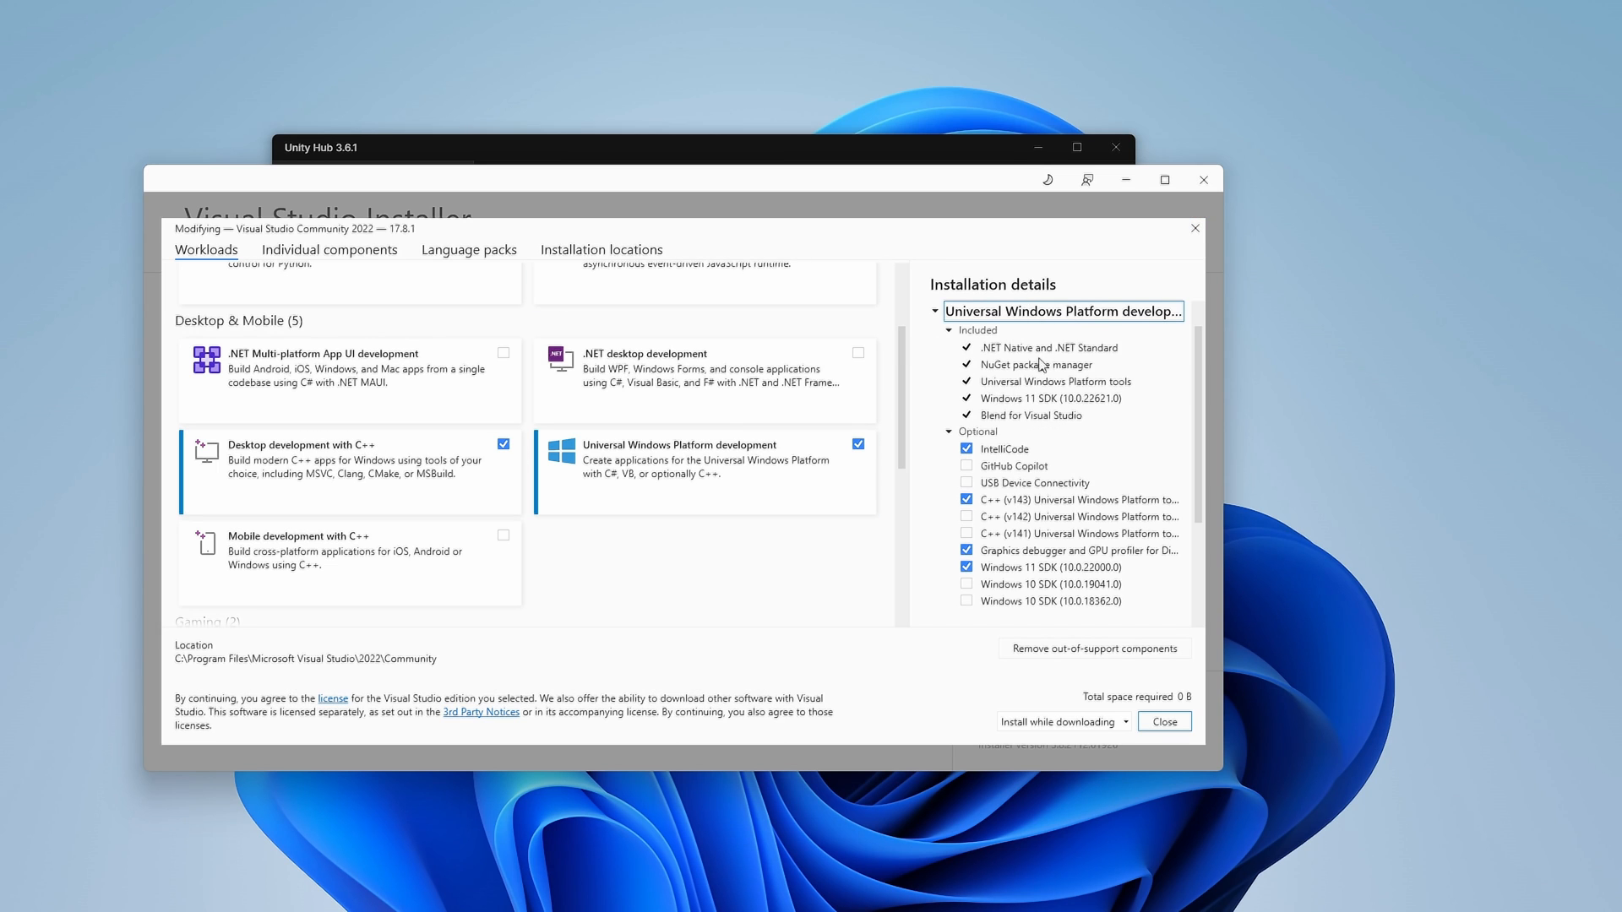
scroll(1024, 465, down, 1)
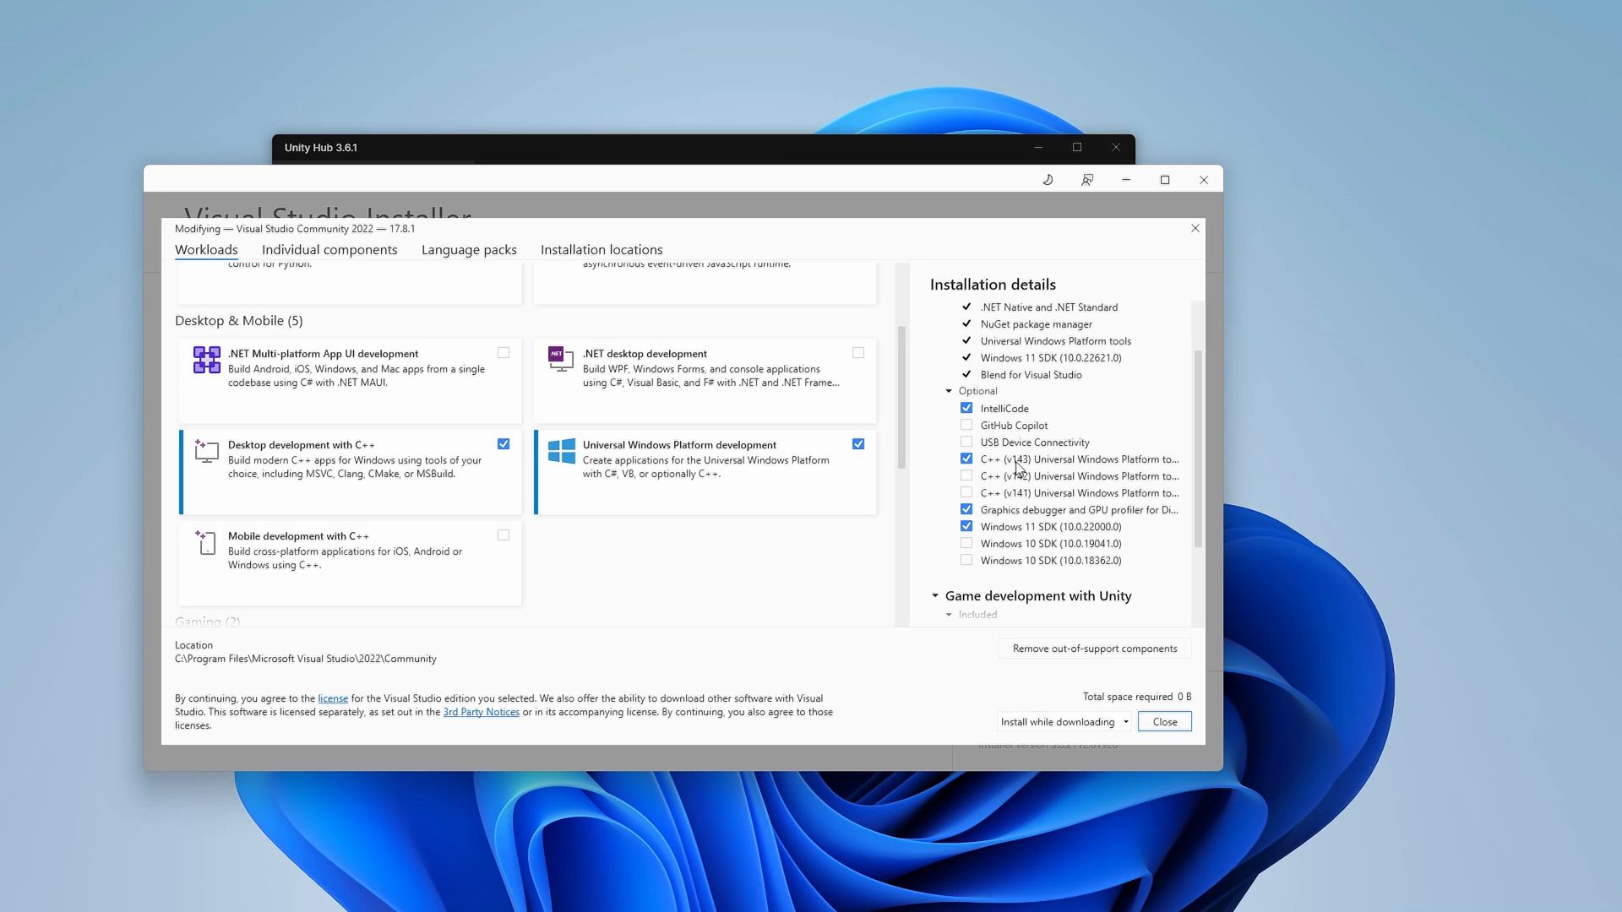
scroll(1012, 431, up, 1)
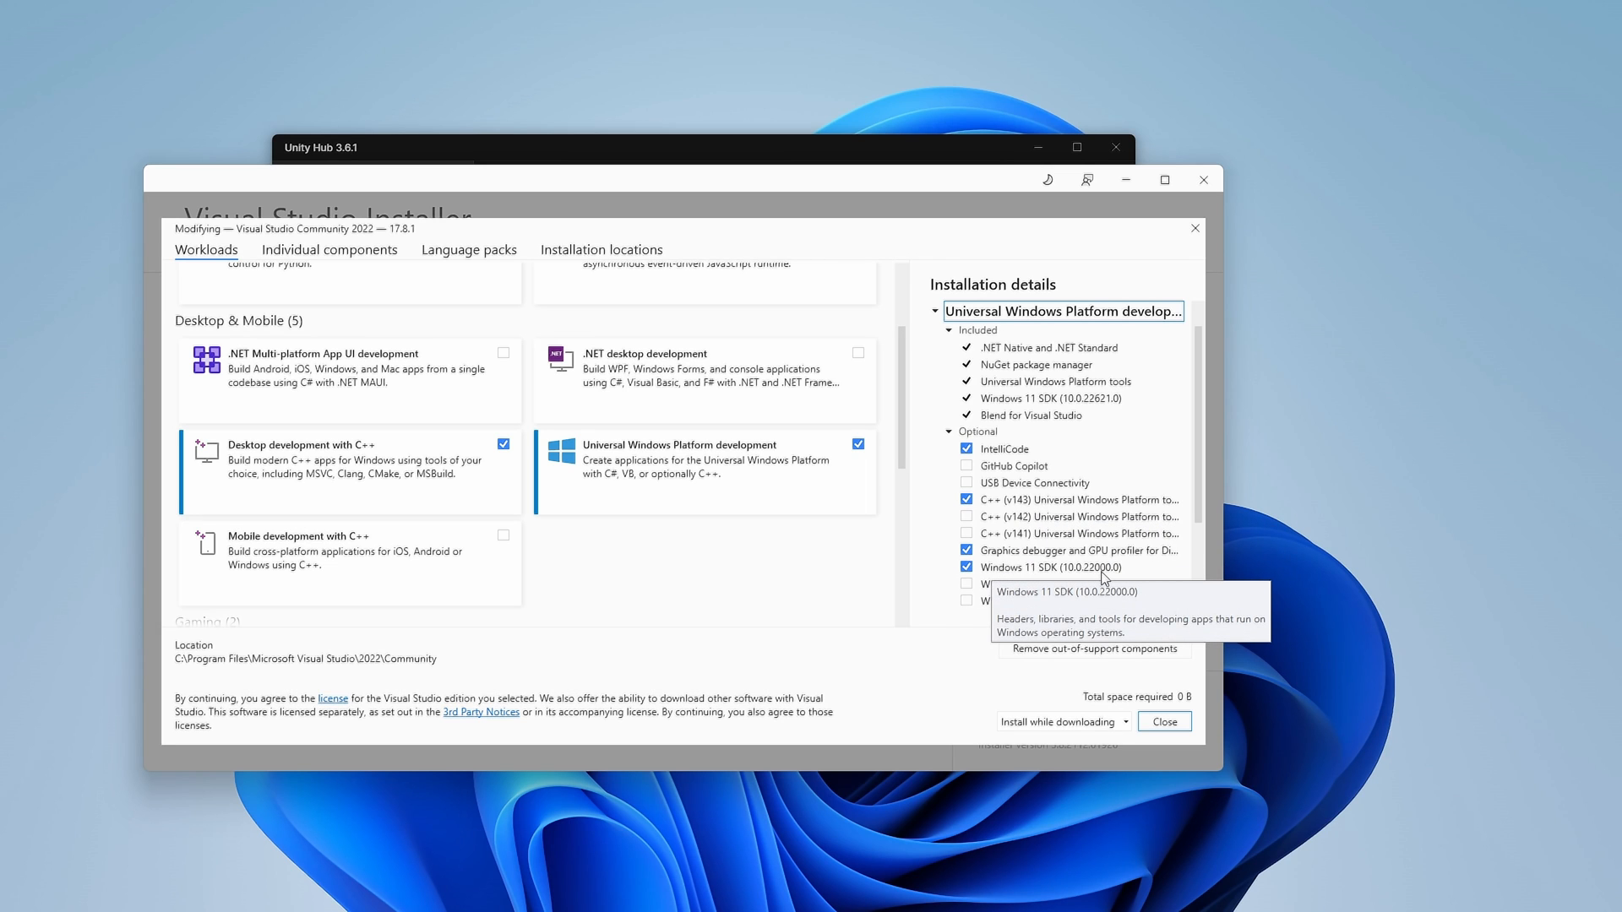
click(987, 433)
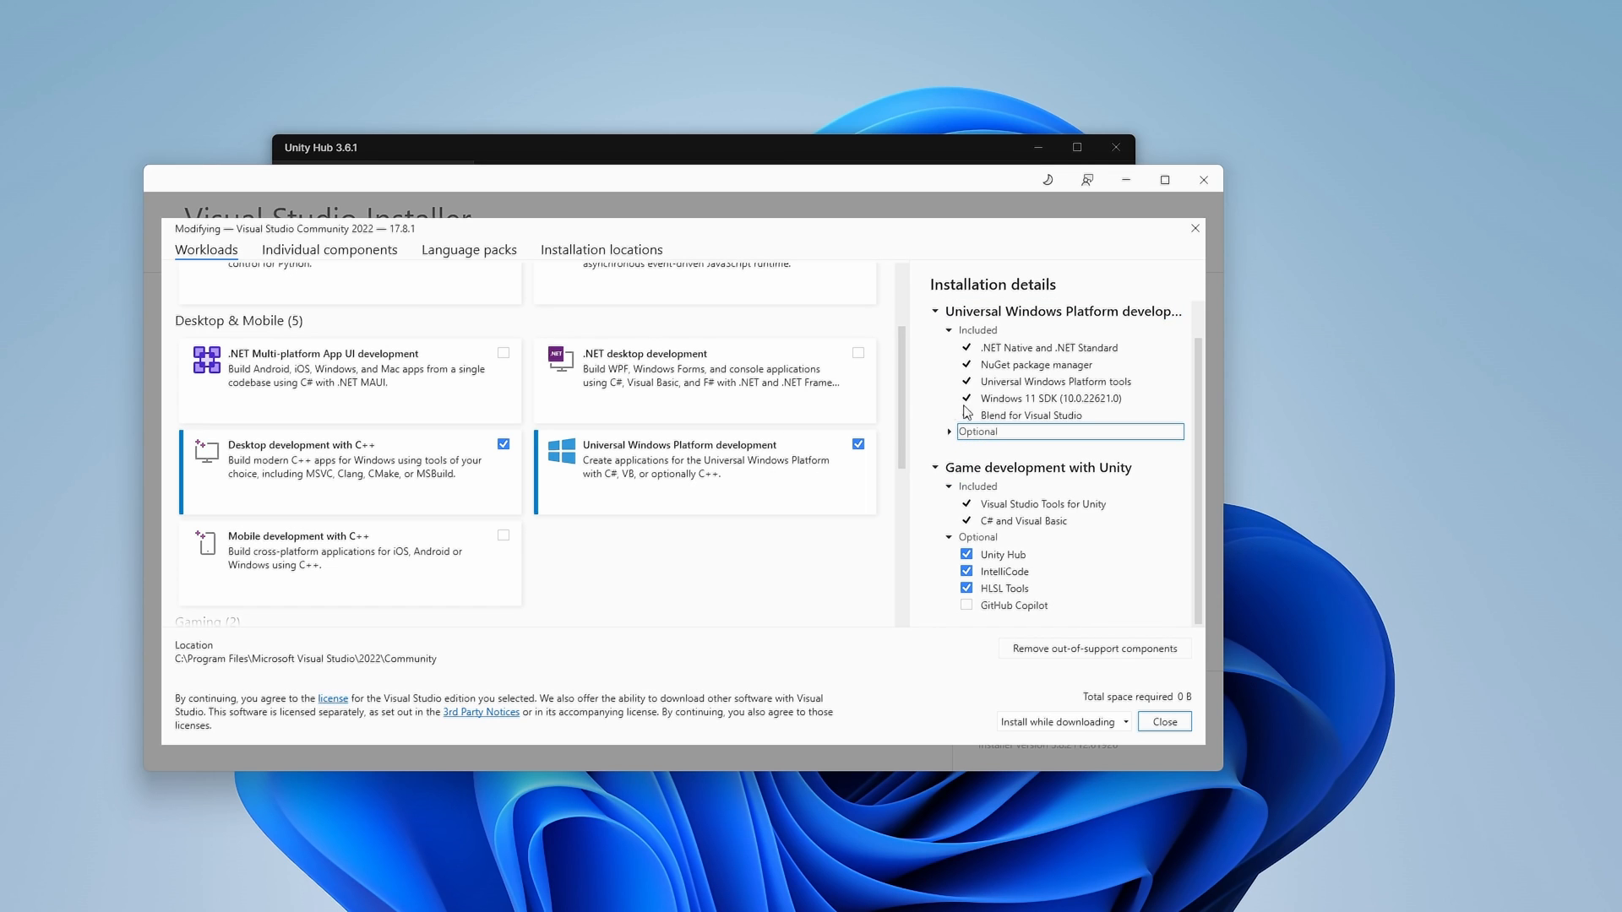
click(938, 313)
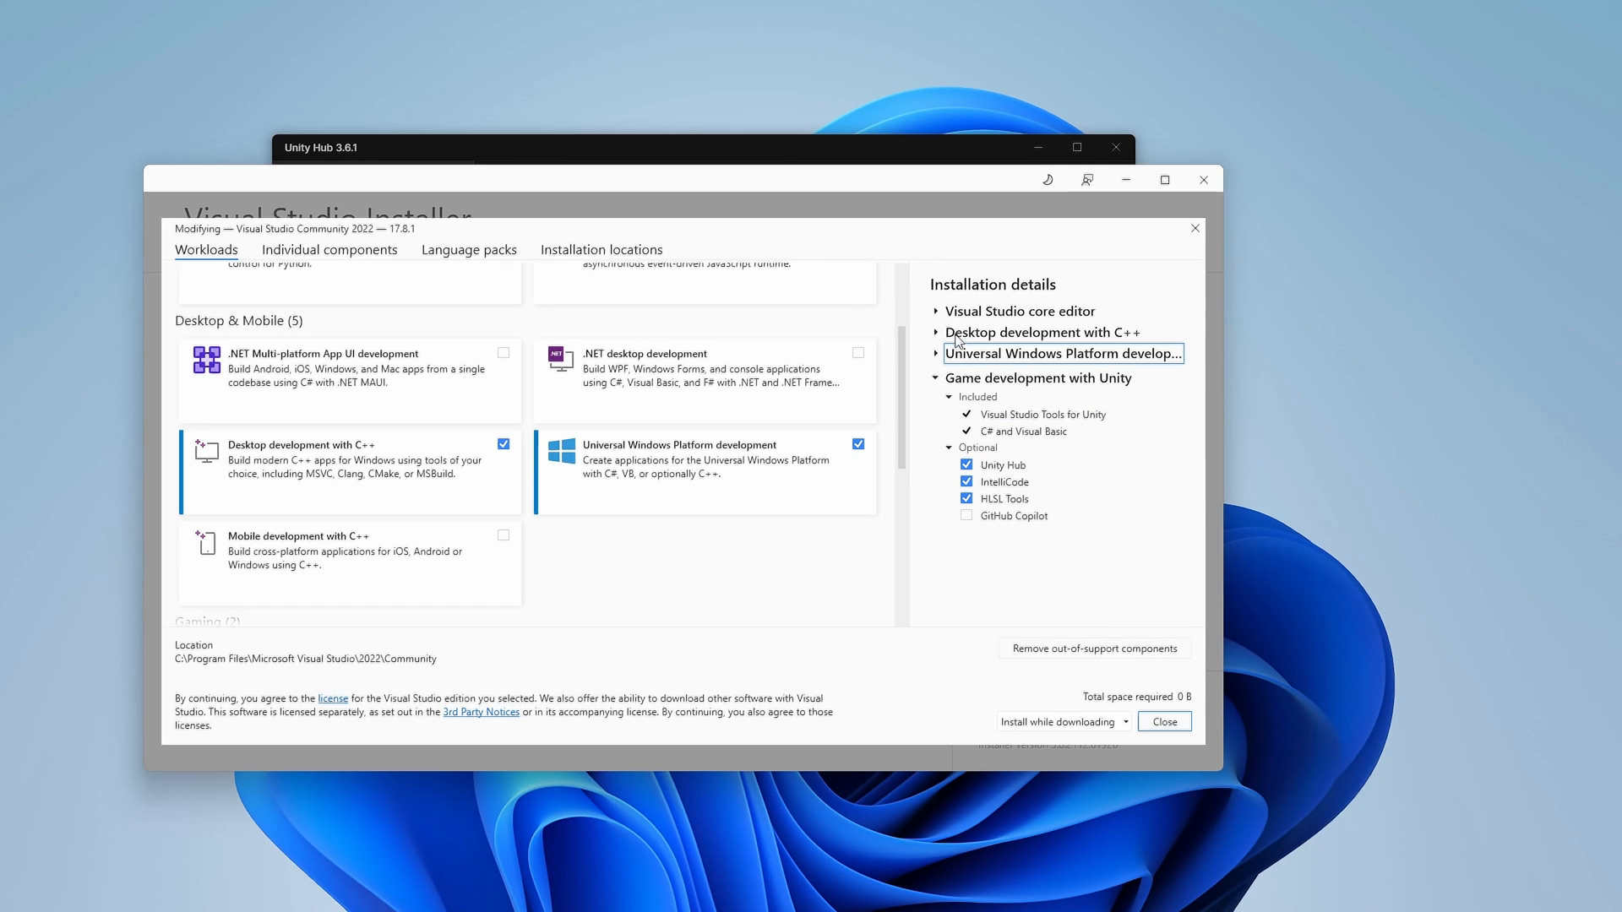
Review the Desktop development with C++ components, then close the modify screen unchanged
click(959, 336)
scroll(988, 418, down, 3)
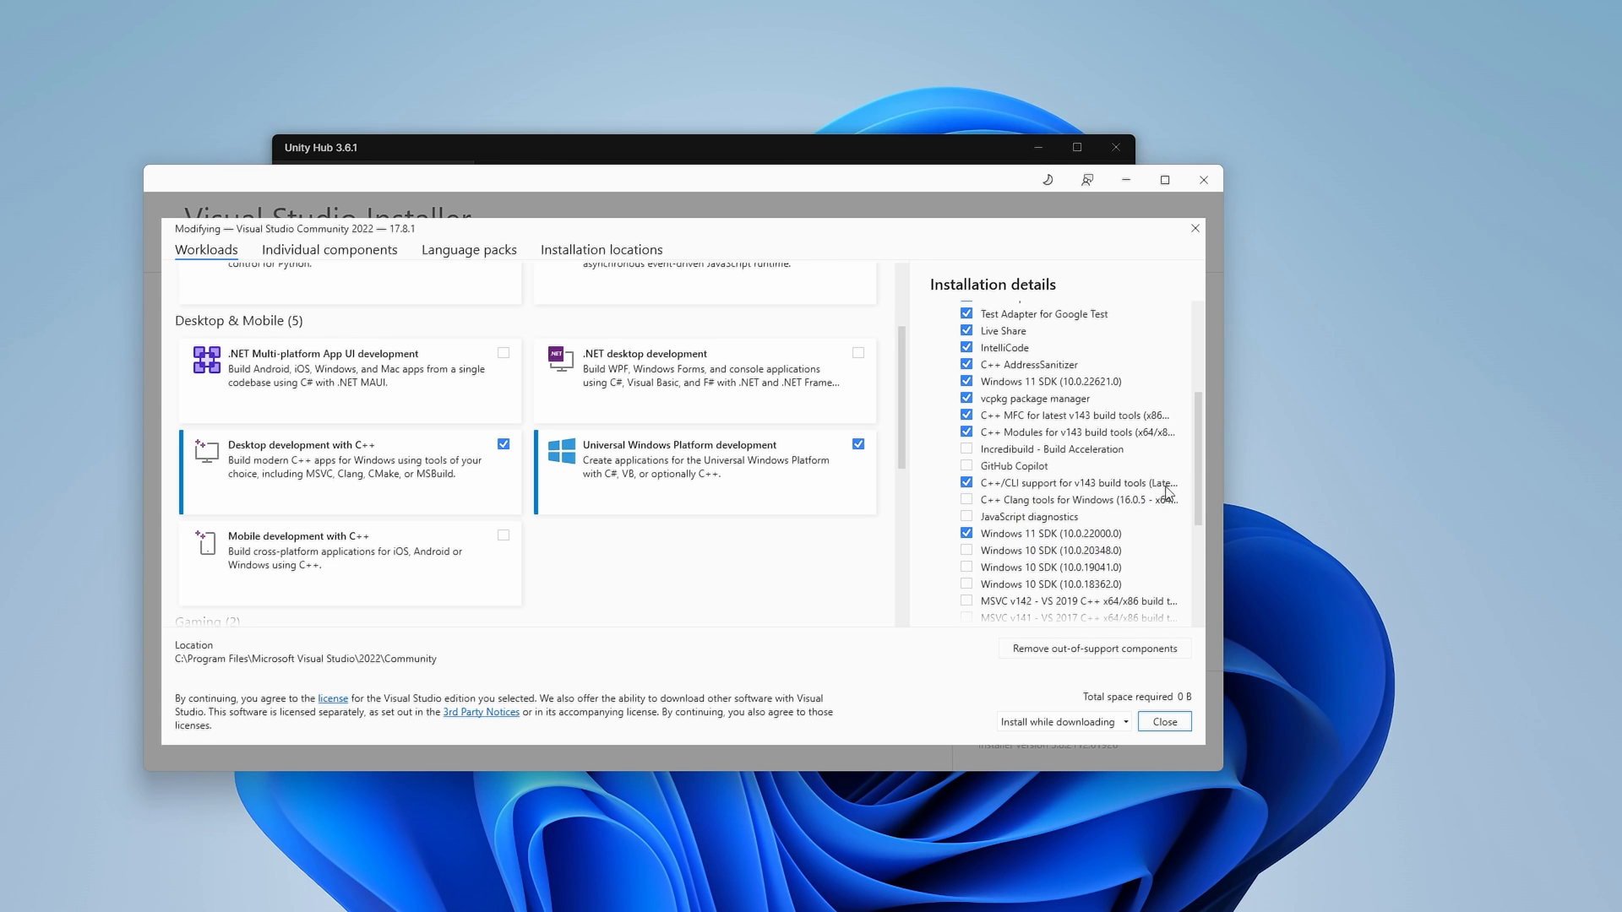
scroll(1082, 492, down, 2)
scroll(1081, 490, up, 2)
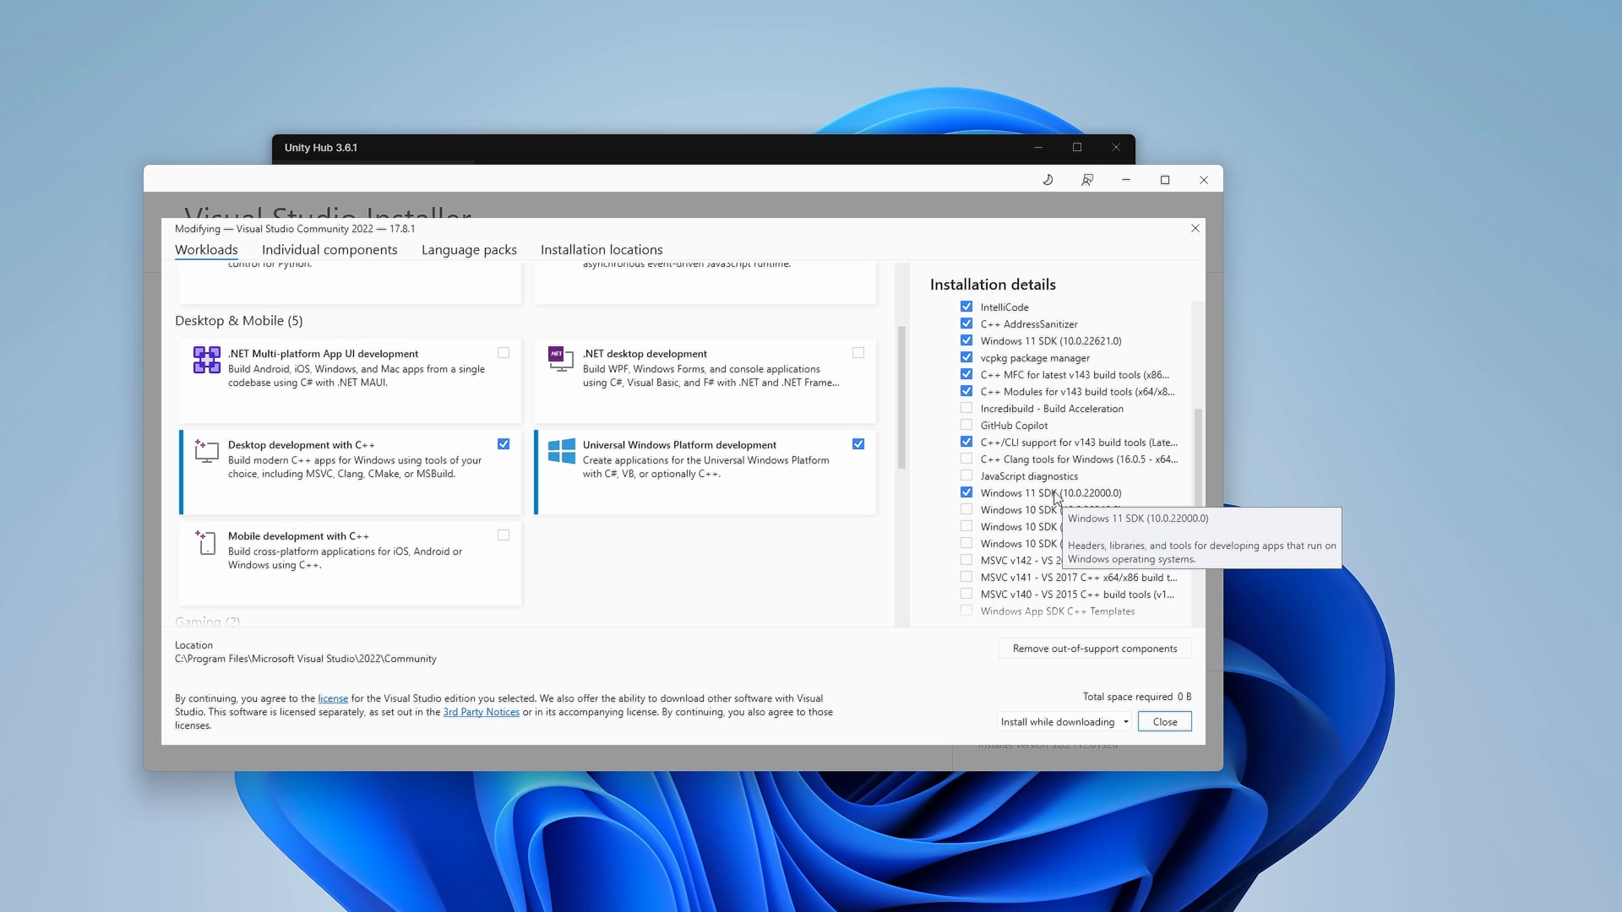
scroll(1084, 494, up, 6)
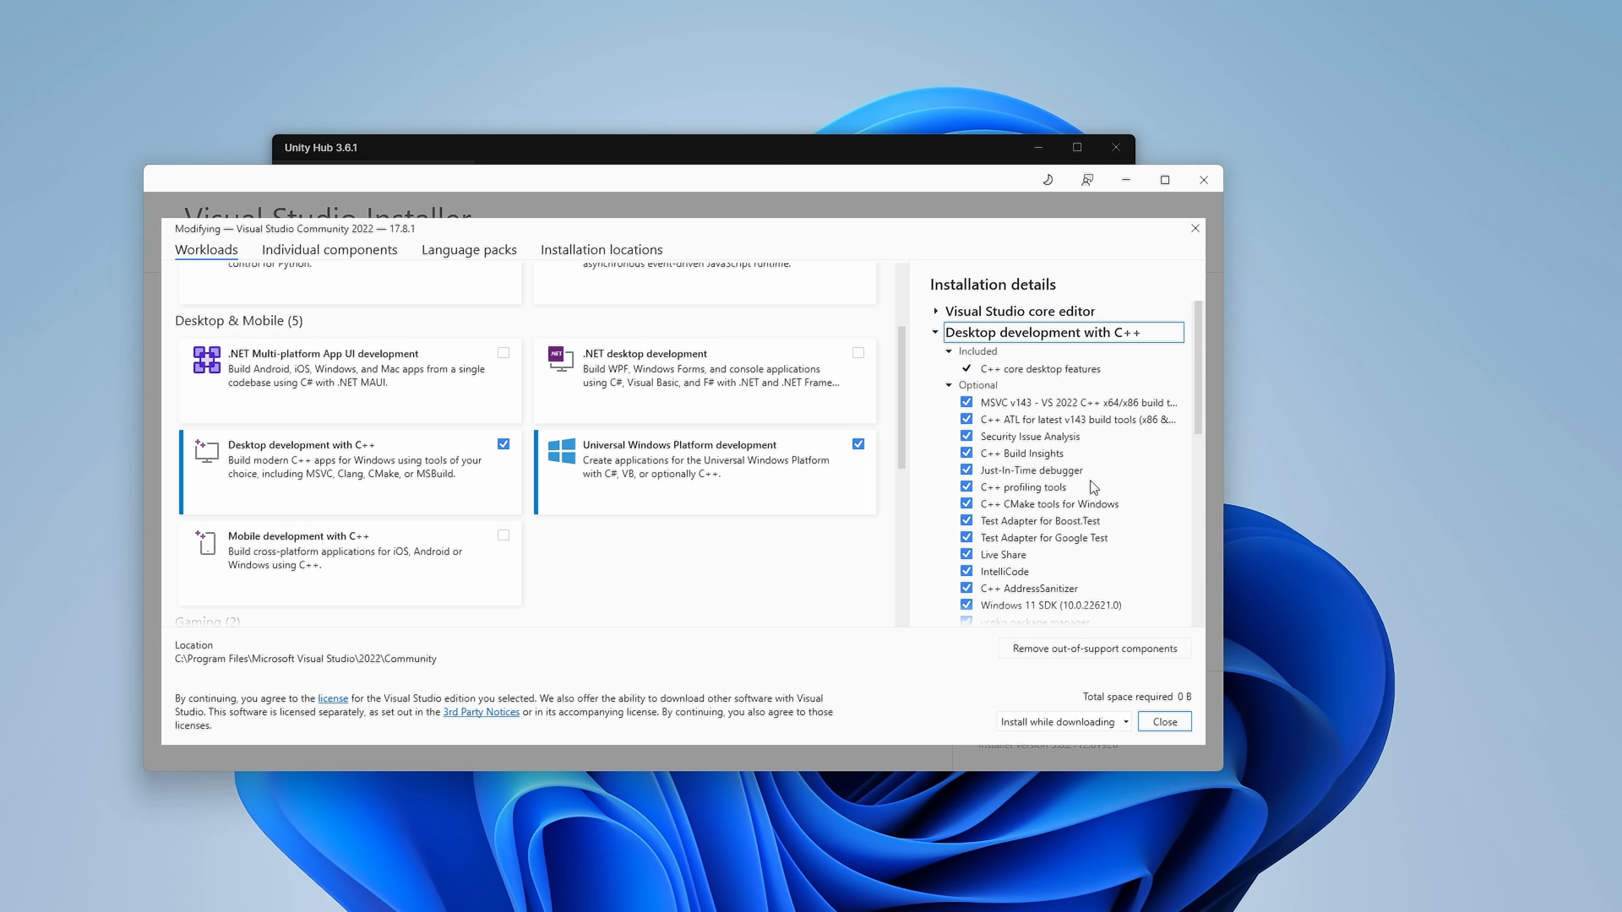
scroll(972, 387, down, 2)
scroll(973, 356, up, 2)
scroll(976, 356, down, 5)
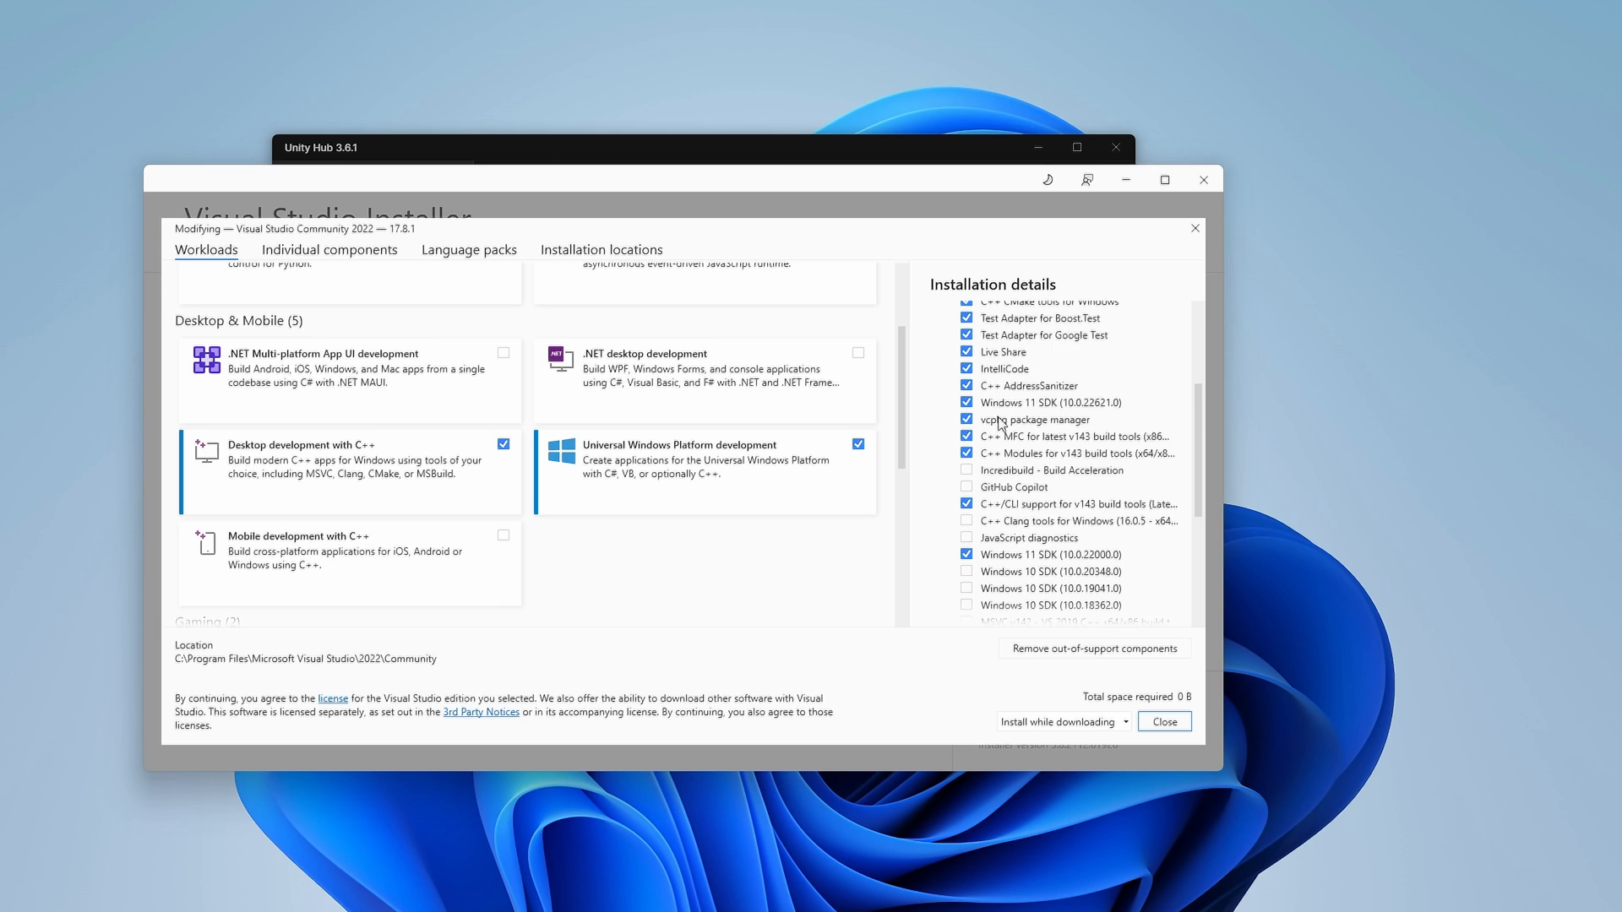
scroll(1000, 423, down, 12)
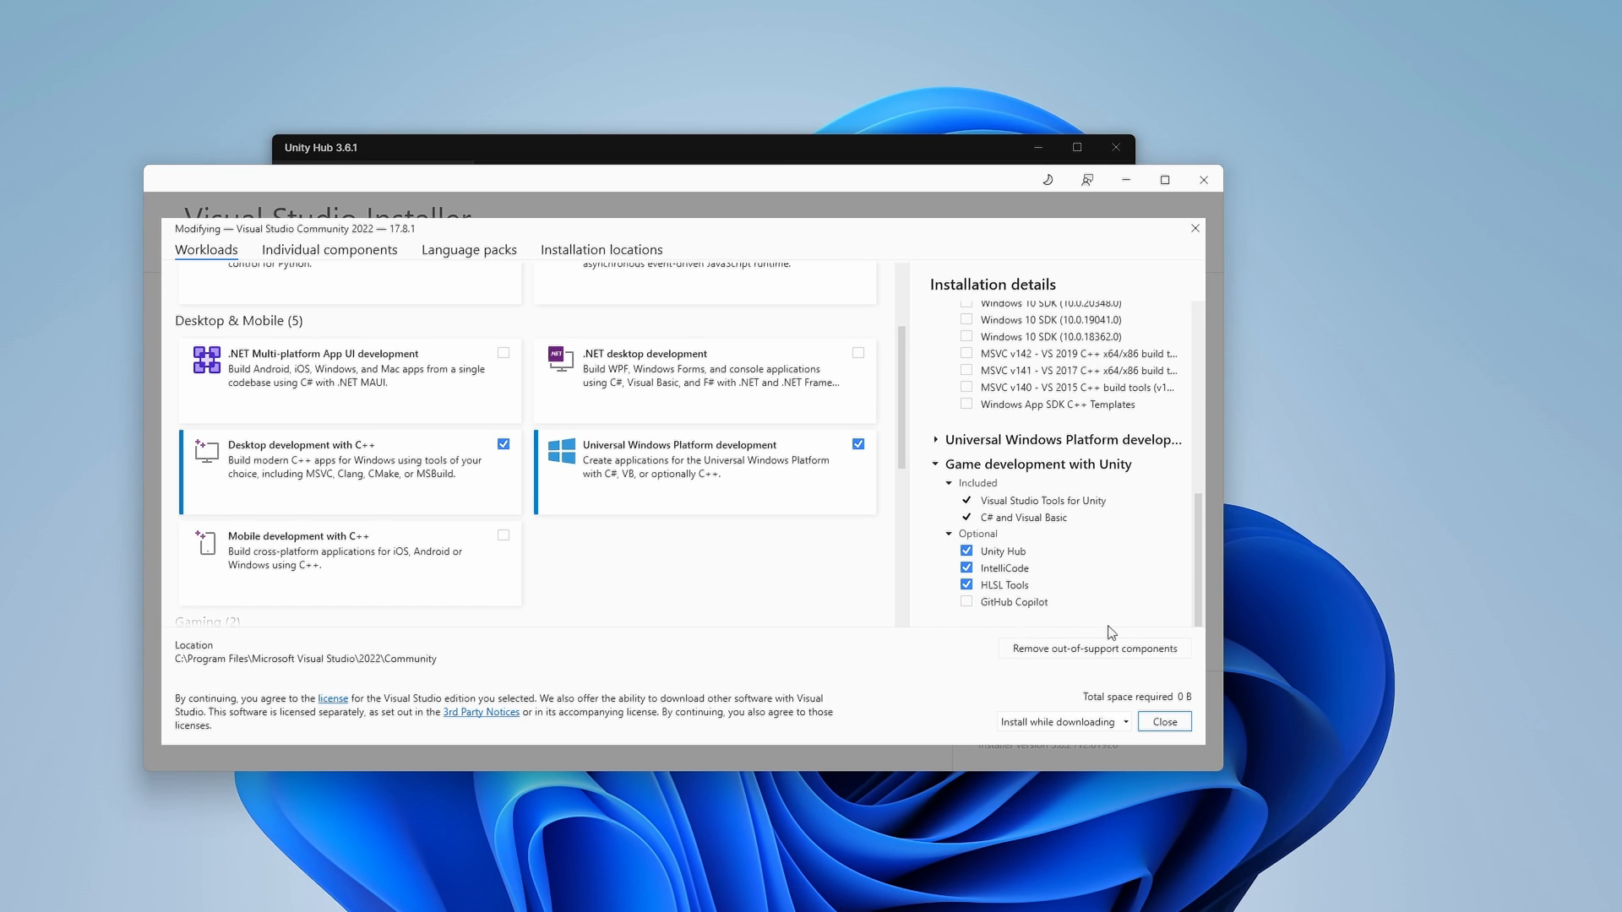
click(1164, 721)
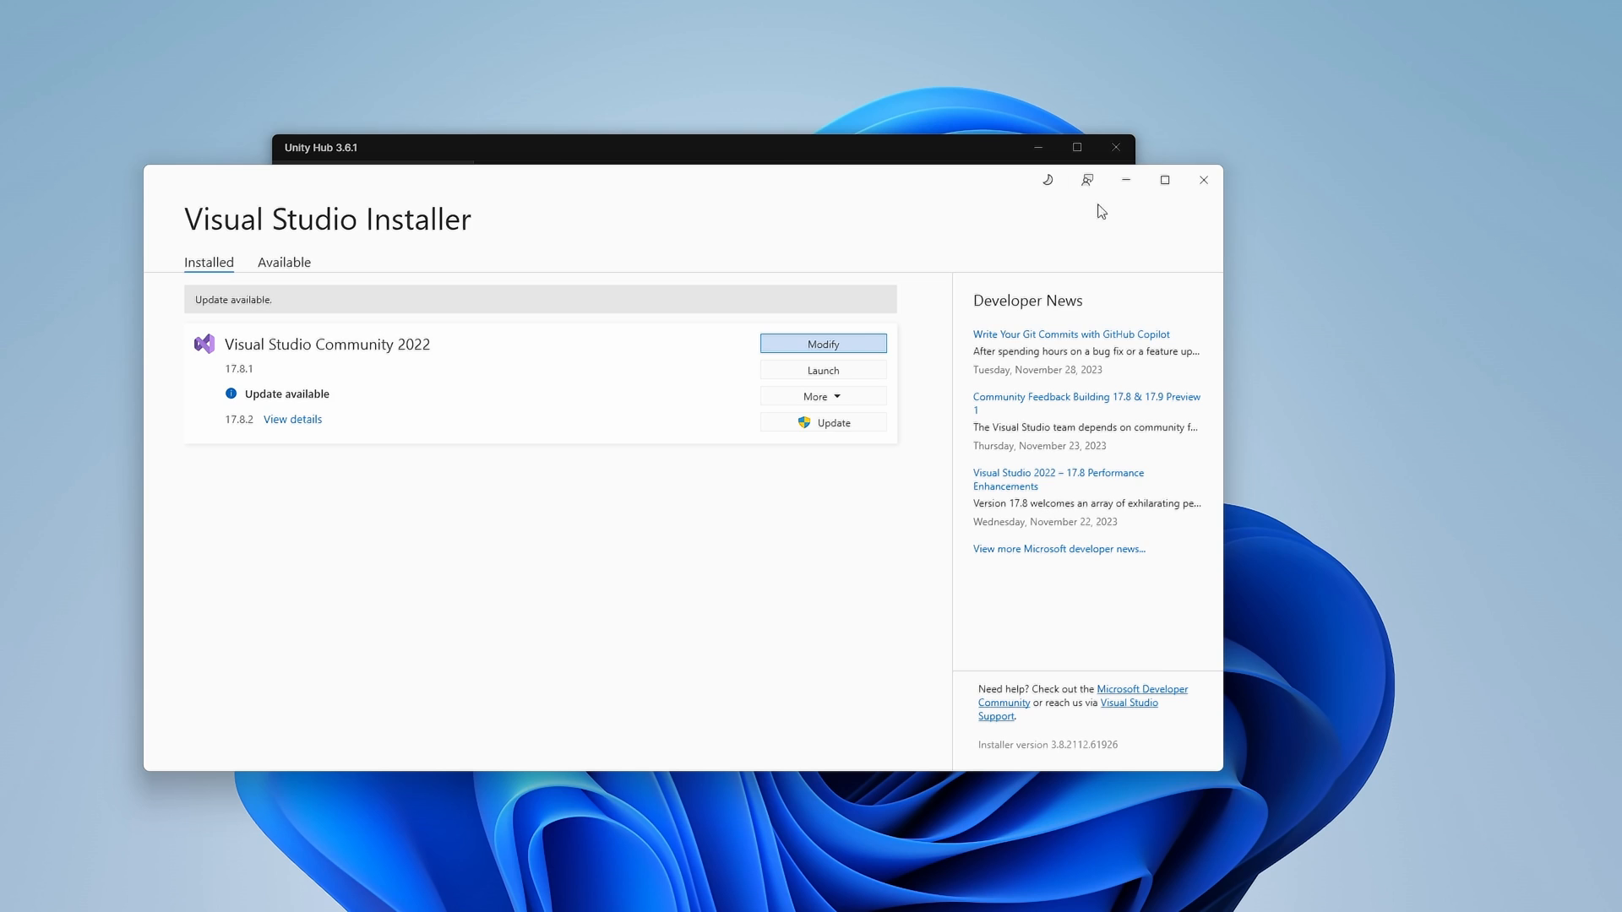
Check the module list for Unity 2022.3.14f1 to confirm UWP Build Support is installed
click(814, 154)
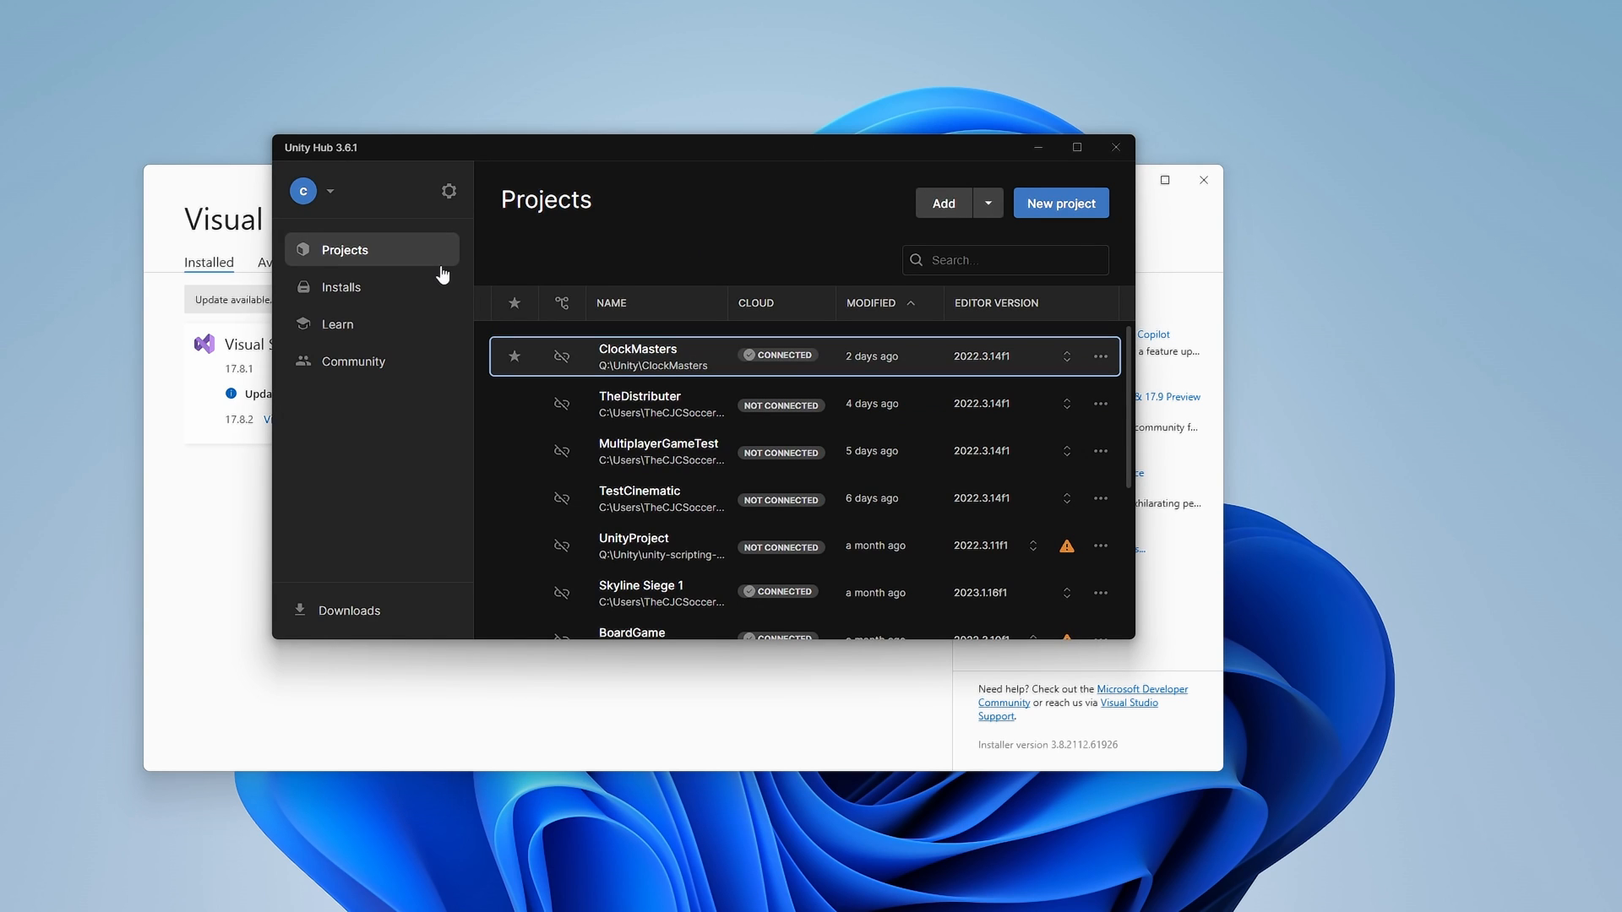
click(373, 288)
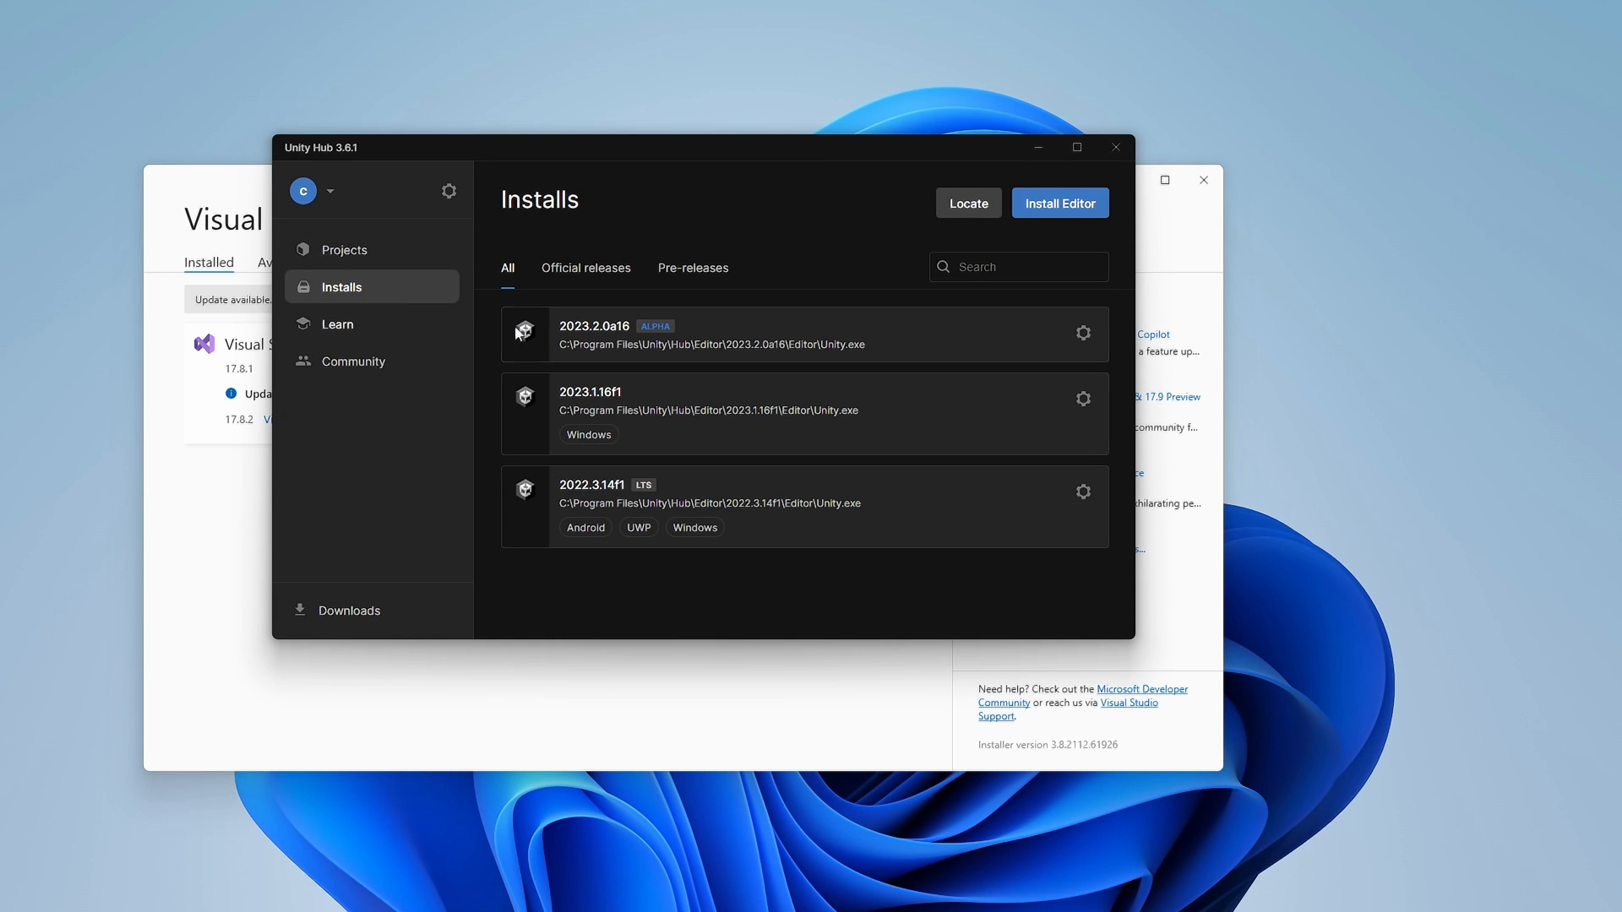
click(1084, 493)
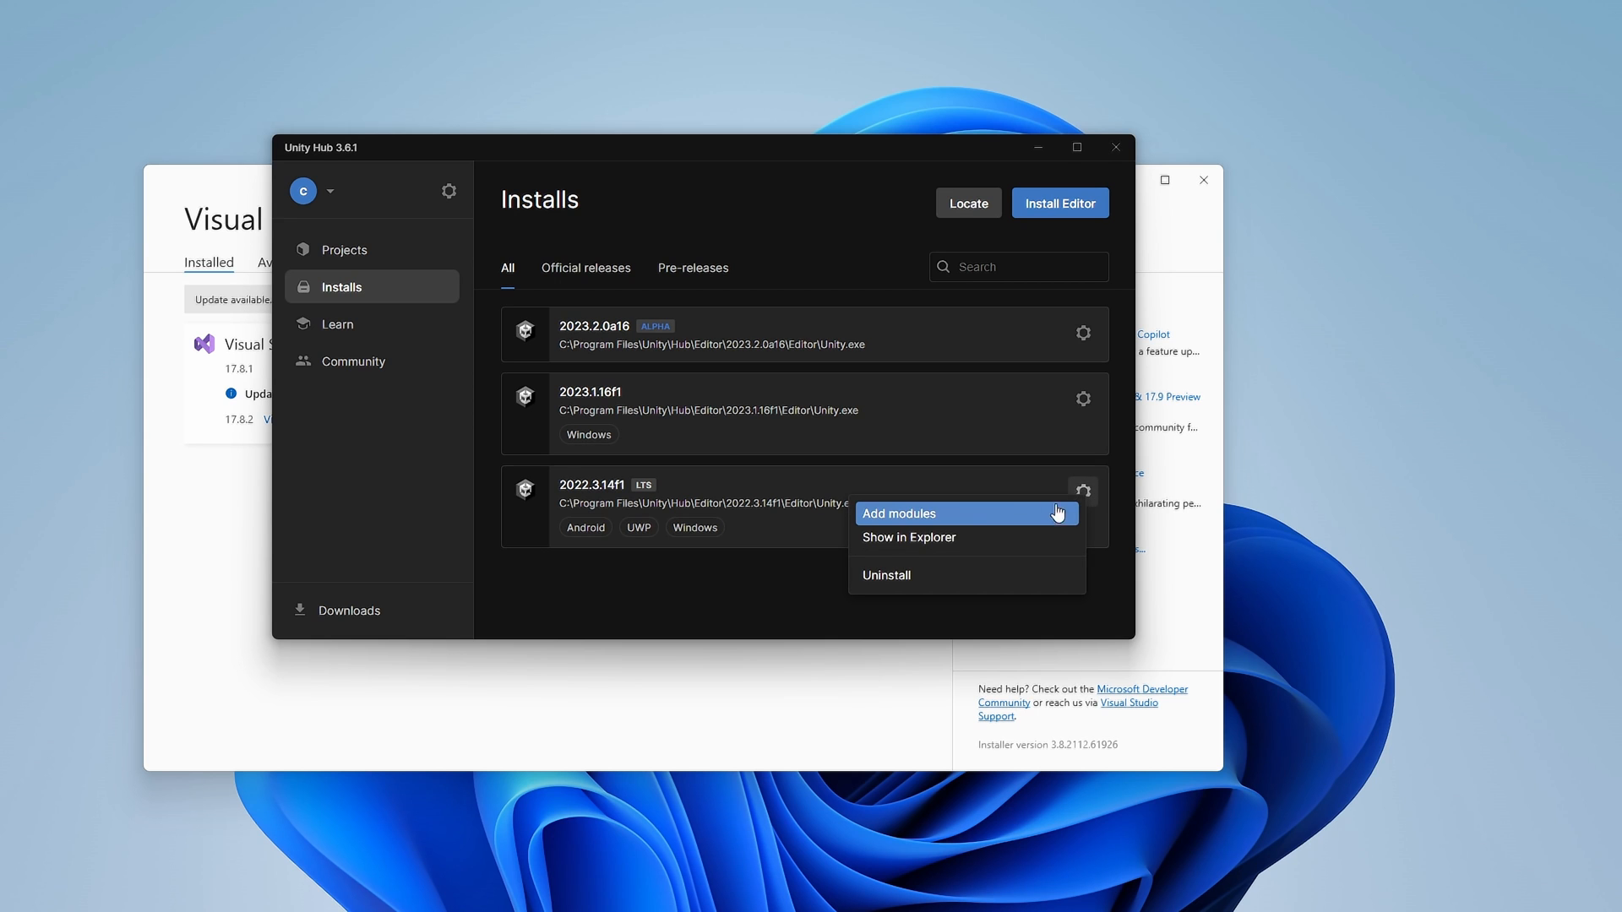
click(985, 515)
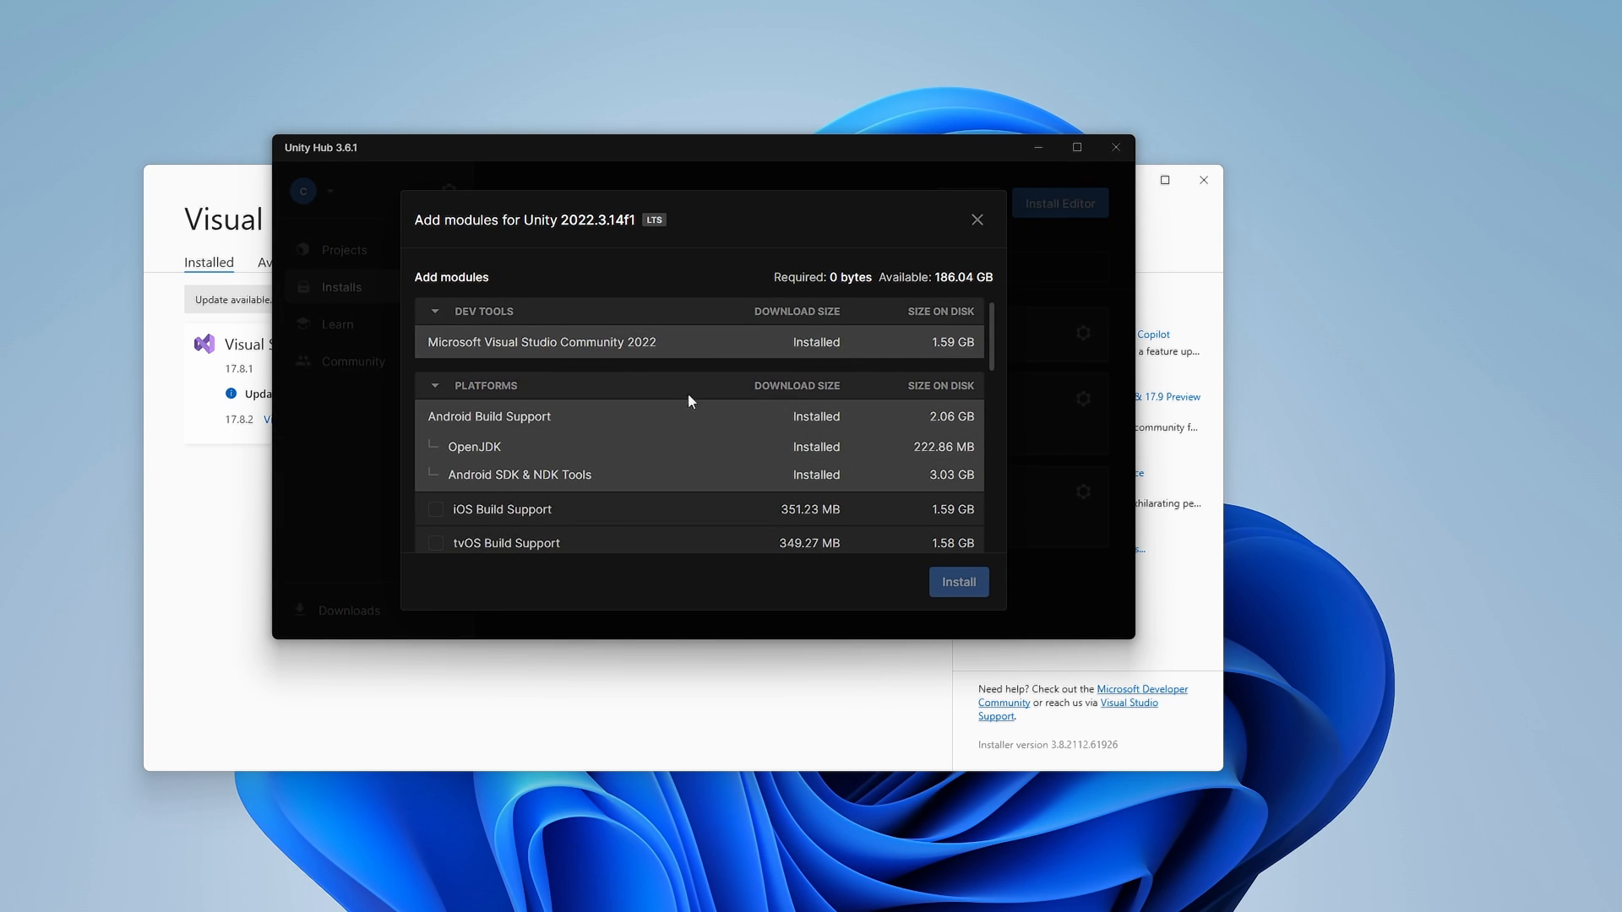
scroll(681, 392, down, 3)
scroll(681, 392, down, 4)
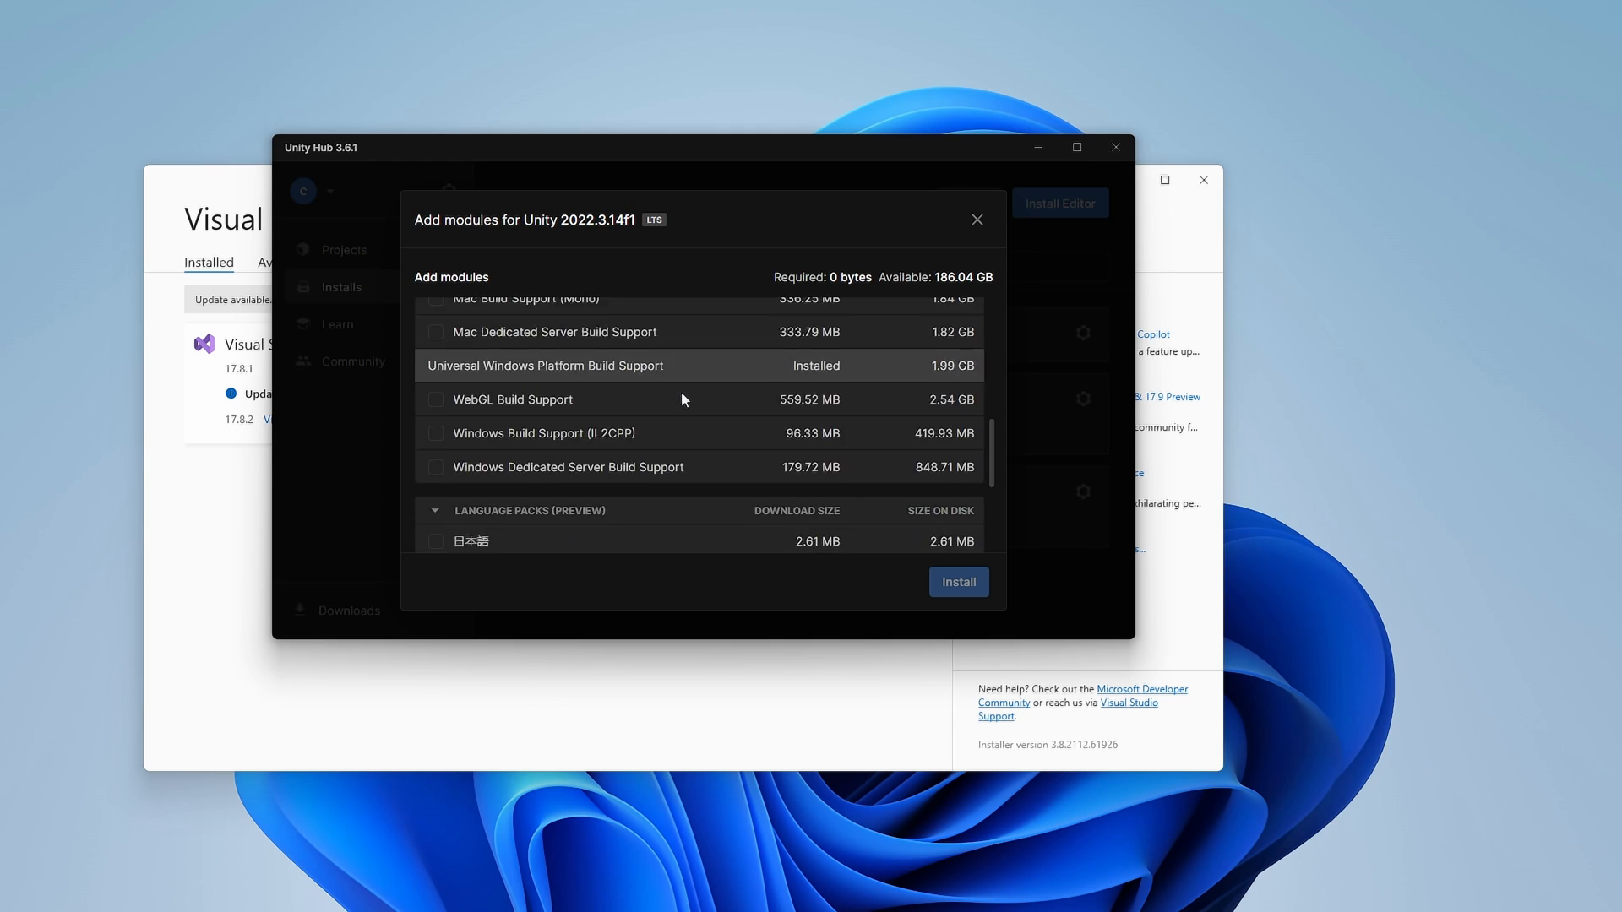
scroll(655, 398, up, 3)
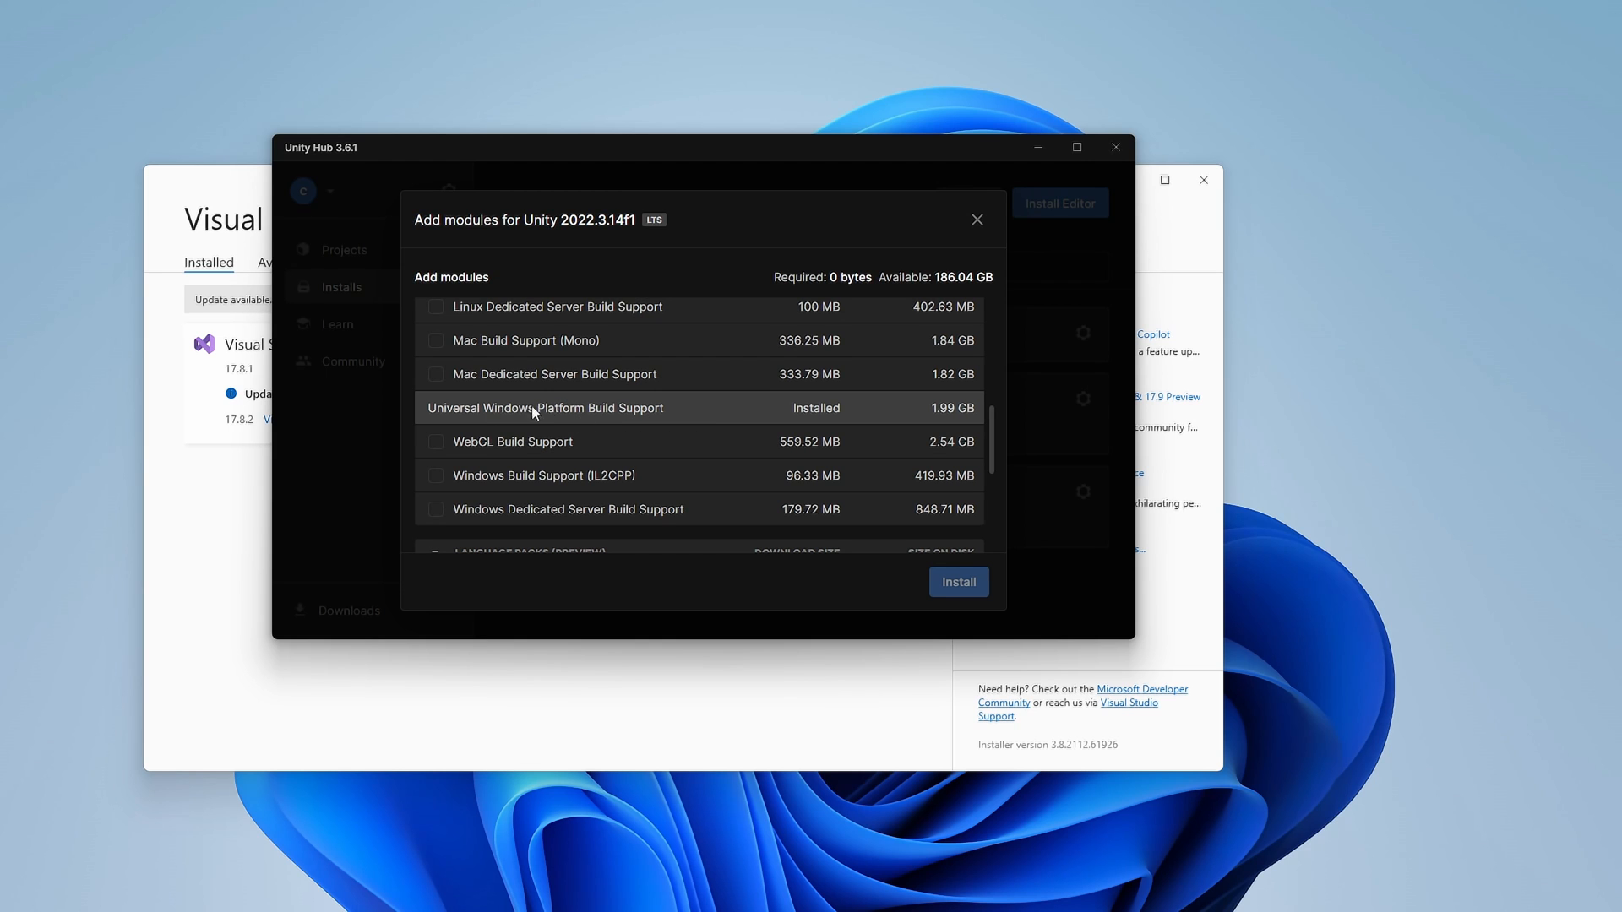
scroll(634, 409, up, 3)
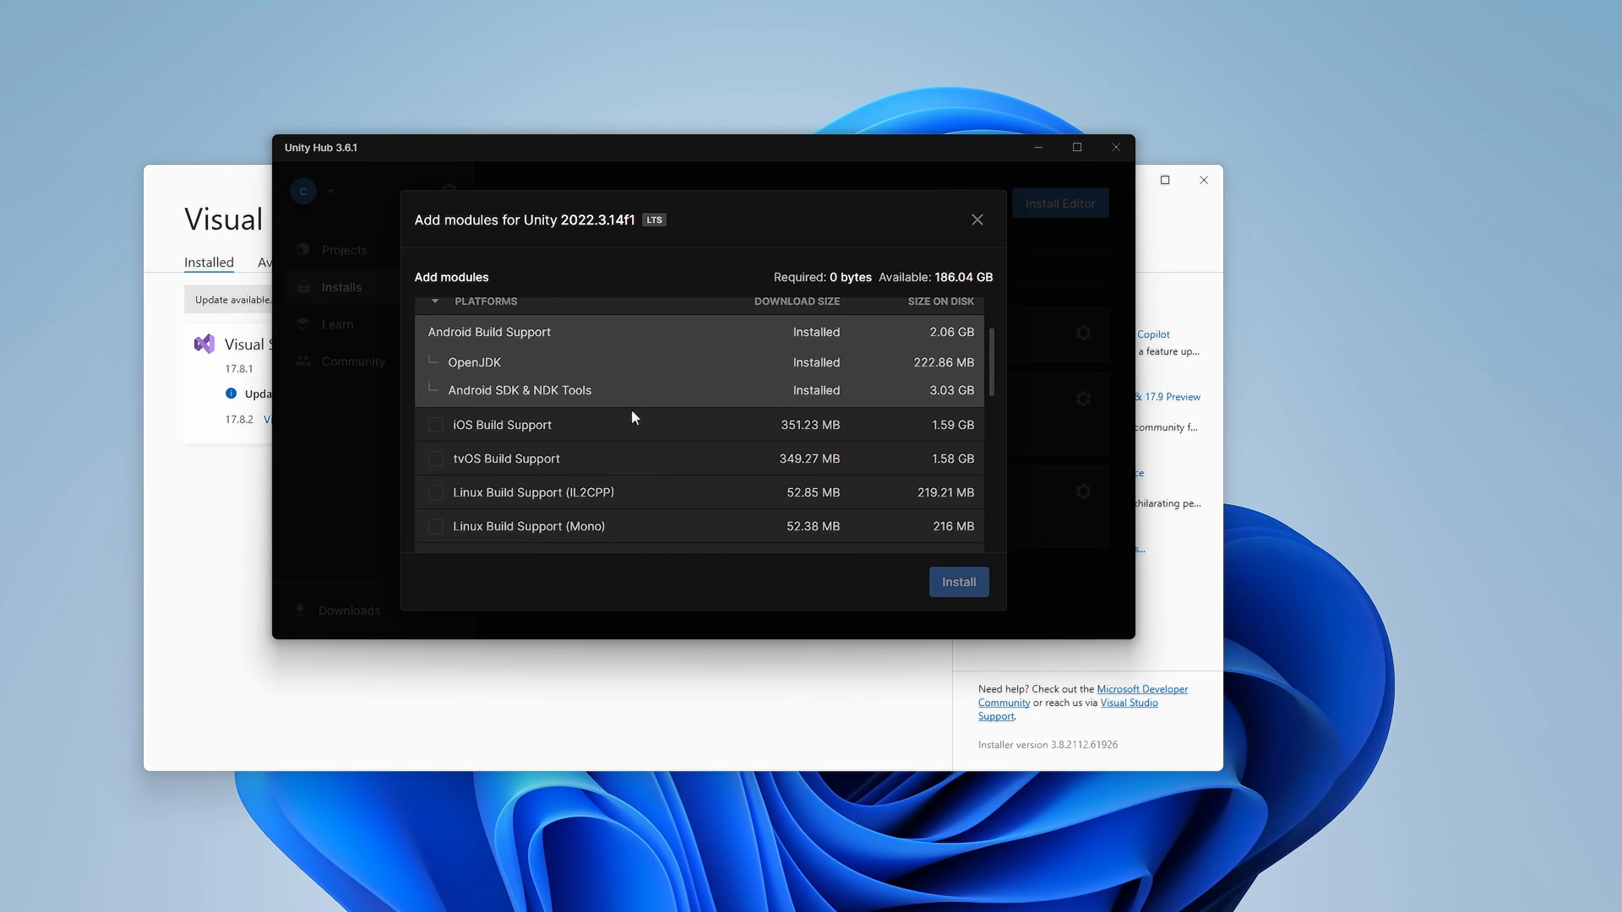
scroll(631, 414, down, 4)
scroll(632, 428, down, 3)
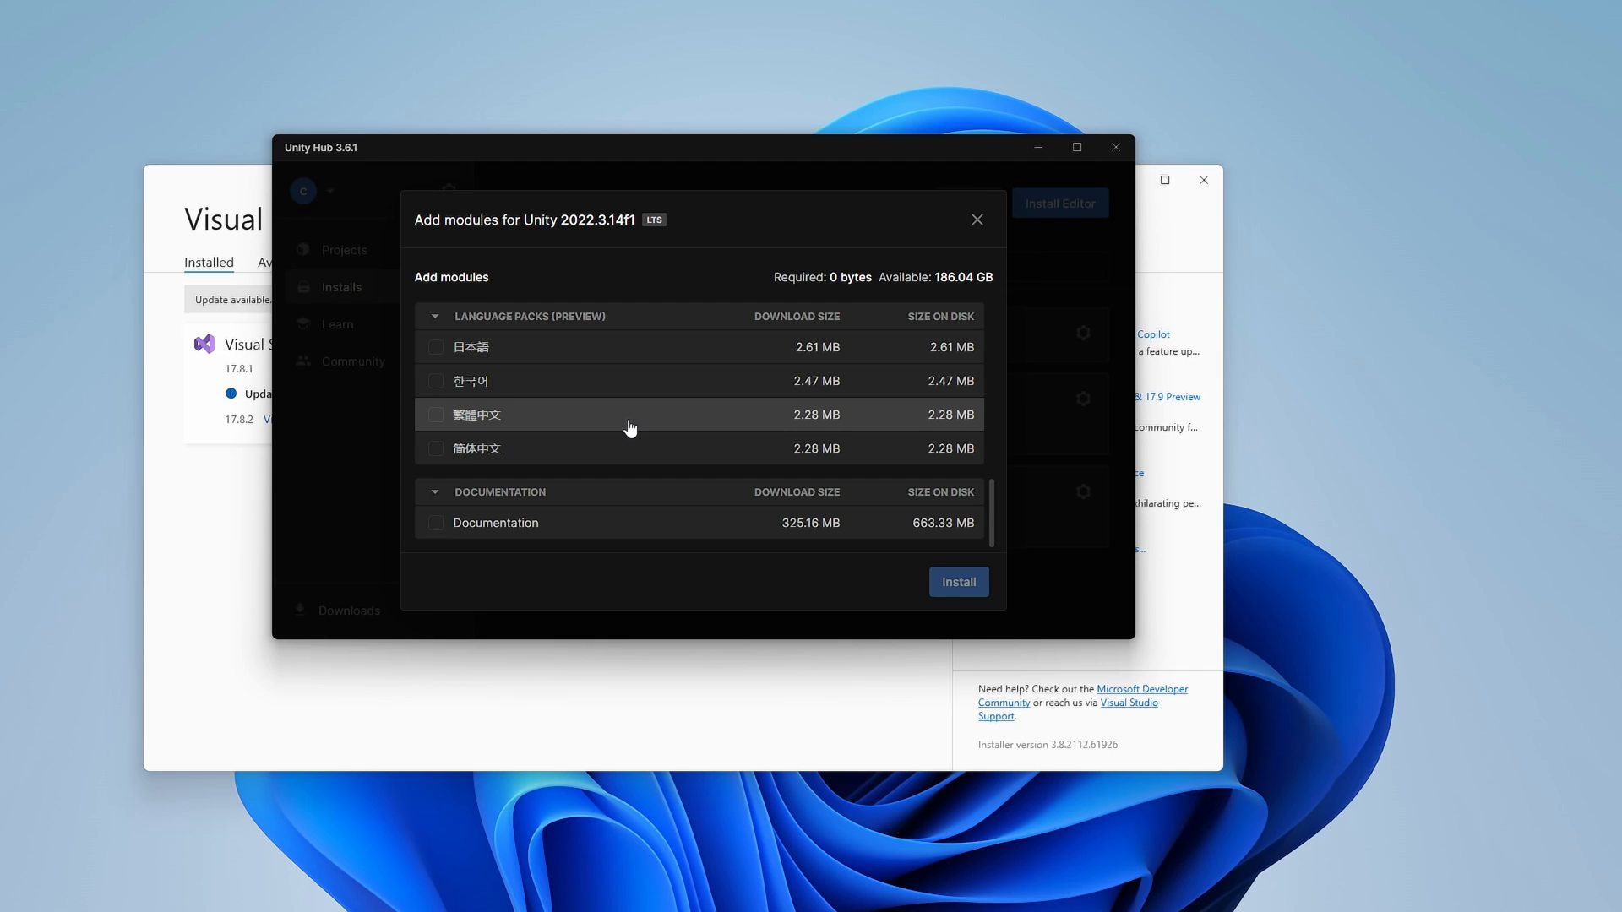
scroll(629, 425, up, 8)
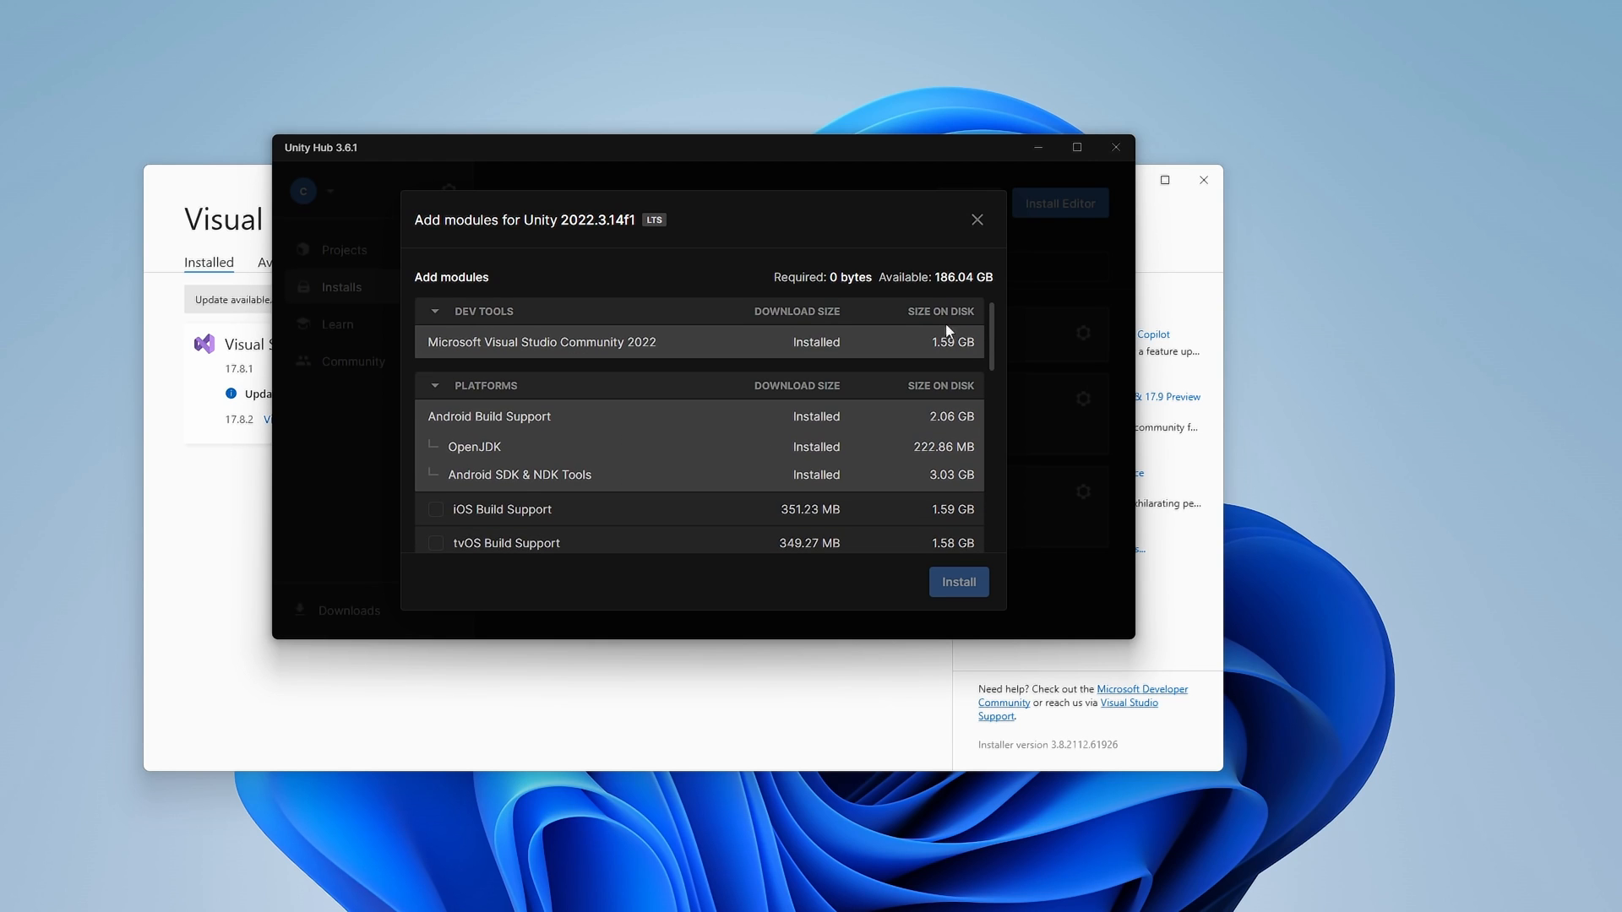
click(977, 219)
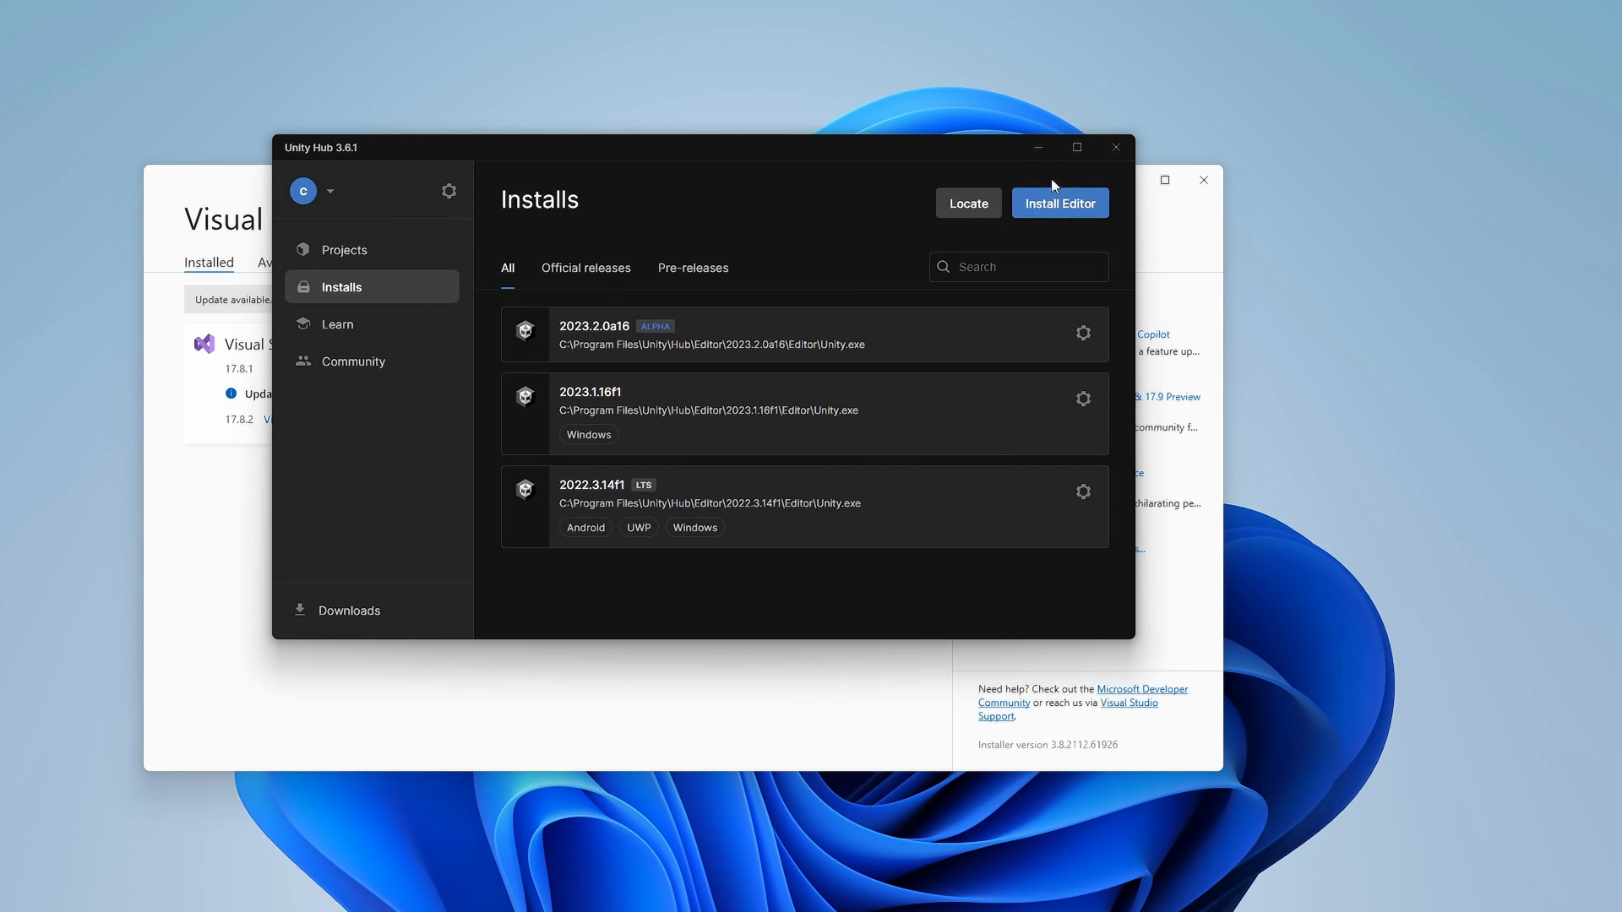
Minimize Unity Hub and bring Chrome up maximized
click(1038, 149)
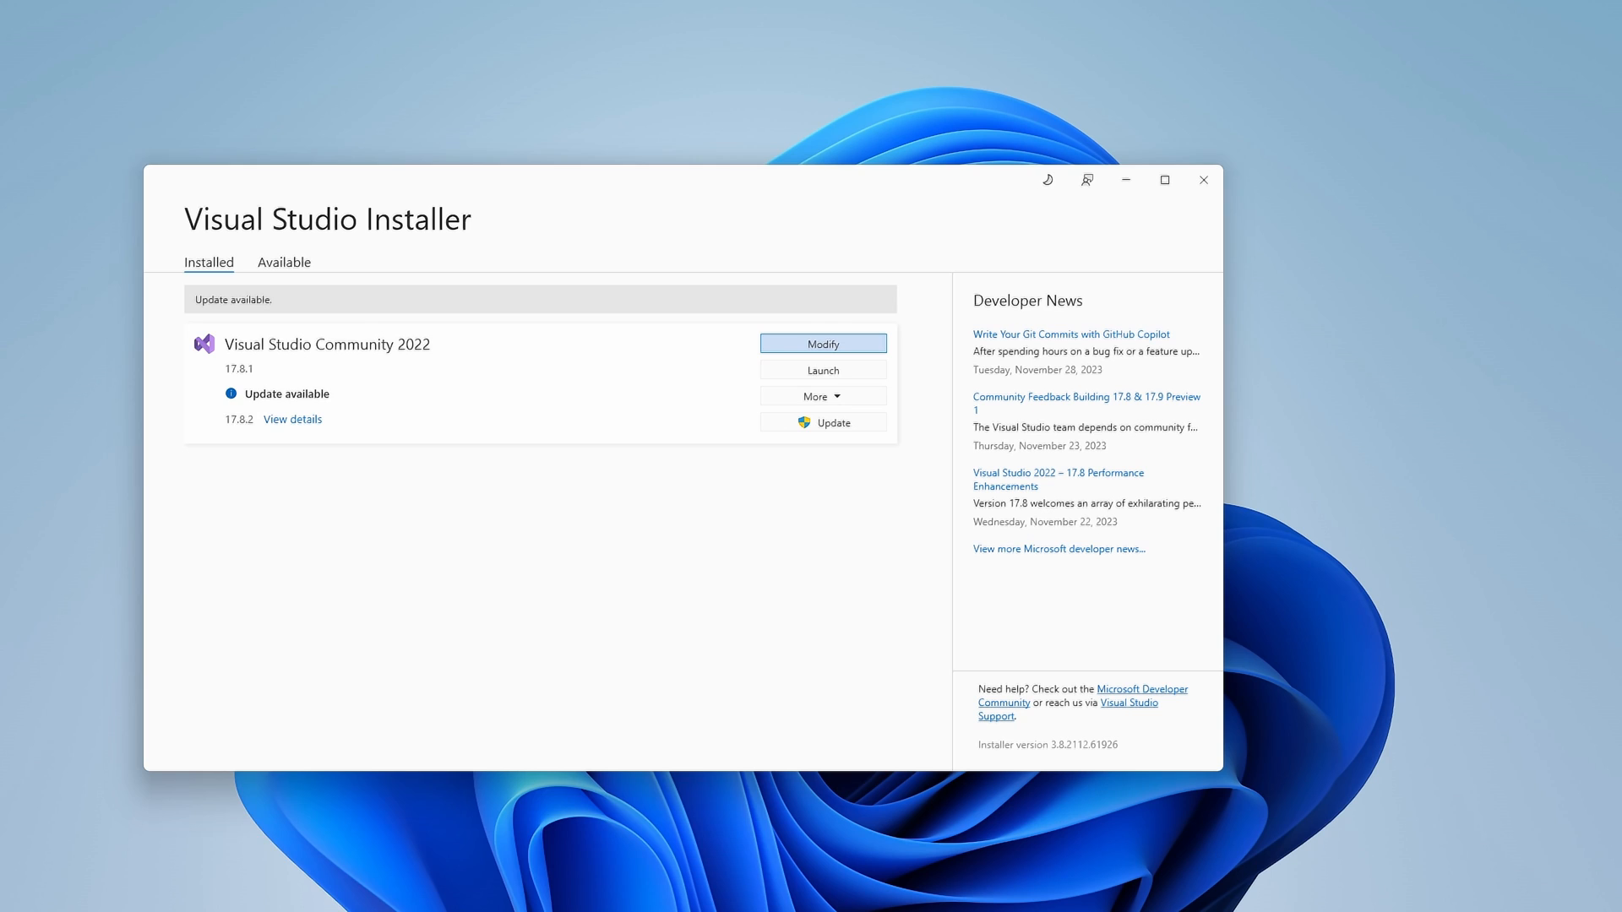
drag(0, 262, 1021, 51)
double_click(1020, 51)
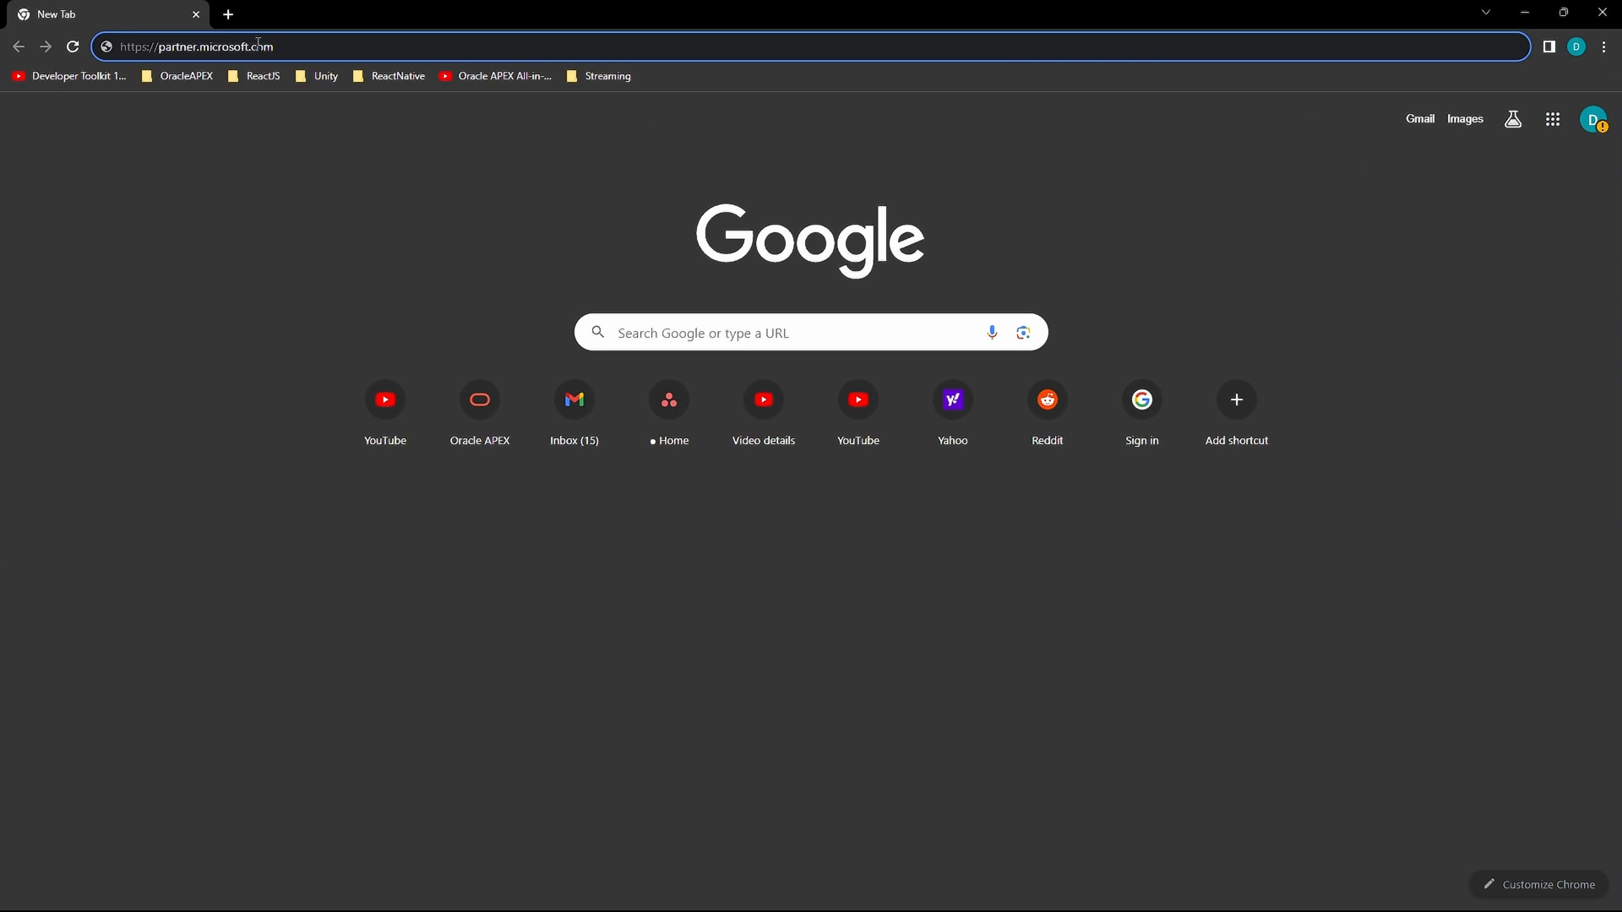
Load partner.microsoft.com in Chrome, sign in, and go to the Apps and games workspace
key(Return)
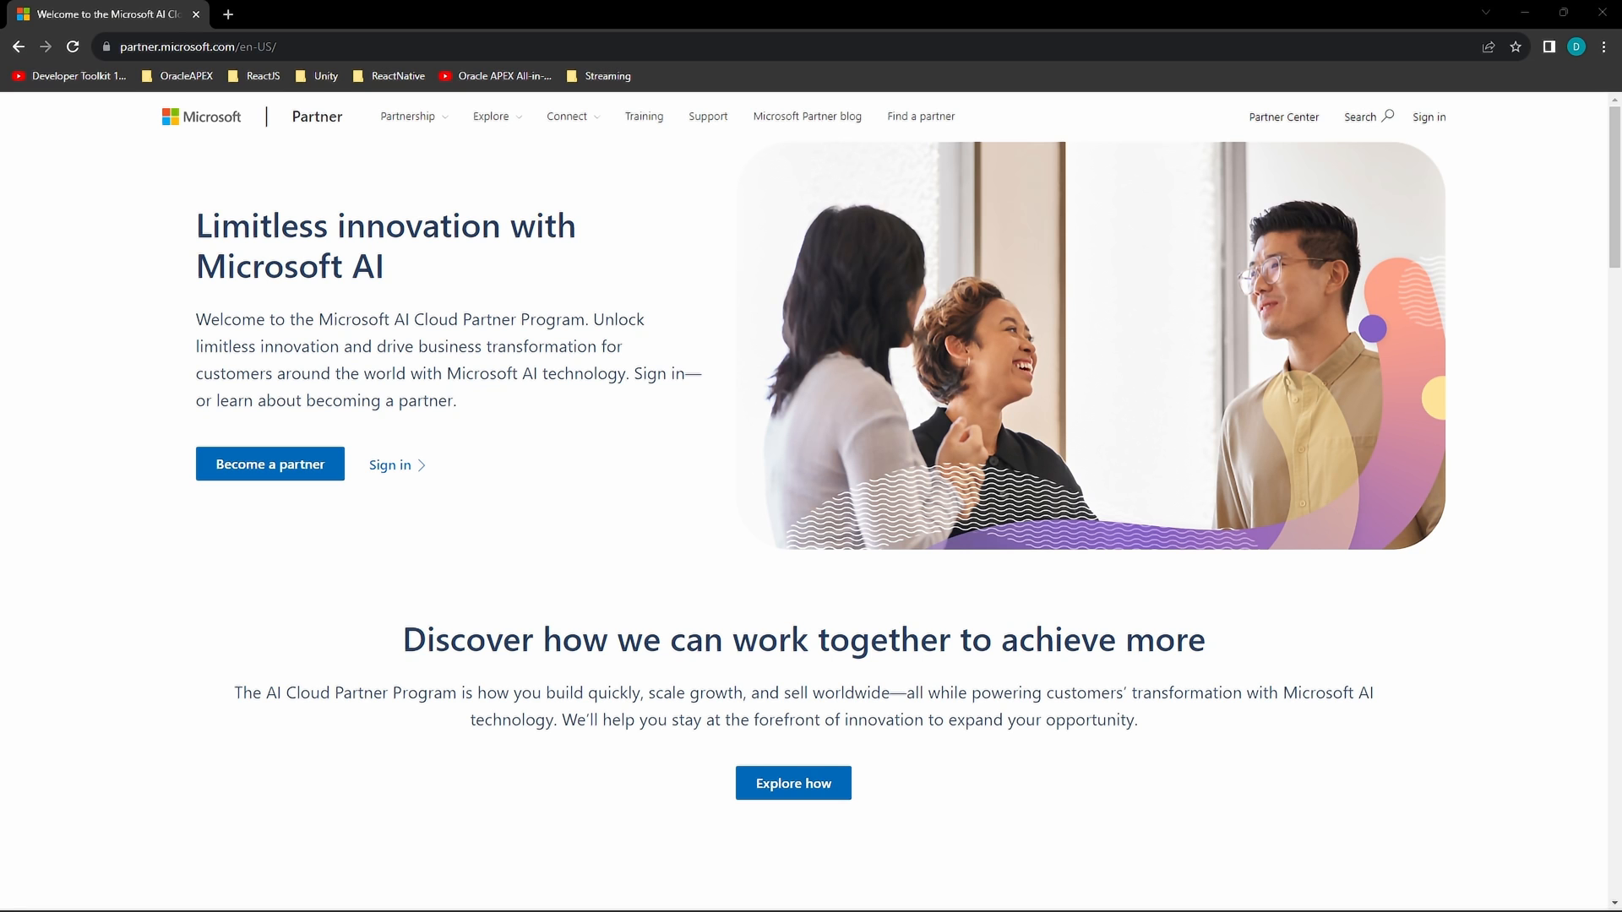
drag(0, 279, 257, 4)
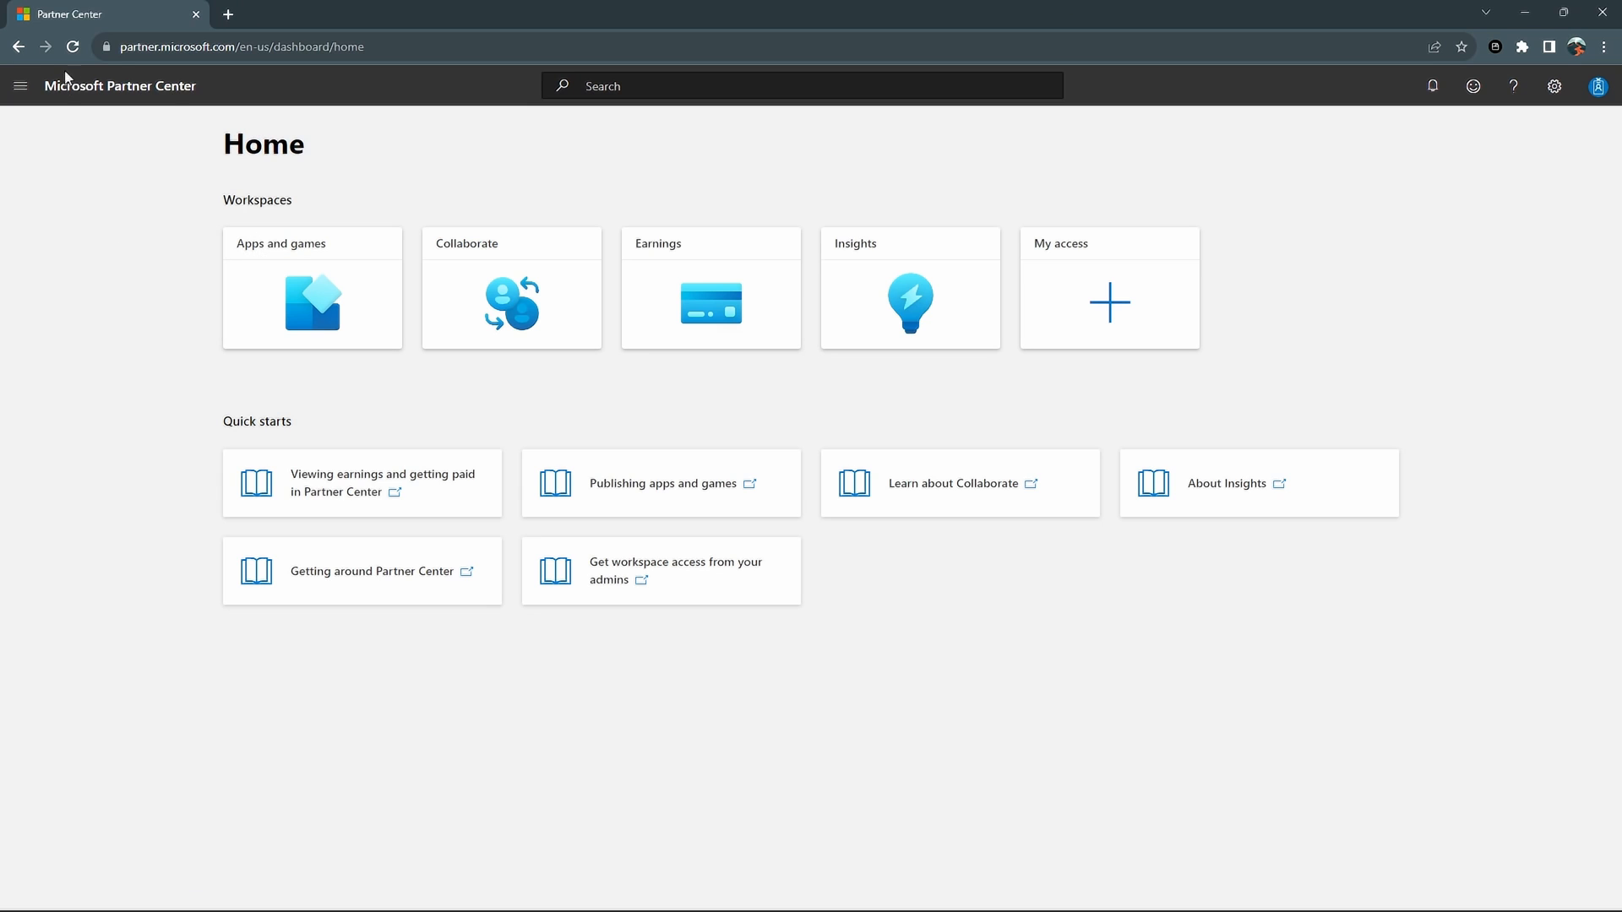
click(21, 85)
drag(137, 47, 204, 49)
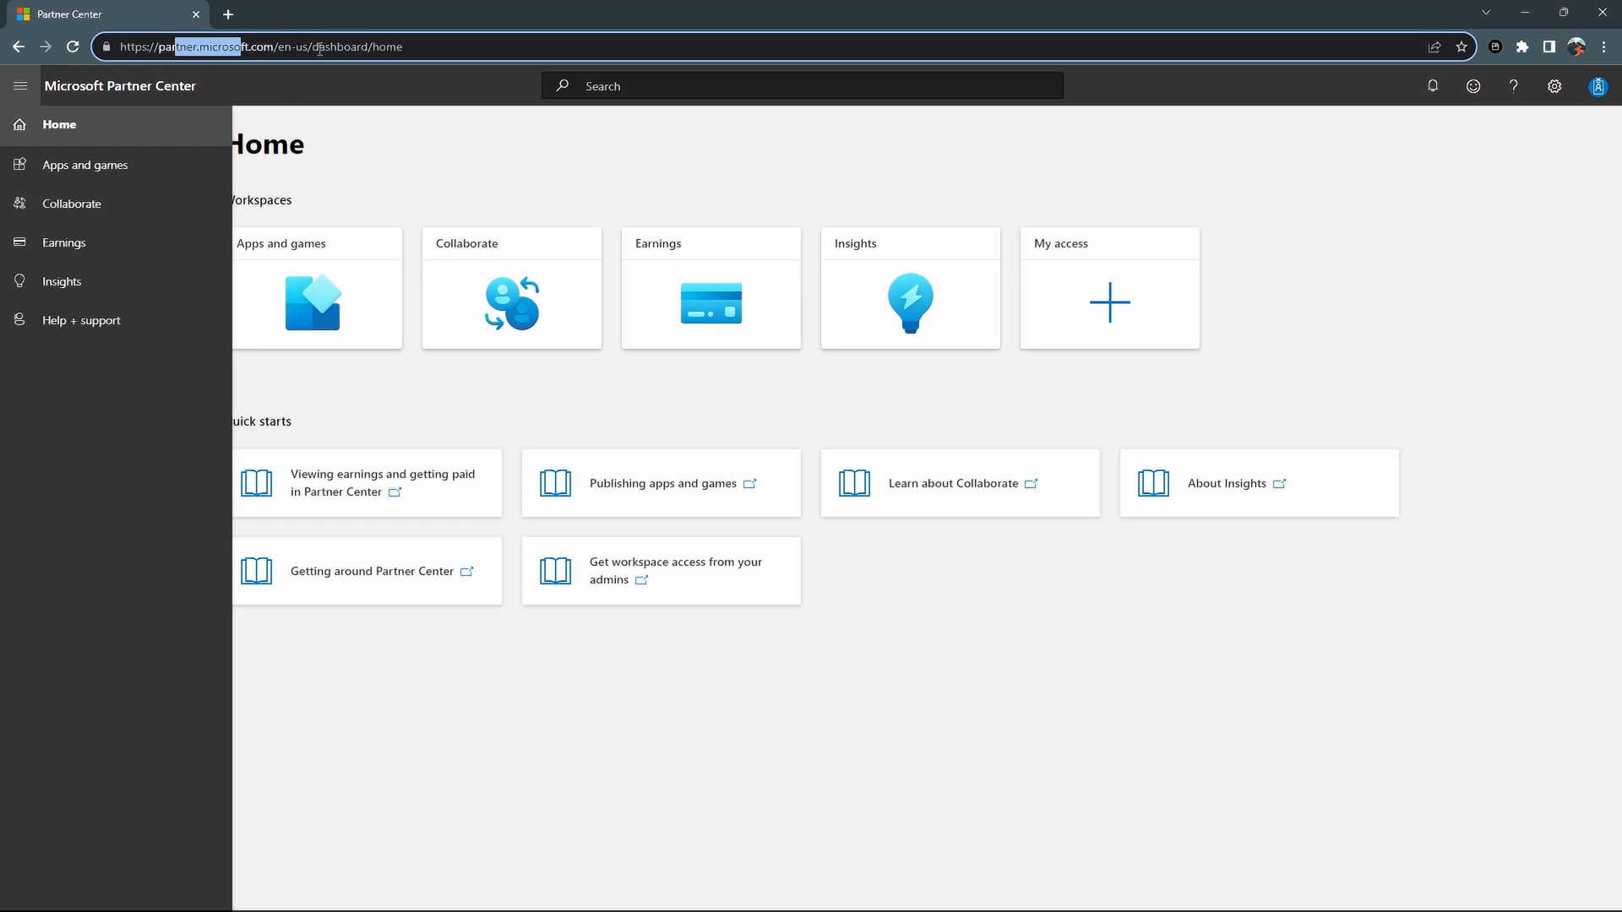
click(332, 149)
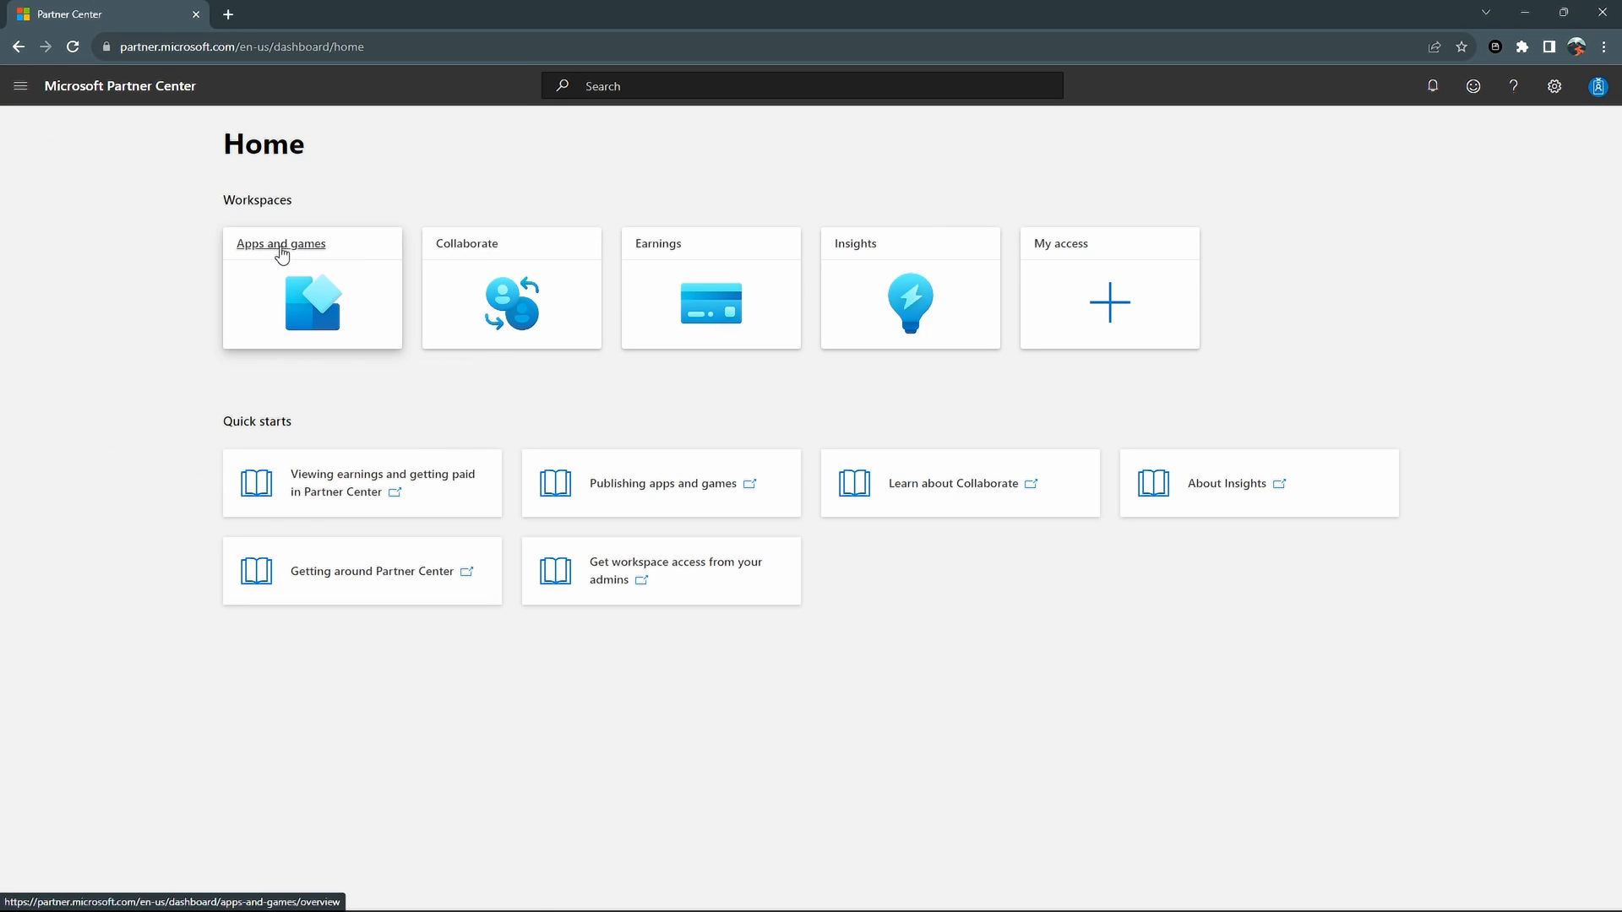
click(282, 248)
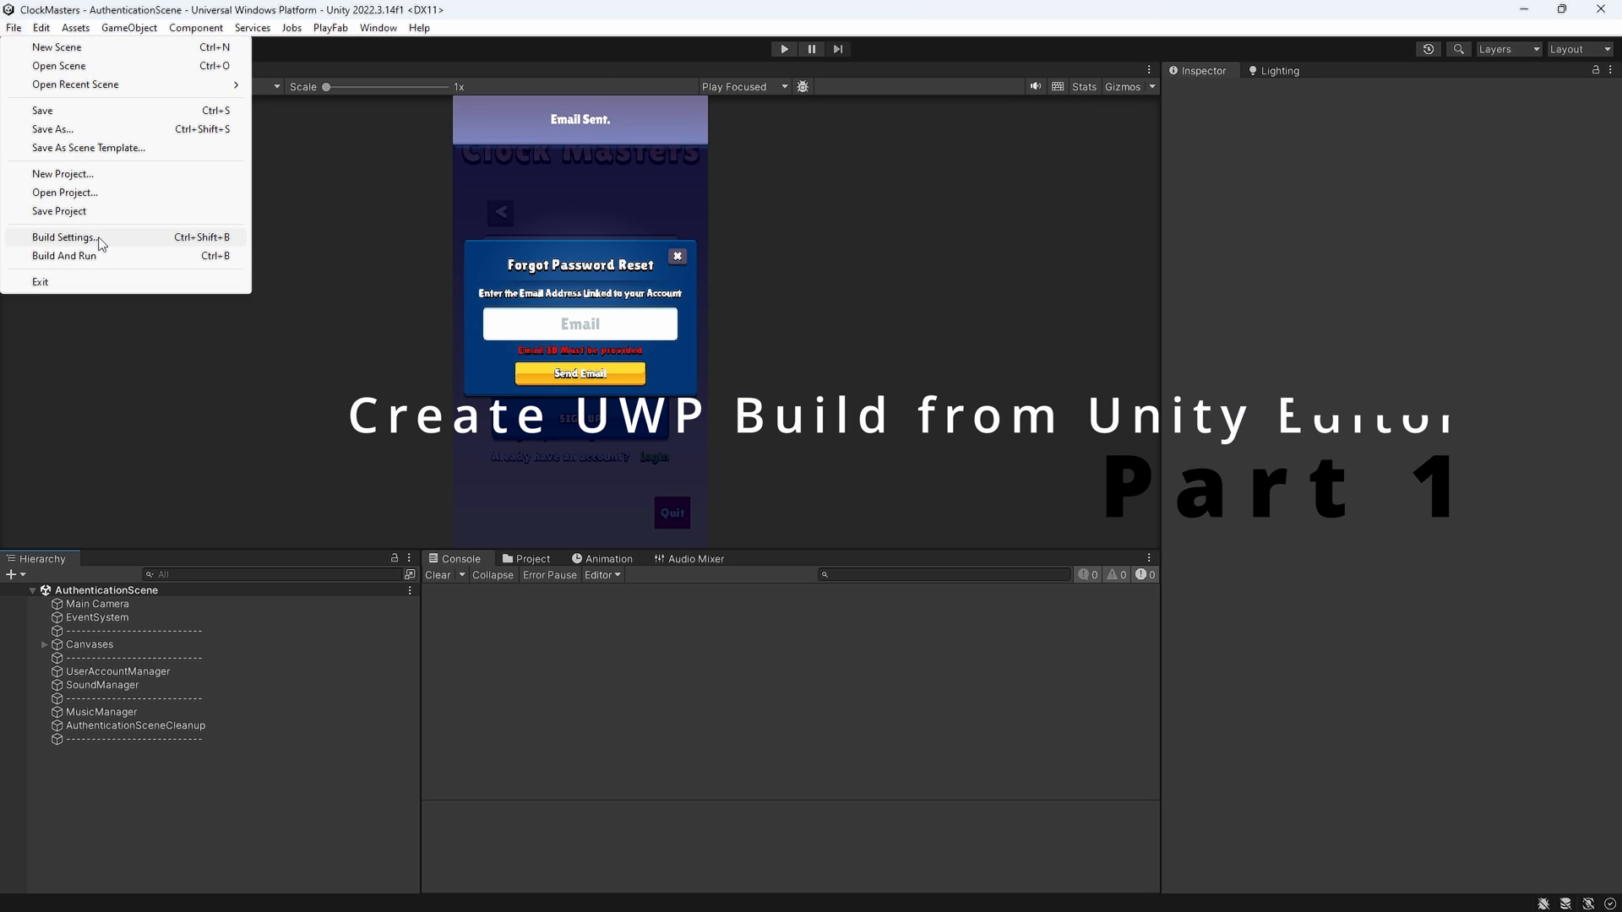
In Build Settings keep Universal Windows Platform selected and open its Player Settings page
click(83, 238)
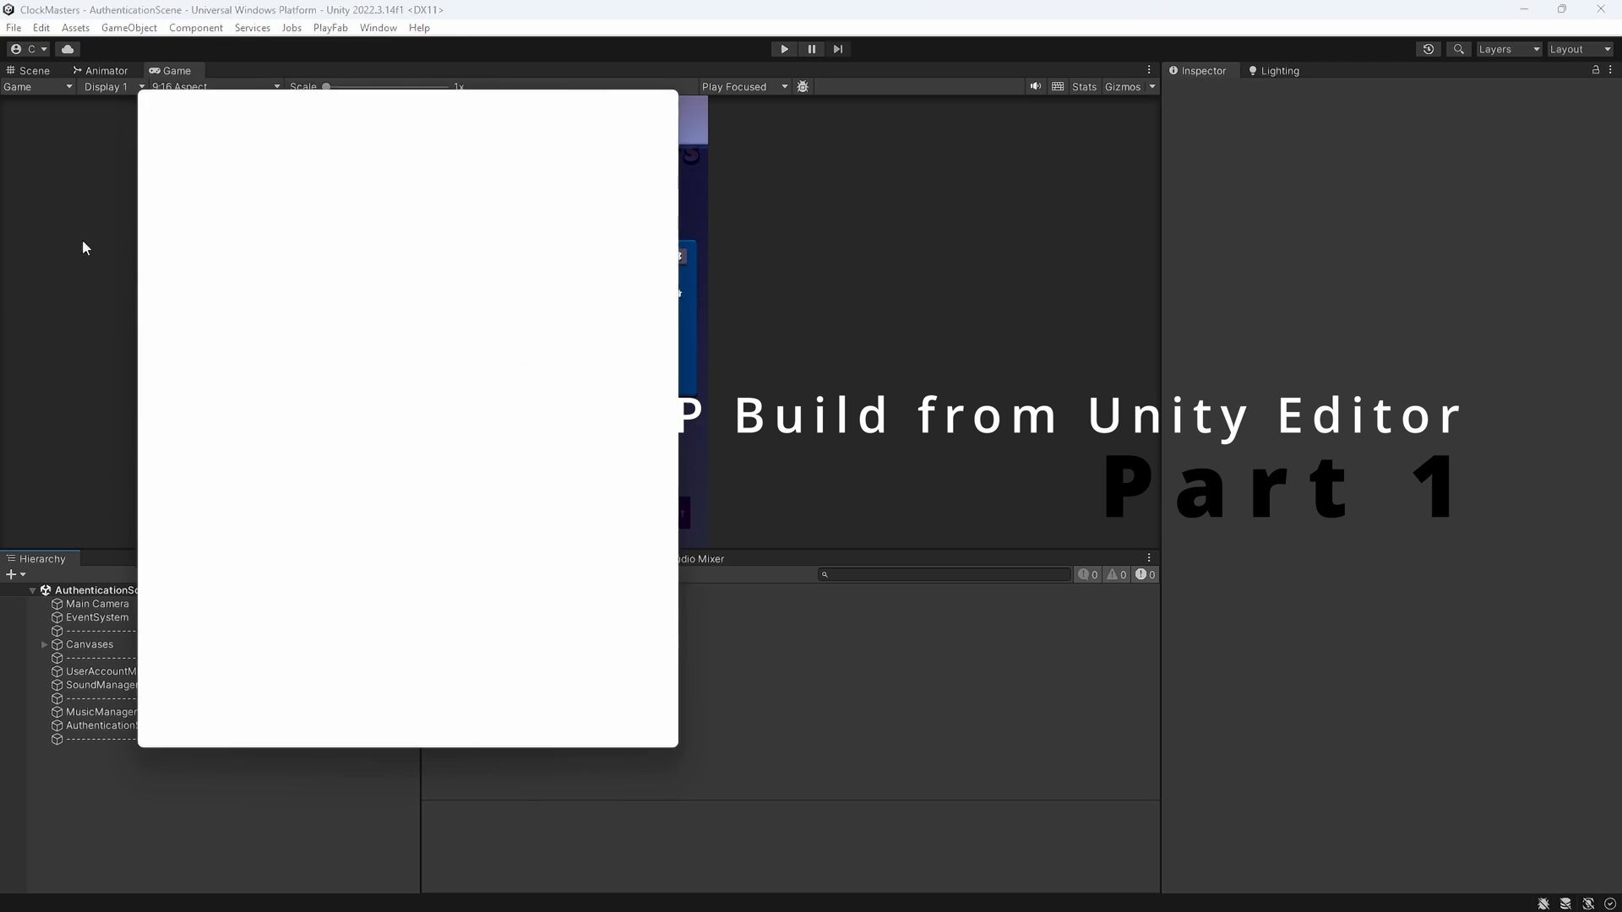
drag(342, 105, 453, 94)
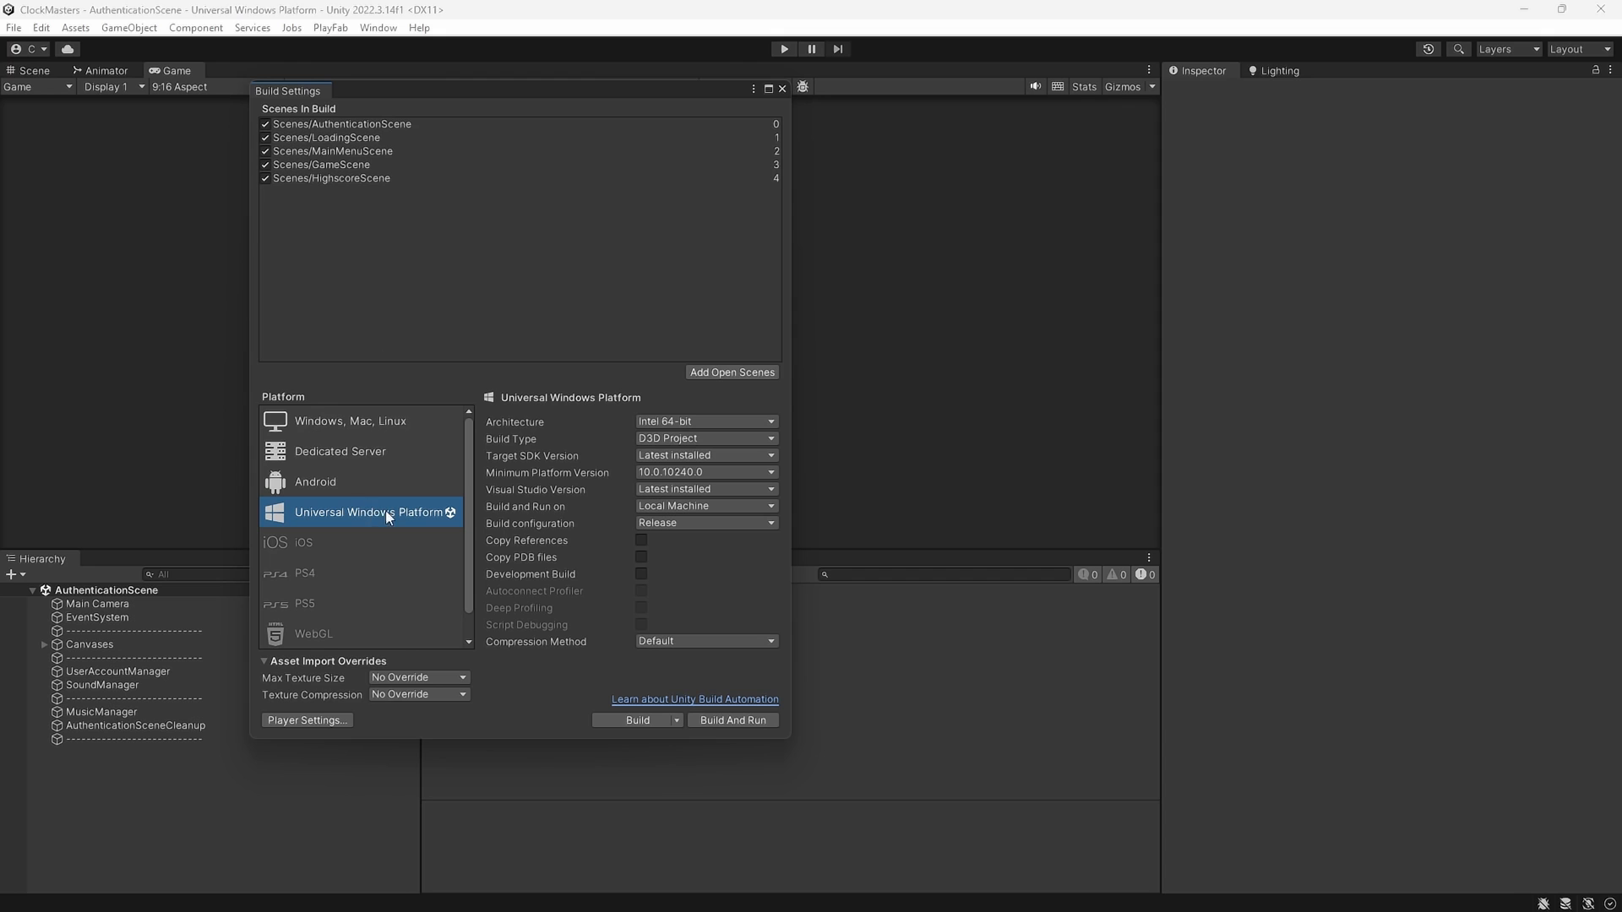
click(338, 456)
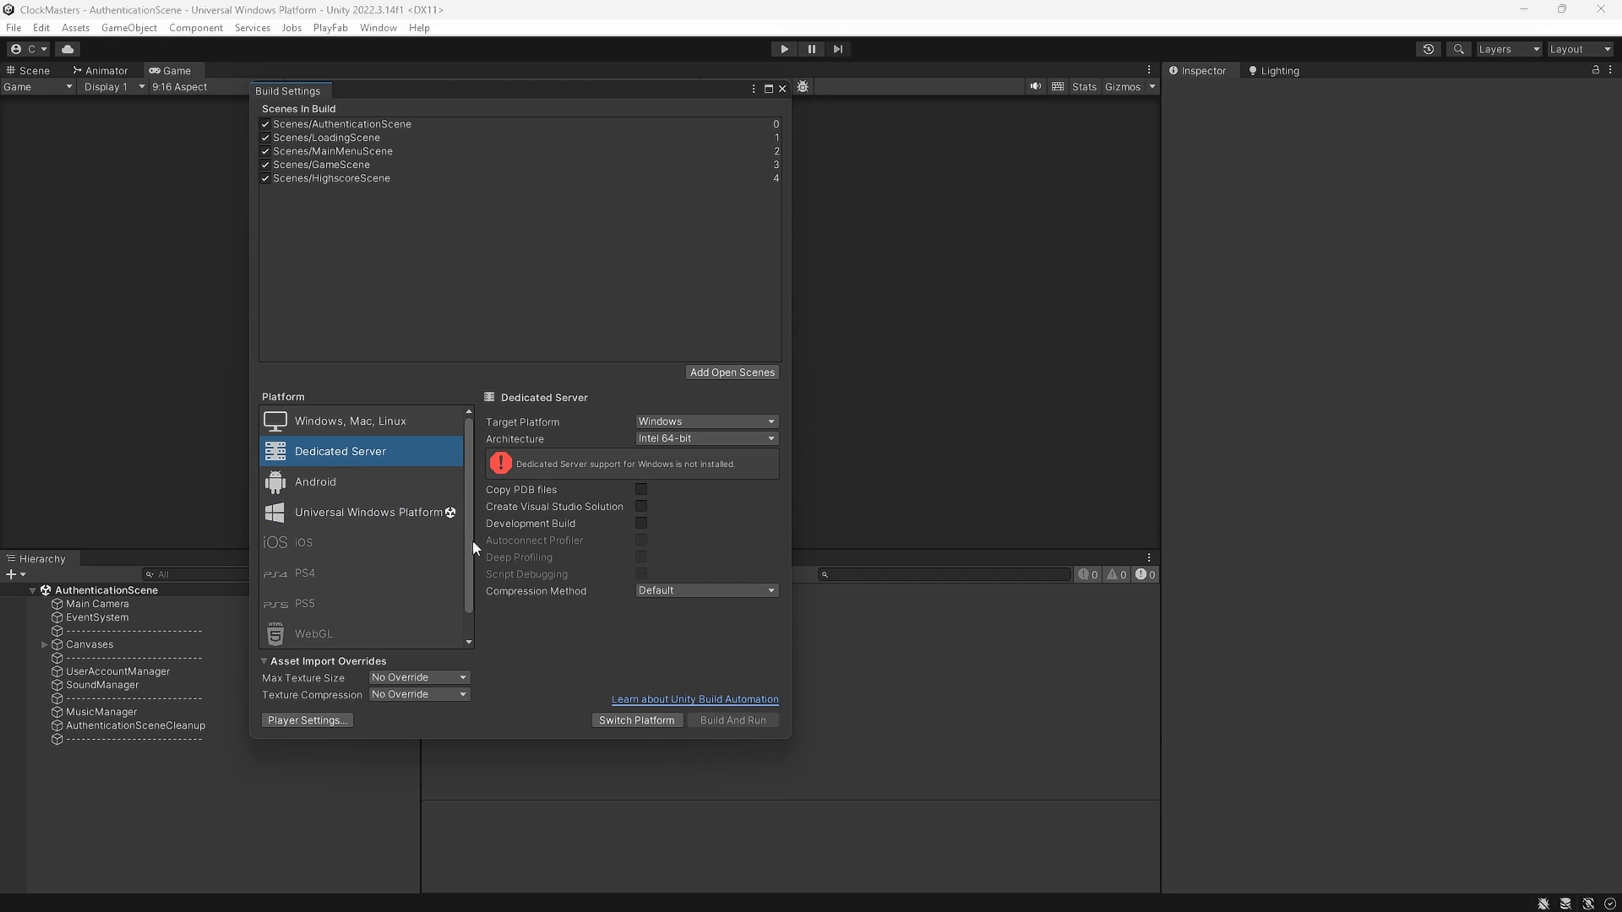
click(389, 517)
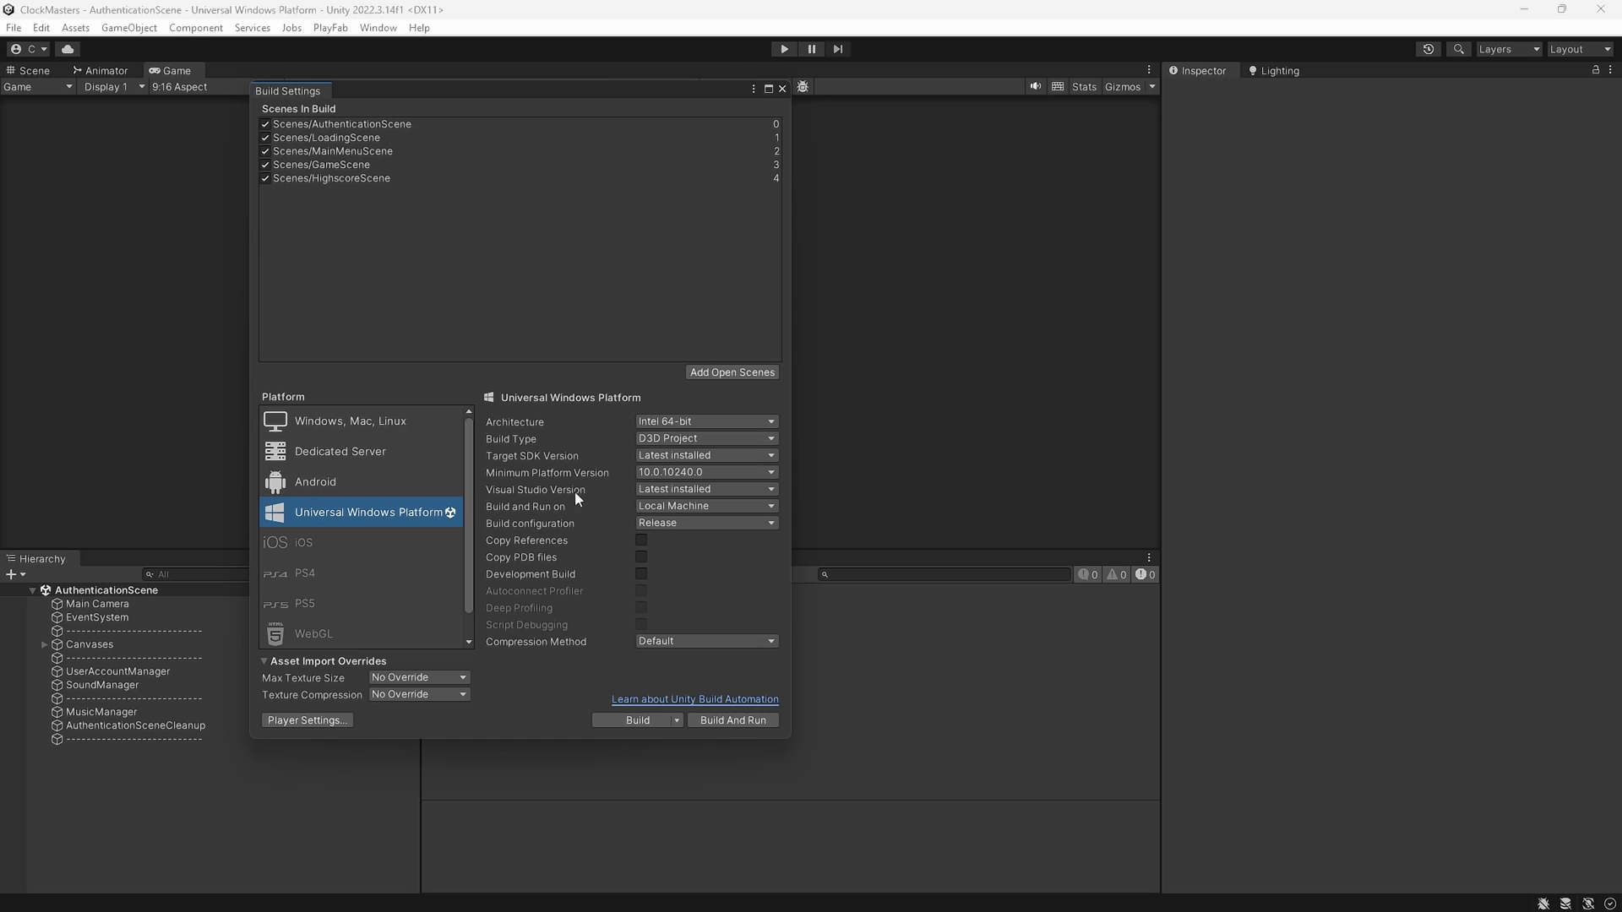
click(302, 721)
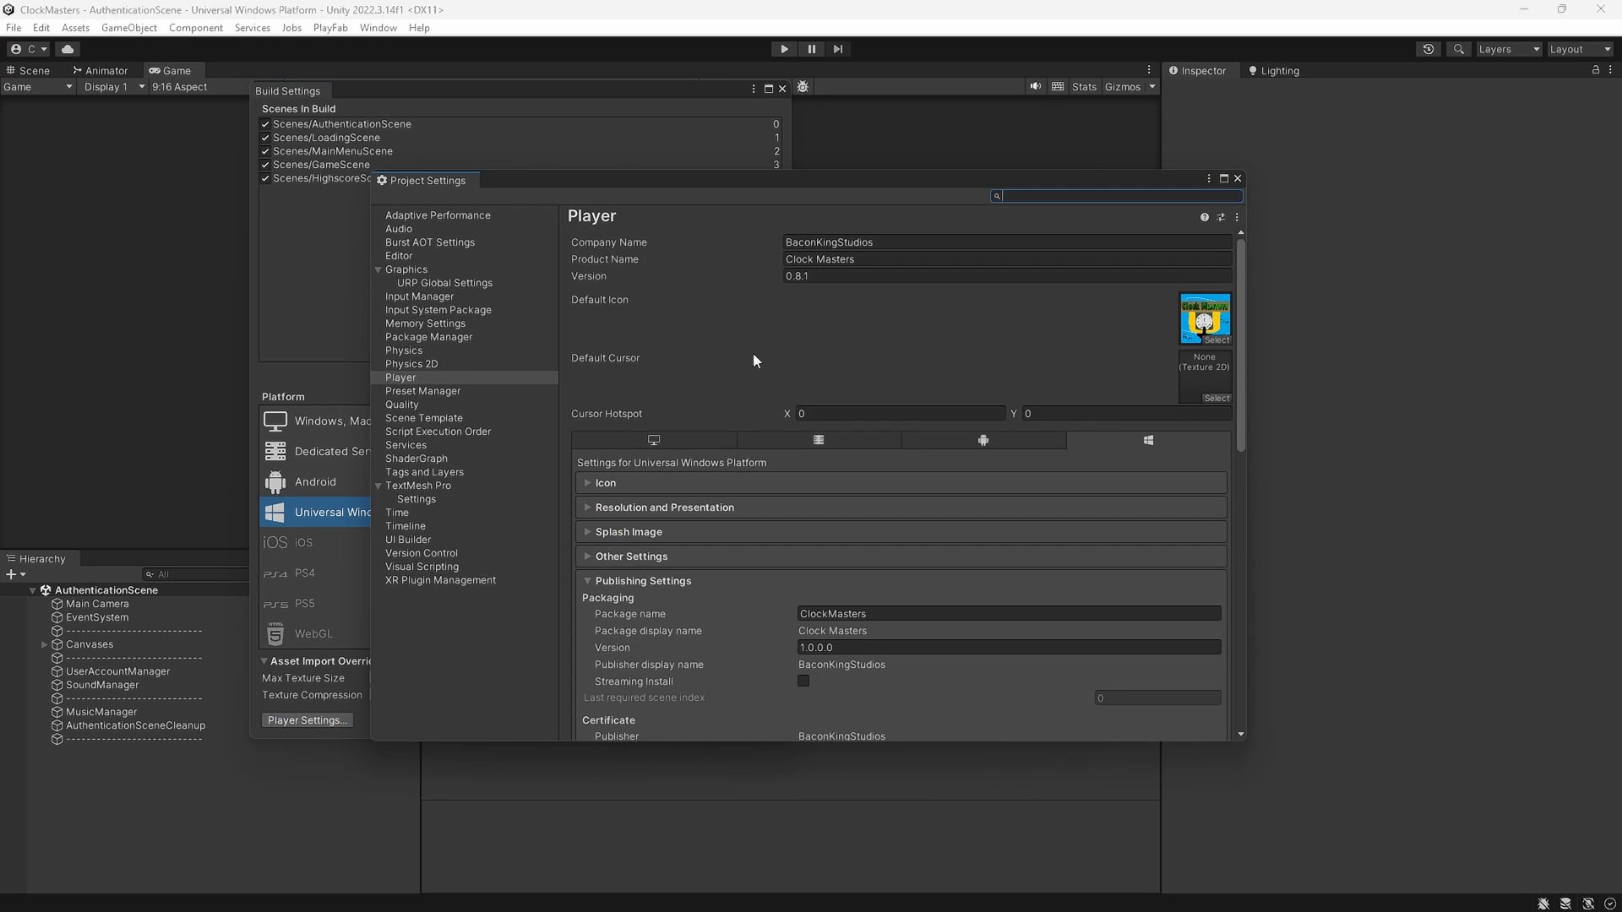
drag(635, 188, 439, 135)
click(631, 222)
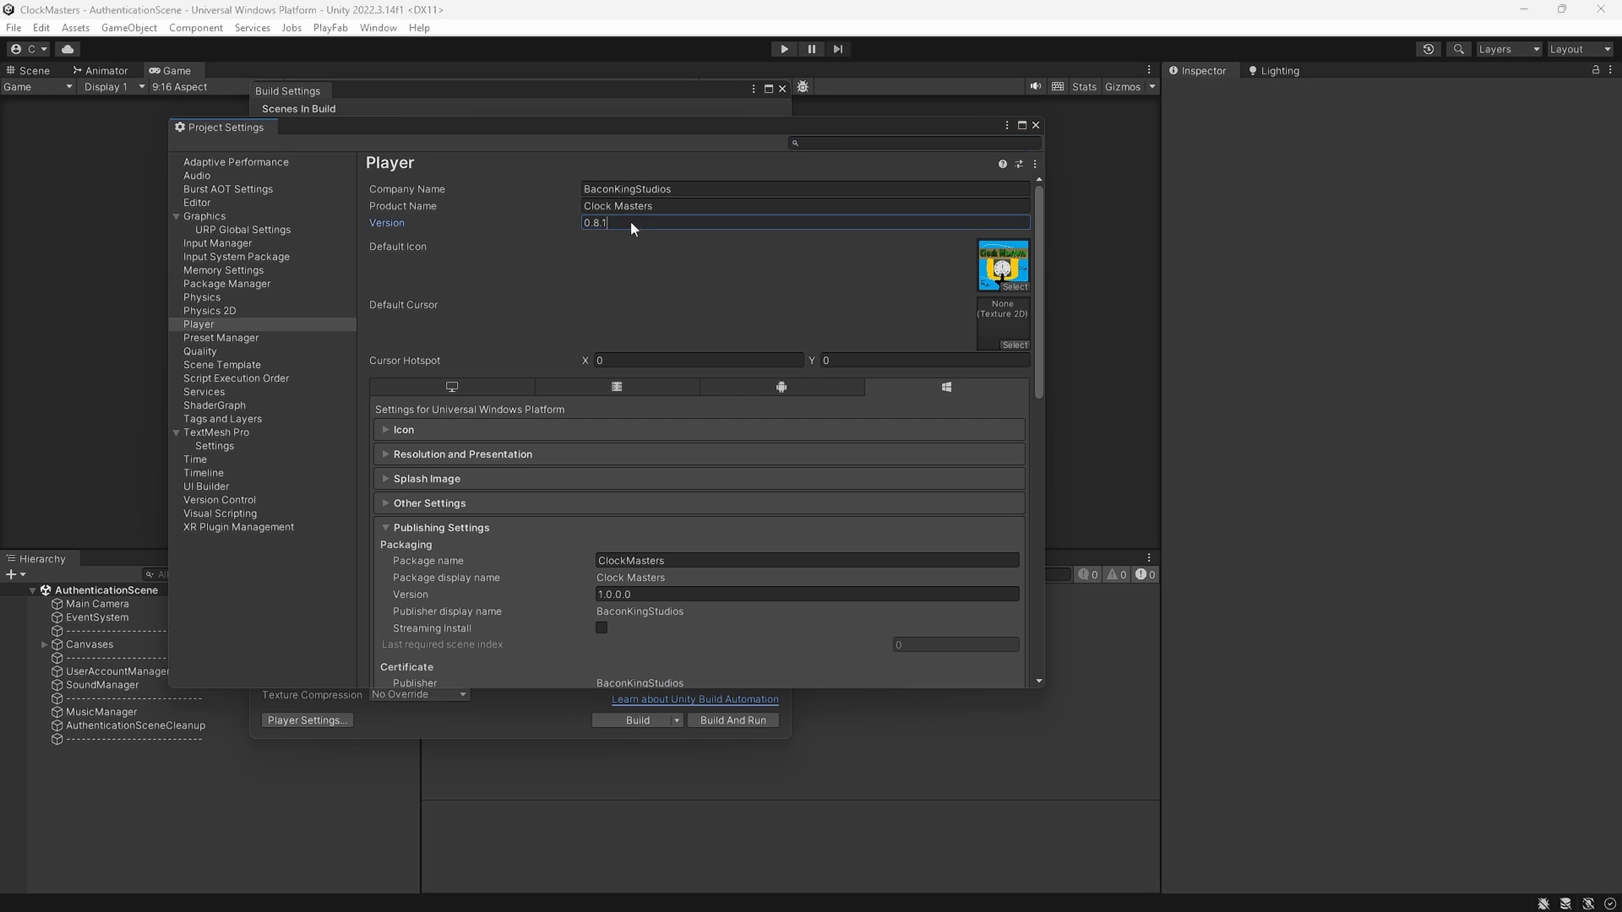
click(584, 223)
click(730, 286)
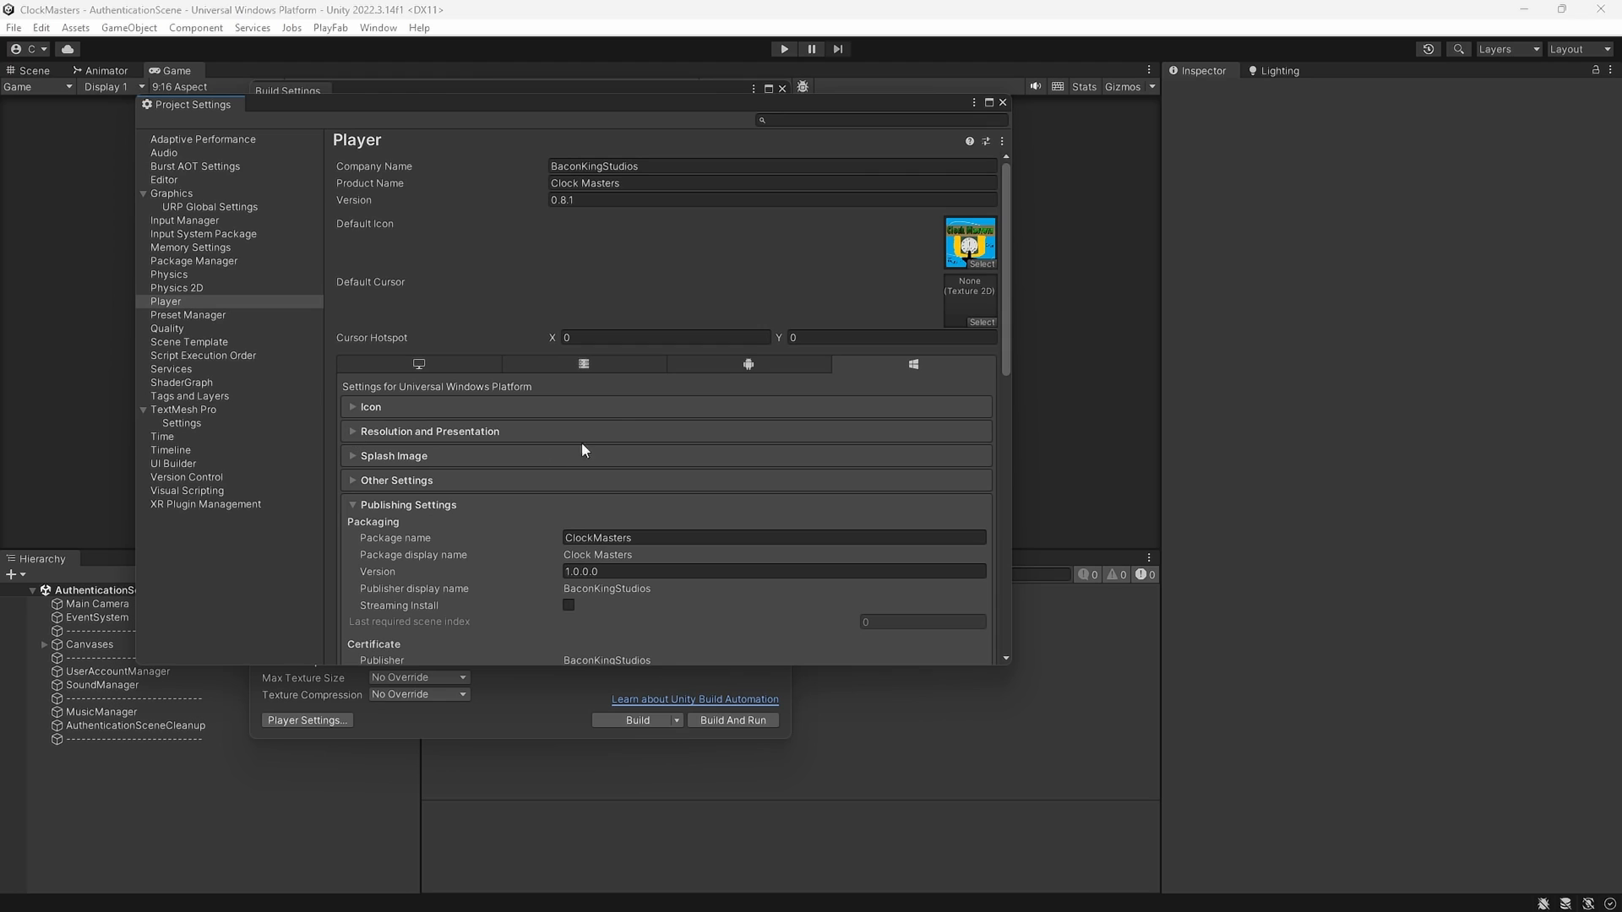
scroll(498, 316, down, 3)
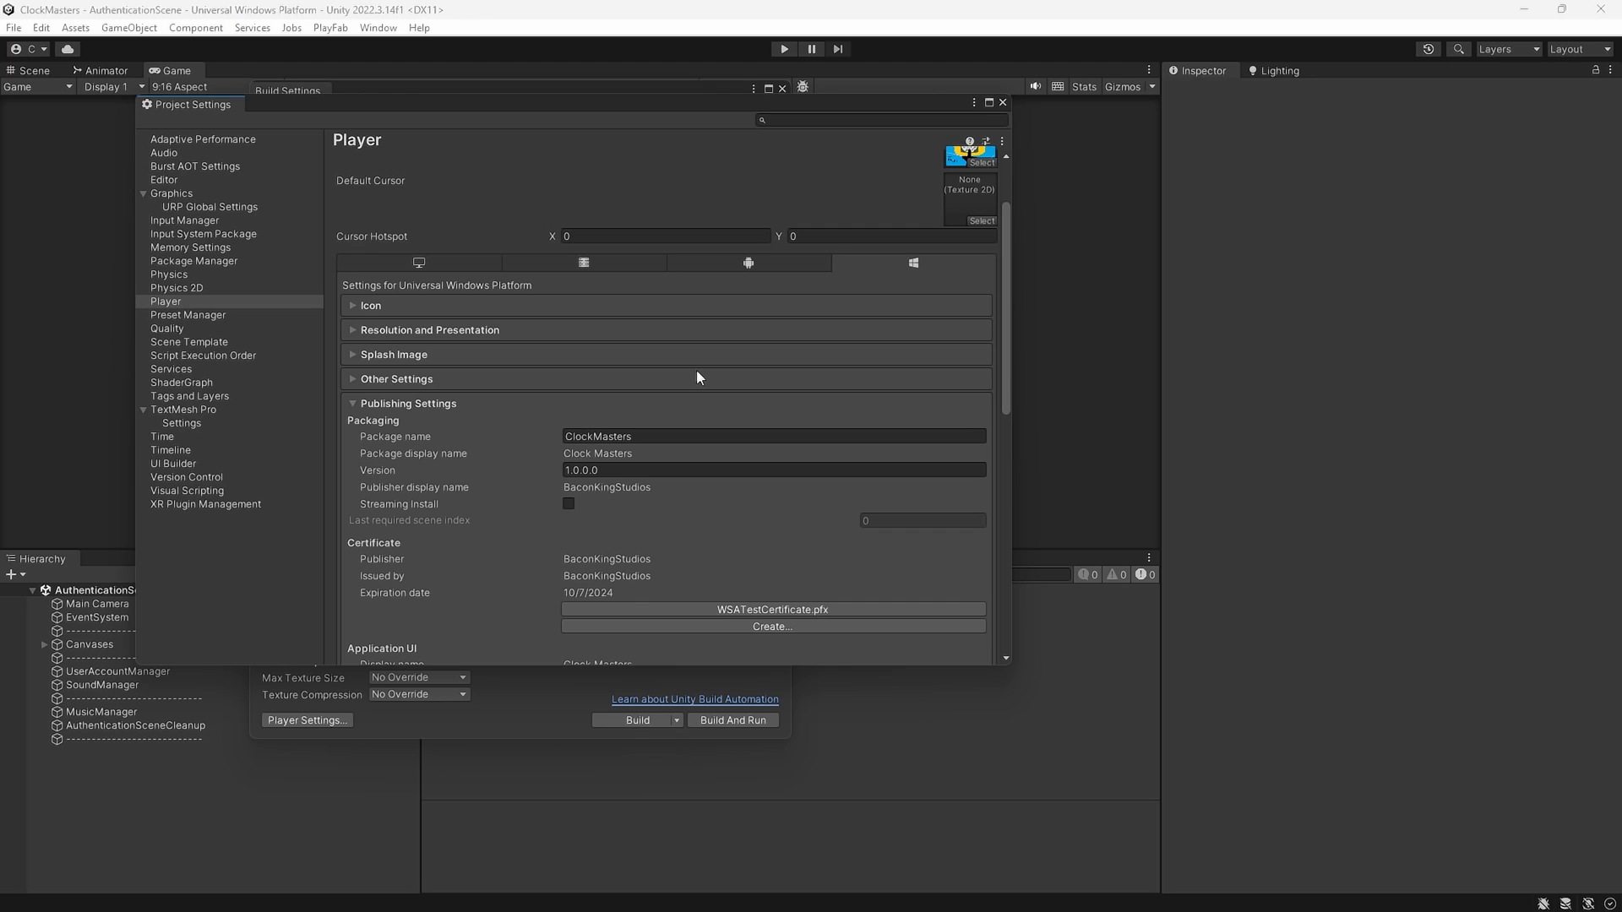
scroll(592, 374, up, 3)
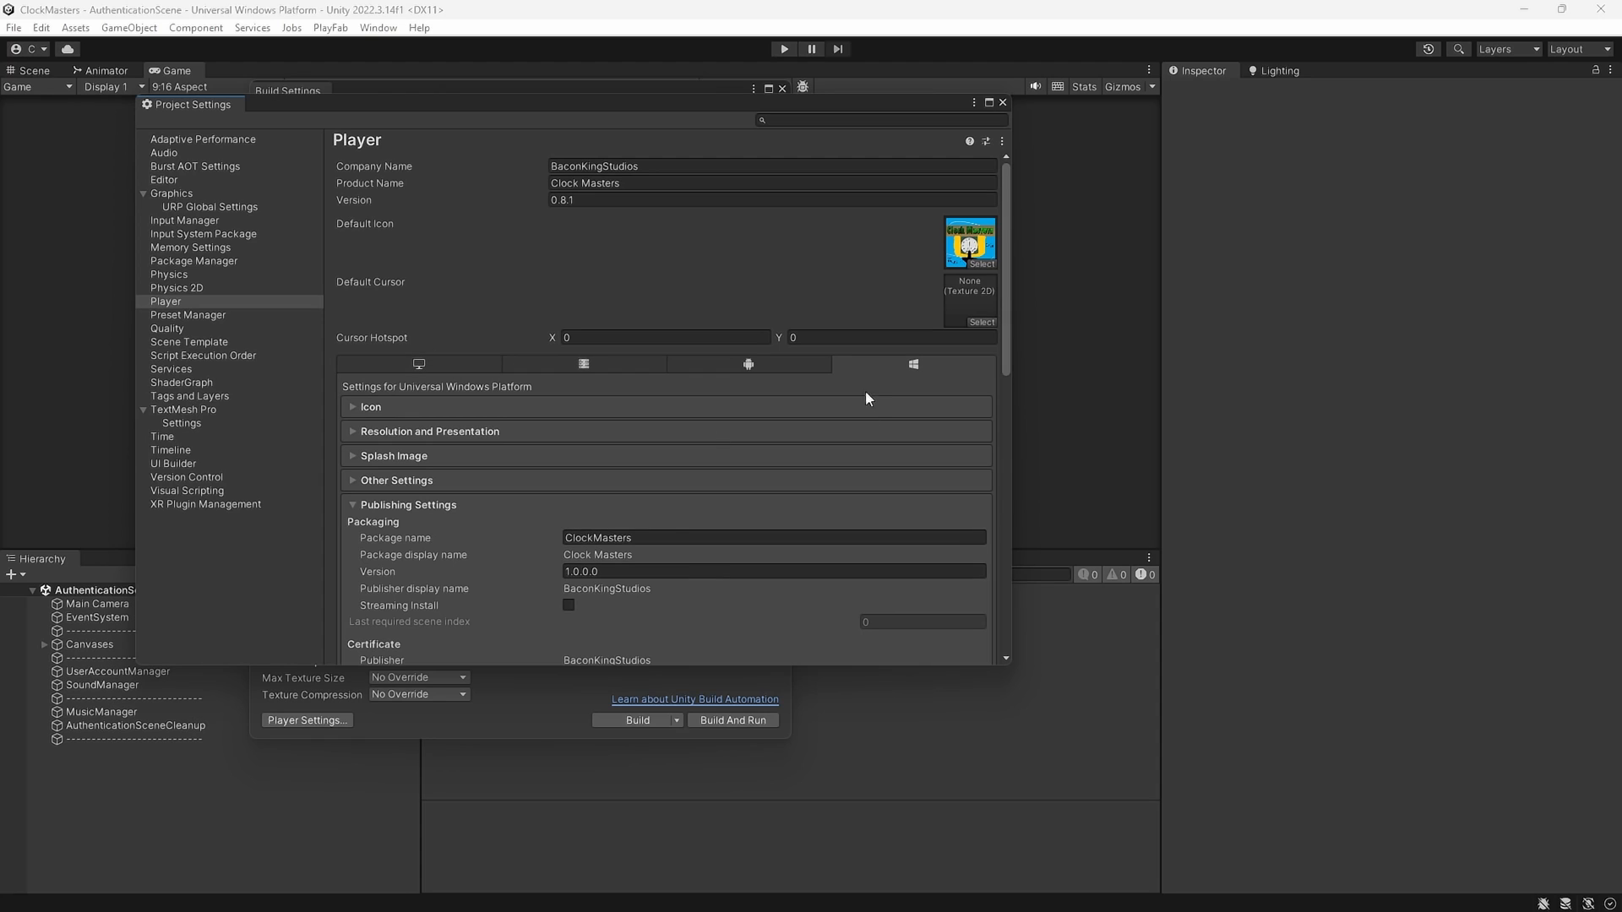
click(425, 409)
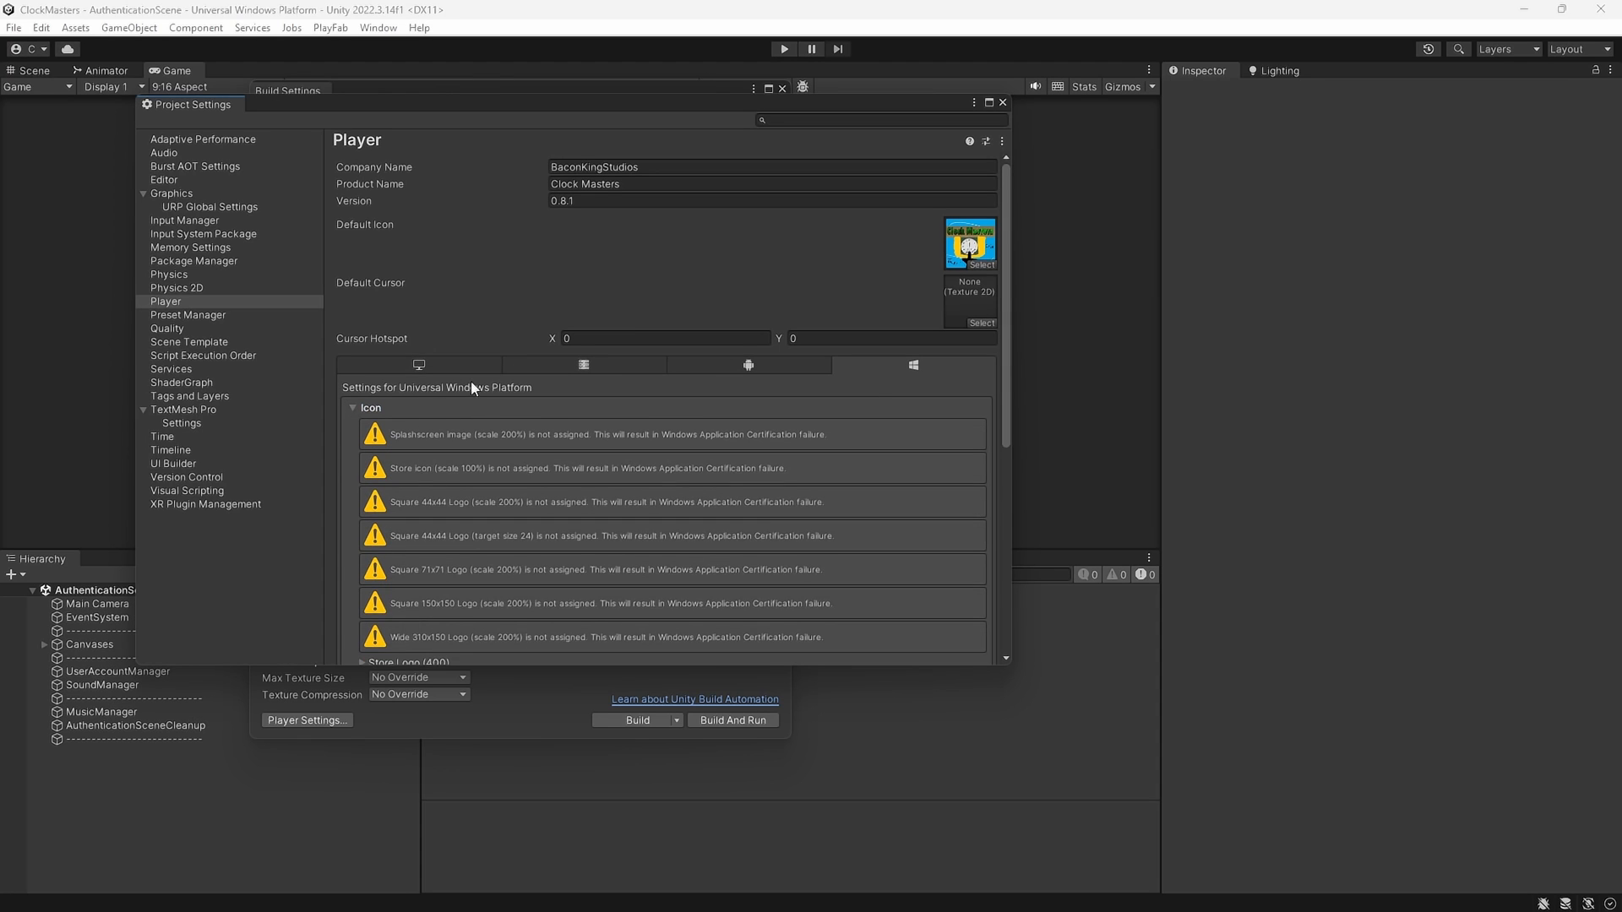
scroll(516, 389, down, 5)
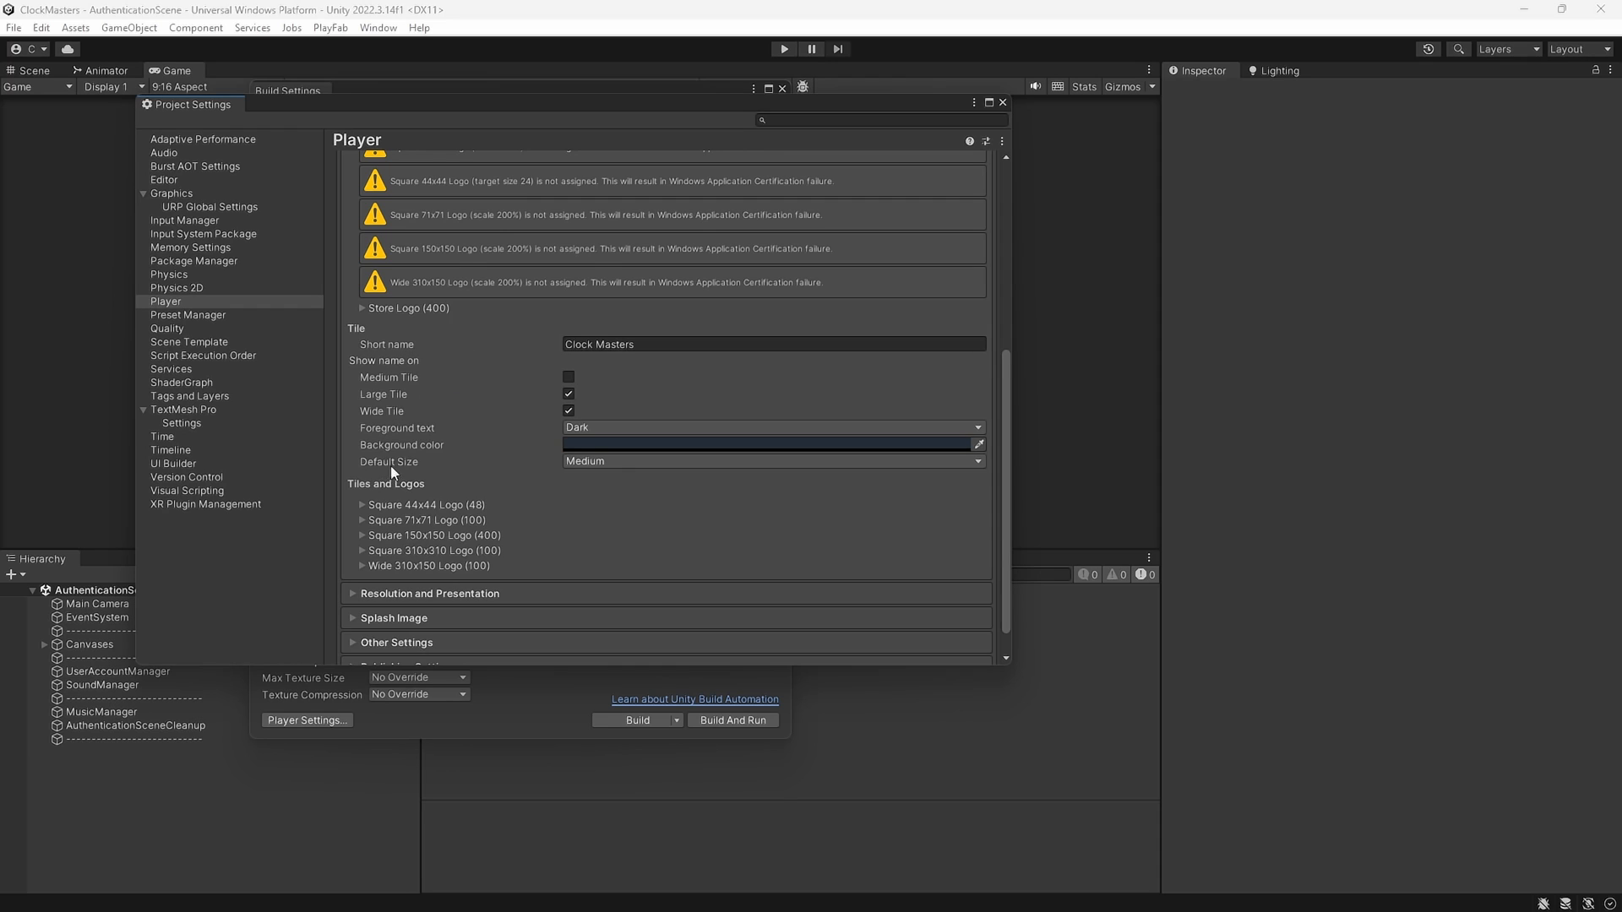
scroll(397, 470, down, 1)
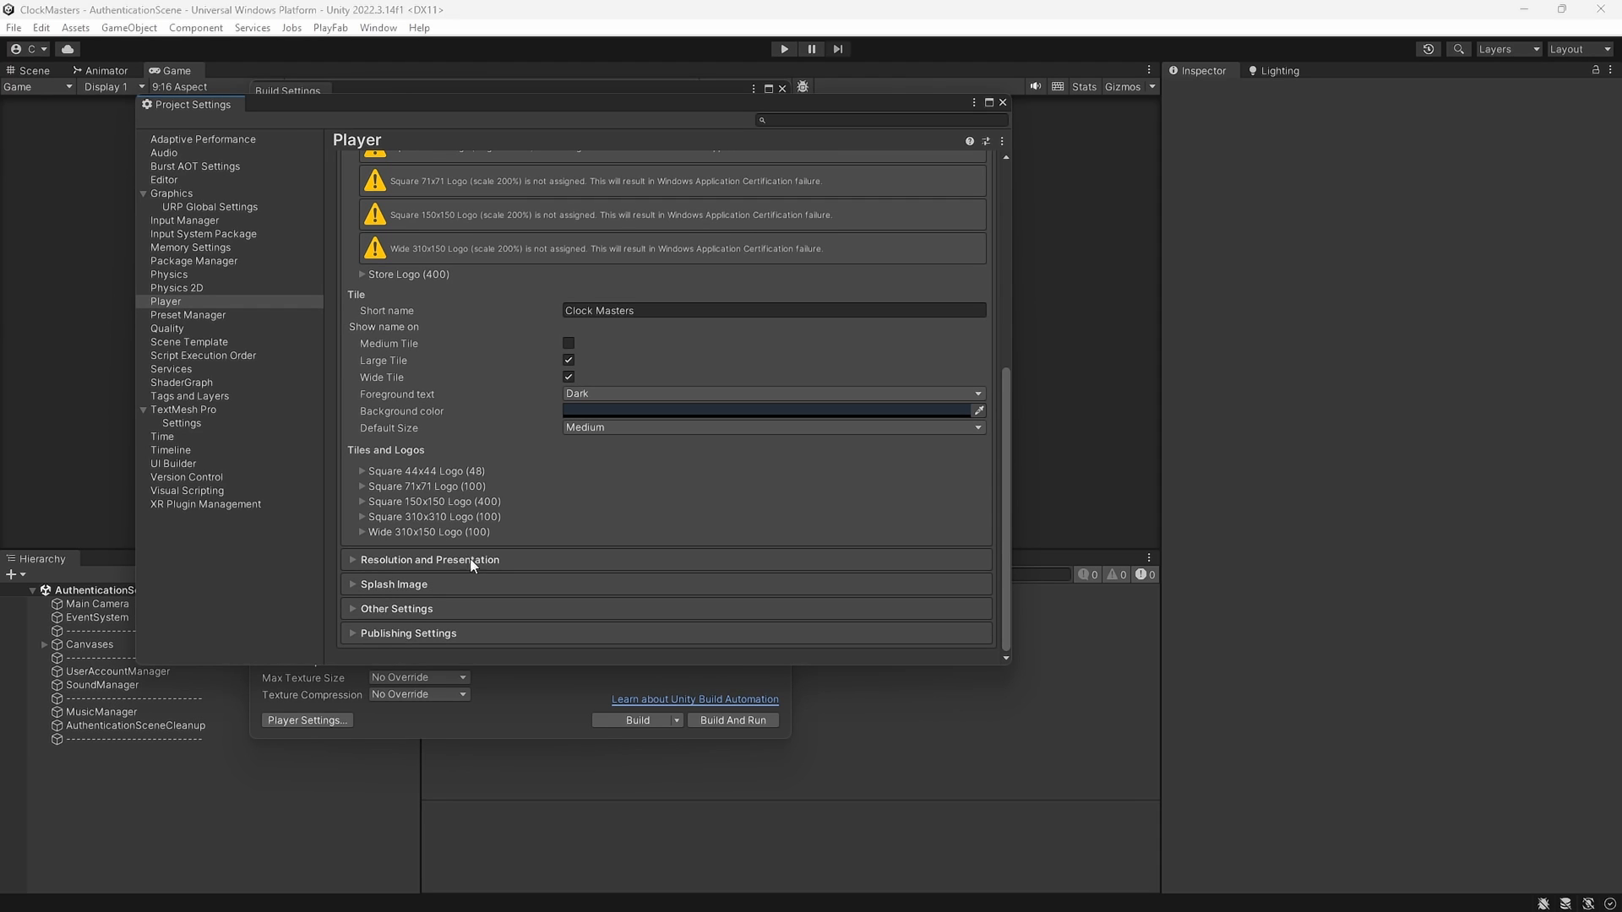
scroll(488, 403, up, 10)
scroll(488, 410, down, 7)
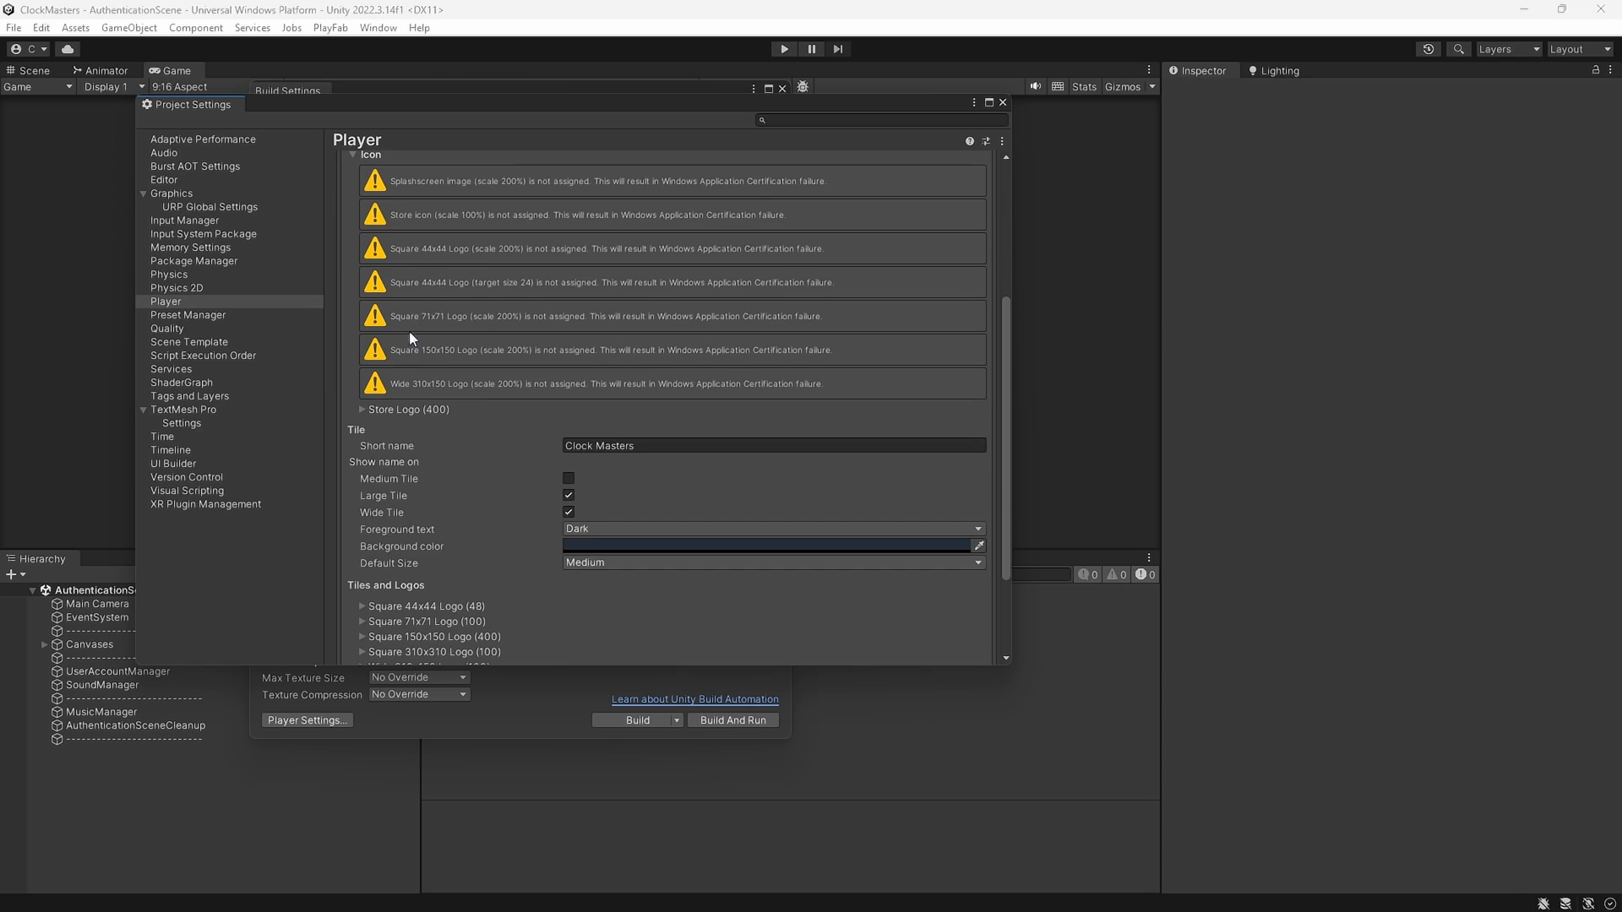
scroll(394, 259, up, 7)
click(385, 409)
click(388, 433)
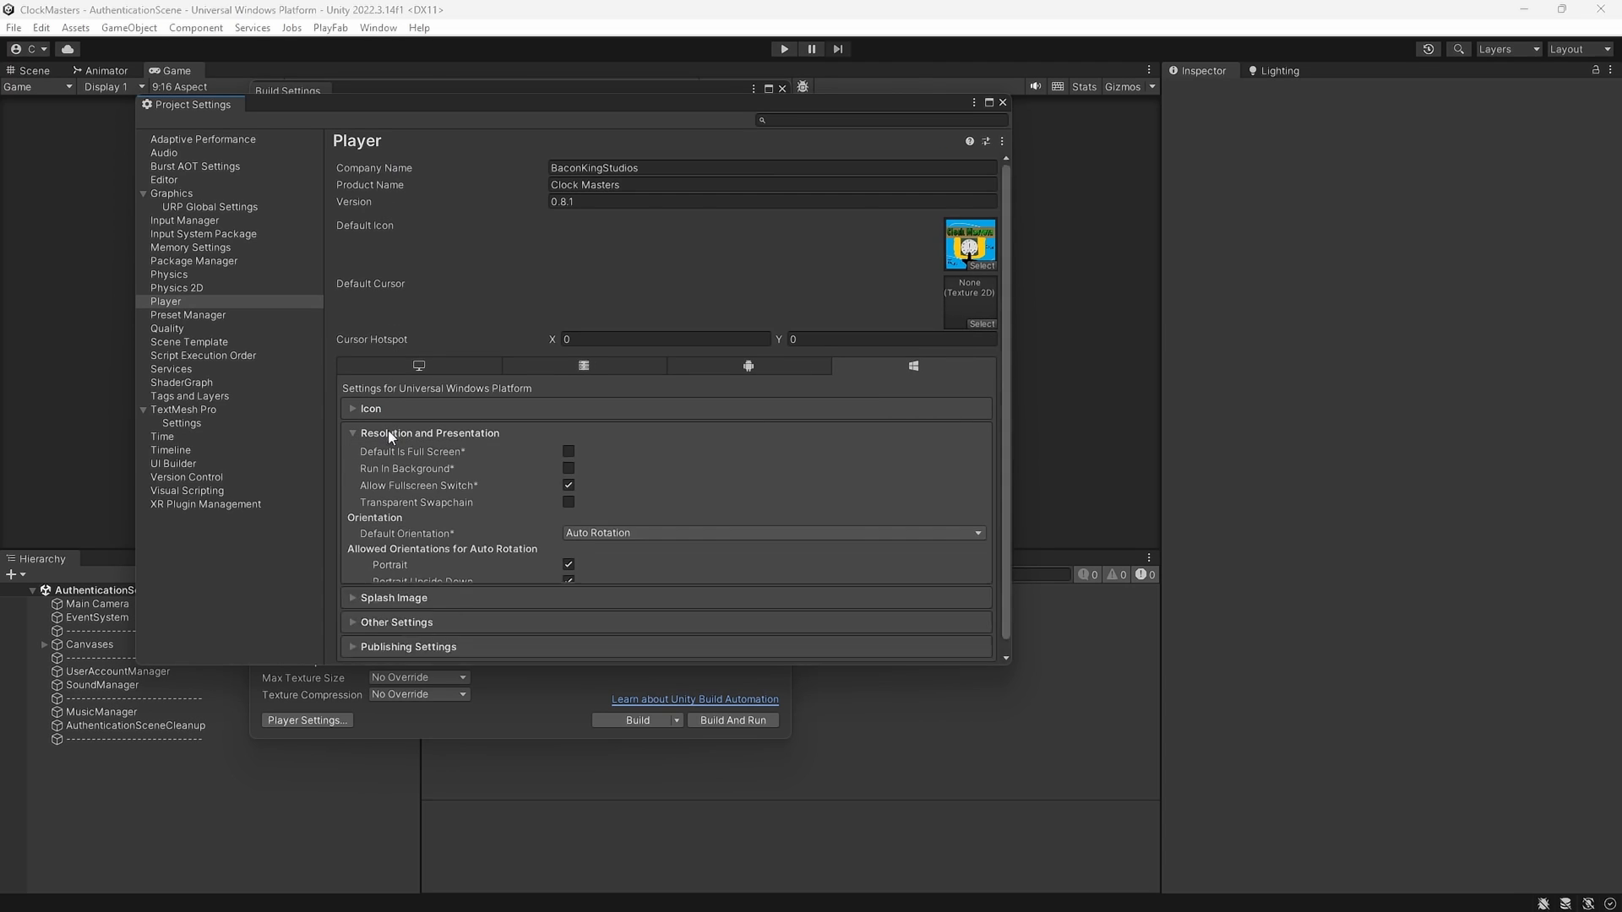
scroll(464, 429, down, 2)
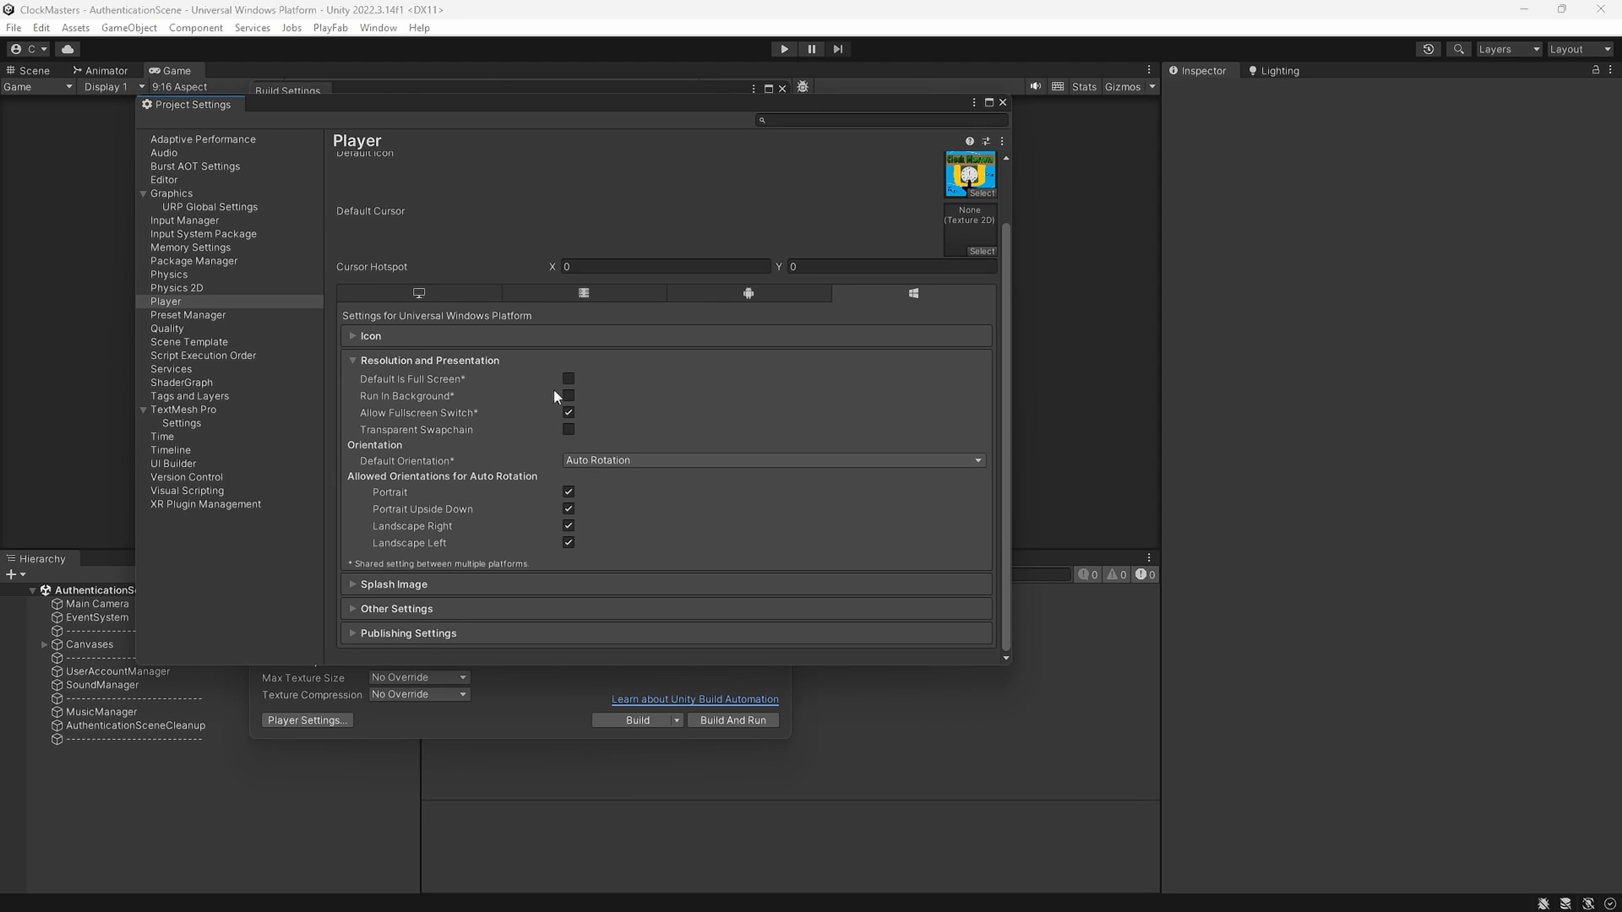
click(362, 361)
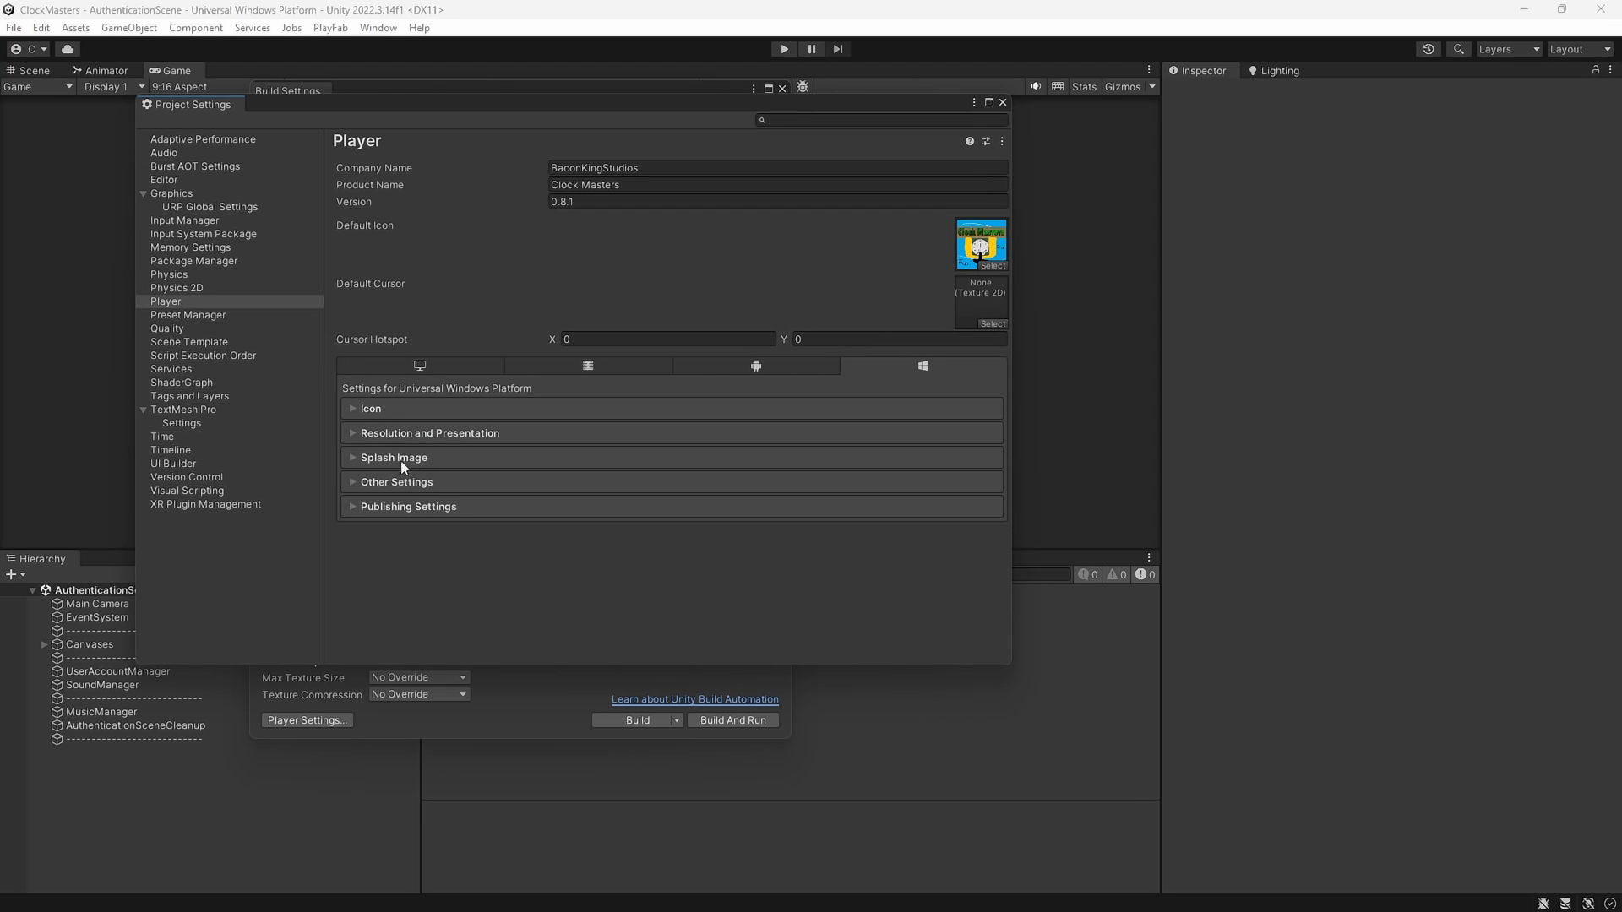
Expand the Splash Image section and scroll through its settings
click(400, 462)
scroll(480, 468, down, 3)
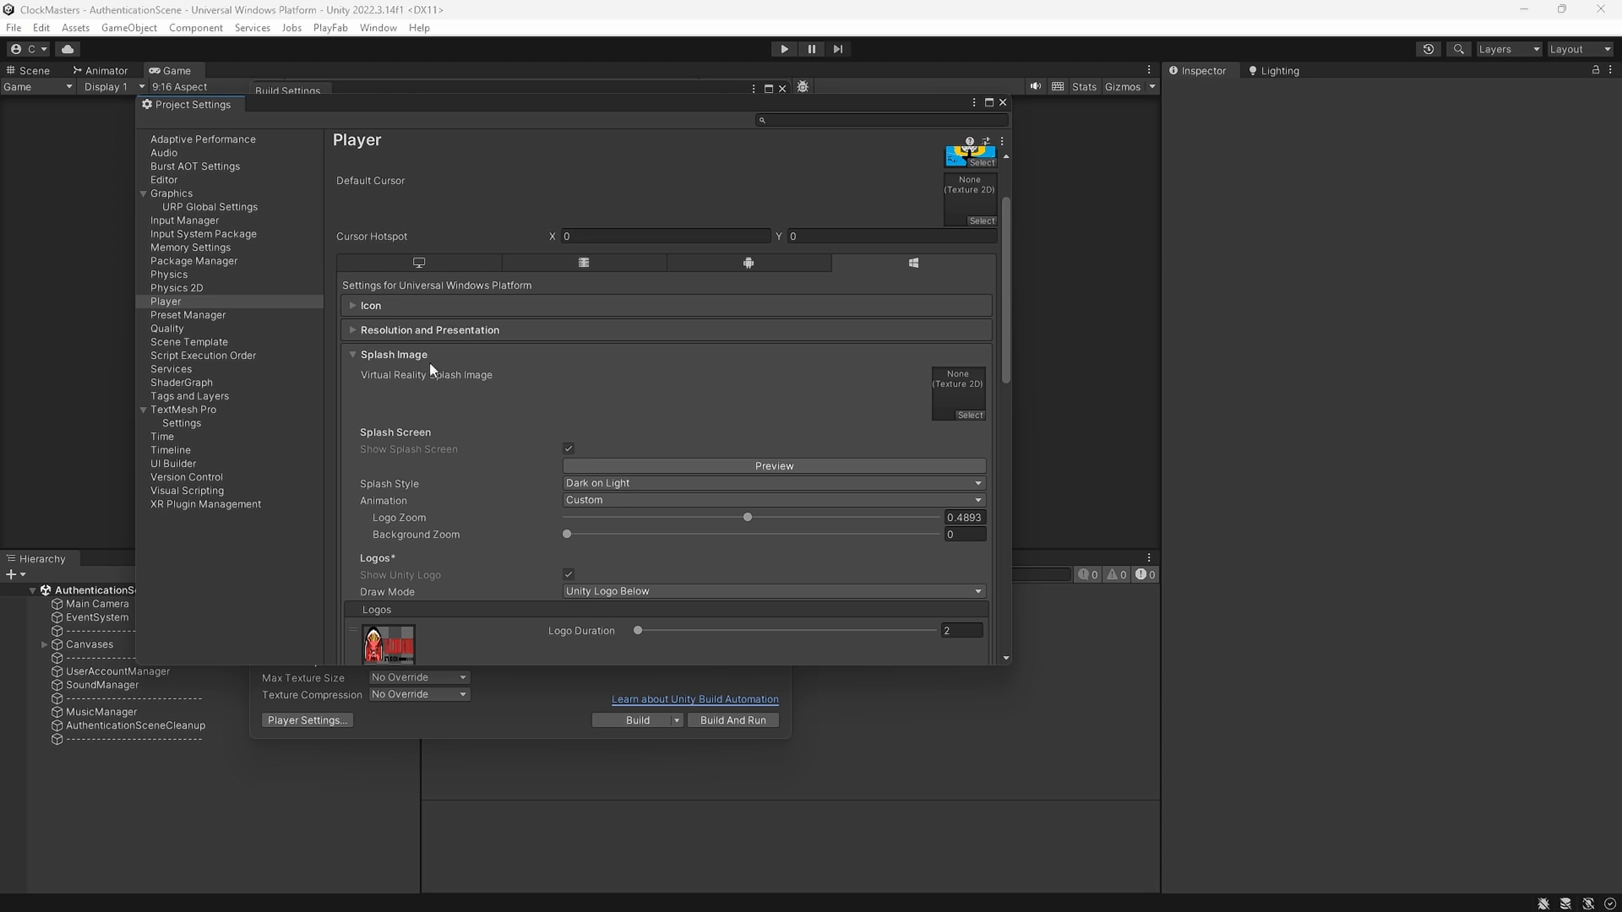
scroll(475, 476, down, 3)
scroll(463, 470, down, 6)
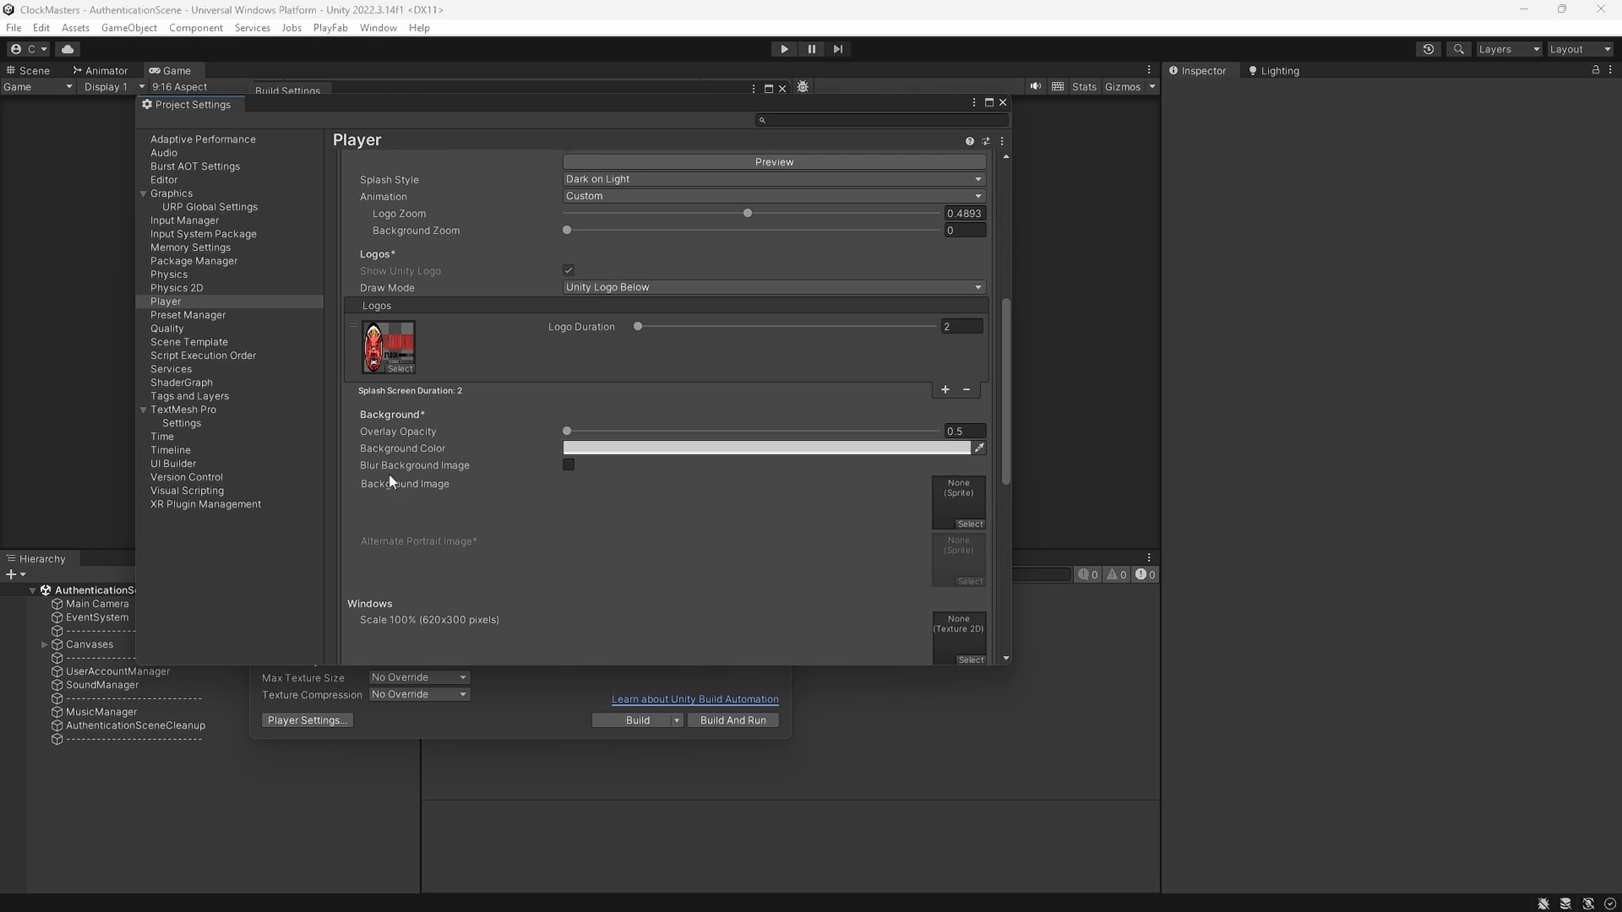
scroll(400, 477, down, 7)
scroll(417, 470, up, 7)
scroll(419, 468, down, 10)
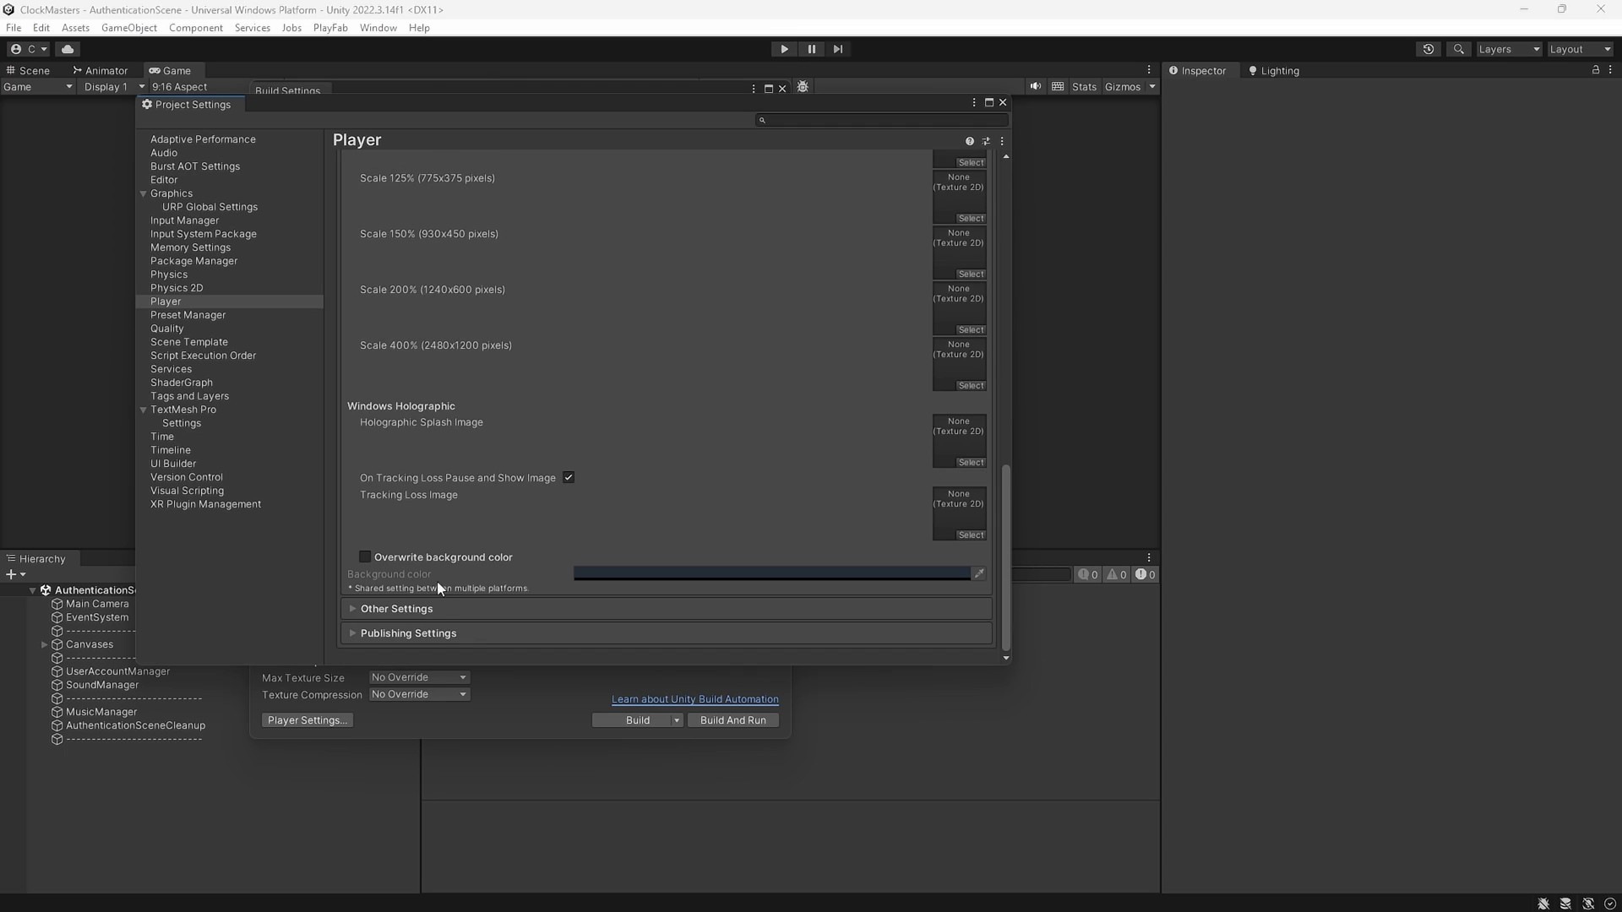
Expand Other Settings and review the IL2CPP backend and .NET Standard 2.1 API compatibility
click(438, 608)
scroll(439, 601, down, 6)
scroll(440, 601, down, 15)
scroll(470, 455, up, 15)
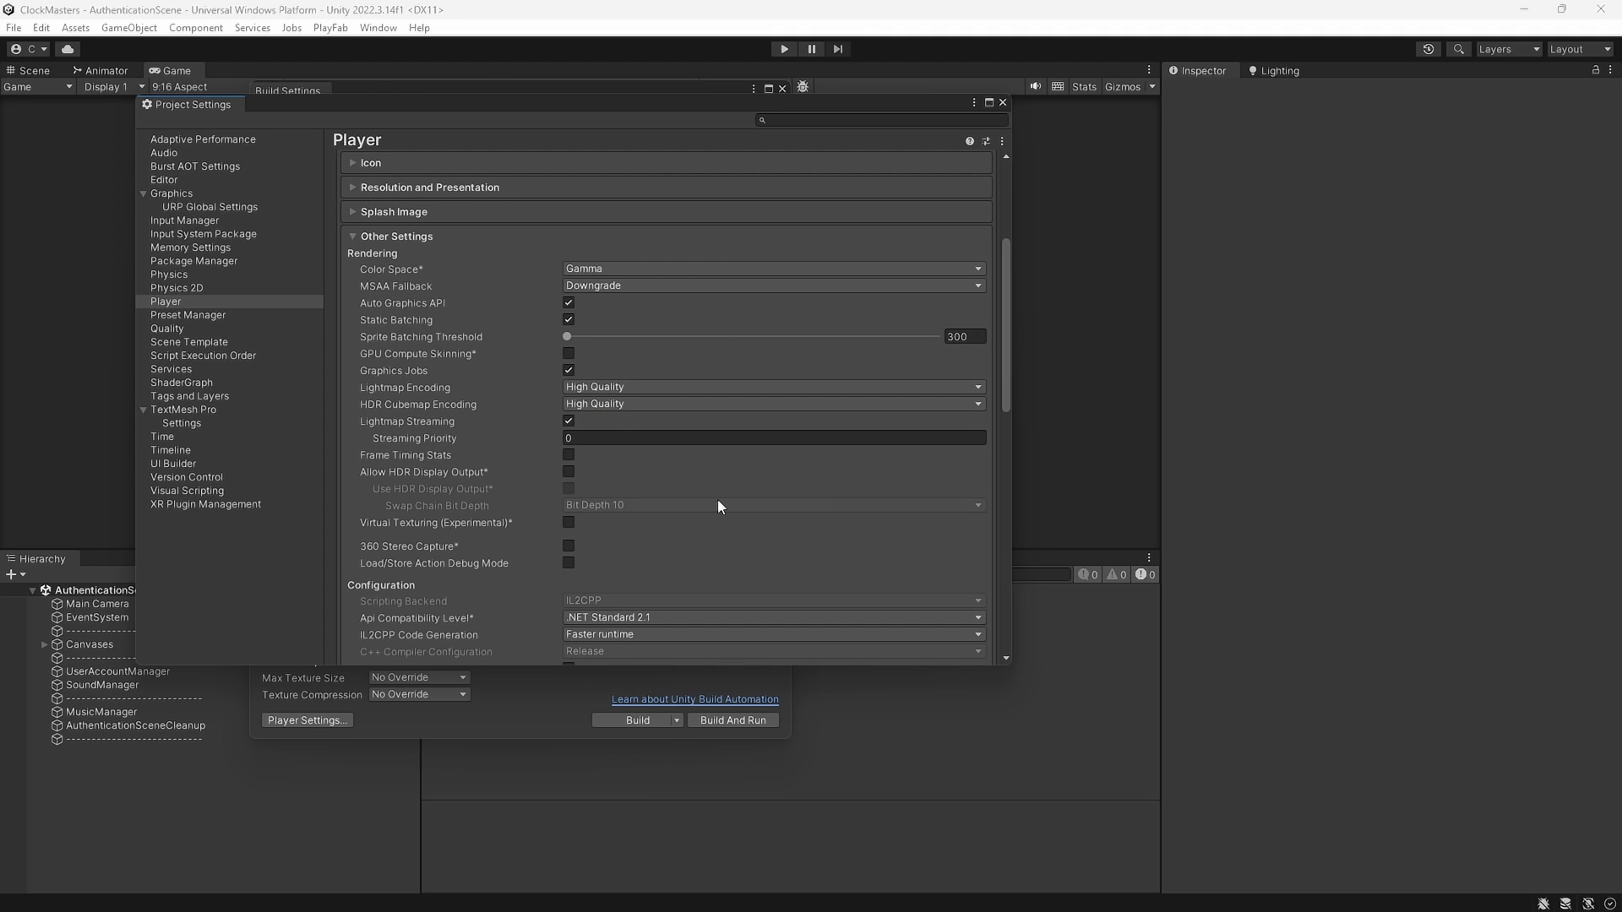
scroll(717, 503, down, 3)
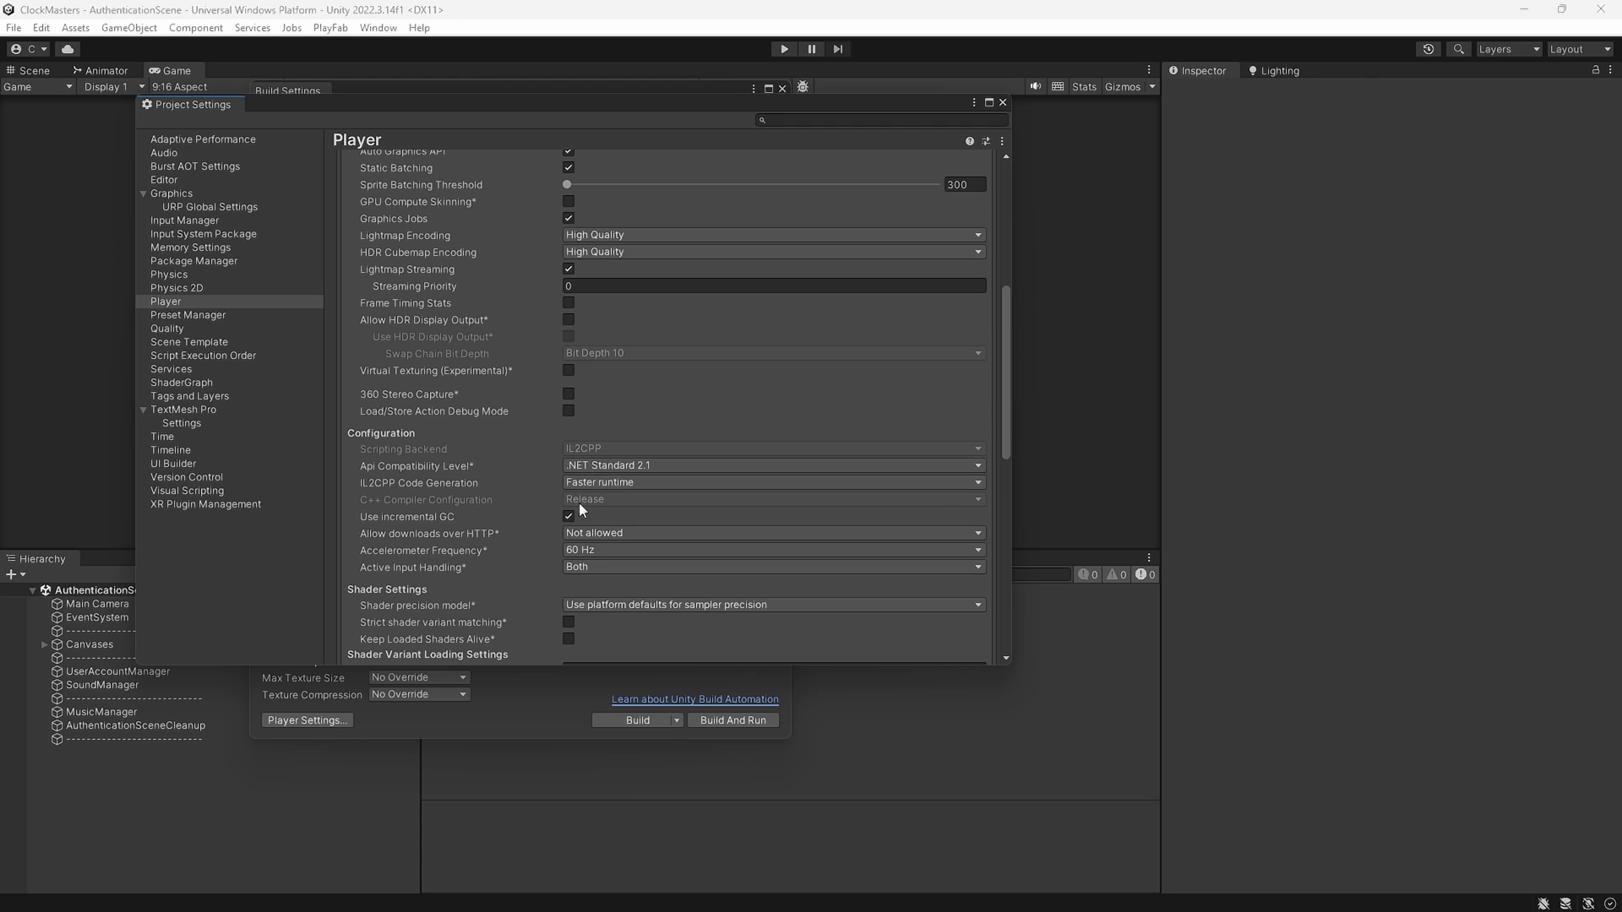
scroll(580, 502, down, 4)
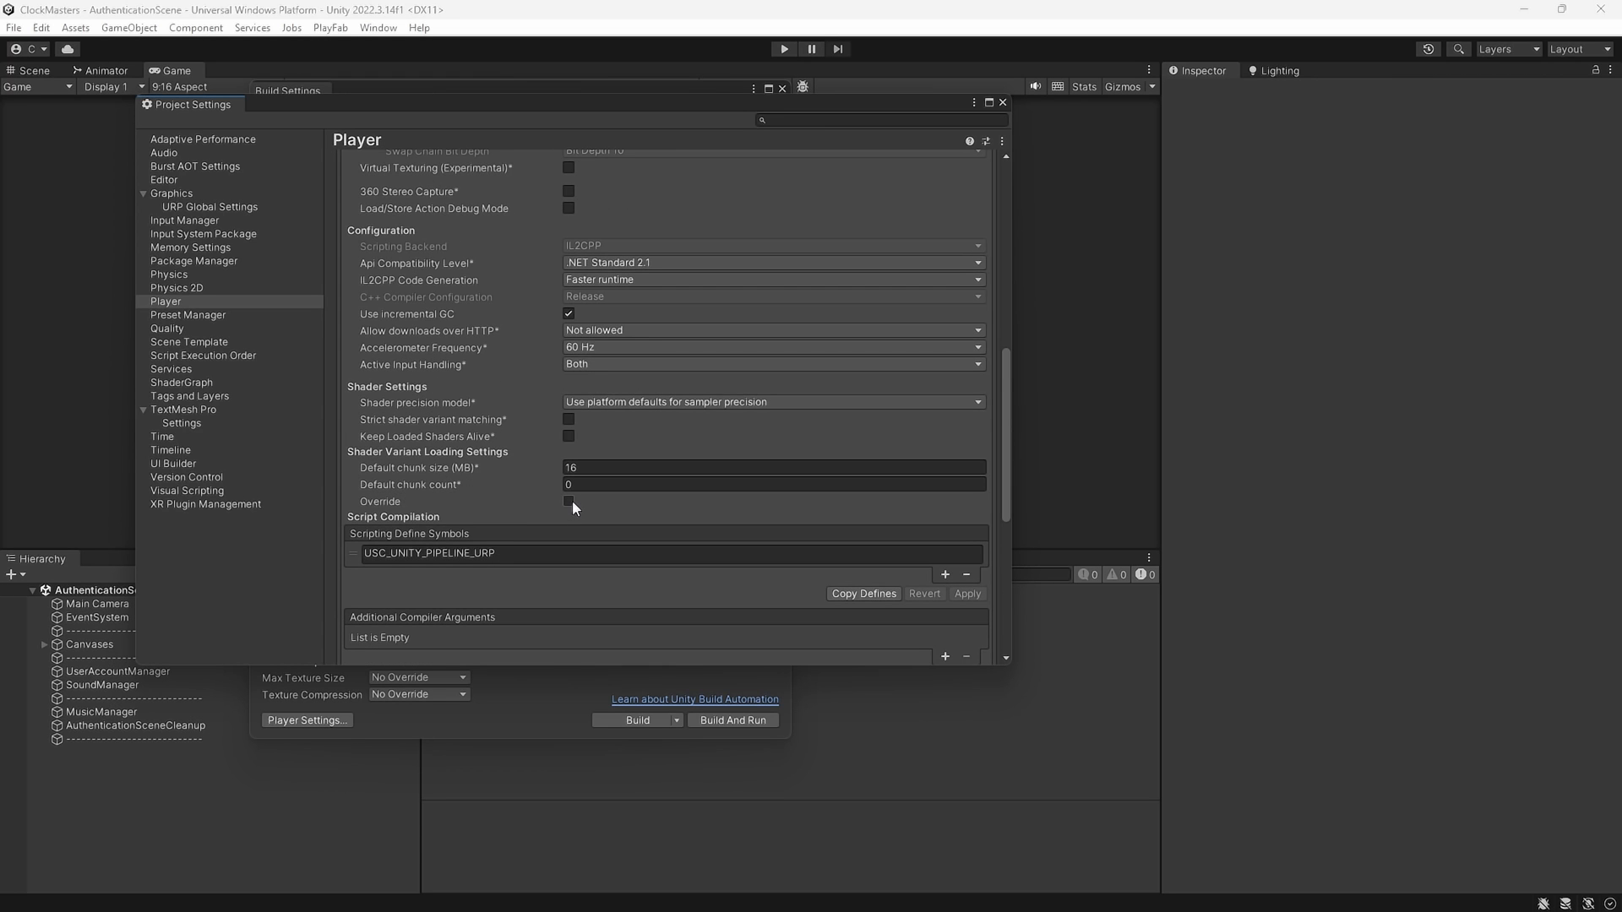
scroll(540, 494, down, 5)
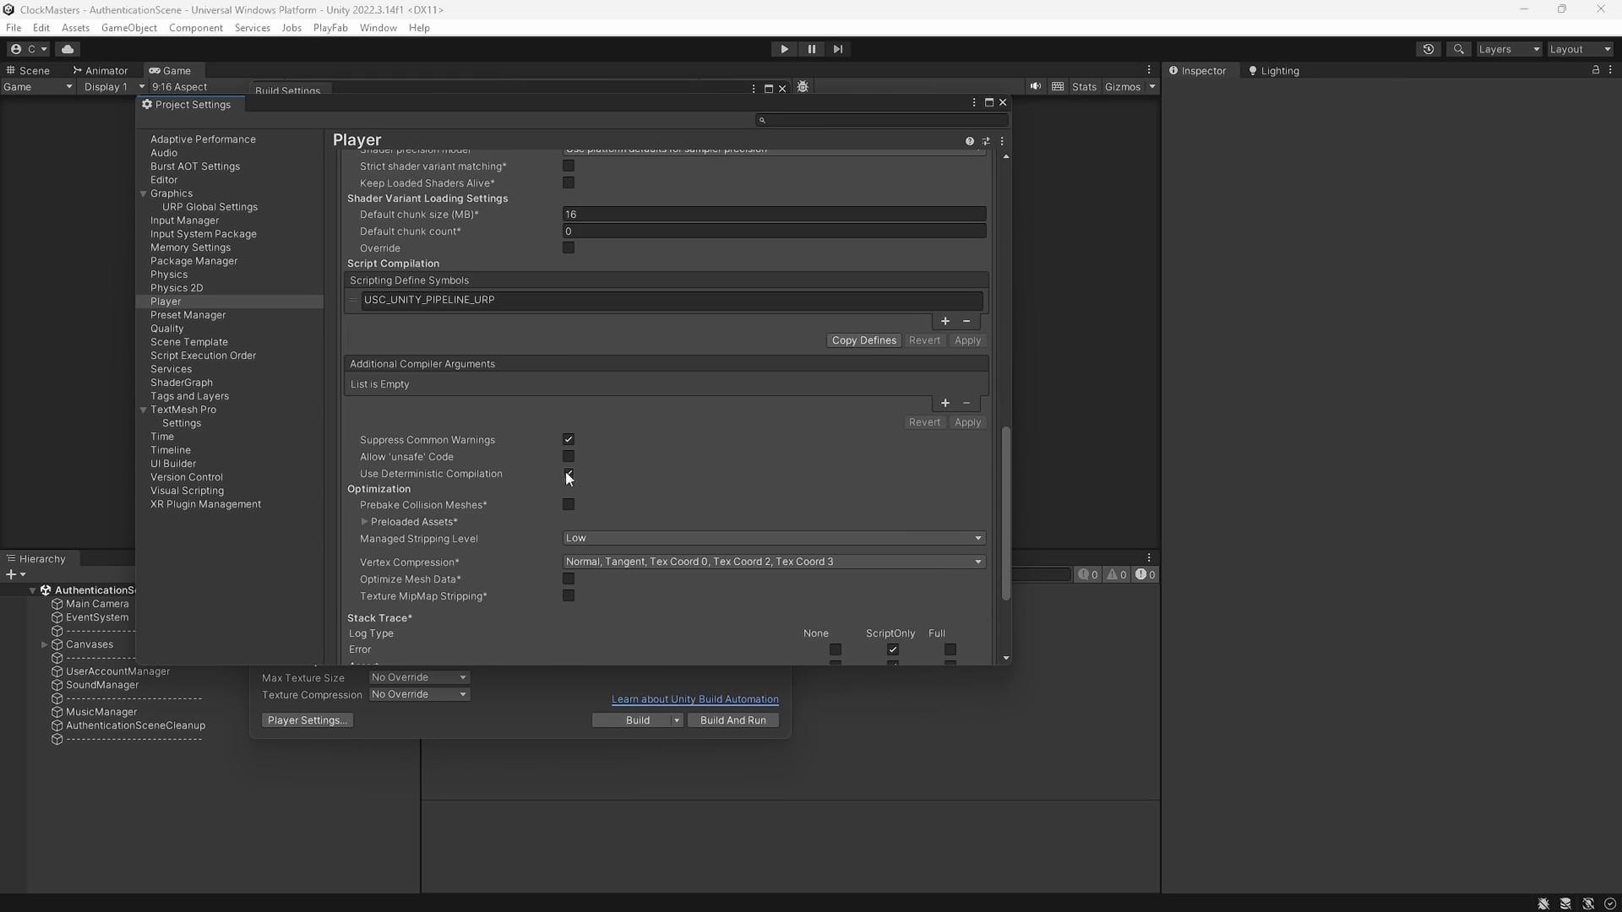
scroll(398, 510, down, 3)
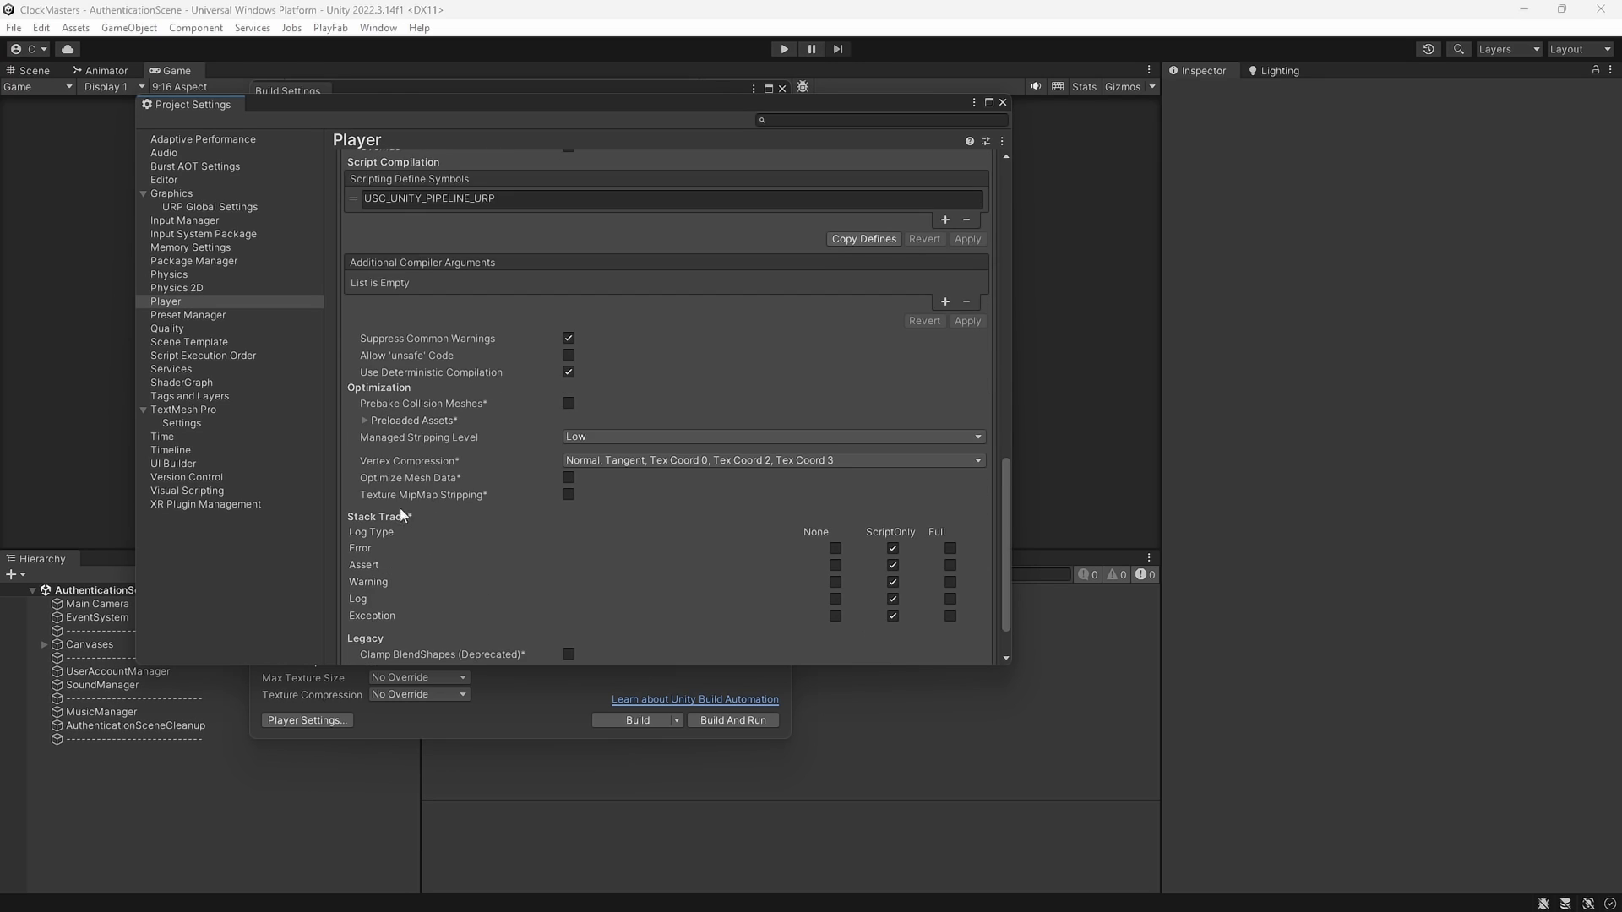
scroll(427, 495, up, 3)
scroll(433, 495, up, 1)
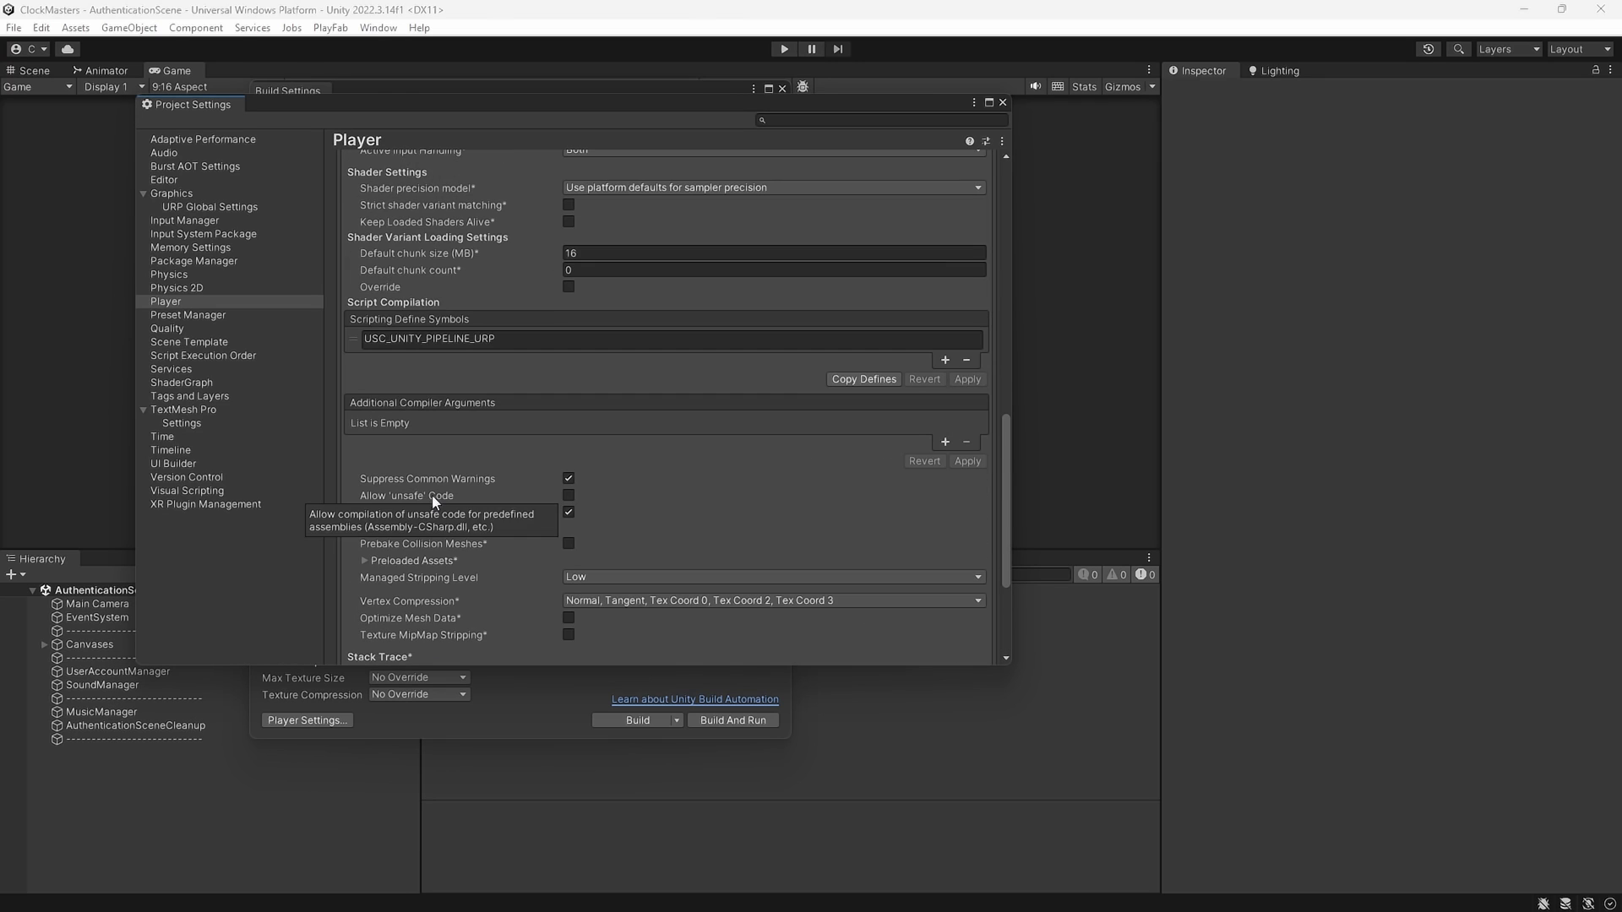
scroll(439, 495, down, 4)
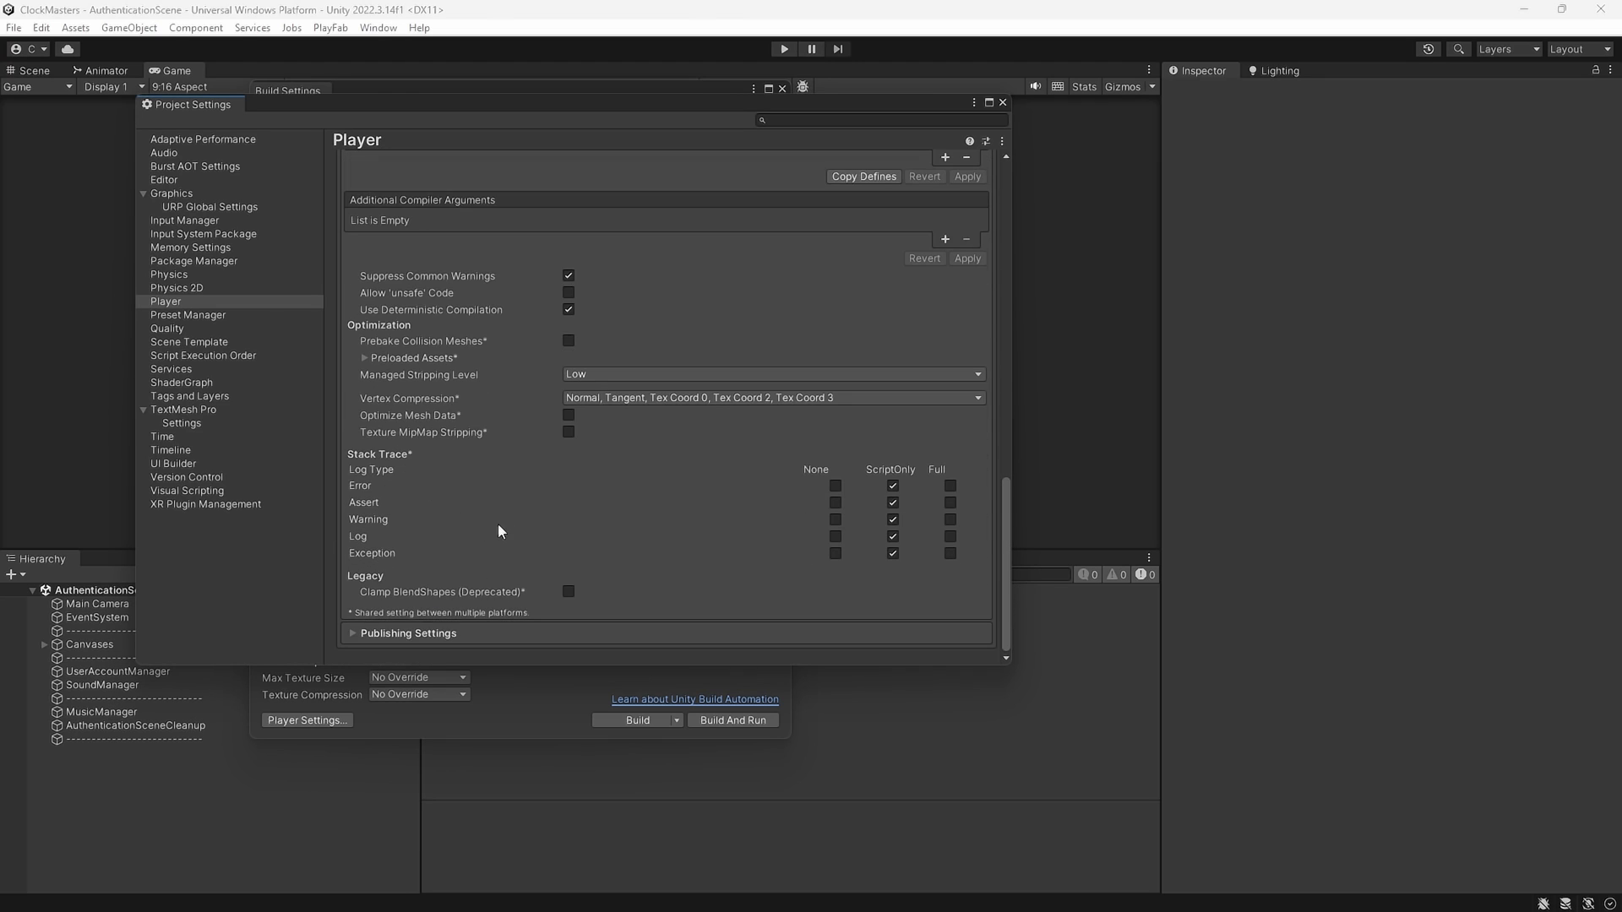
scroll(498, 524, up, 12)
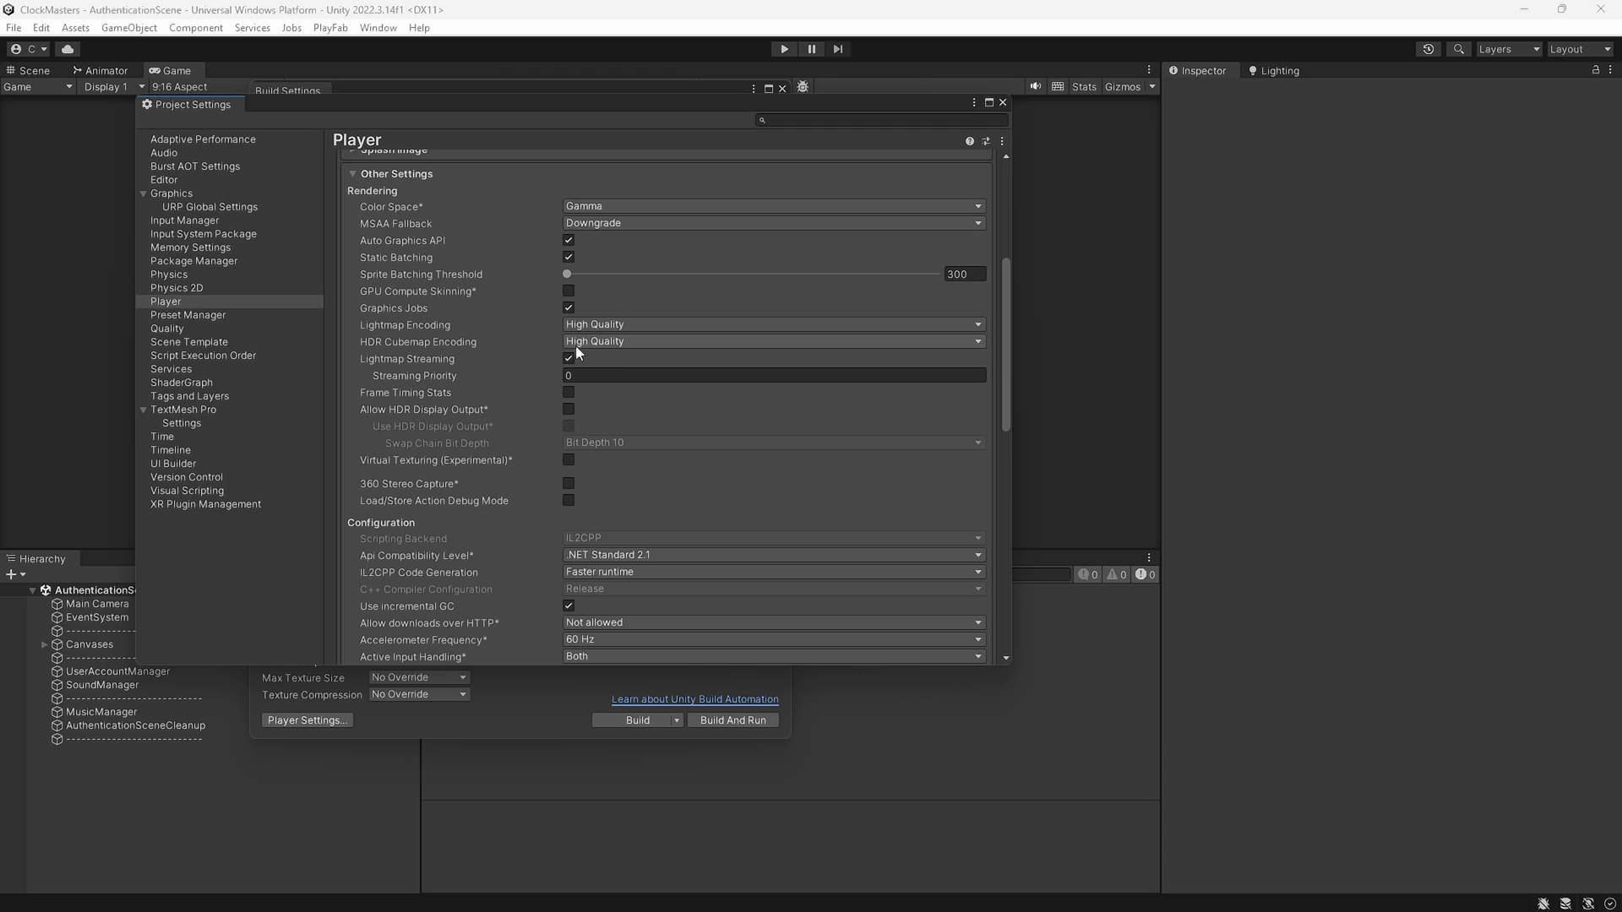
scroll(477, 483, down, 12)
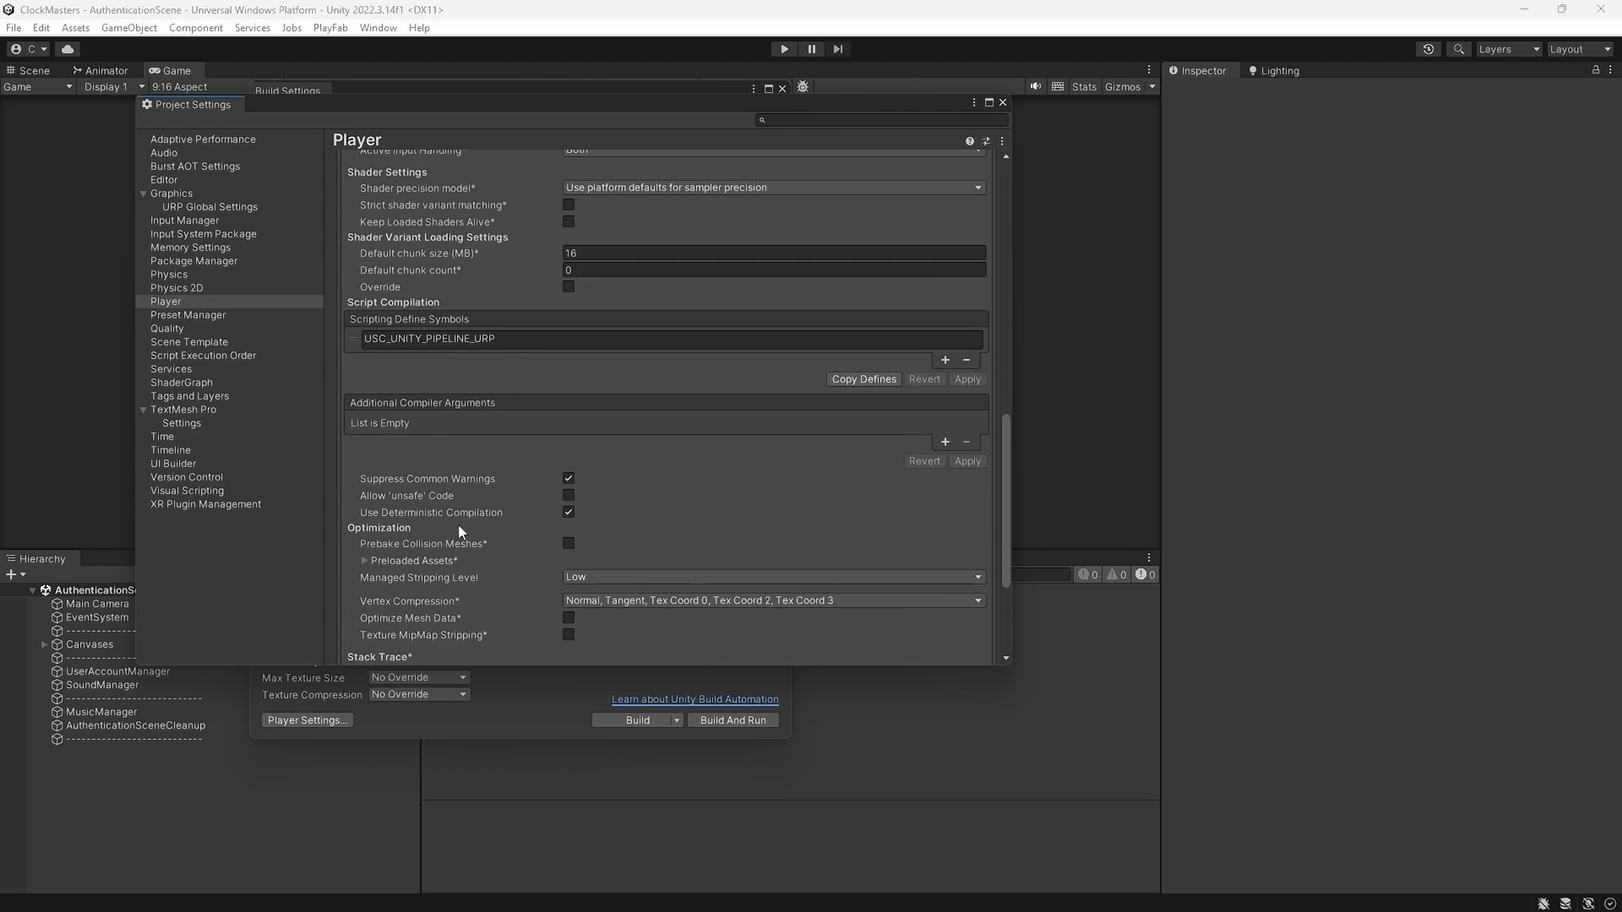
Expand Publishing Settings and change the Player Version from 0.8.1 to 0.8.8
click(433, 631)
scroll(464, 561, down, 10)
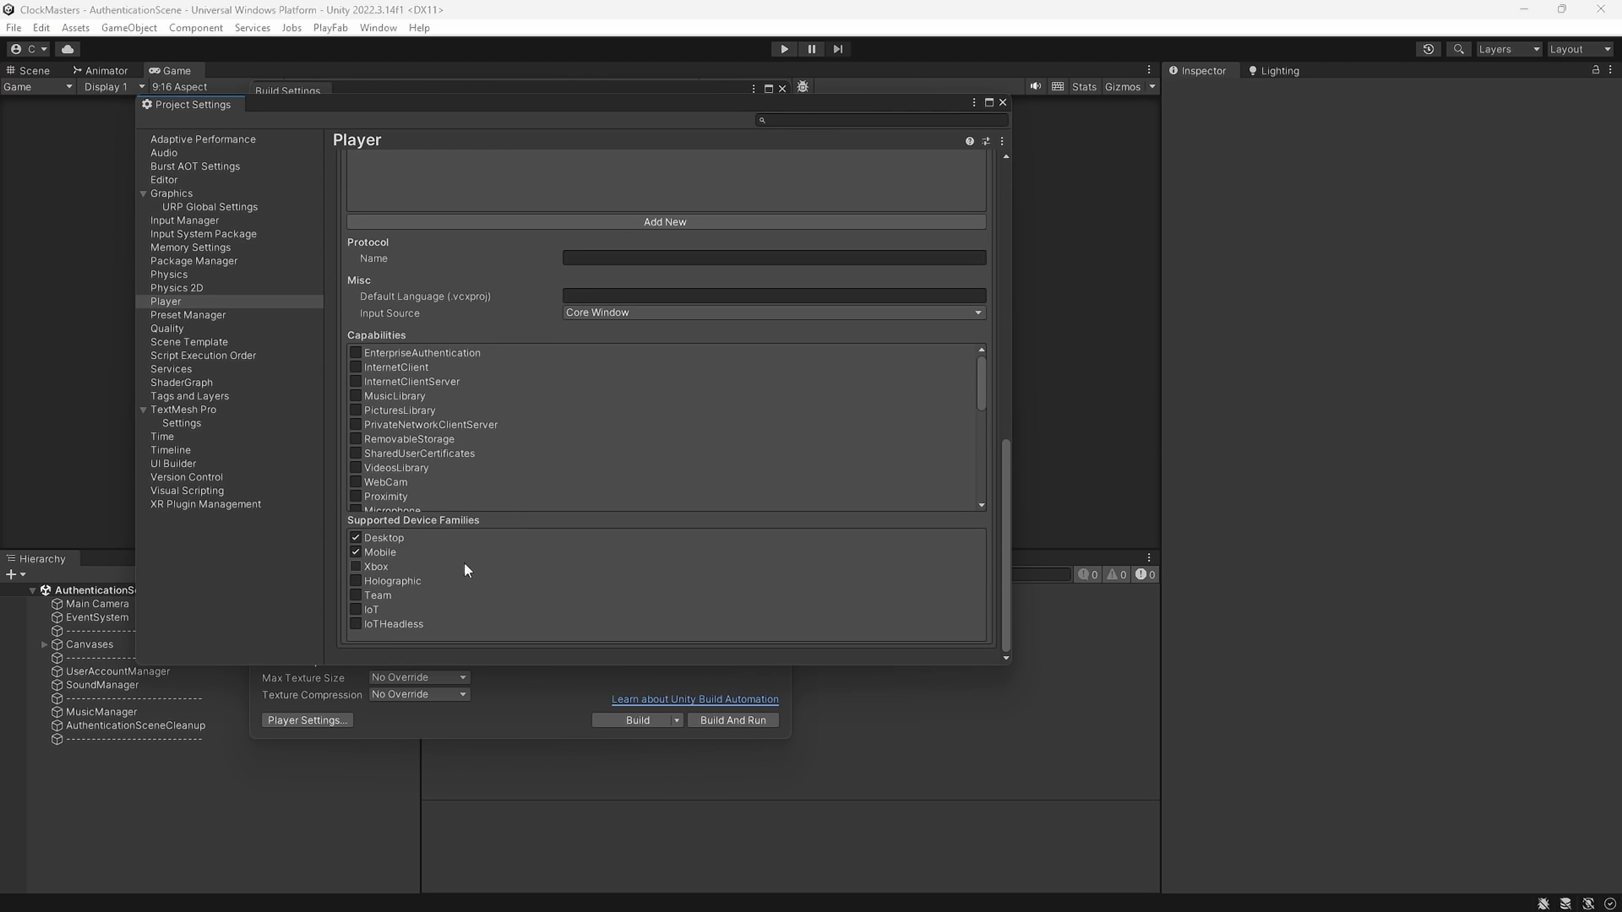
scroll(485, 544, up, 1)
scroll(422, 398, up, 12)
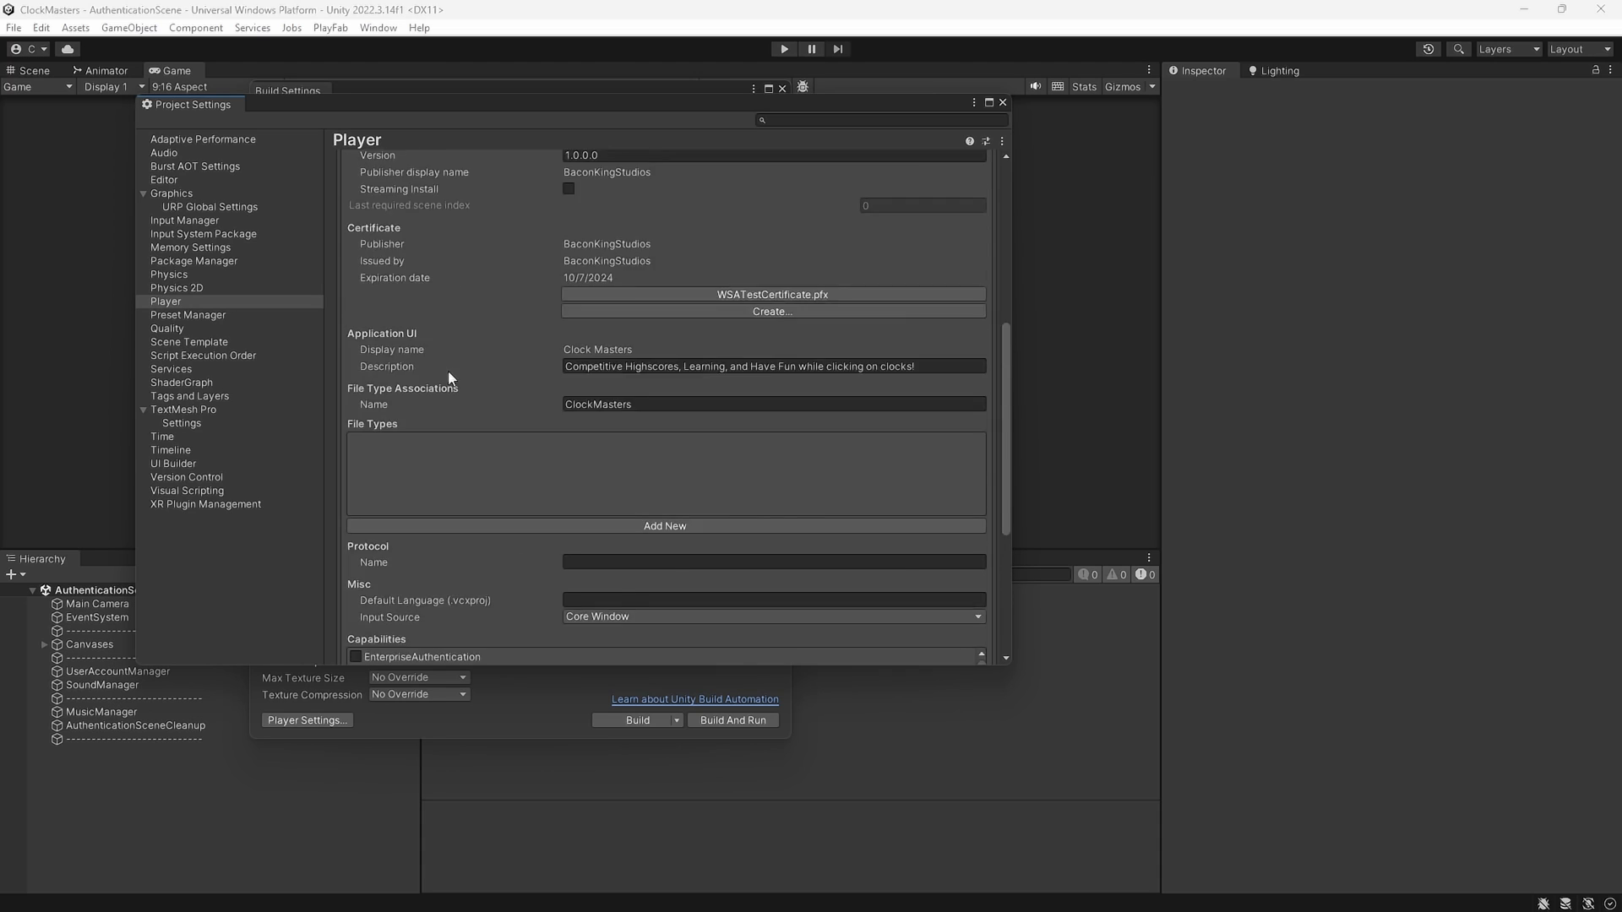
scroll(473, 391, down, 2)
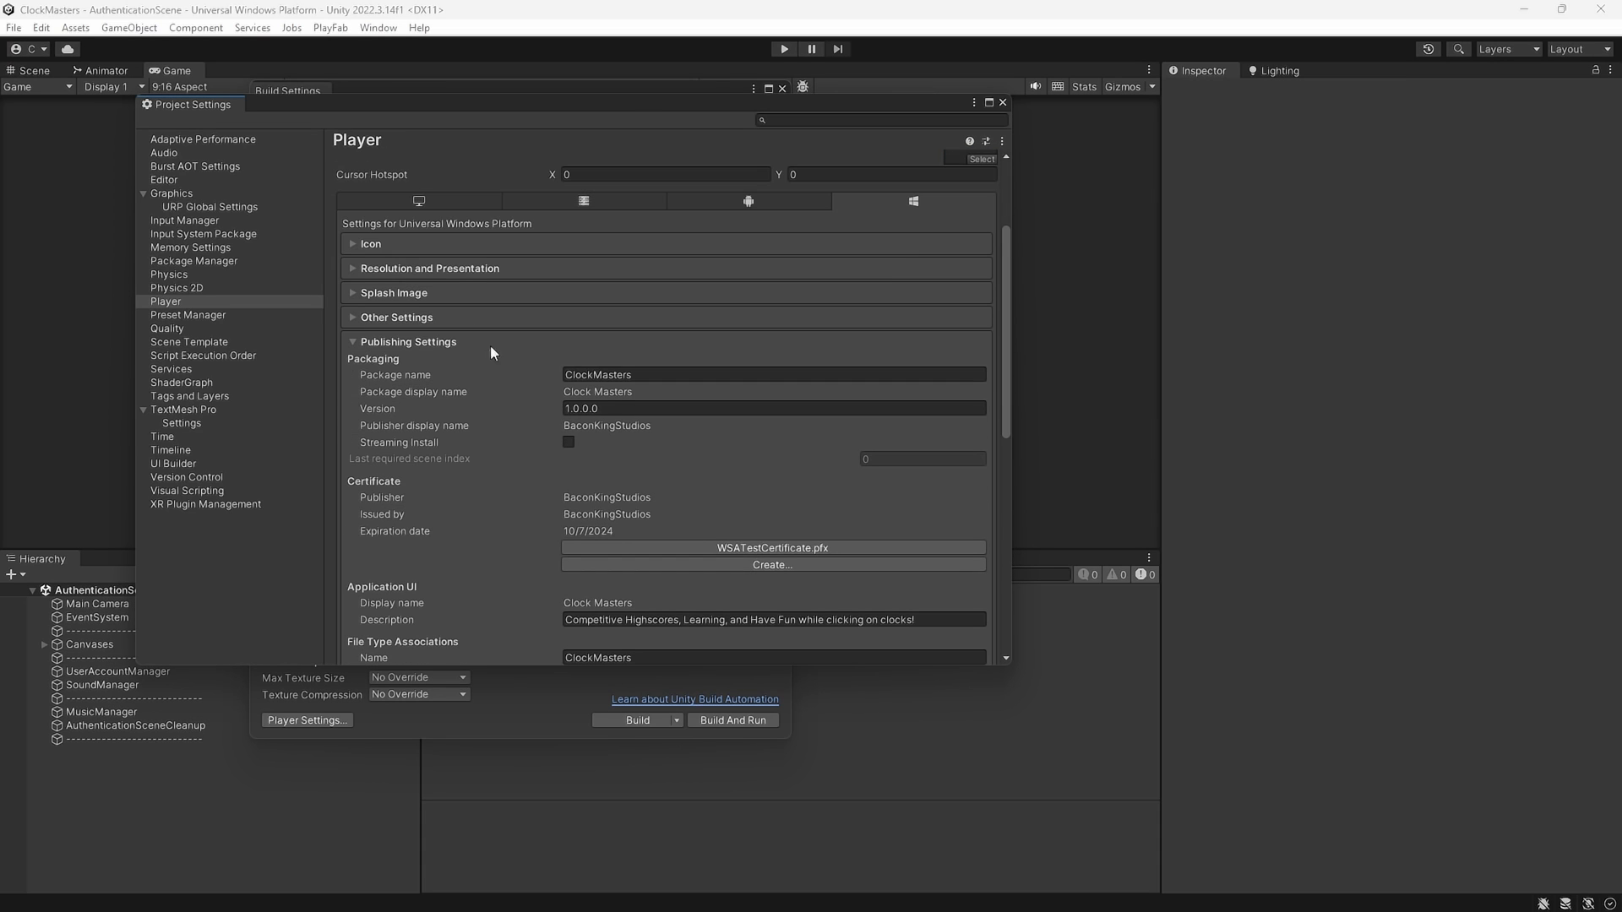
scroll(421, 385, up, 3)
double_click(599, 187)
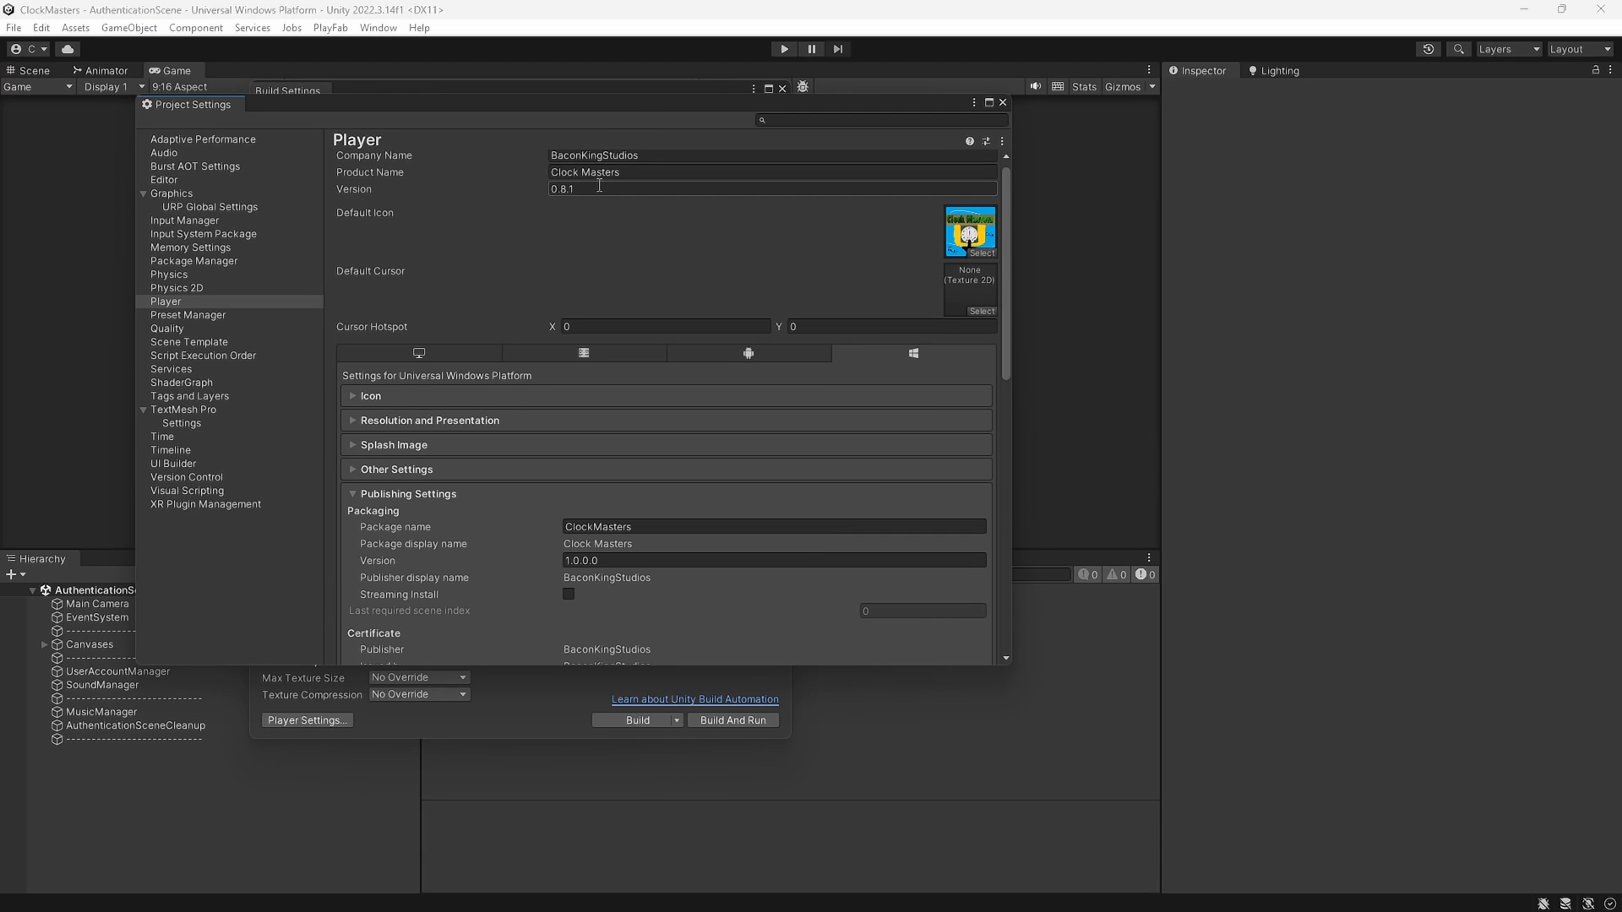
triple_click(600, 189)
click(602, 190)
key(BackSpace)
text(7)
key(Return)
Paste 0.8.8 into the UWP package Version field
scroll(574, 400, down, 5)
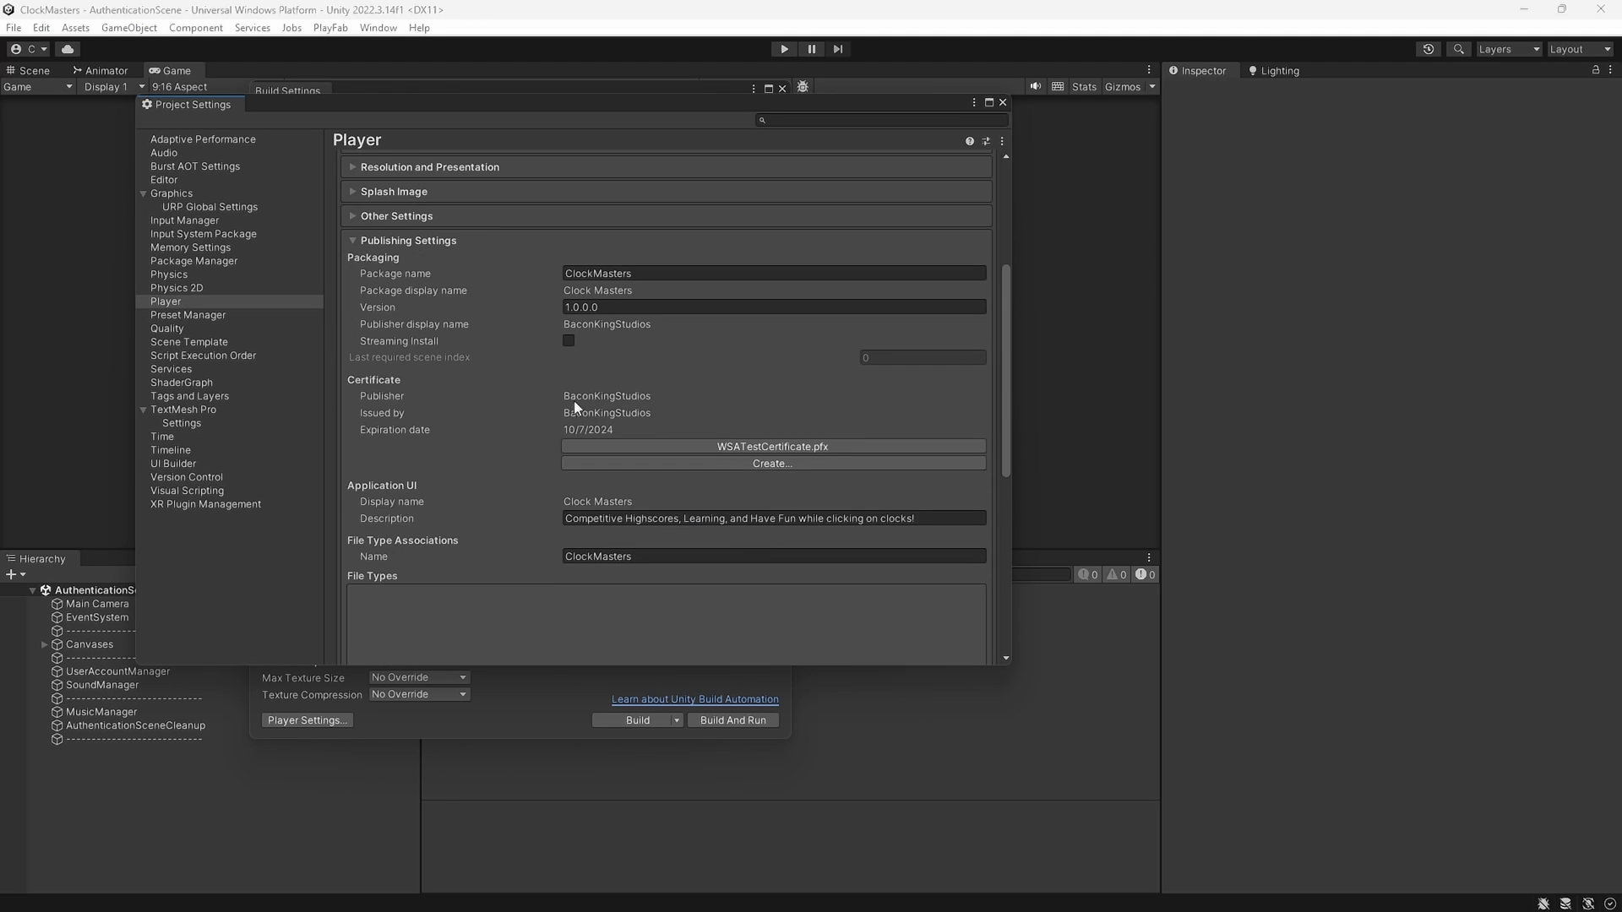
click(614, 307)
text(0.8.8)
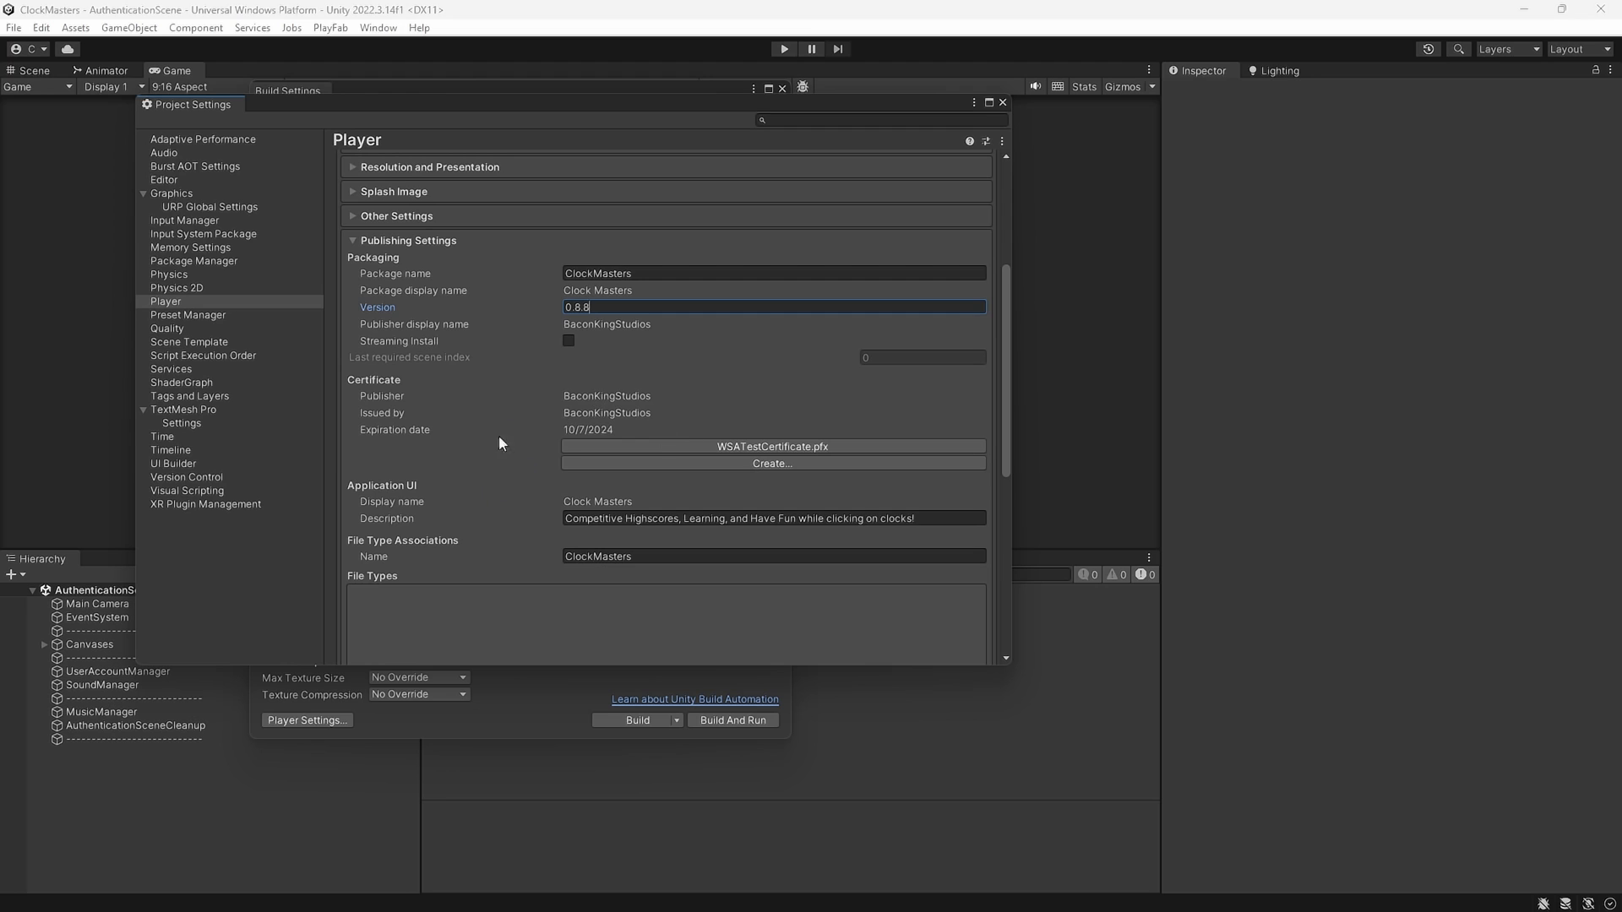
Dismiss the Create Test Certificate dialog, keeping WSATestCertificate.pfx, and select the Description field
click(641, 463)
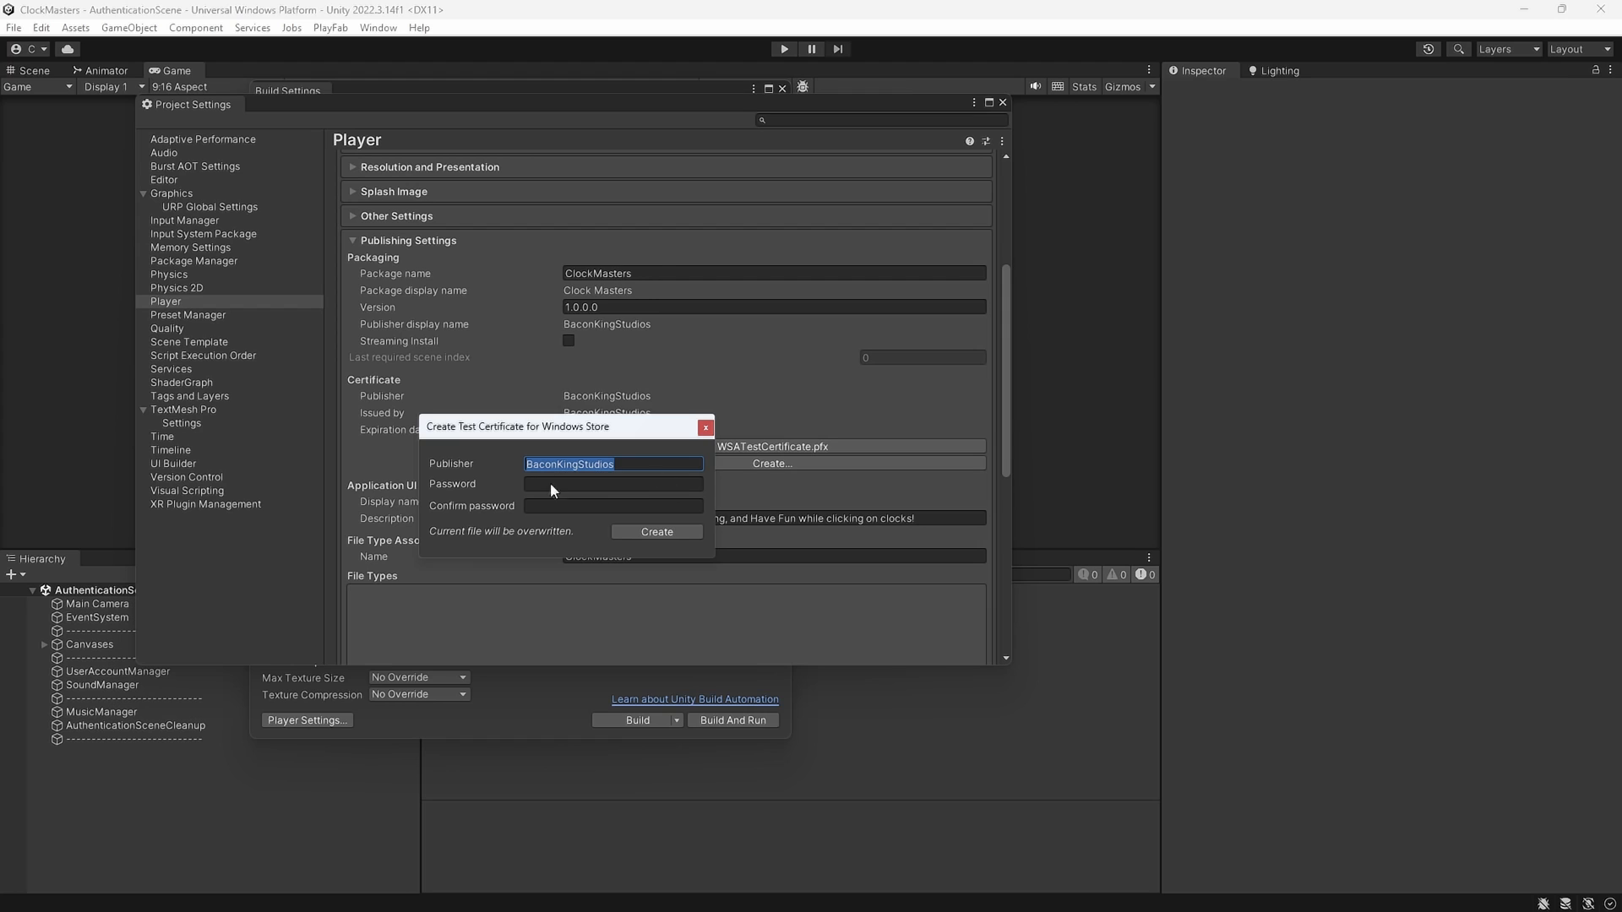
click(706, 429)
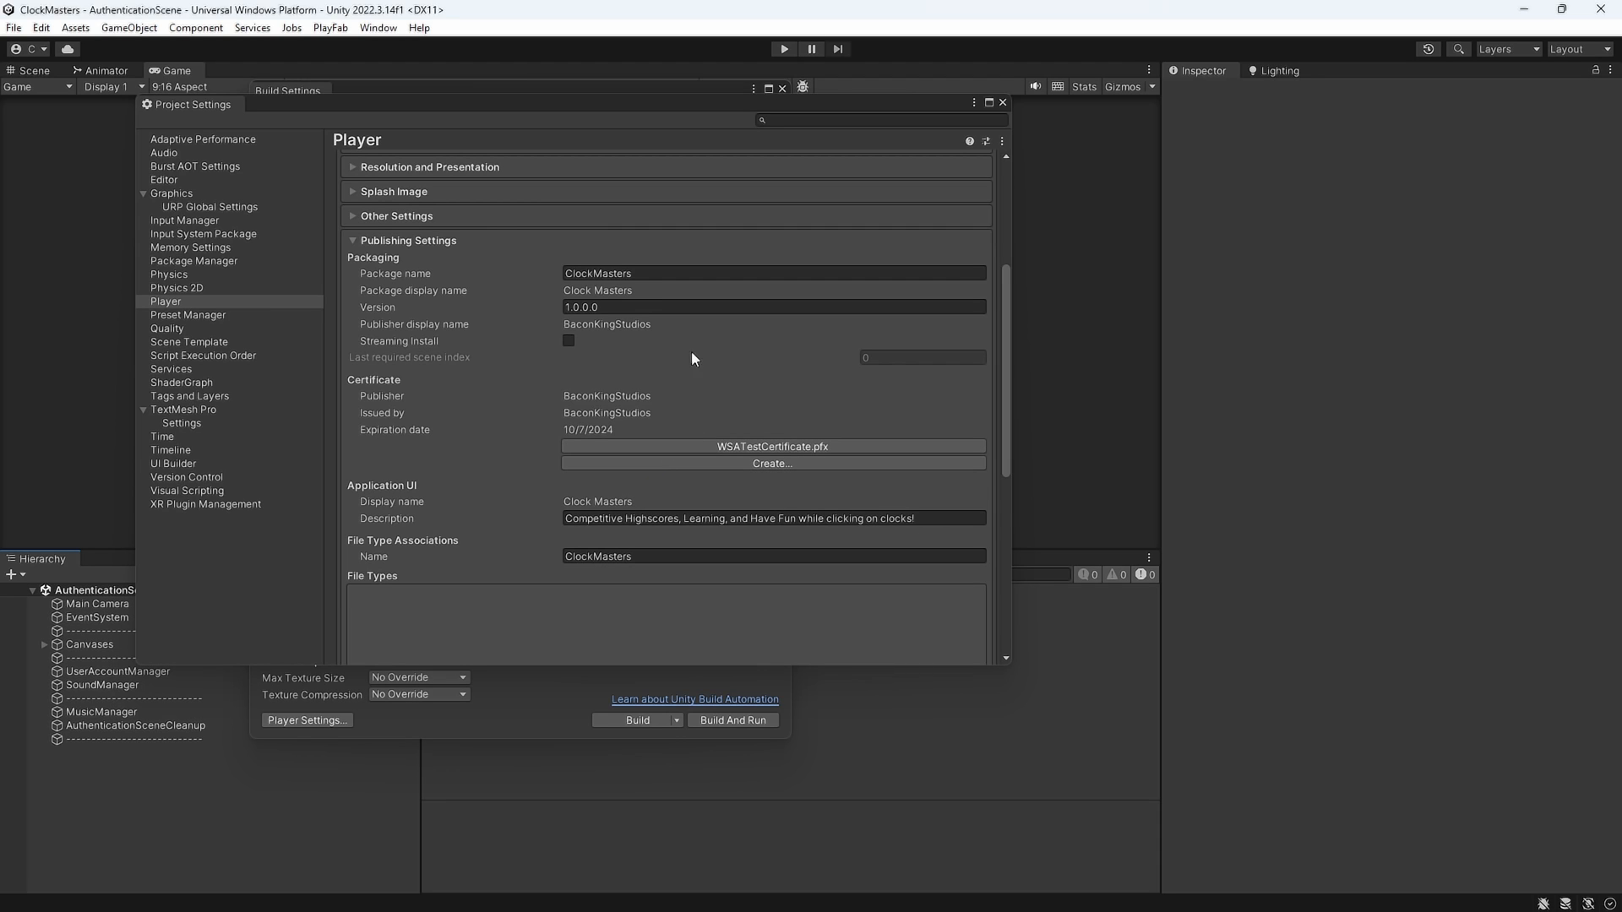
scroll(691, 387, down, 3)
scroll(507, 405, down, 4)
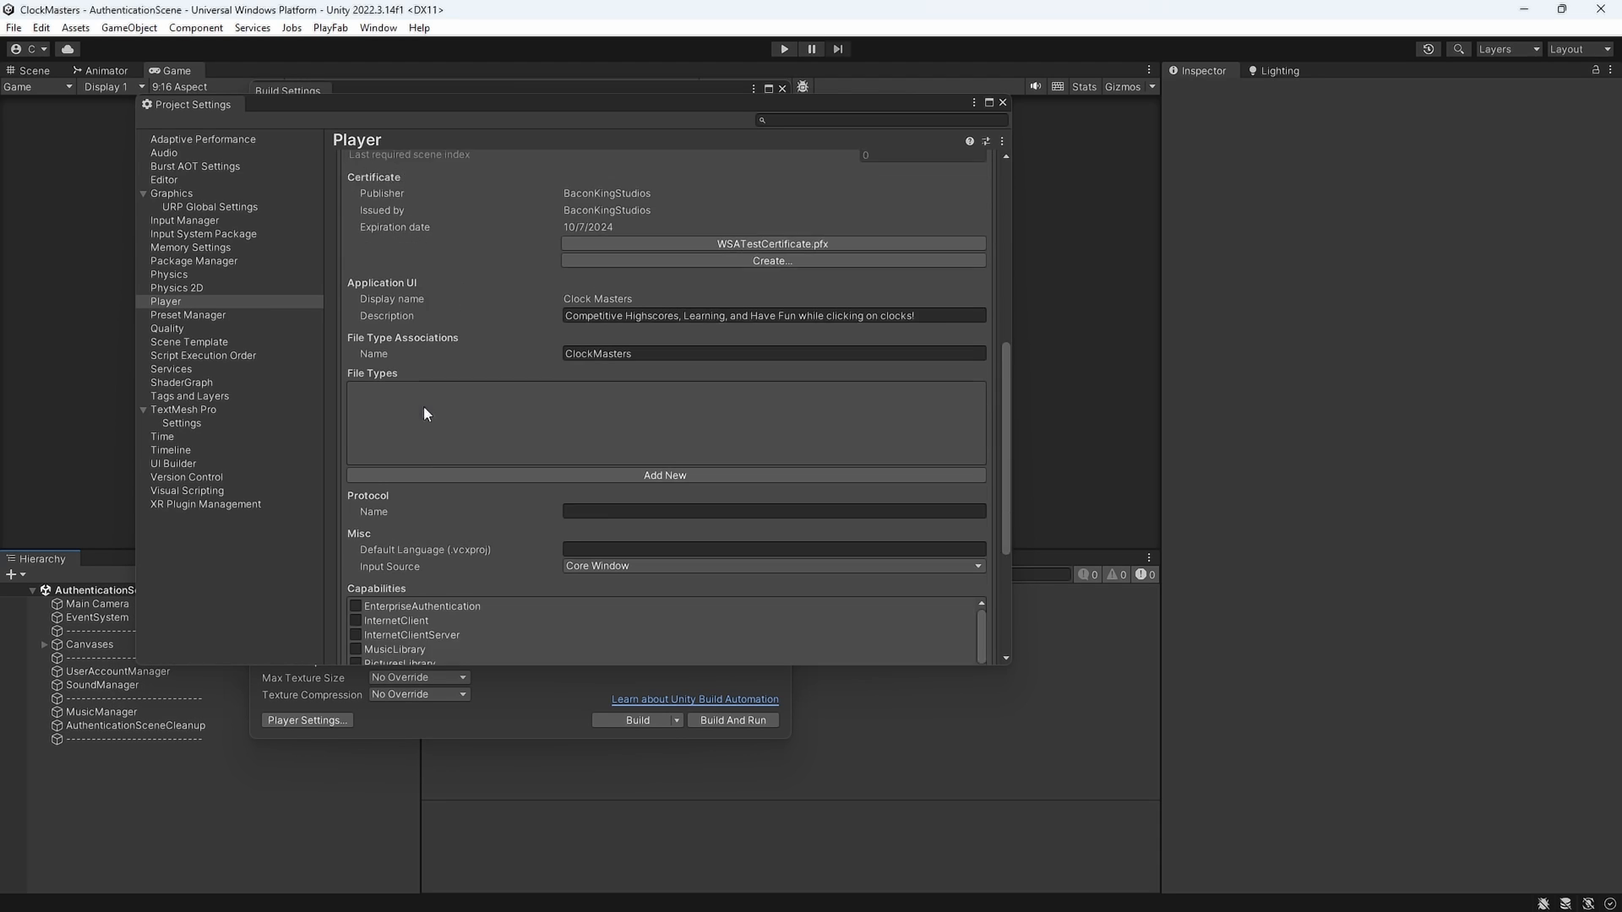
click(621, 265)
scroll(580, 408, down, 5)
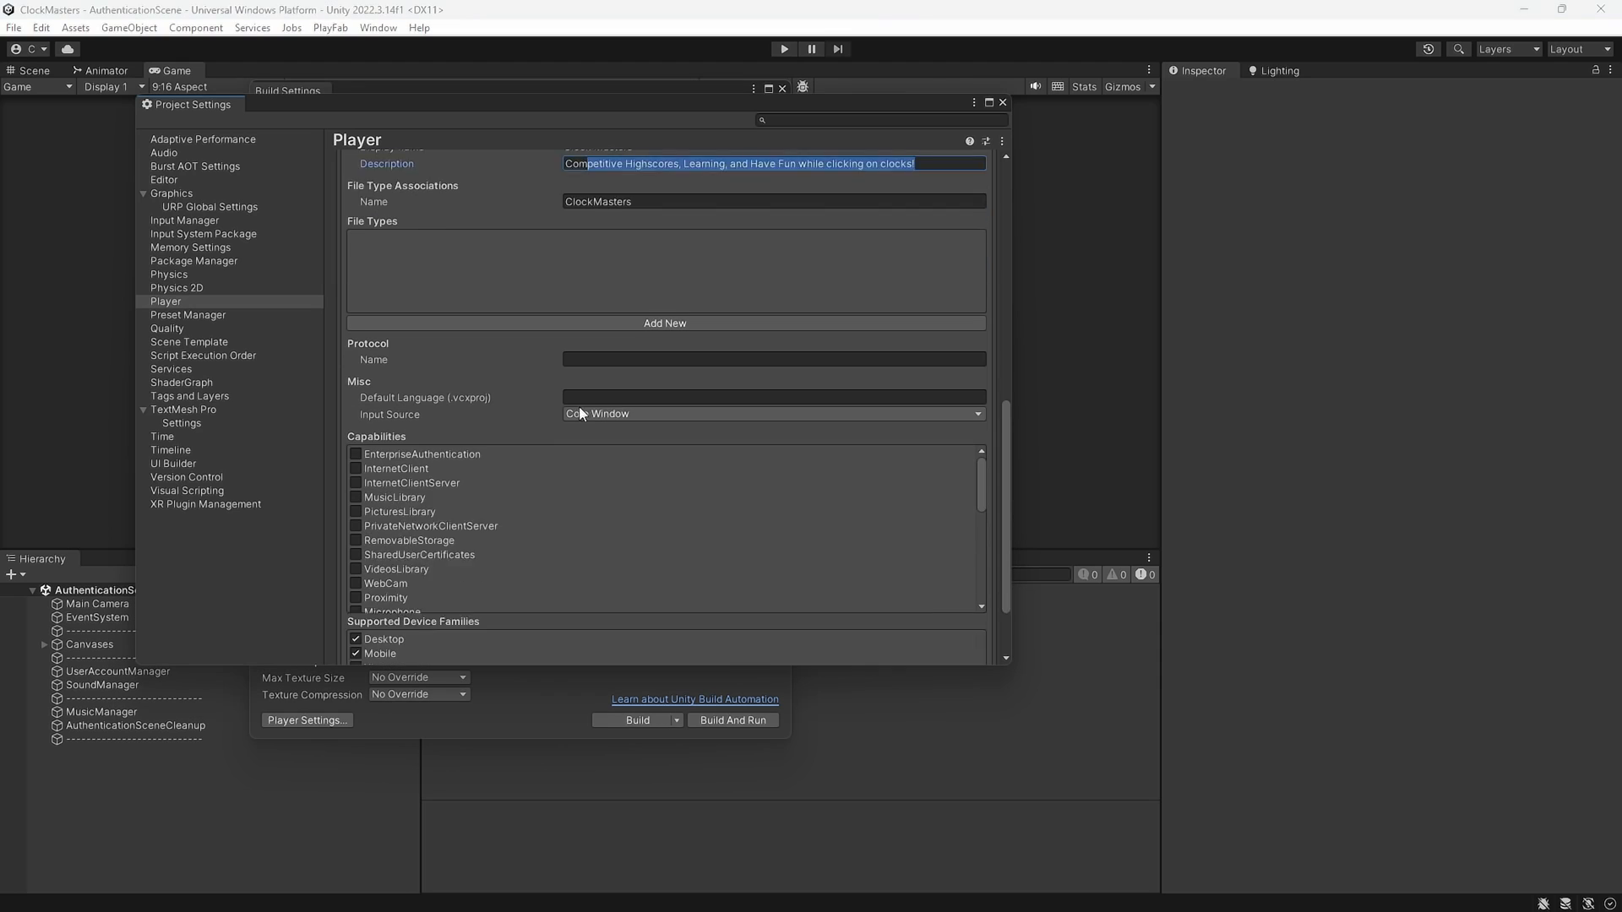
scroll(494, 353, down, 1)
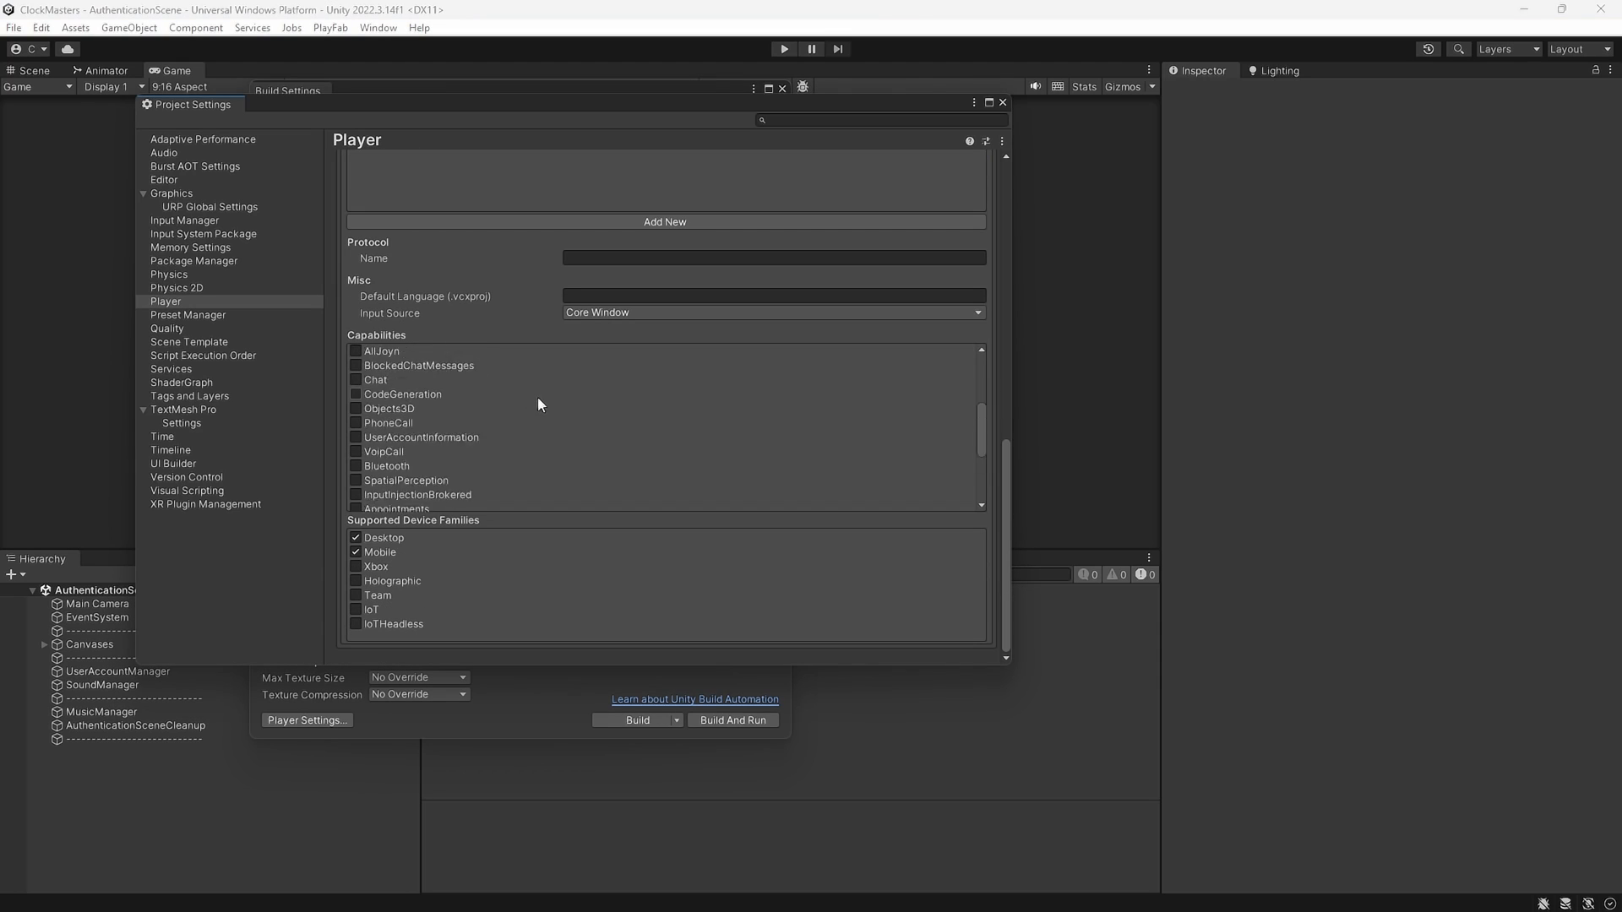
scroll(553, 410, up, 1)
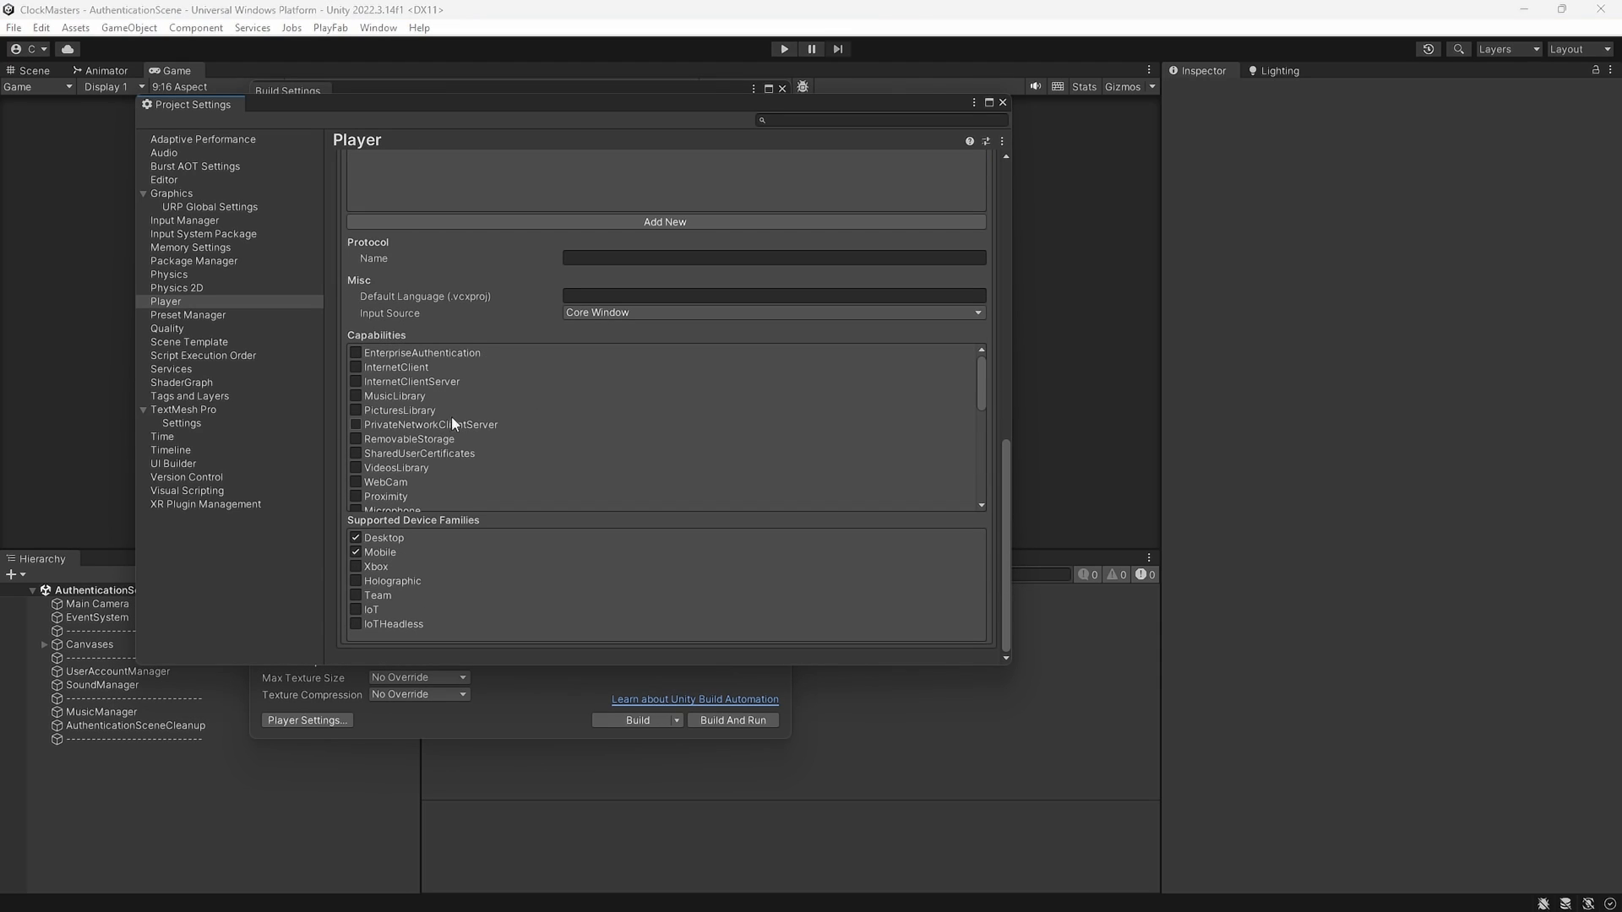
scroll(464, 420, down, 5)
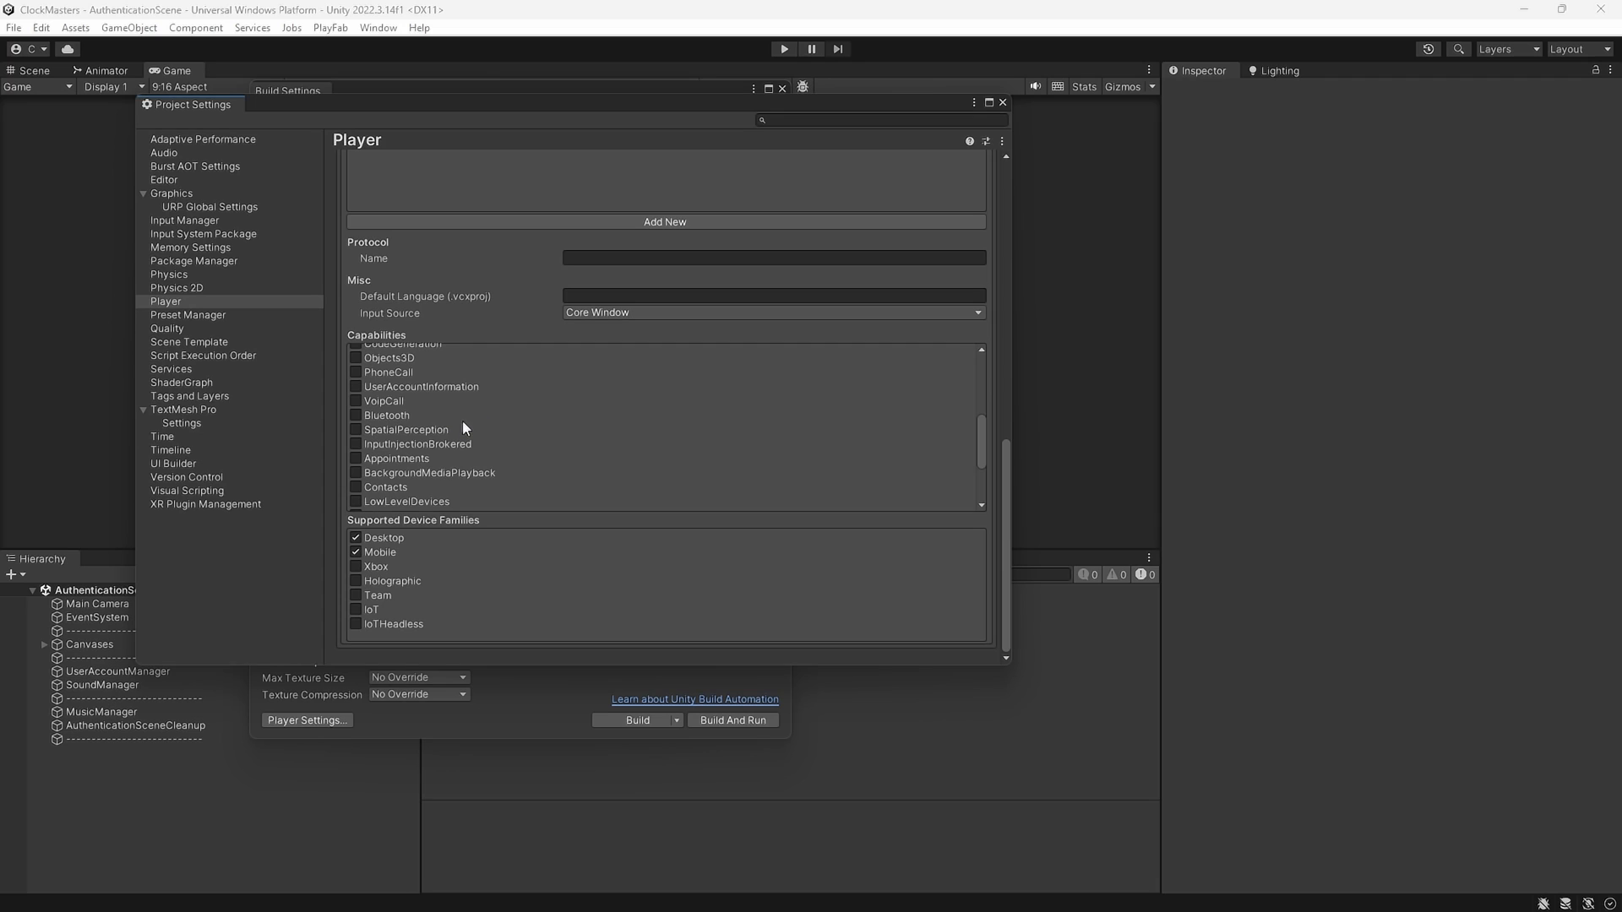
scroll(470, 429, down, 3)
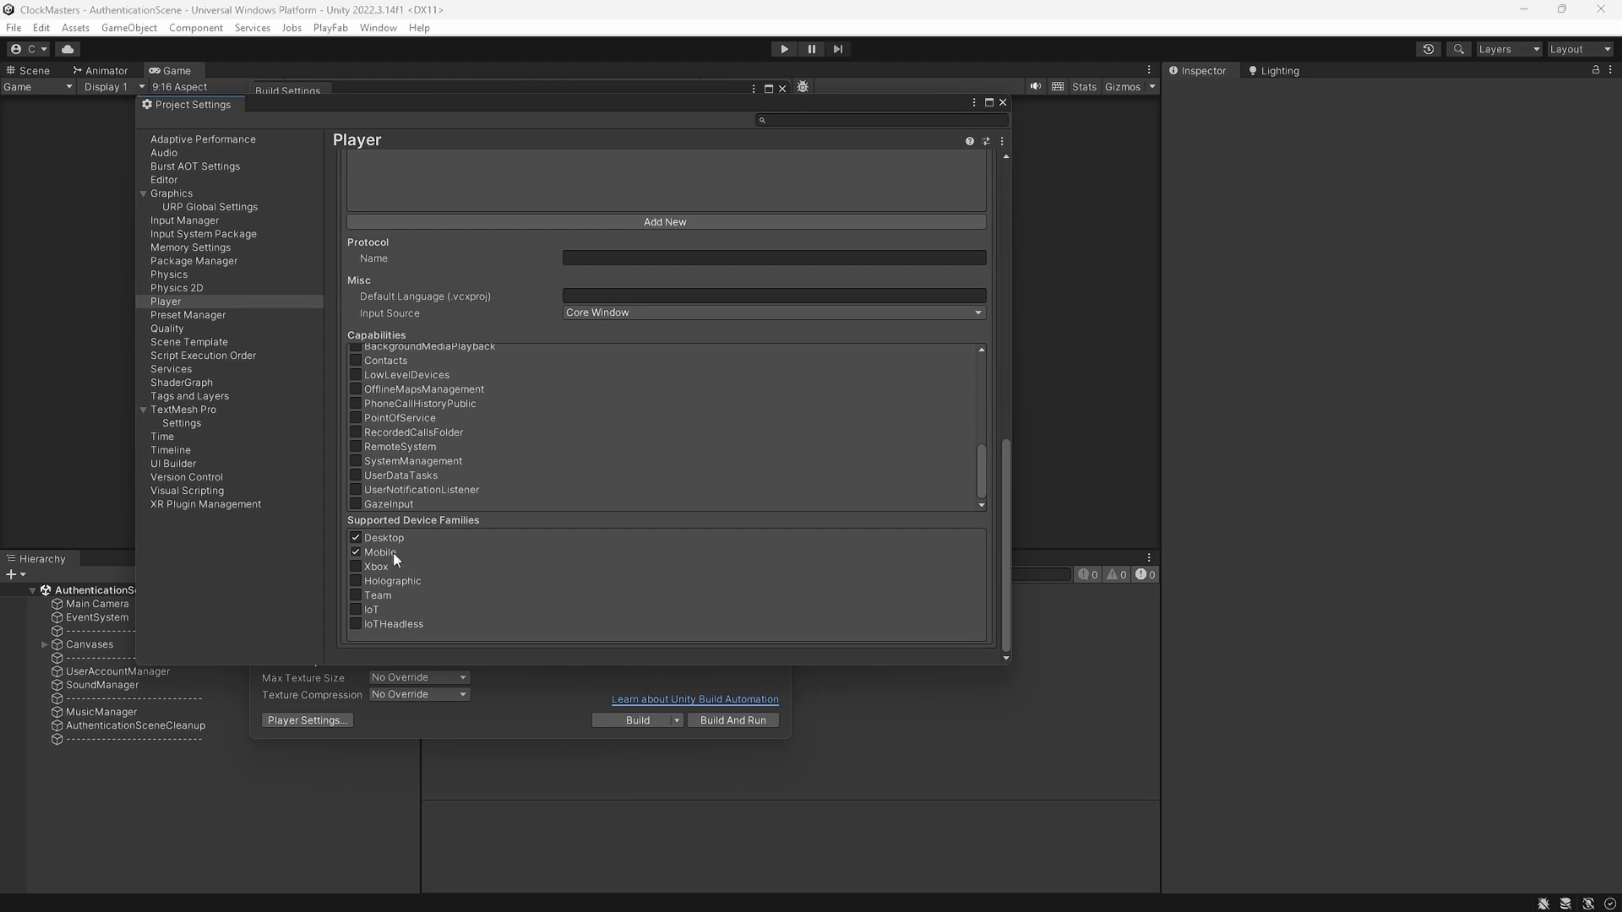
scroll(462, 541, up, 2)
scroll(459, 541, up, 5)
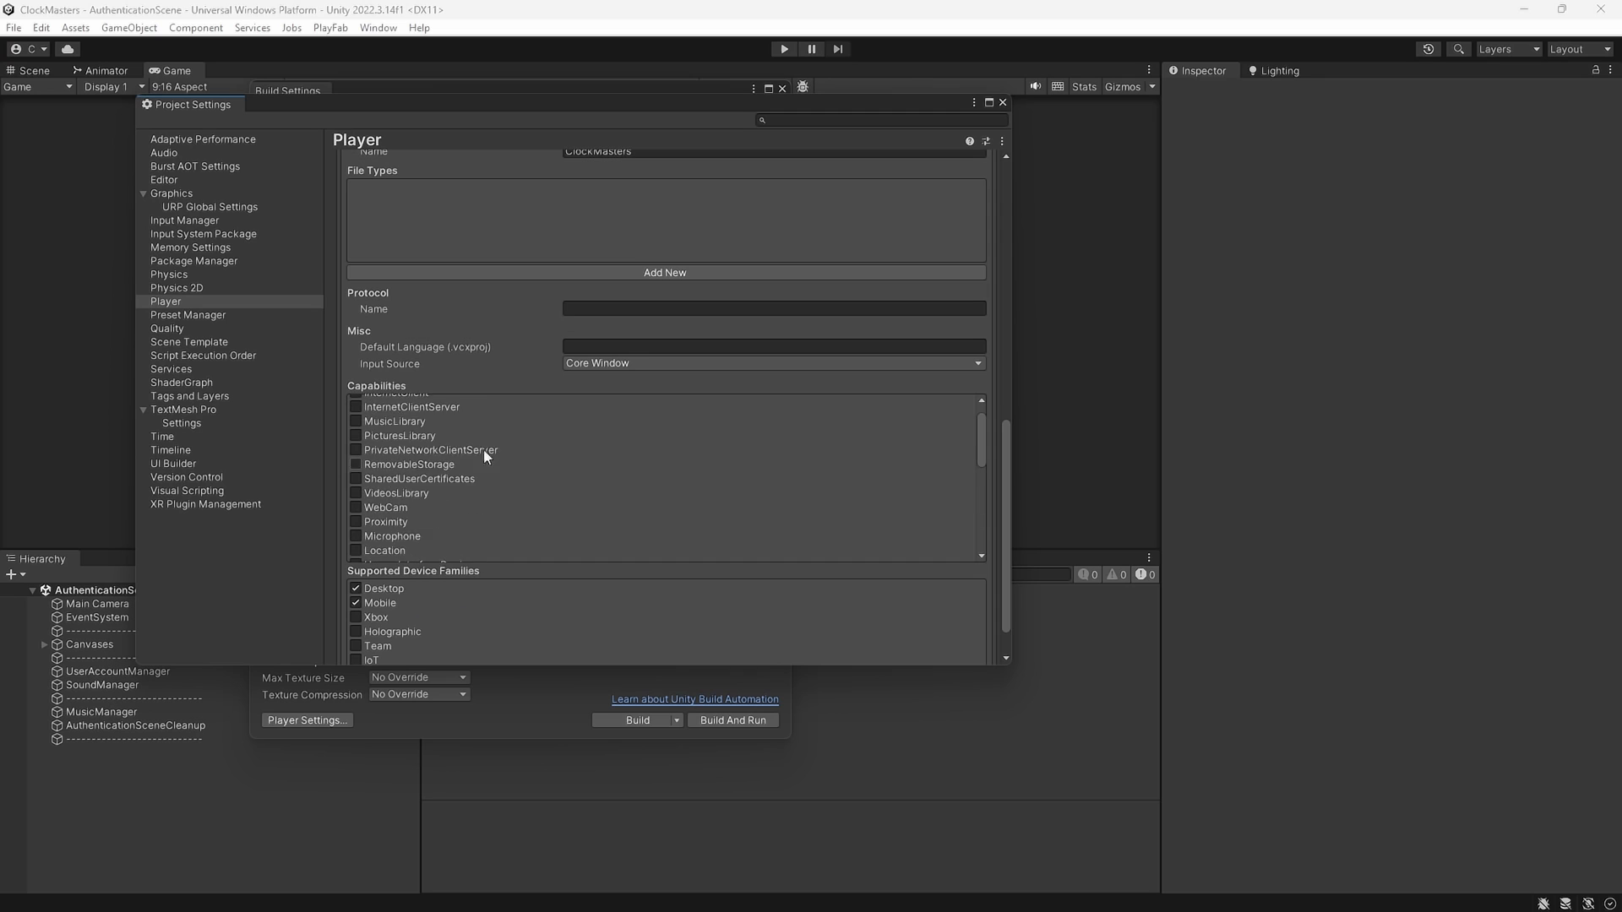
scroll(417, 378, up, 10)
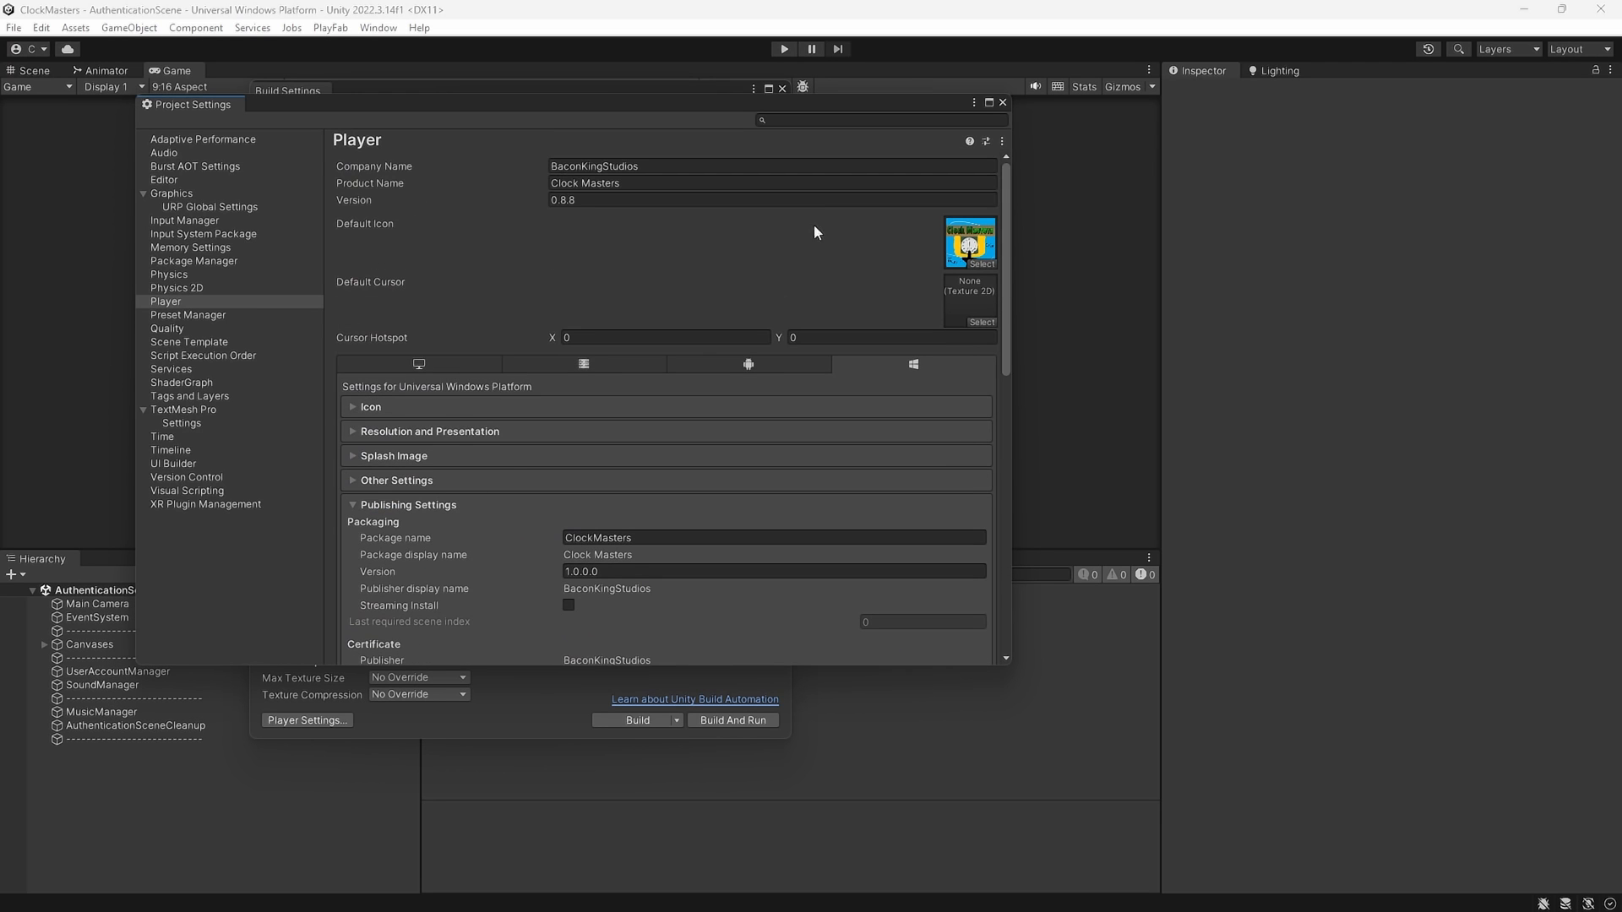
Build the UWP project into universalBuild and check the 18-second build-succeeded console message
click(1003, 103)
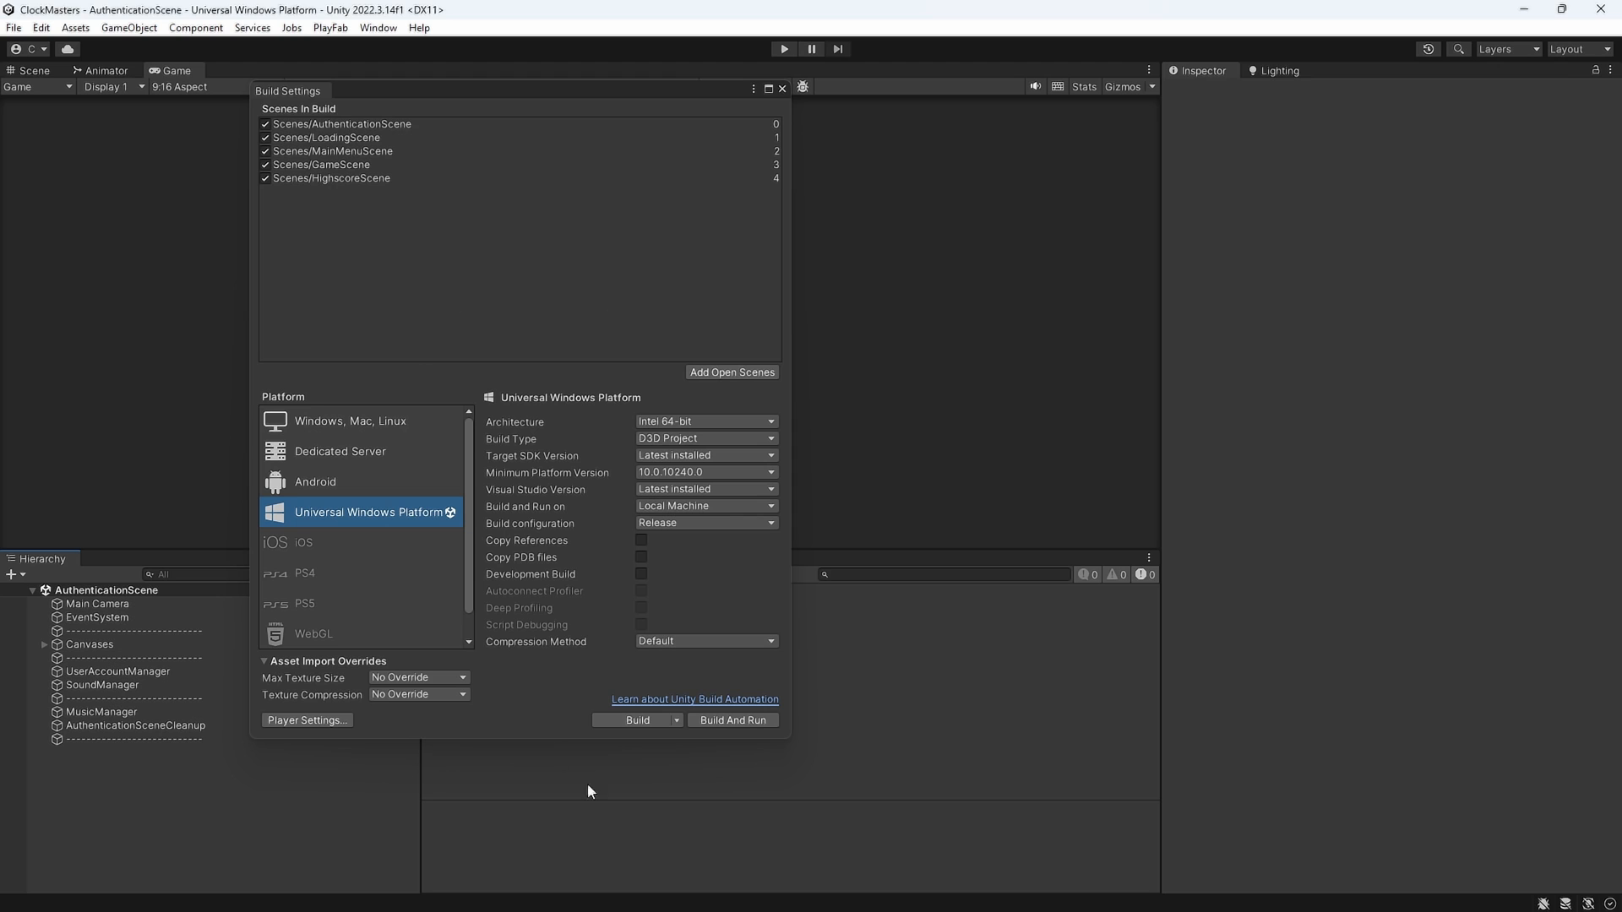
click(652, 718)
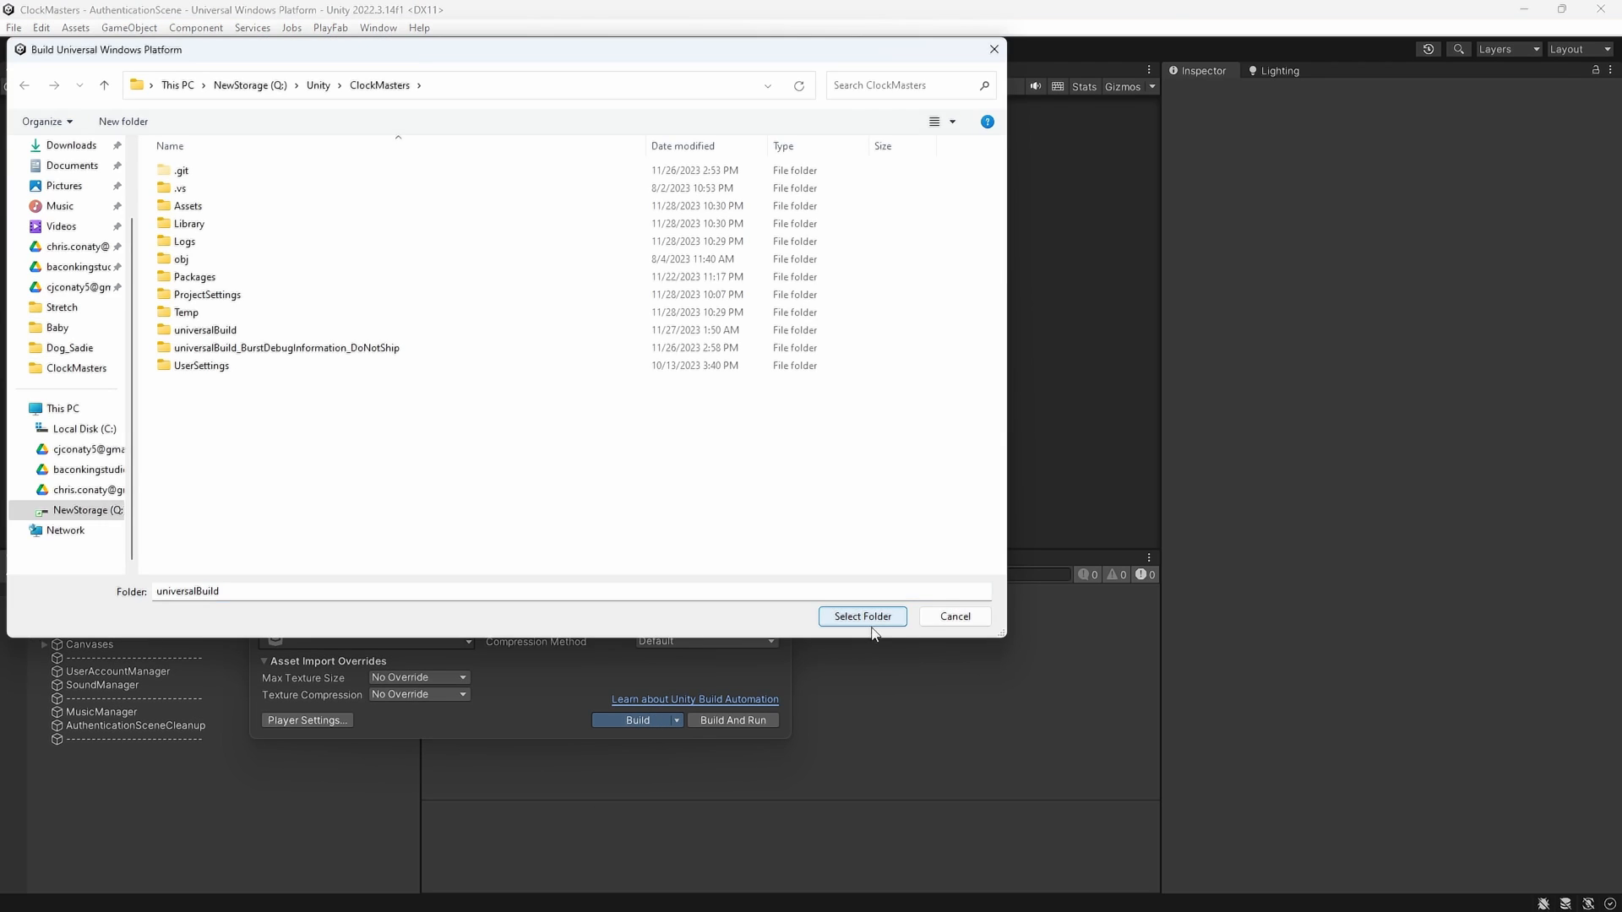
click(859, 616)
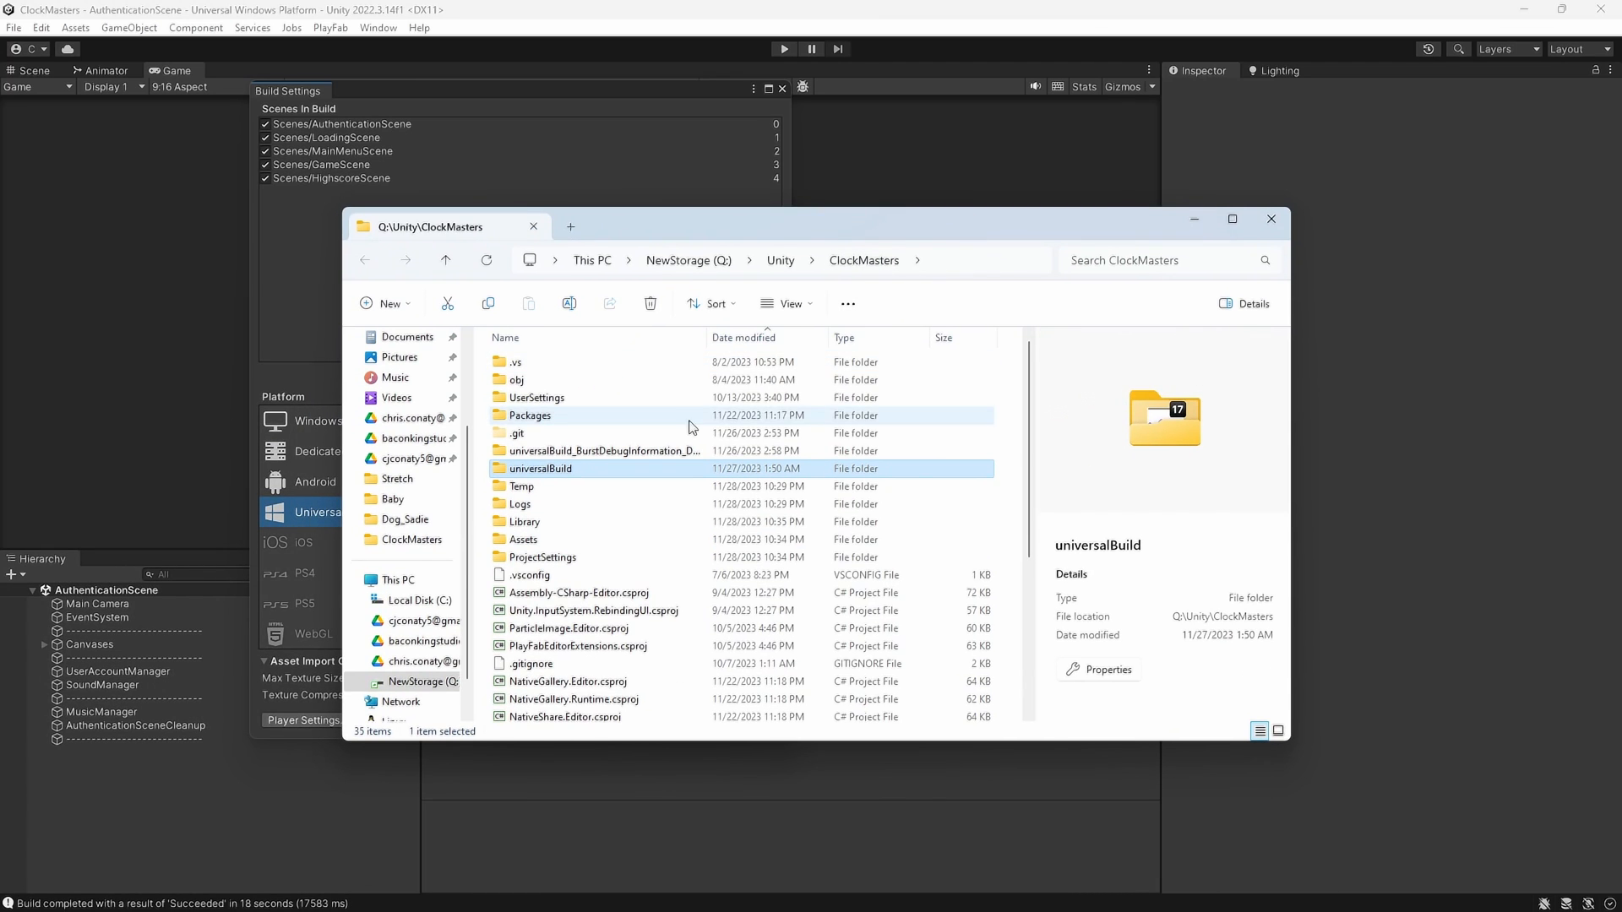
click(152, 903)
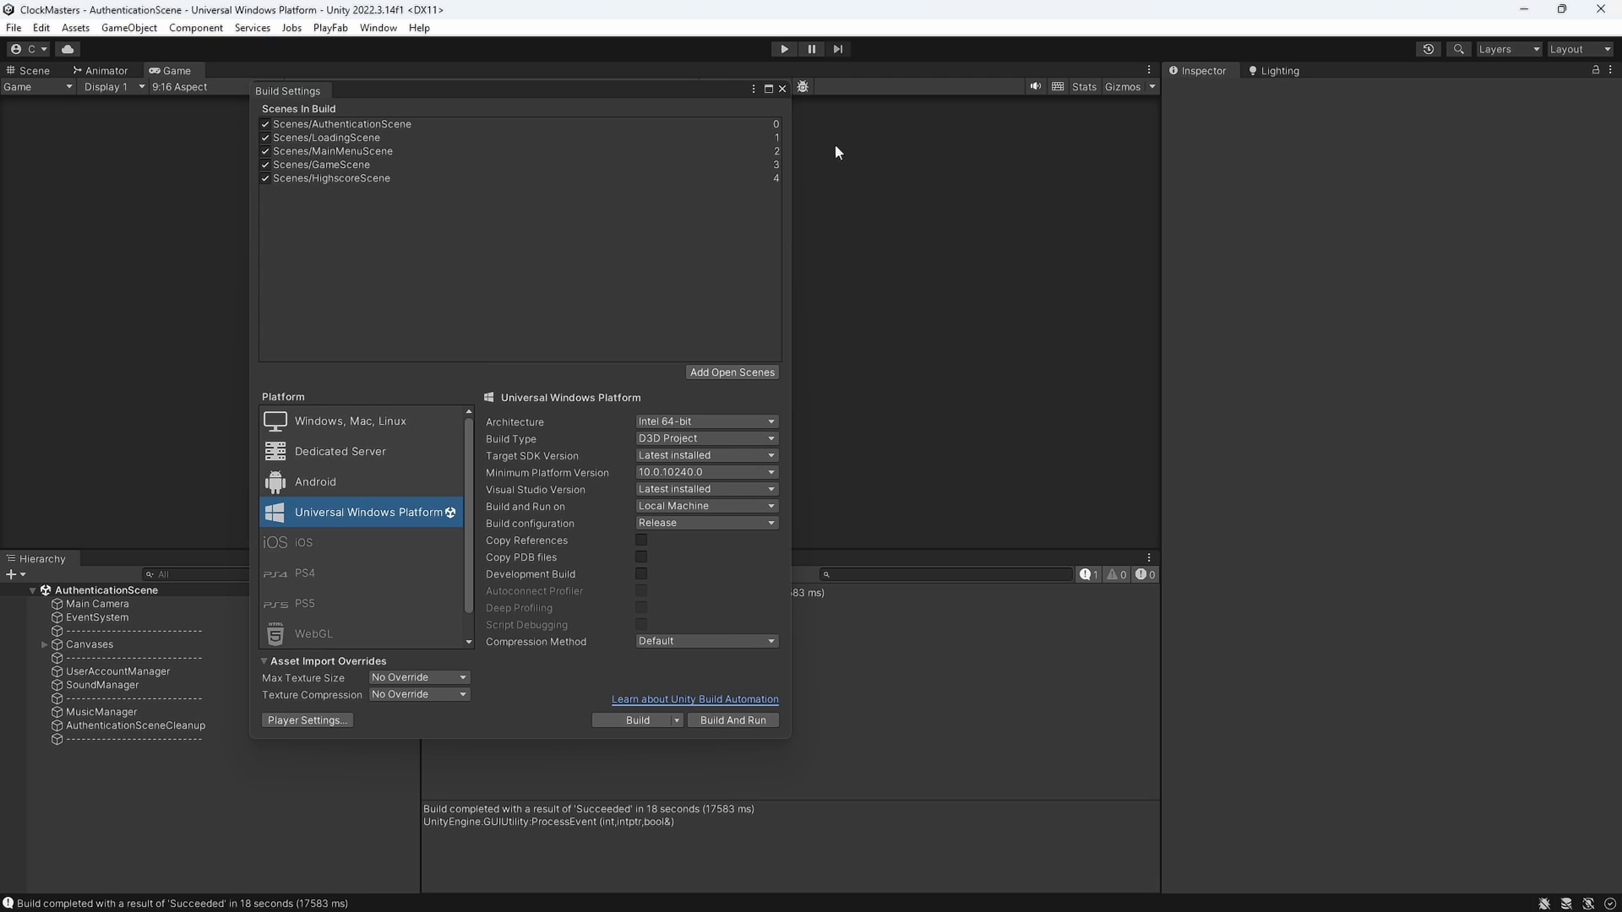
click(783, 89)
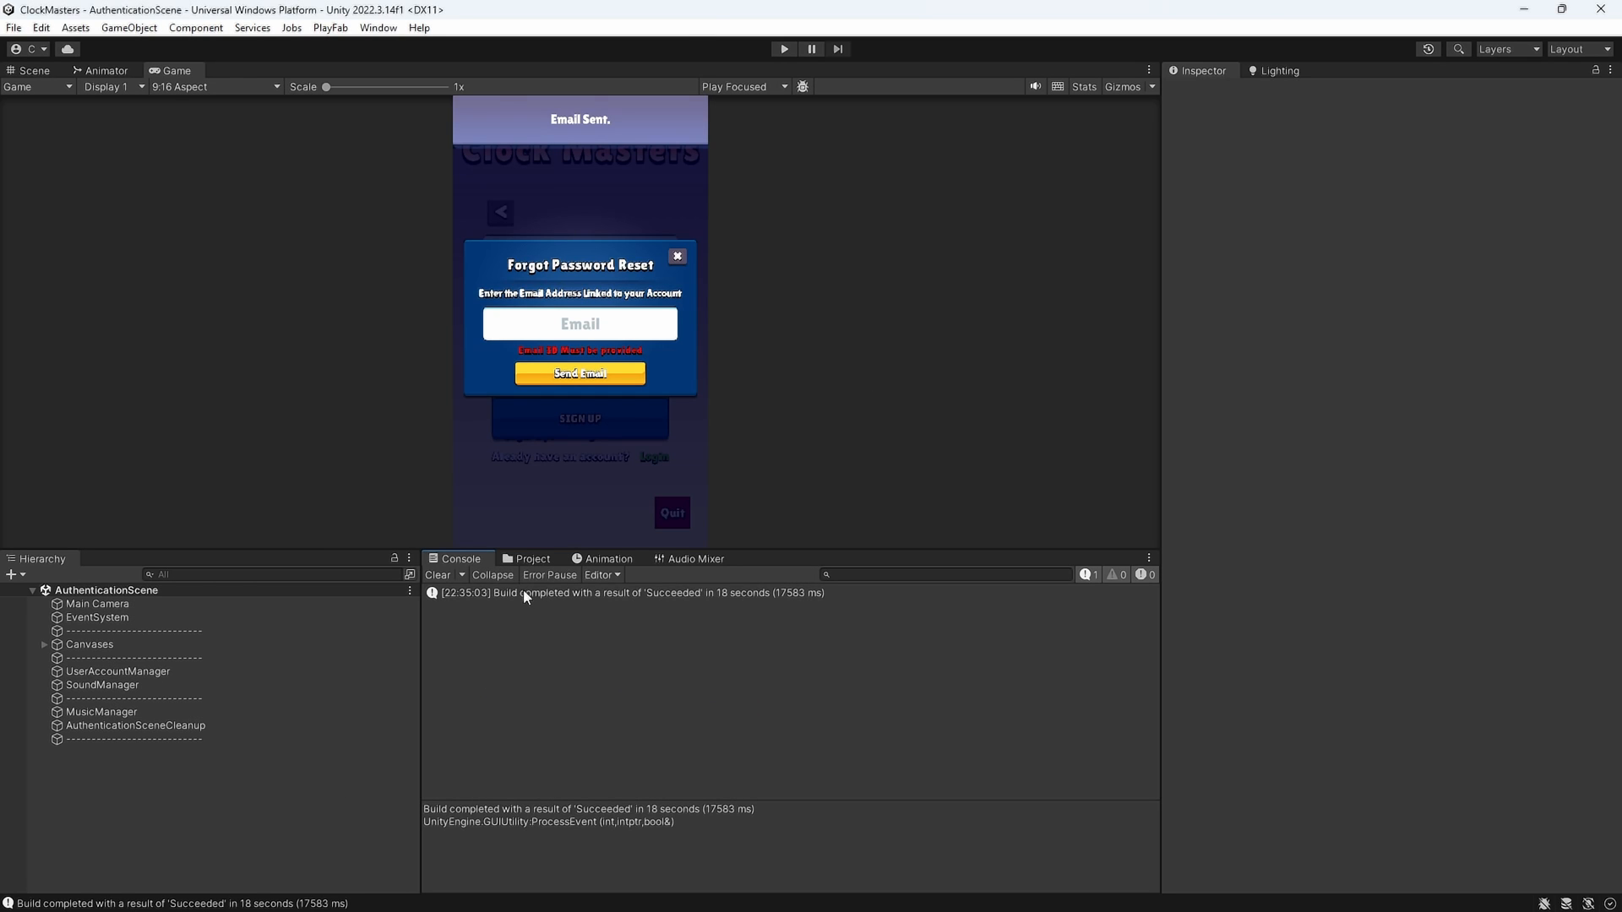
click(525, 594)
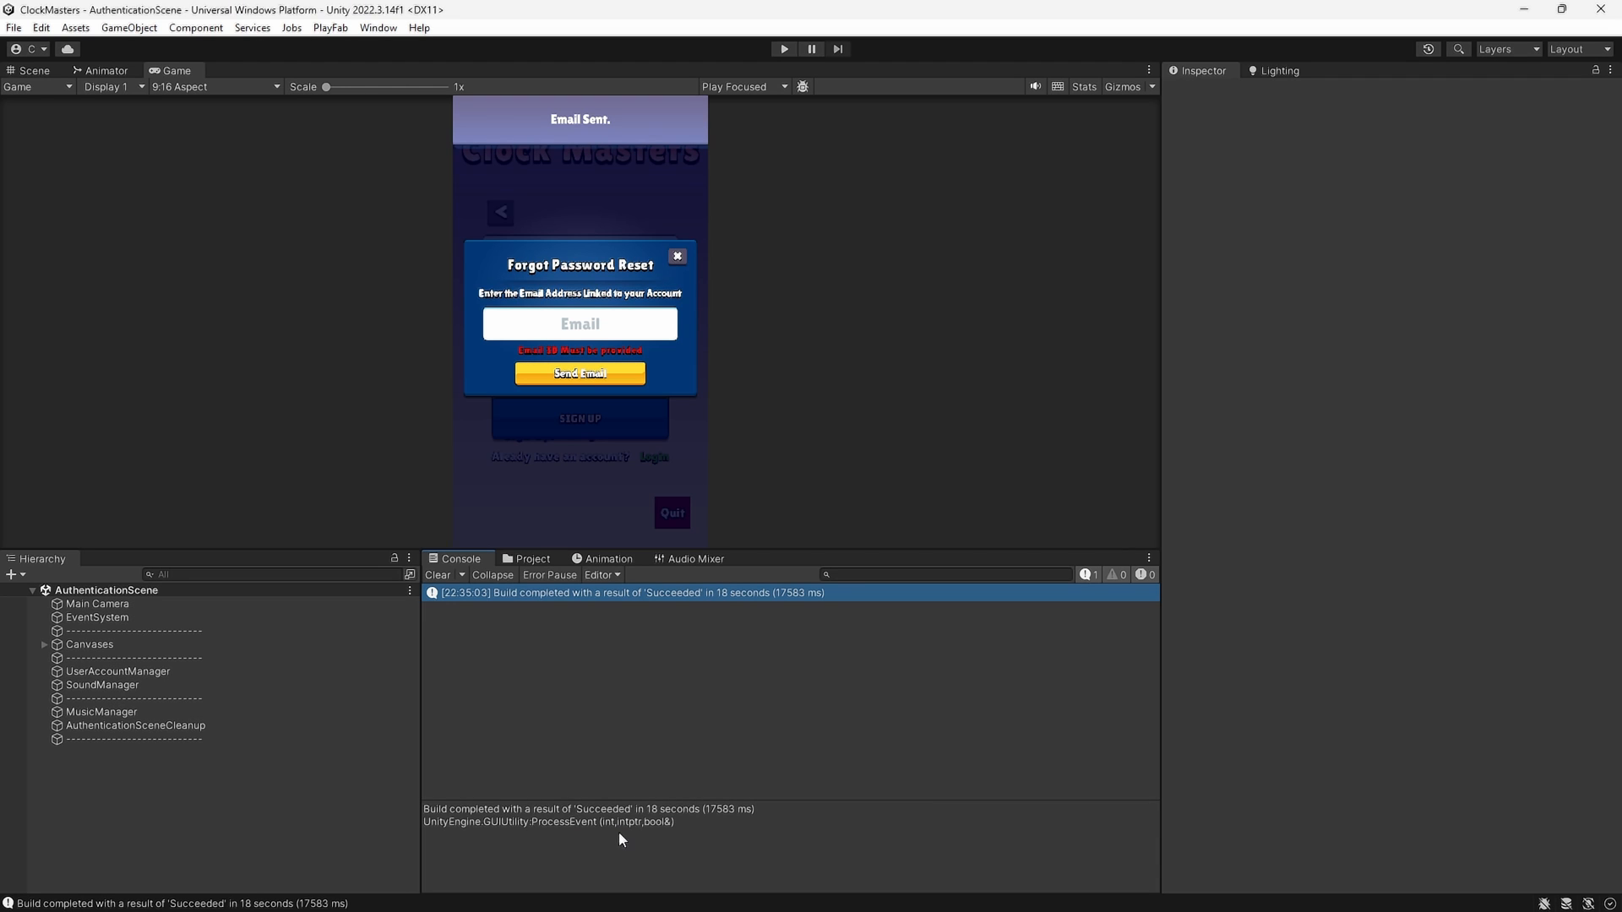
mouse_move(737, 902)
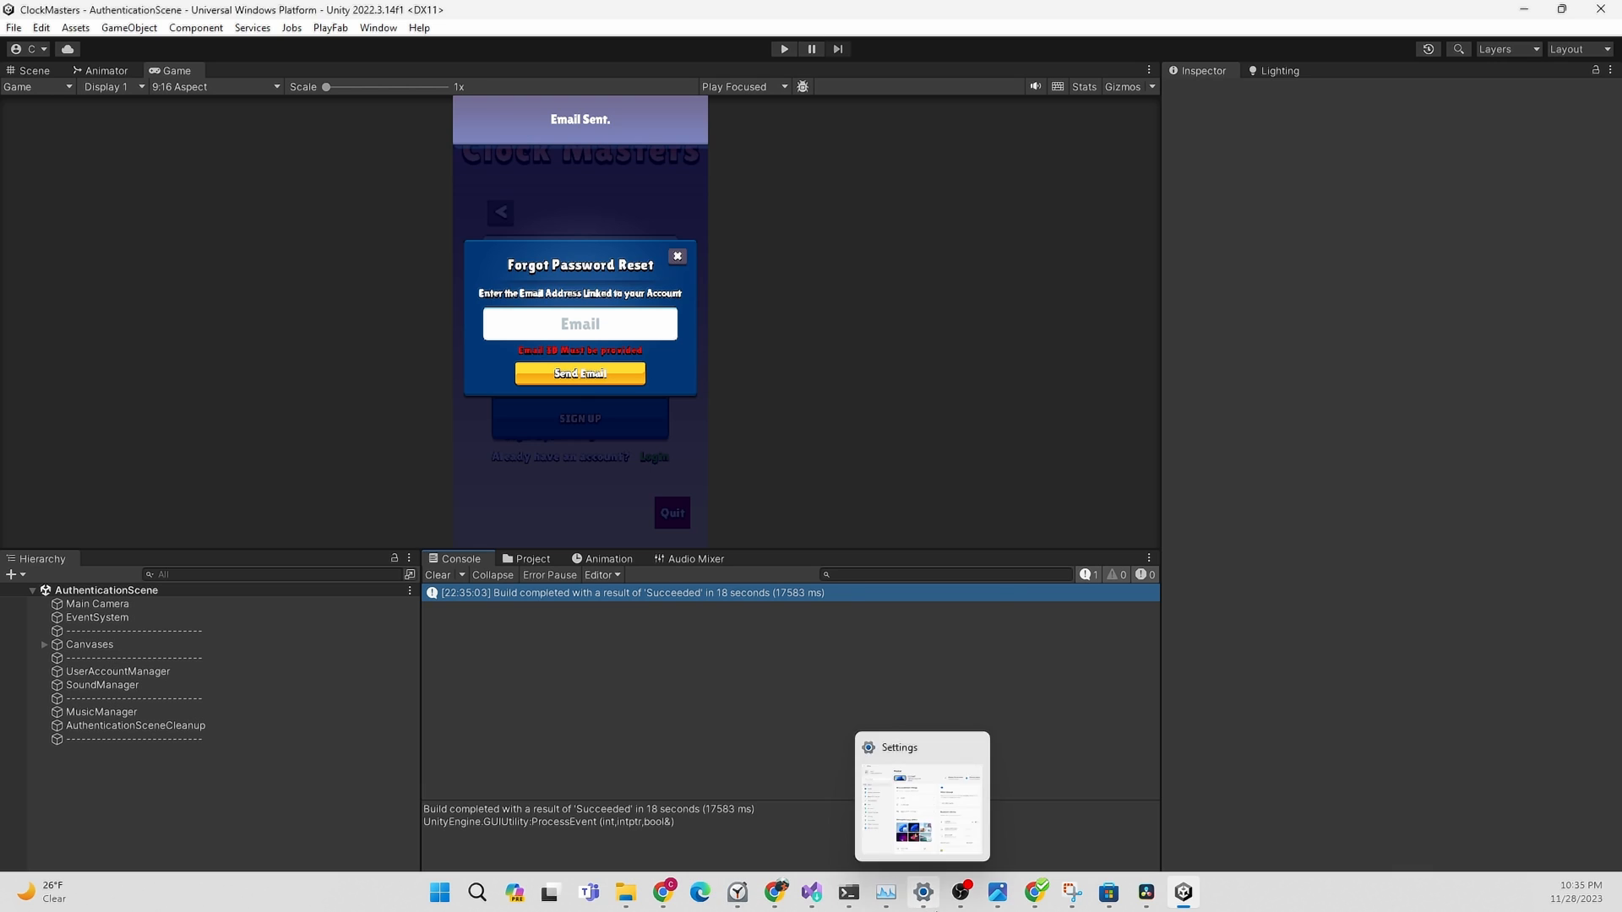
Open Clock Masters.sln from universalBuild to load the 3-project solution in Visual Studio
mouse_move(963, 904)
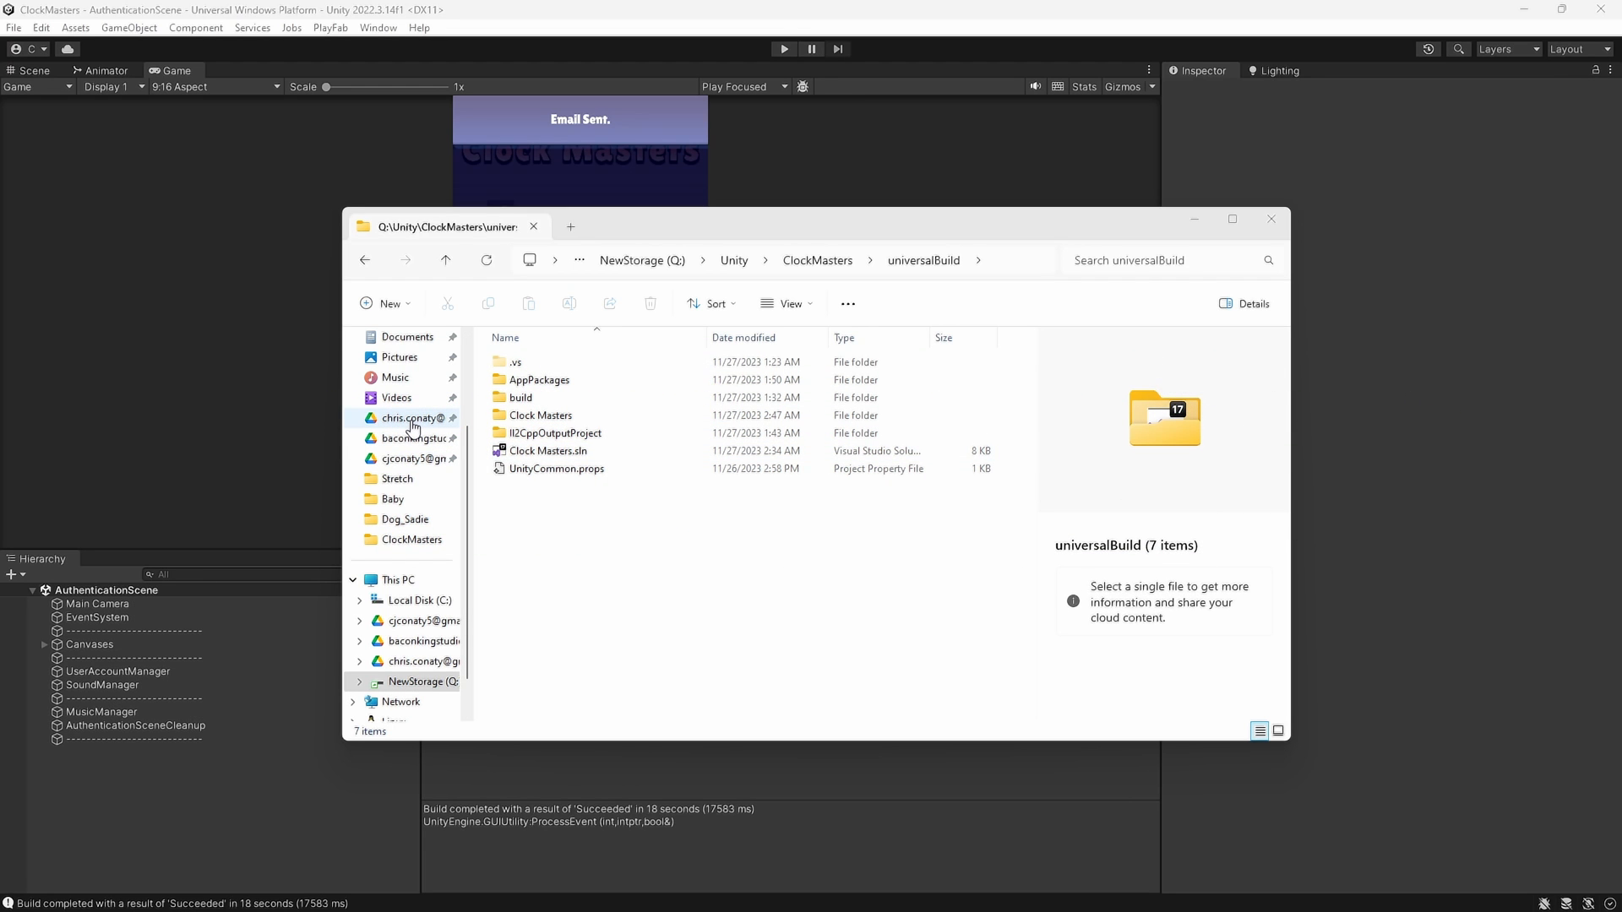
click(547, 451)
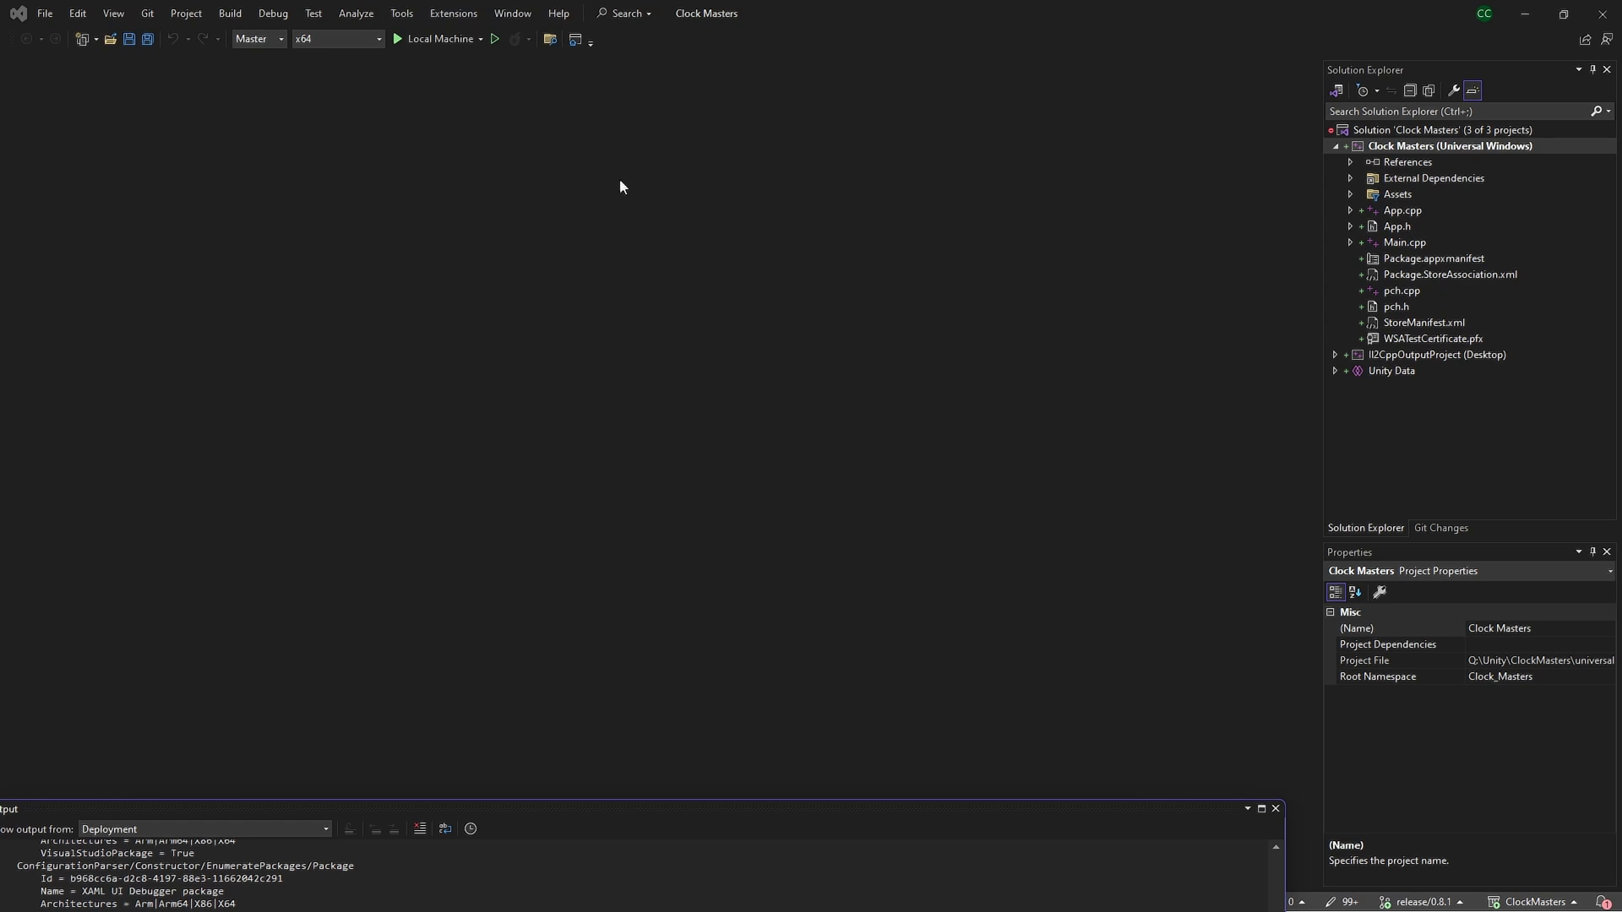
click(272, 39)
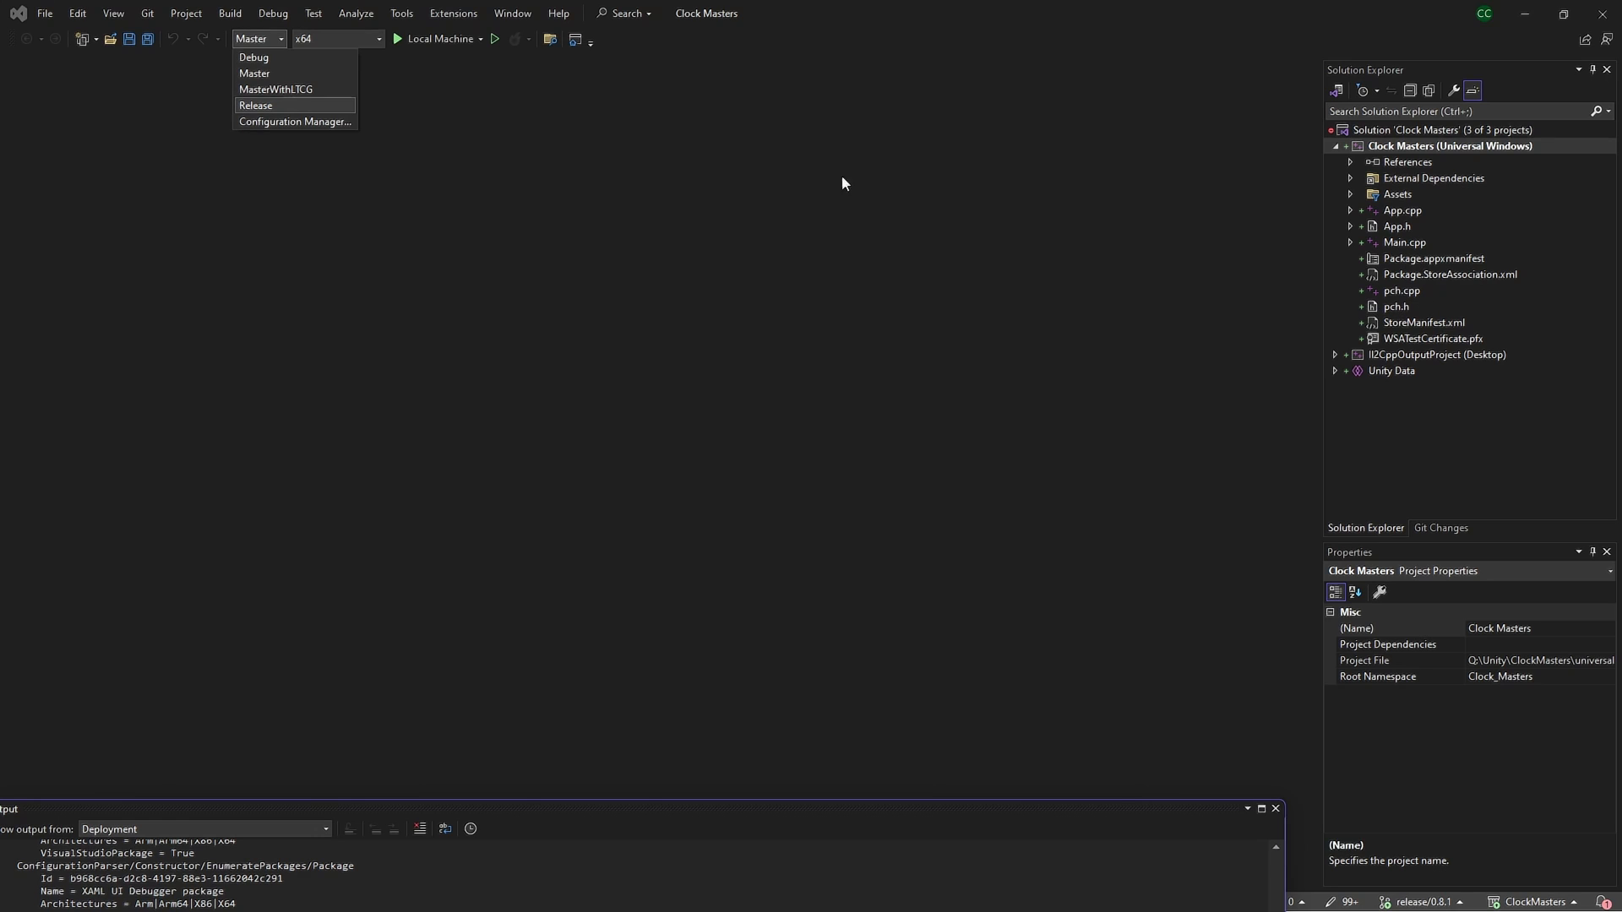
click(1034, 137)
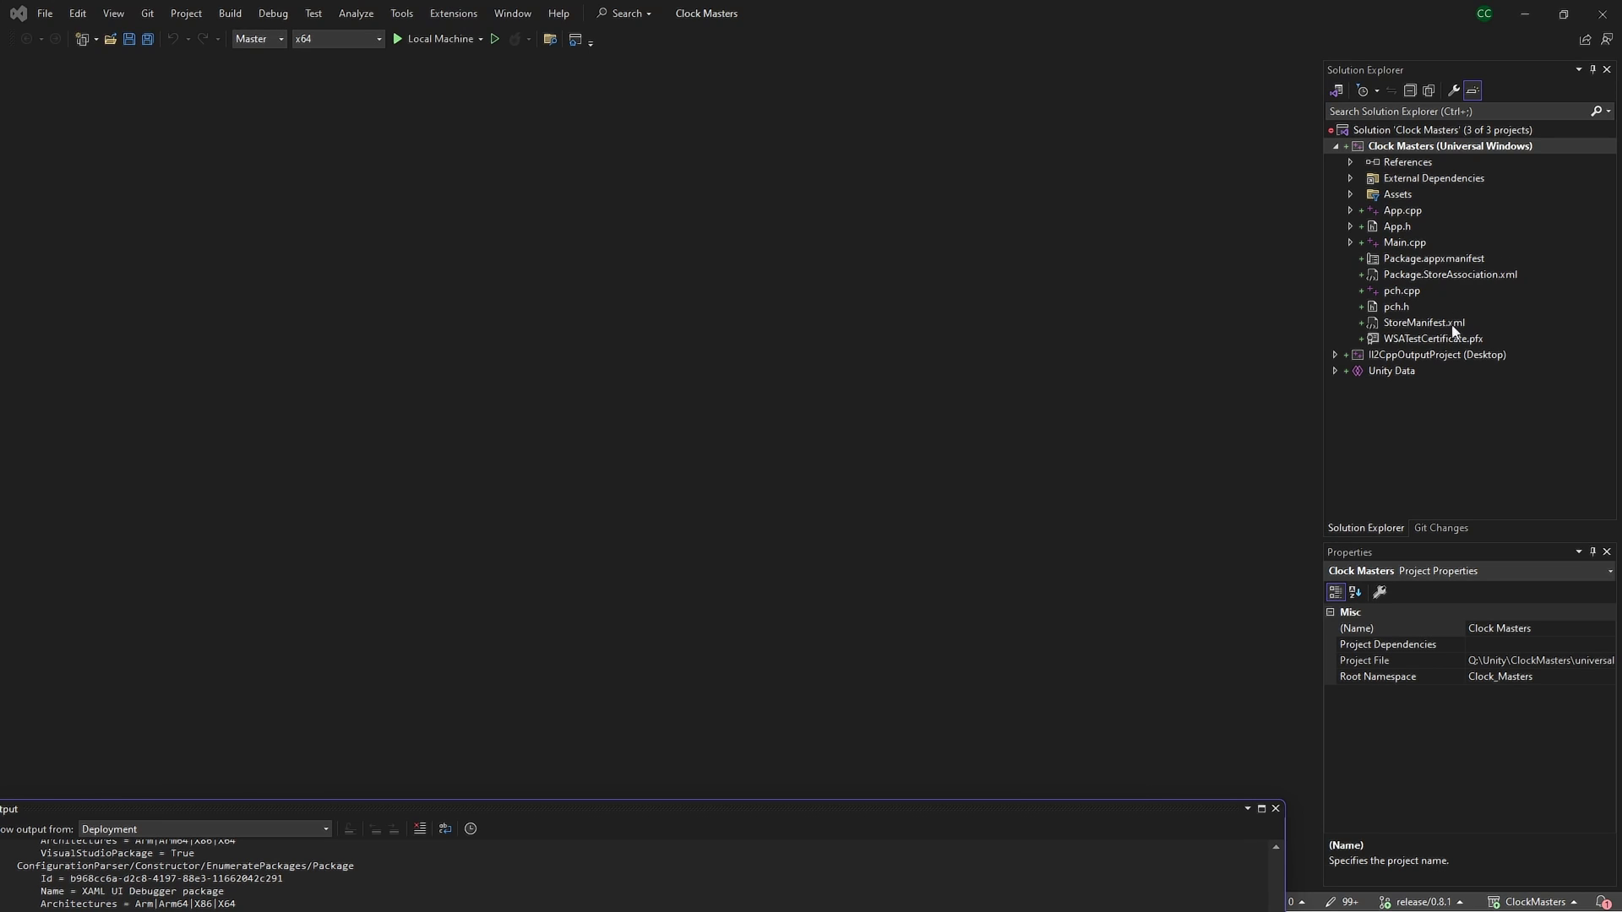
Open Package.appxmanifest and review the logo source image on the Visual Assets tab
click(1447, 260)
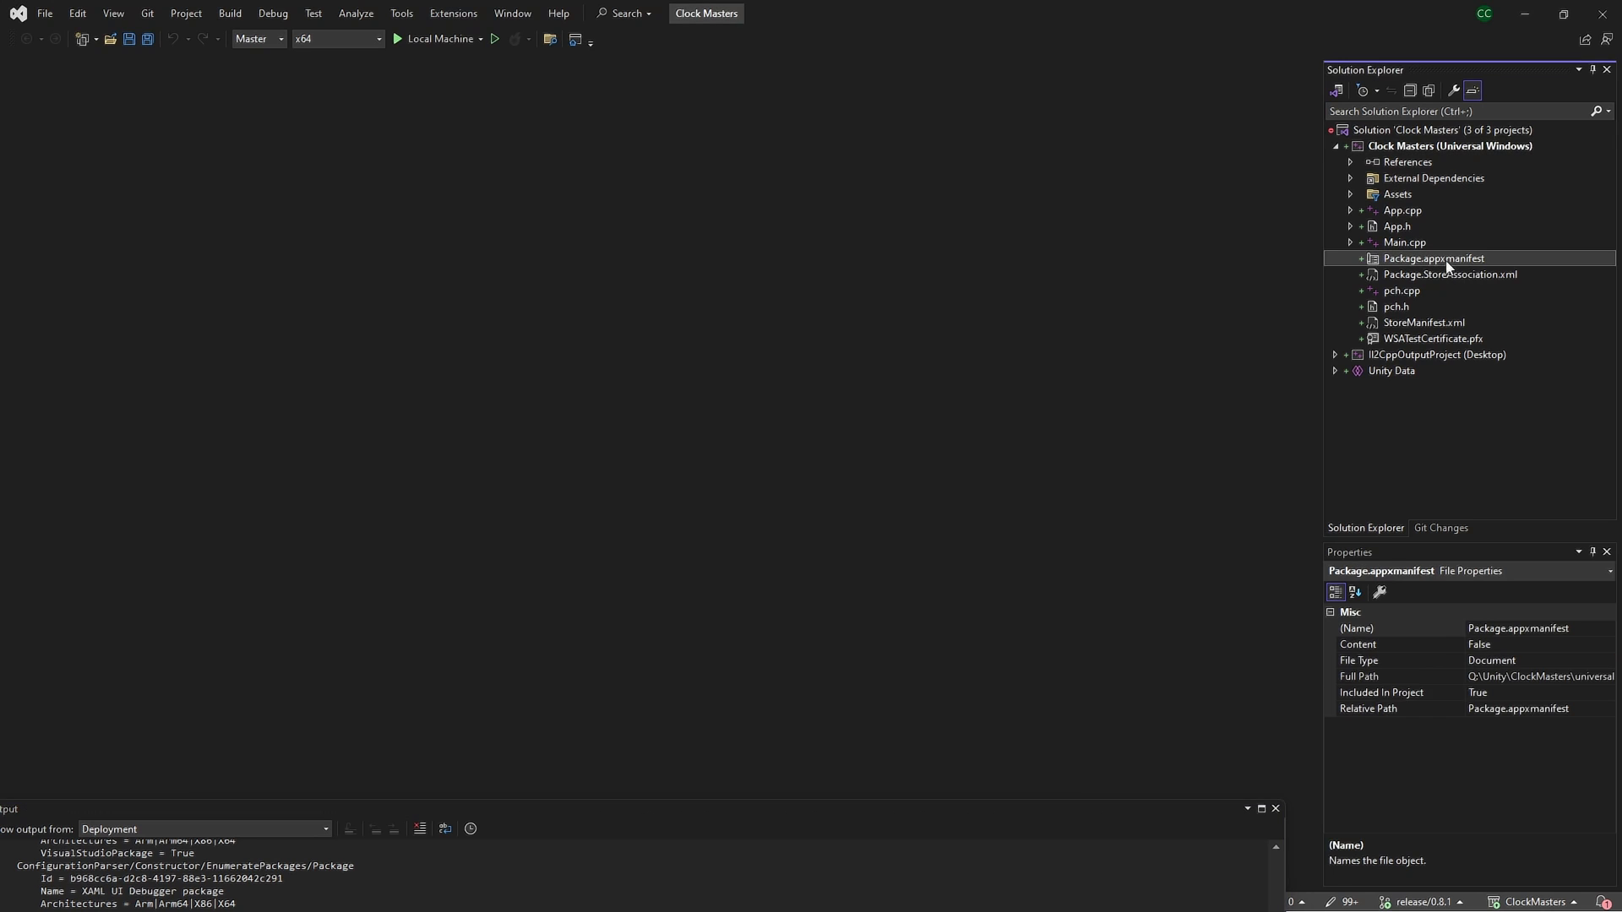
double_click(1446, 260)
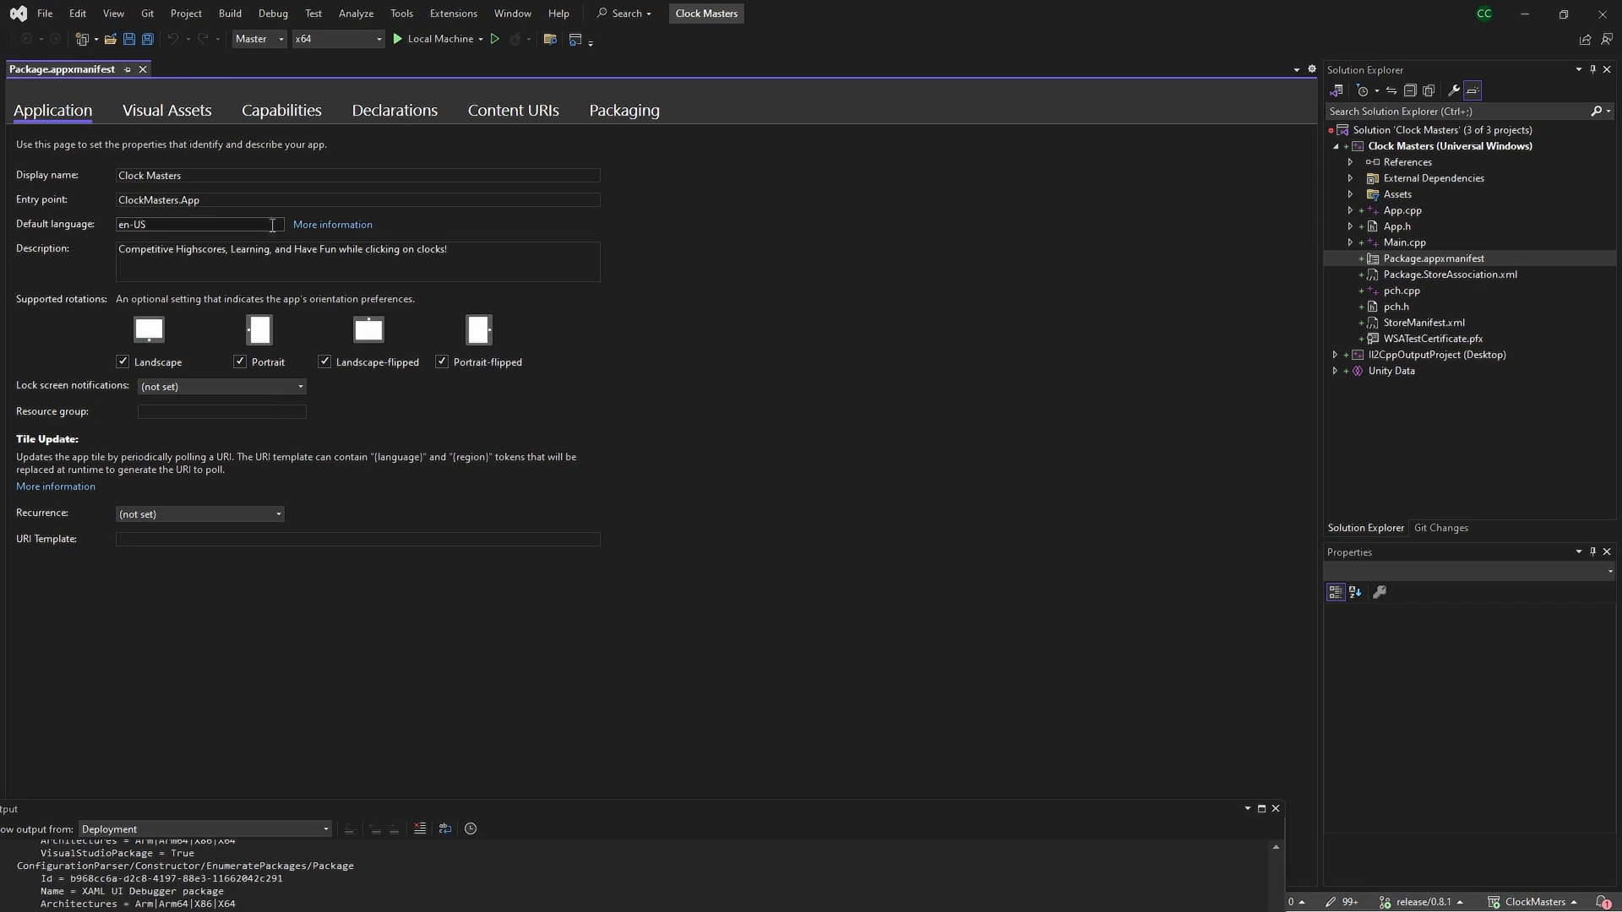
click(166, 127)
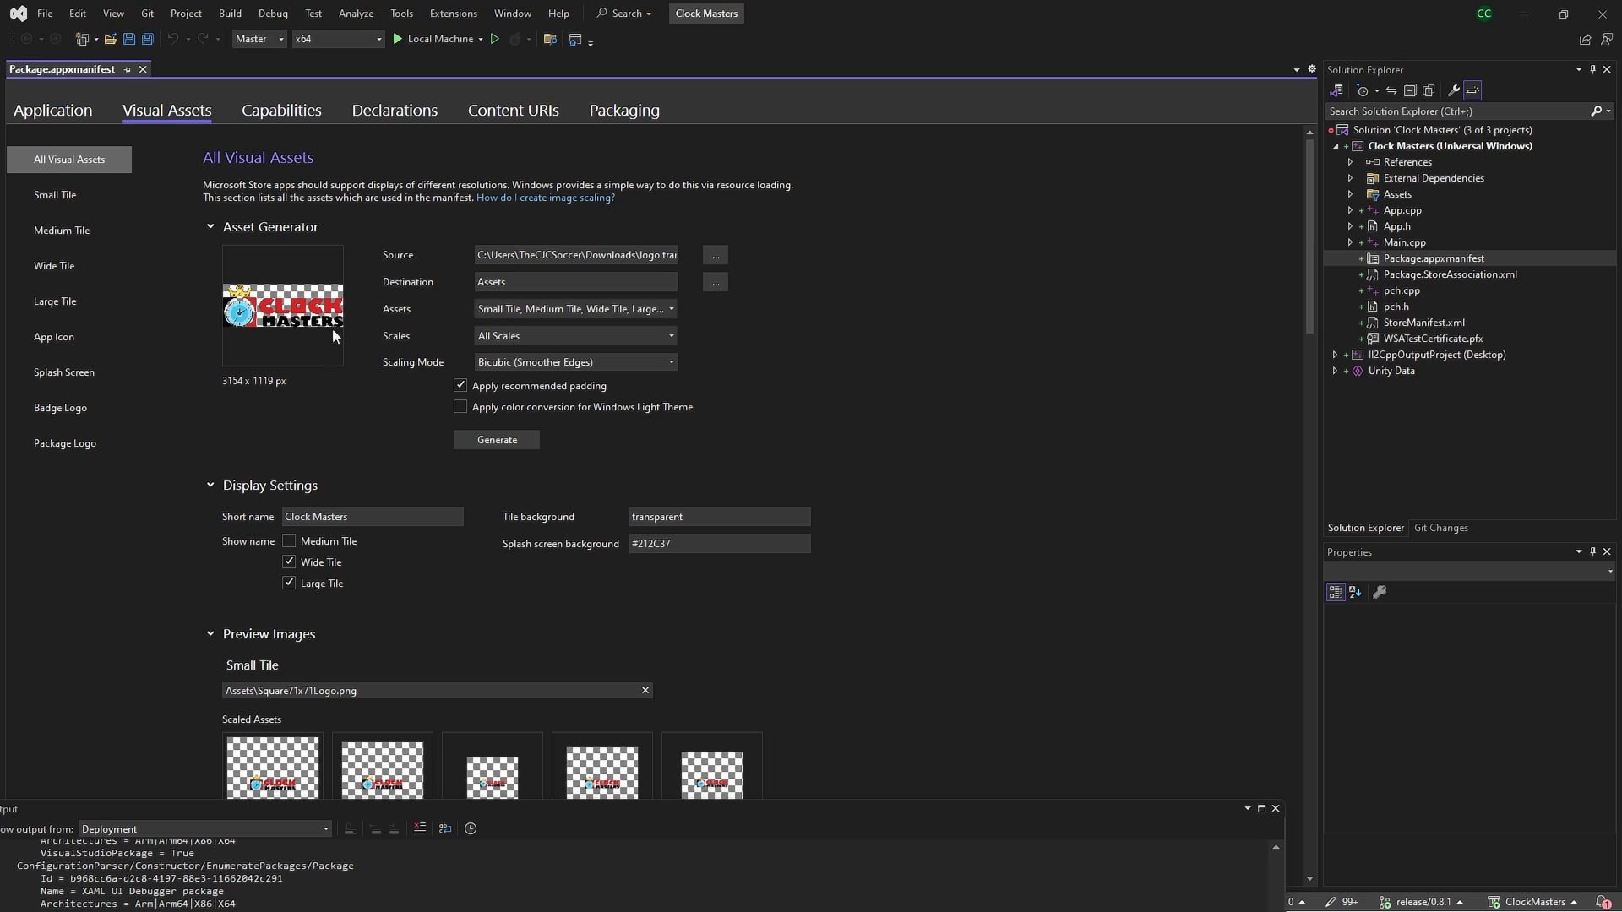
scroll(334, 338, down, 5)
scroll(335, 366, up, 5)
scroll(367, 464, down, 2)
scroll(380, 487, up, 2)
click(633, 256)
scroll(281, 445, down, 10)
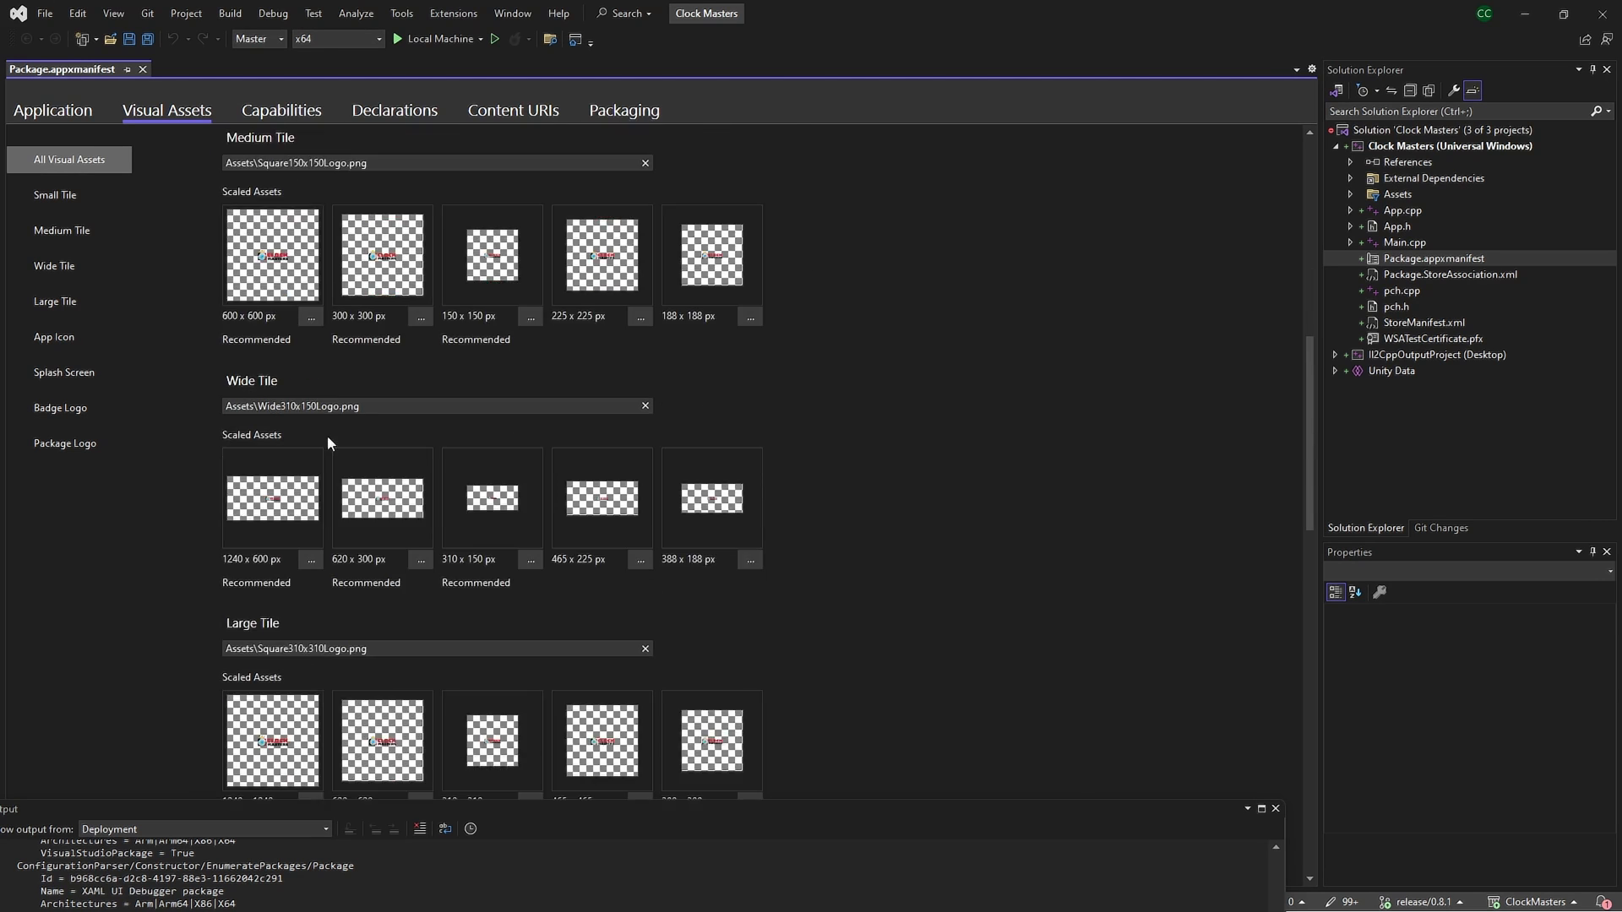
scroll(338, 435, down, 3)
scroll(274, 423, up, 10)
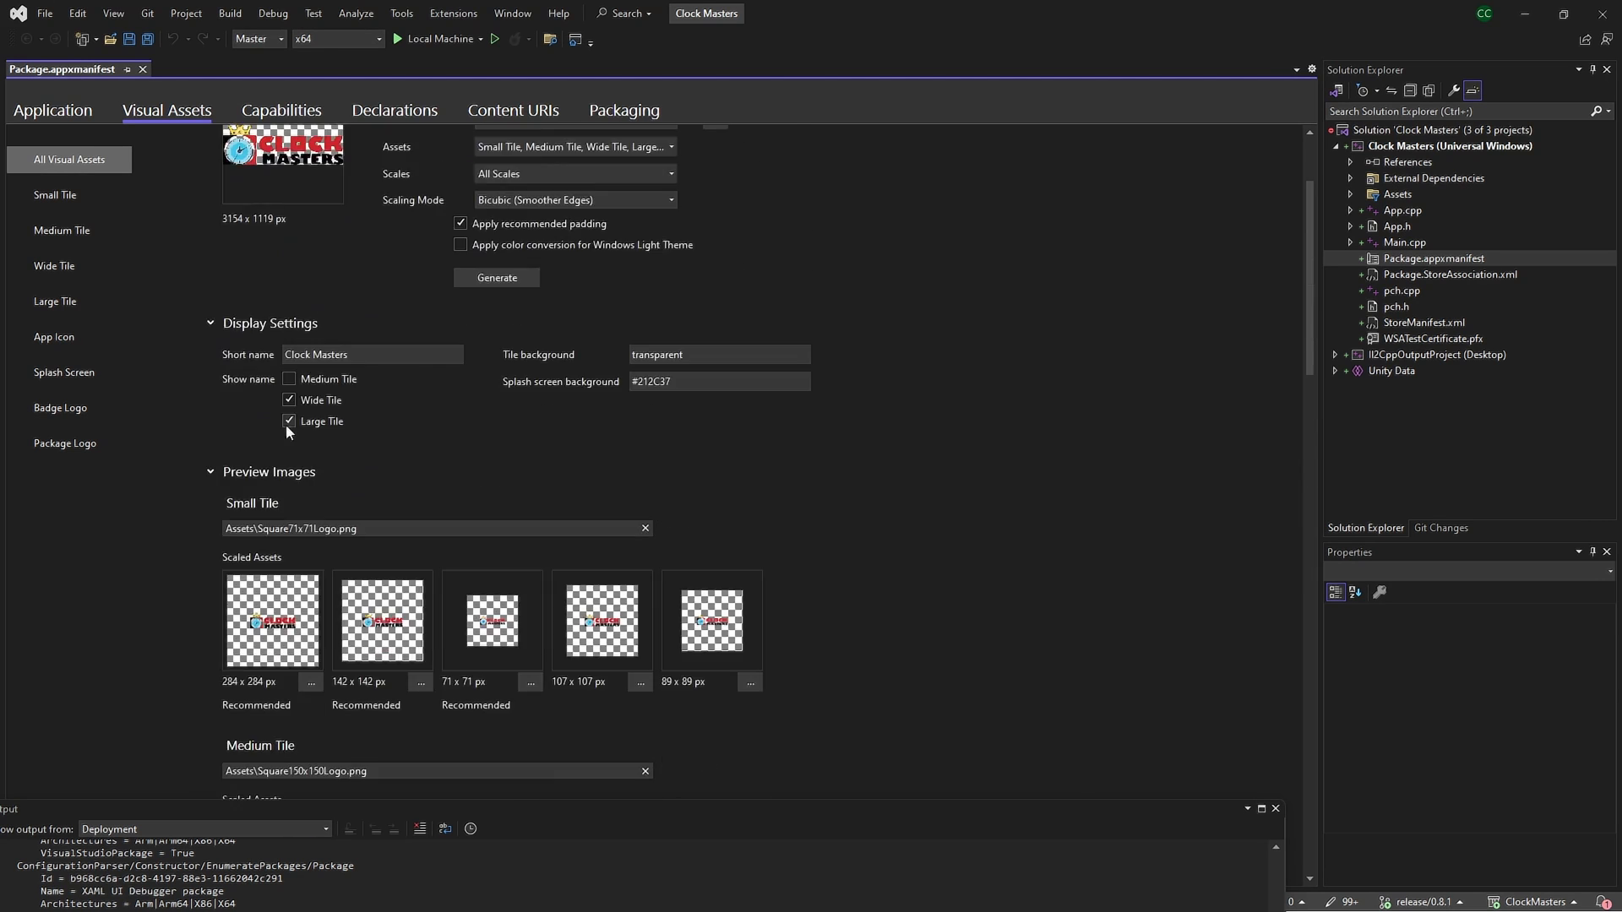
scroll(286, 422, up, 3)
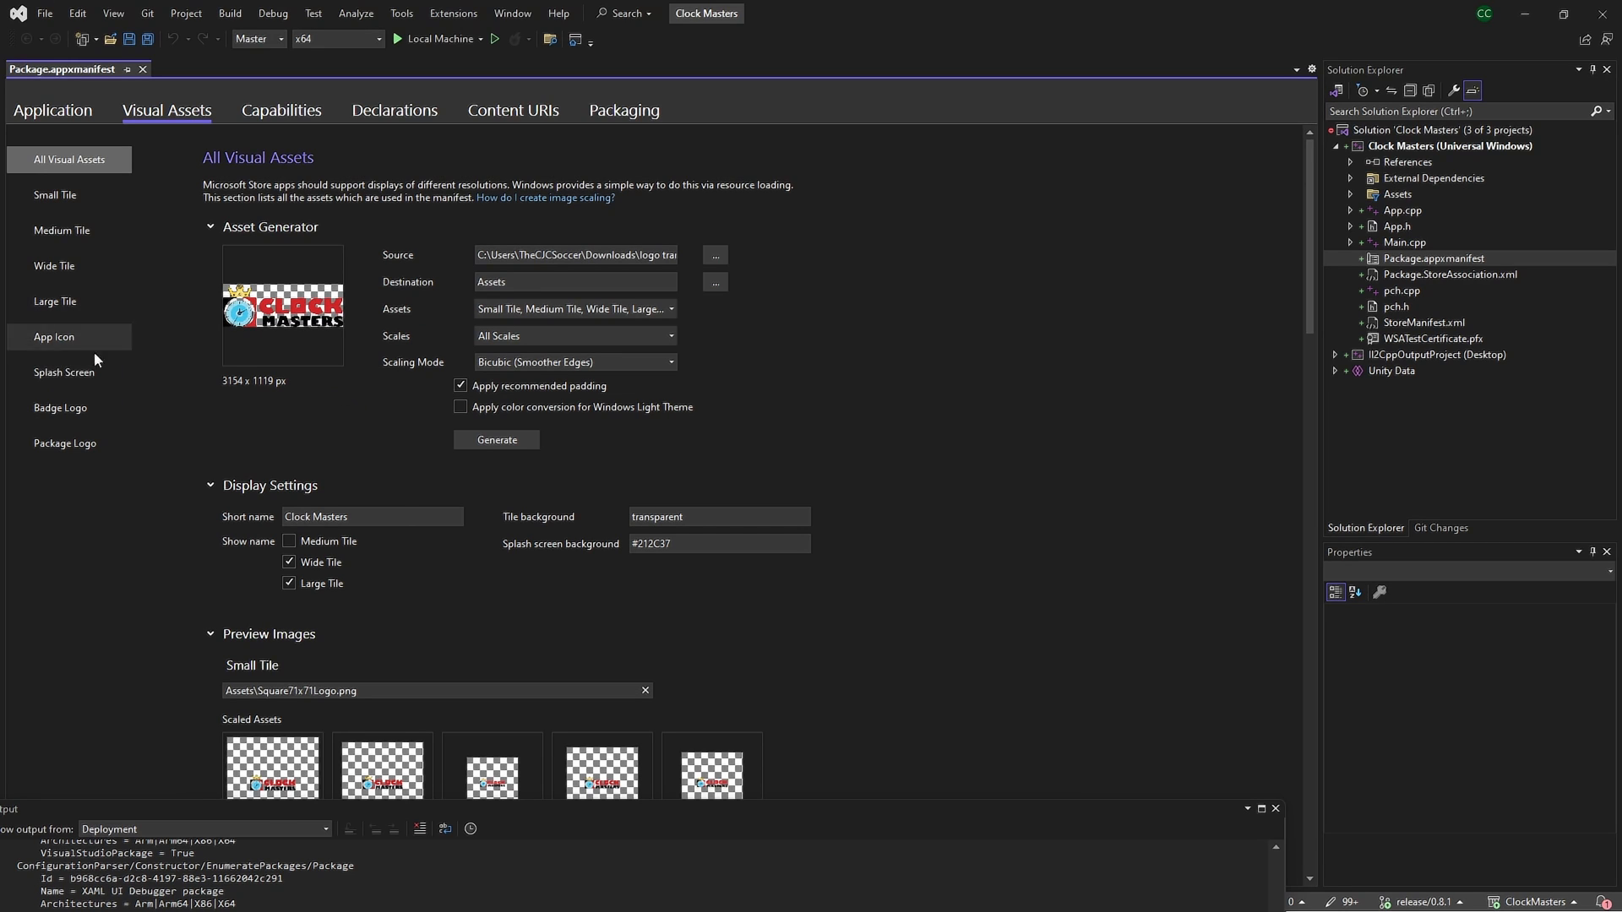
Inspect the Splash Screen, Badge Logo and Package Logo asset settings
click(80, 376)
click(88, 405)
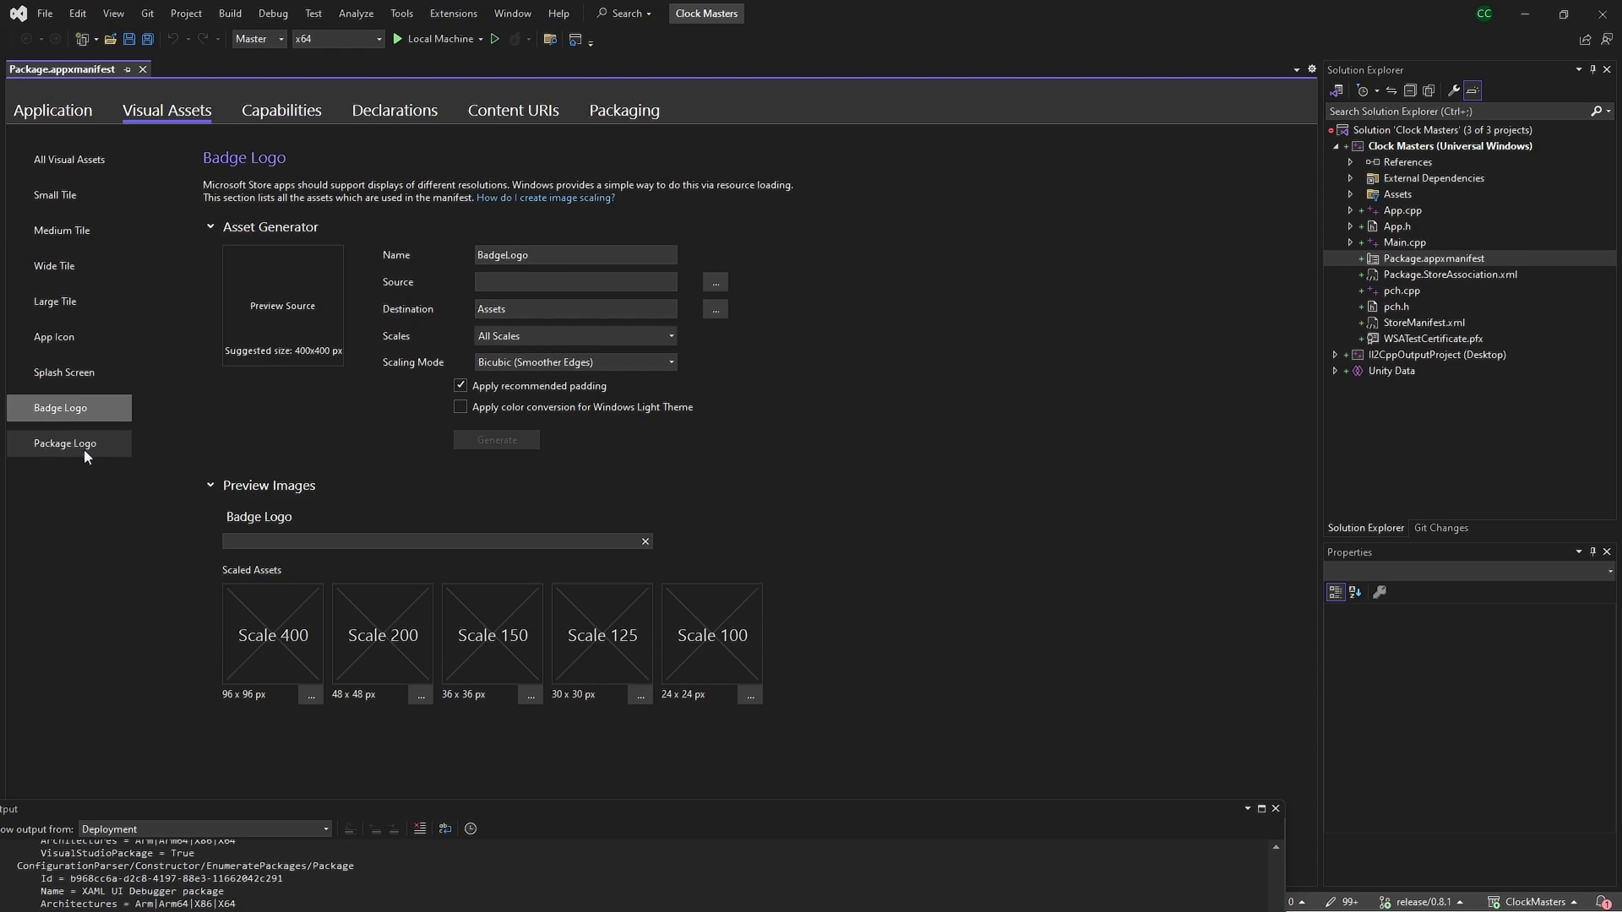
click(84, 449)
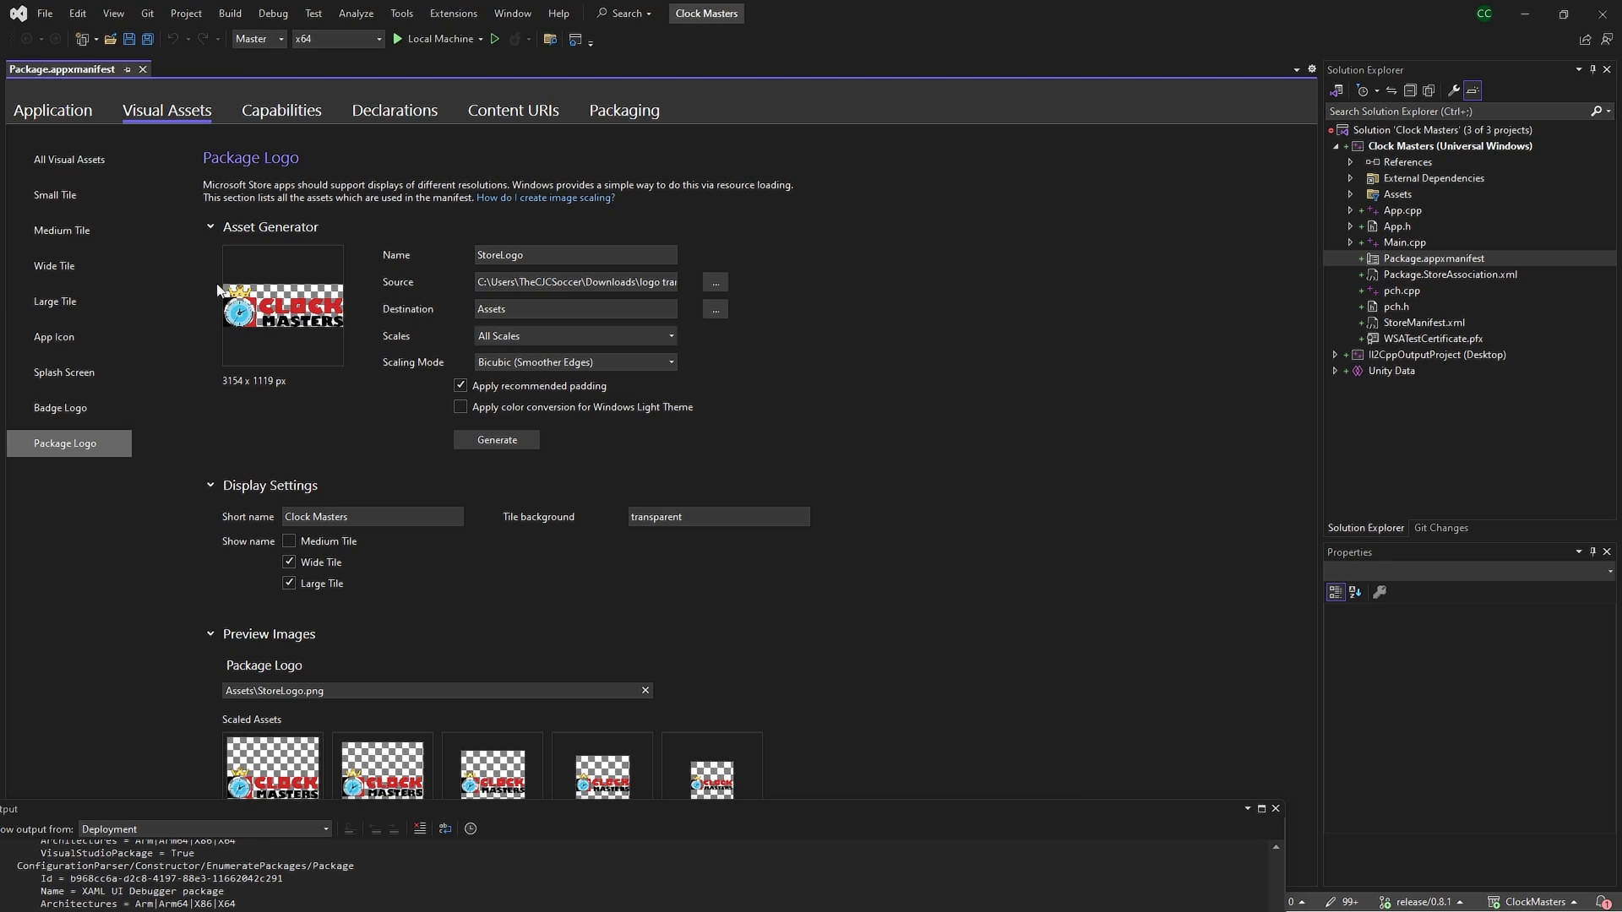
click(296, 114)
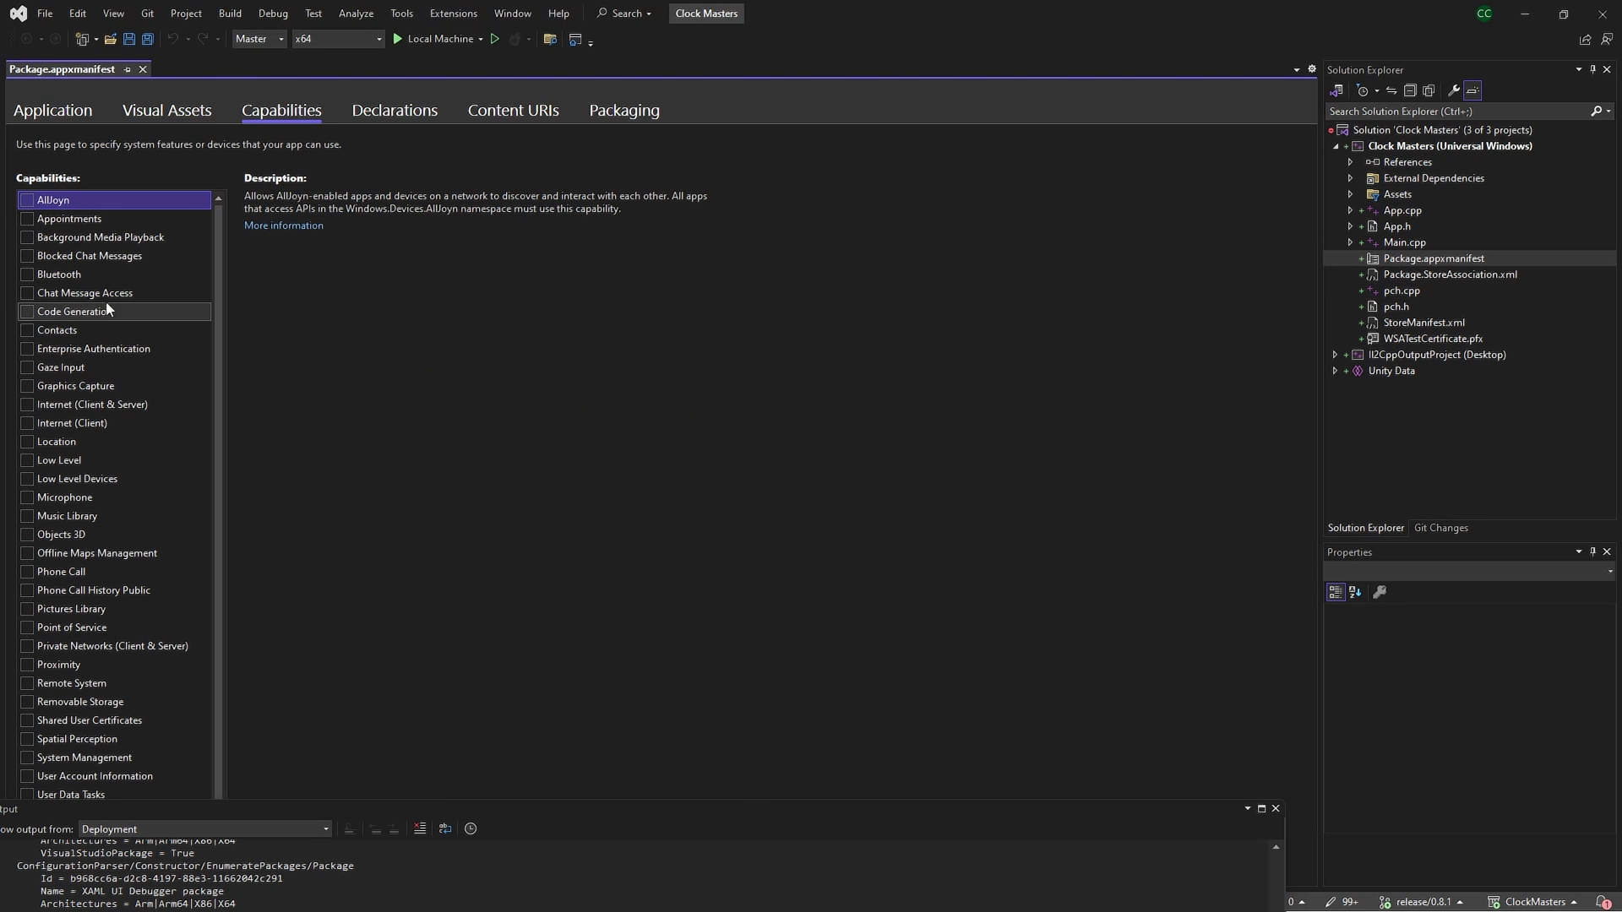
Enable the Internet (Client & Server) capability in the manifest
scroll(127, 297, down, 1)
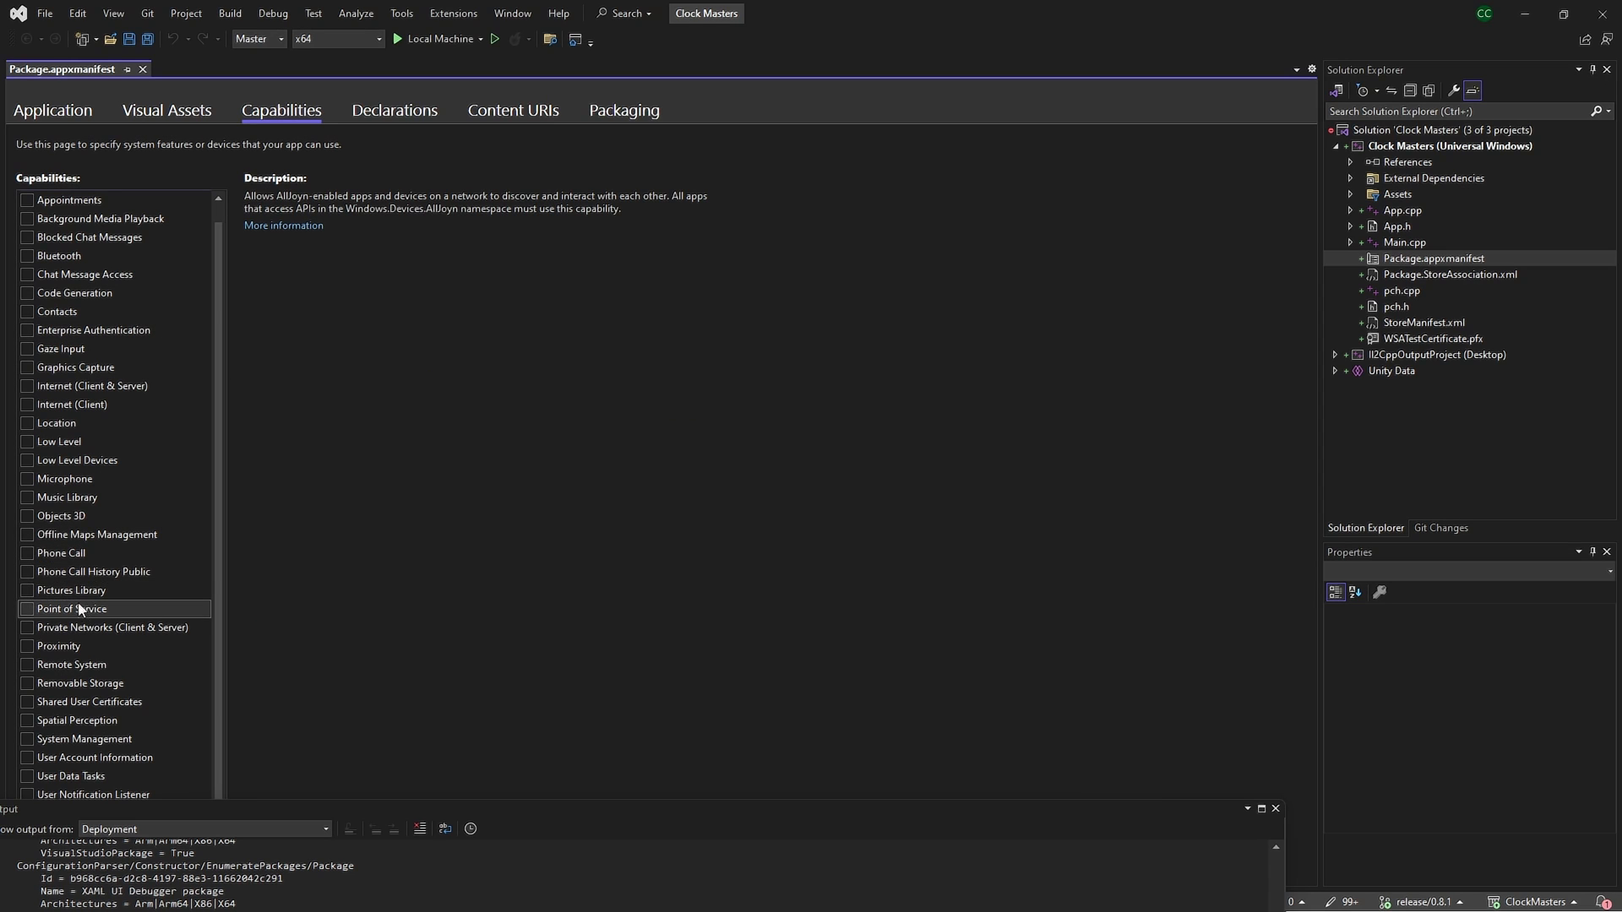
click(28, 386)
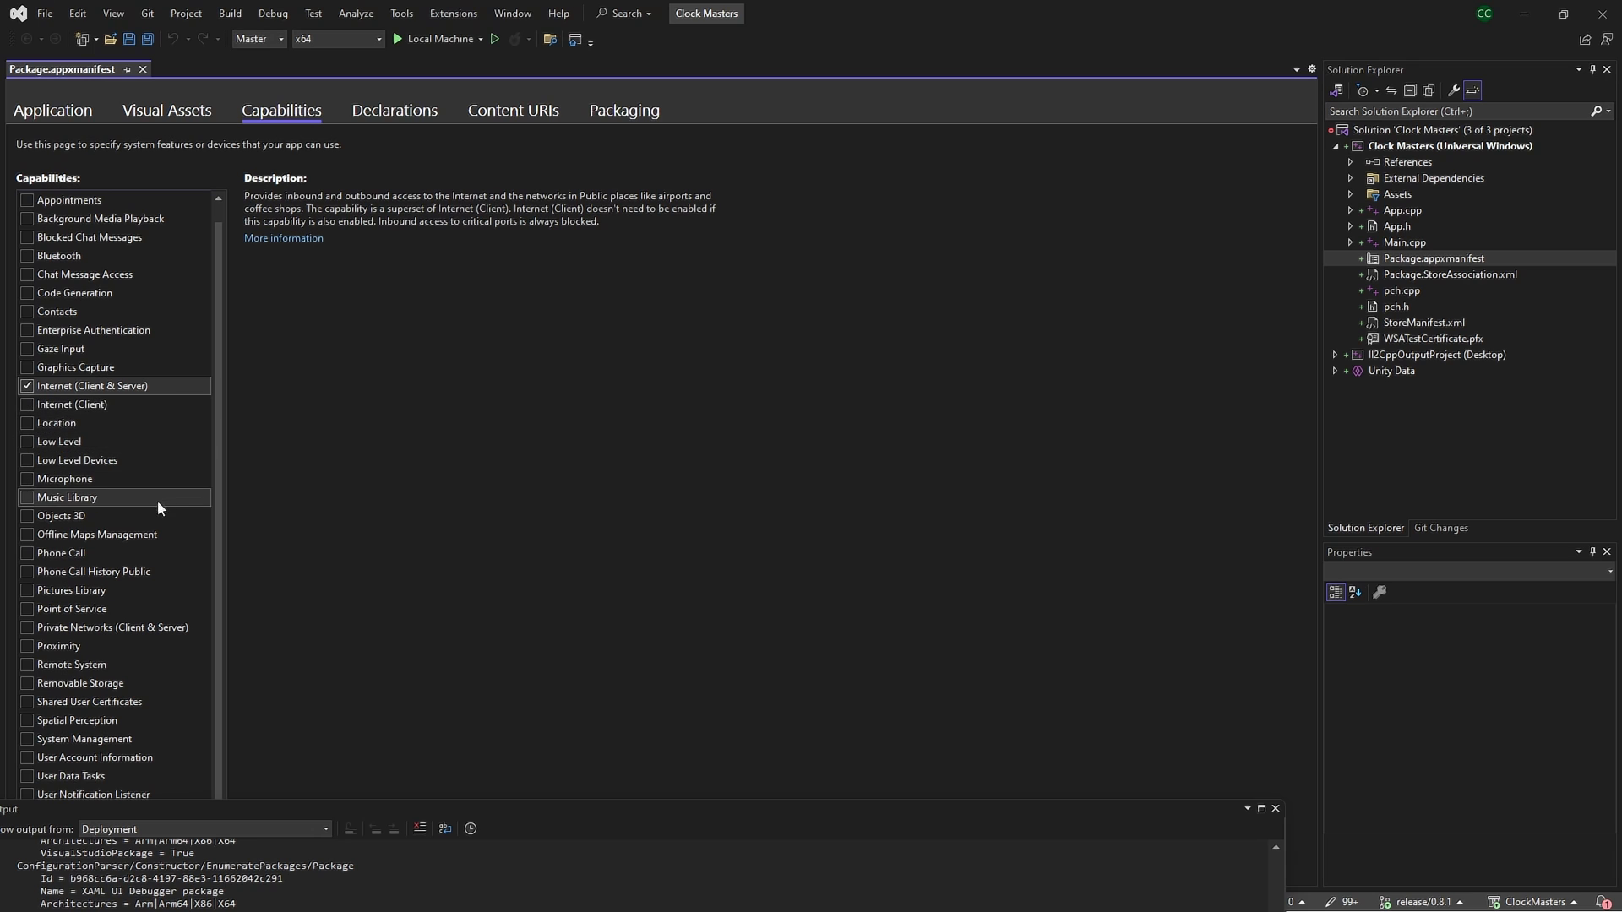
drag(196, 813, 235, 878)
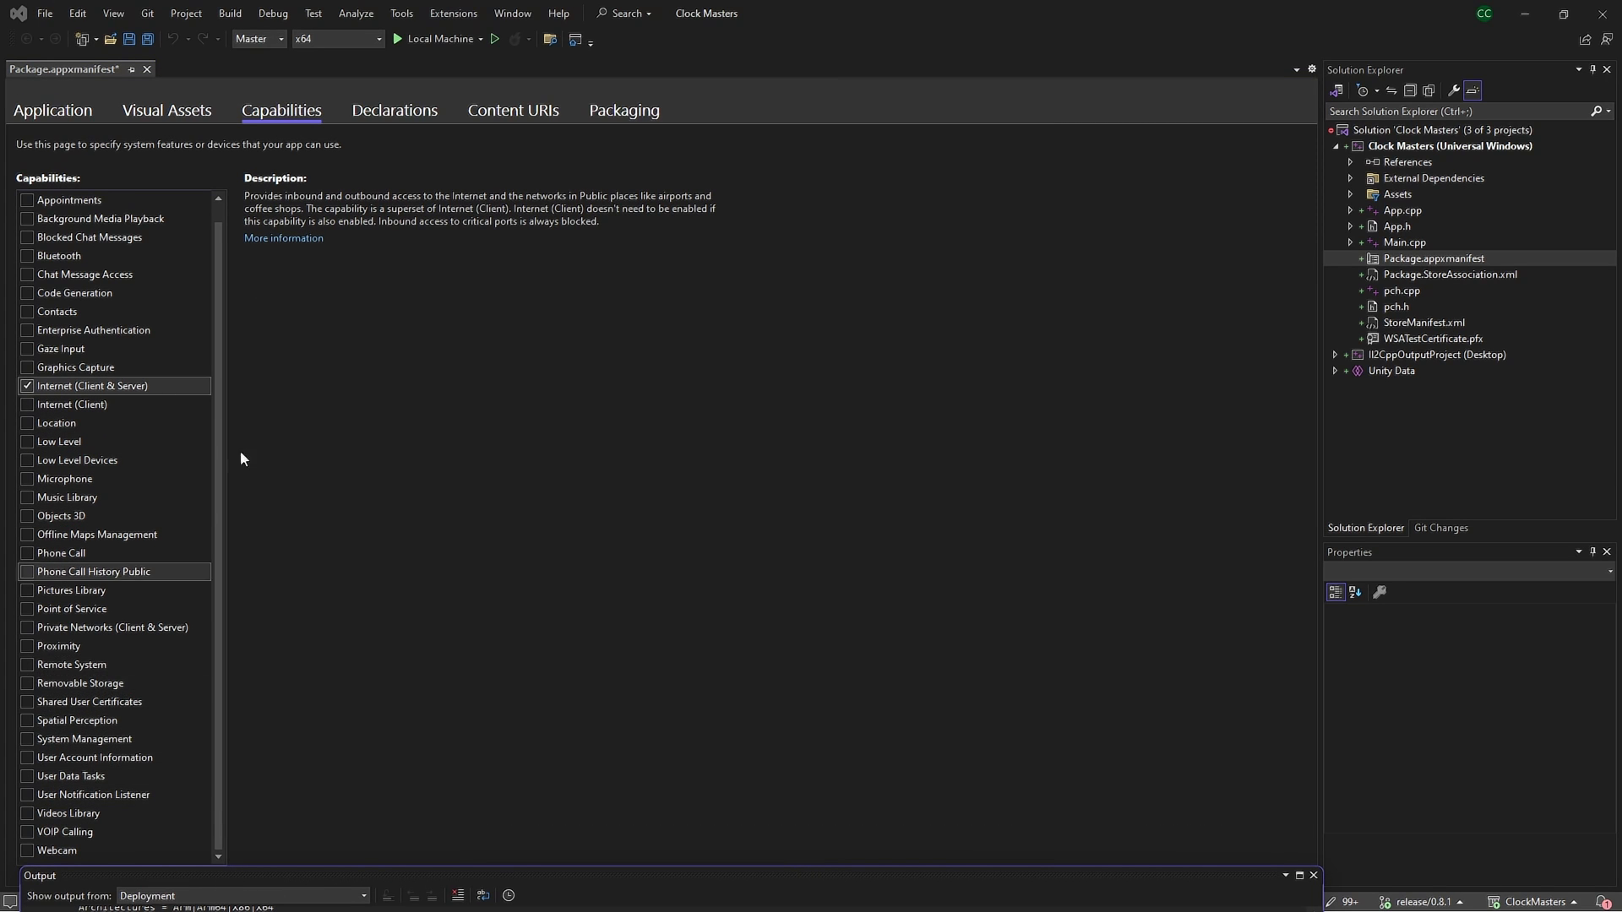
scroll(85, 357, up, 1)
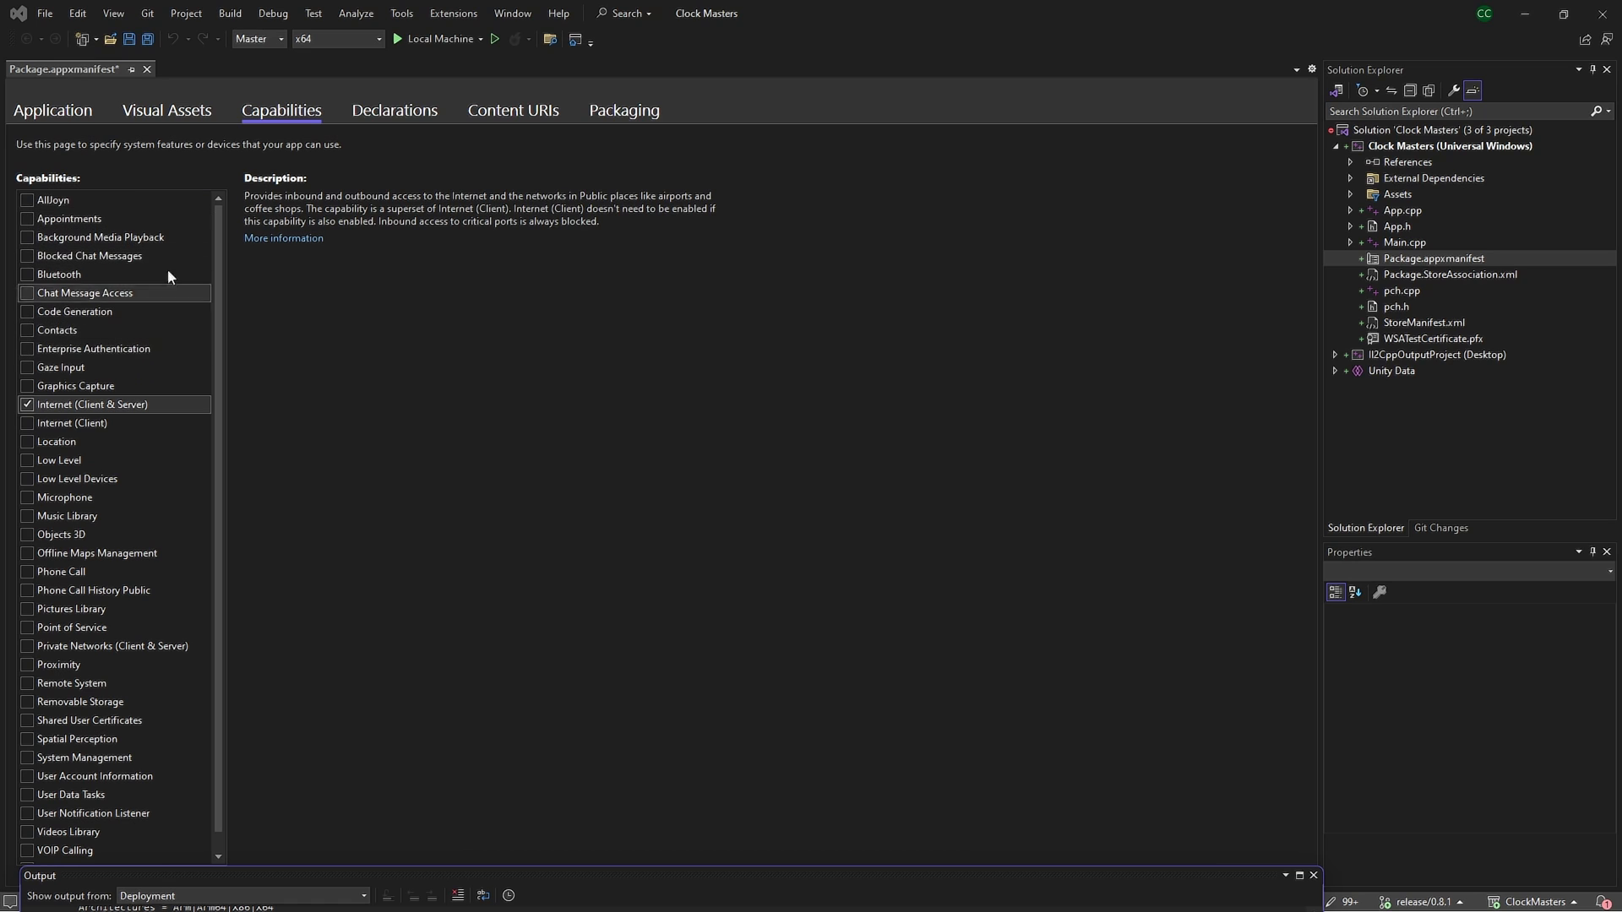
Review Declarations and Content URIs without adding any, then view Packaging showing version 0.8.7
click(414, 117)
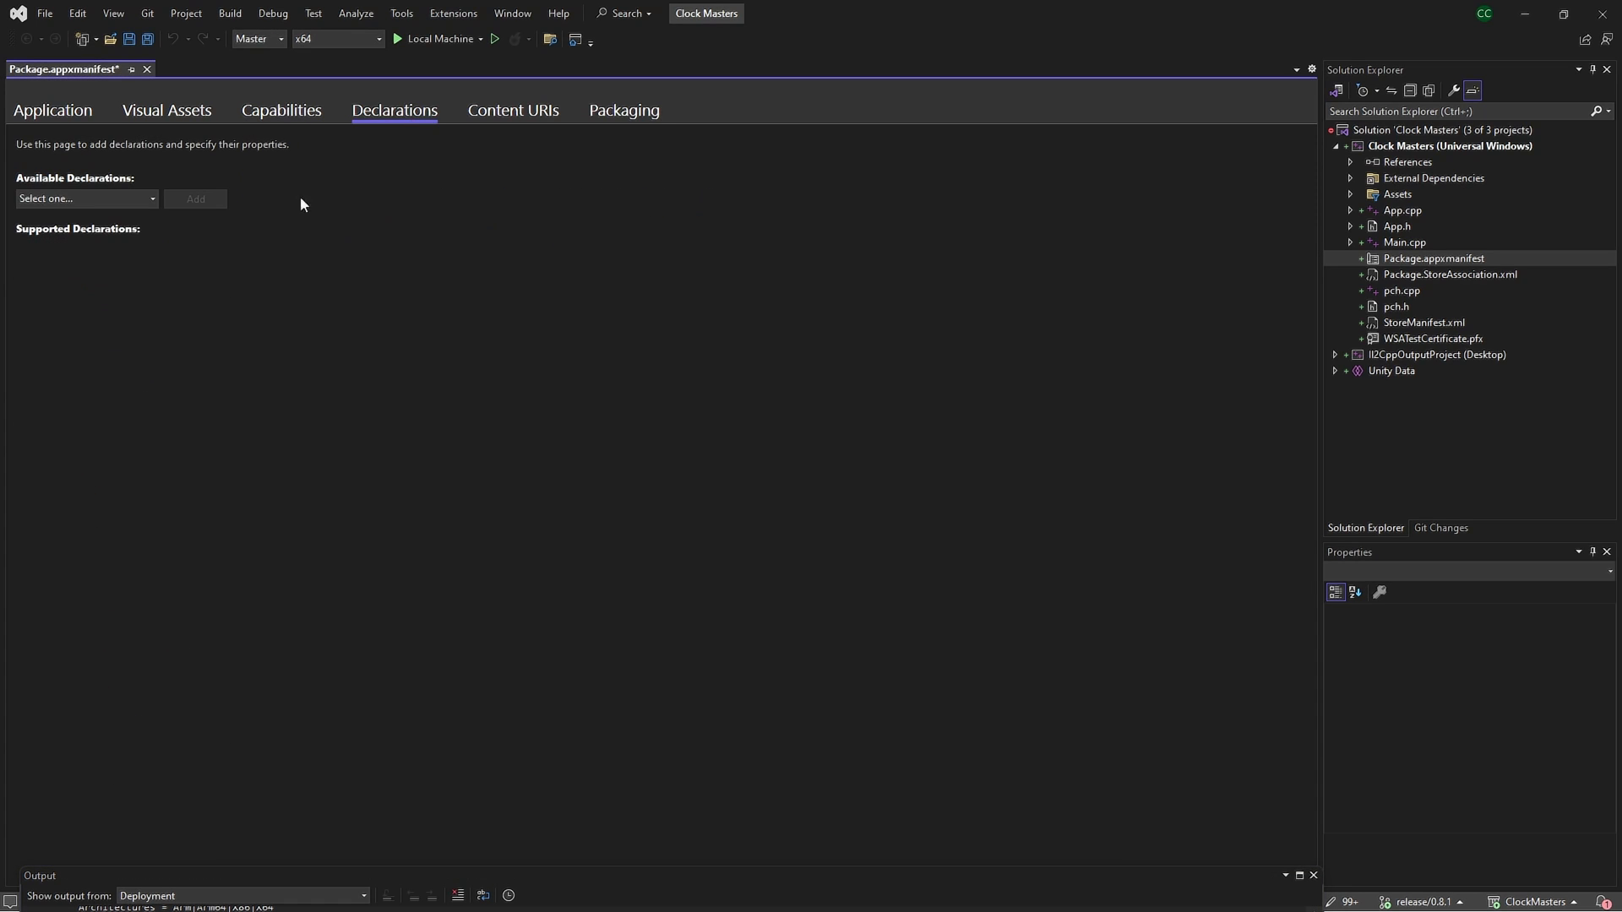
click(106, 197)
scroll(104, 286, down, 1)
scroll(111, 282, up, 1)
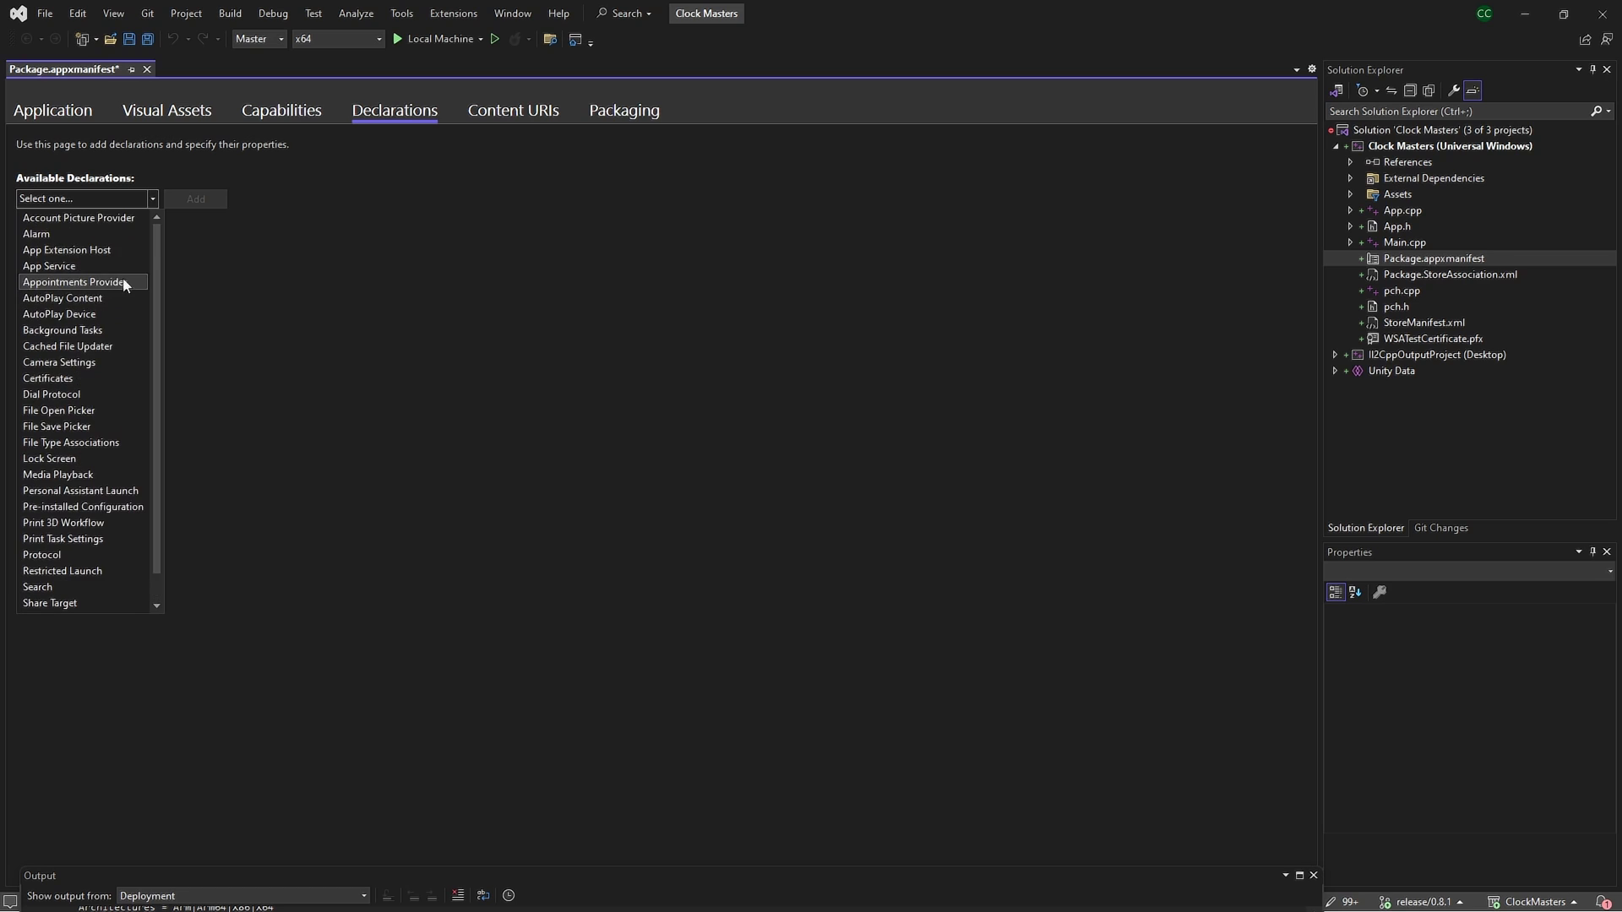
click(338, 286)
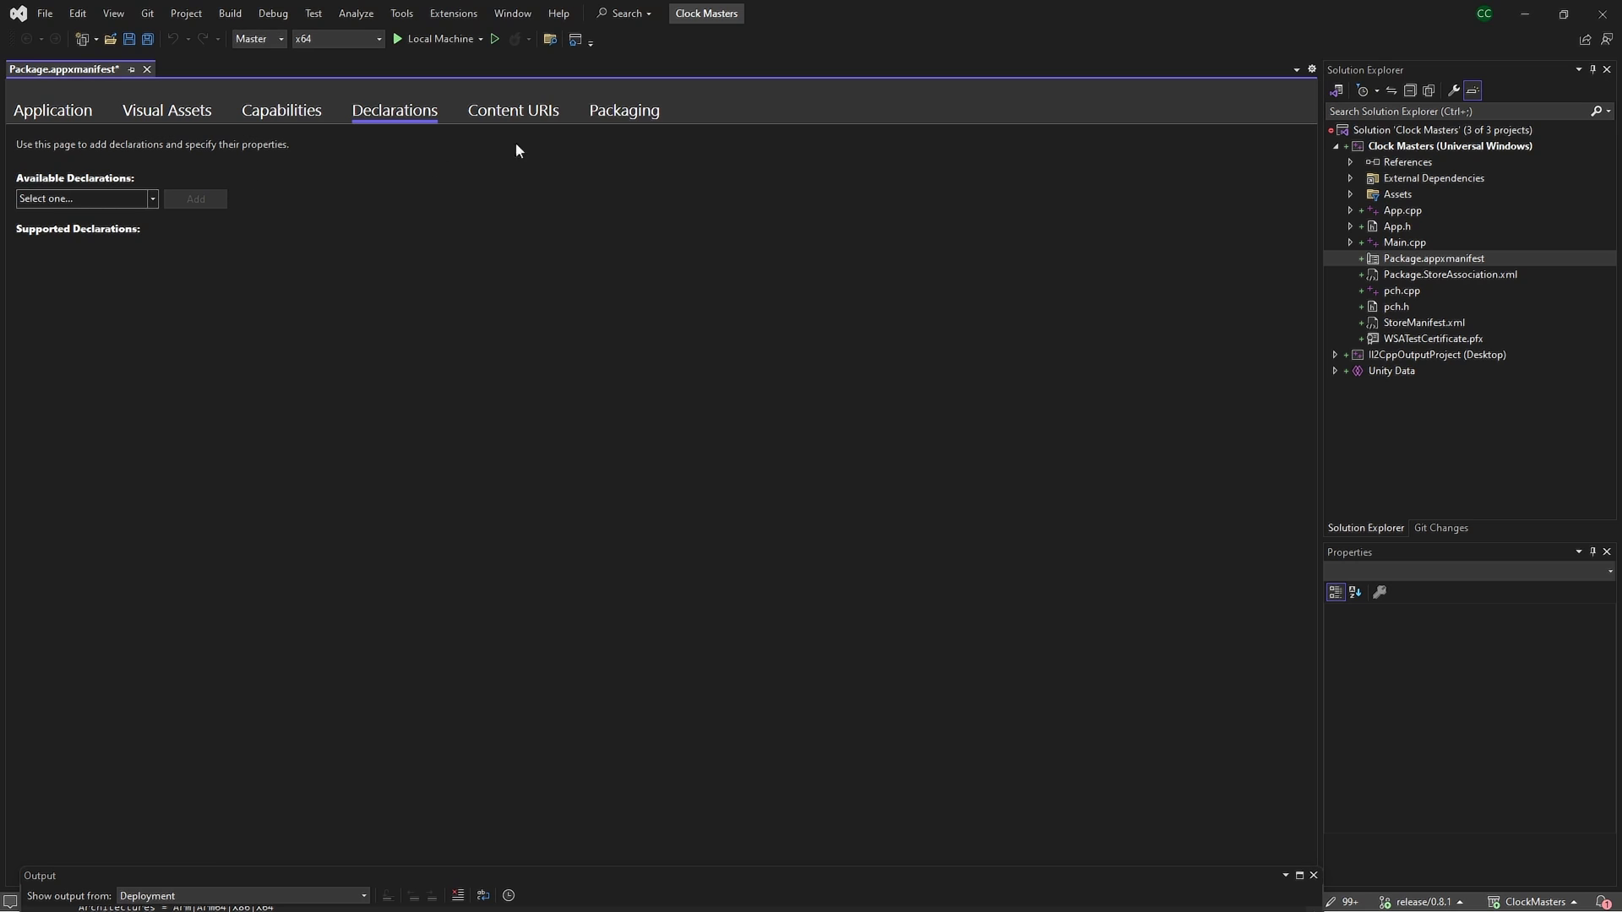
click(519, 112)
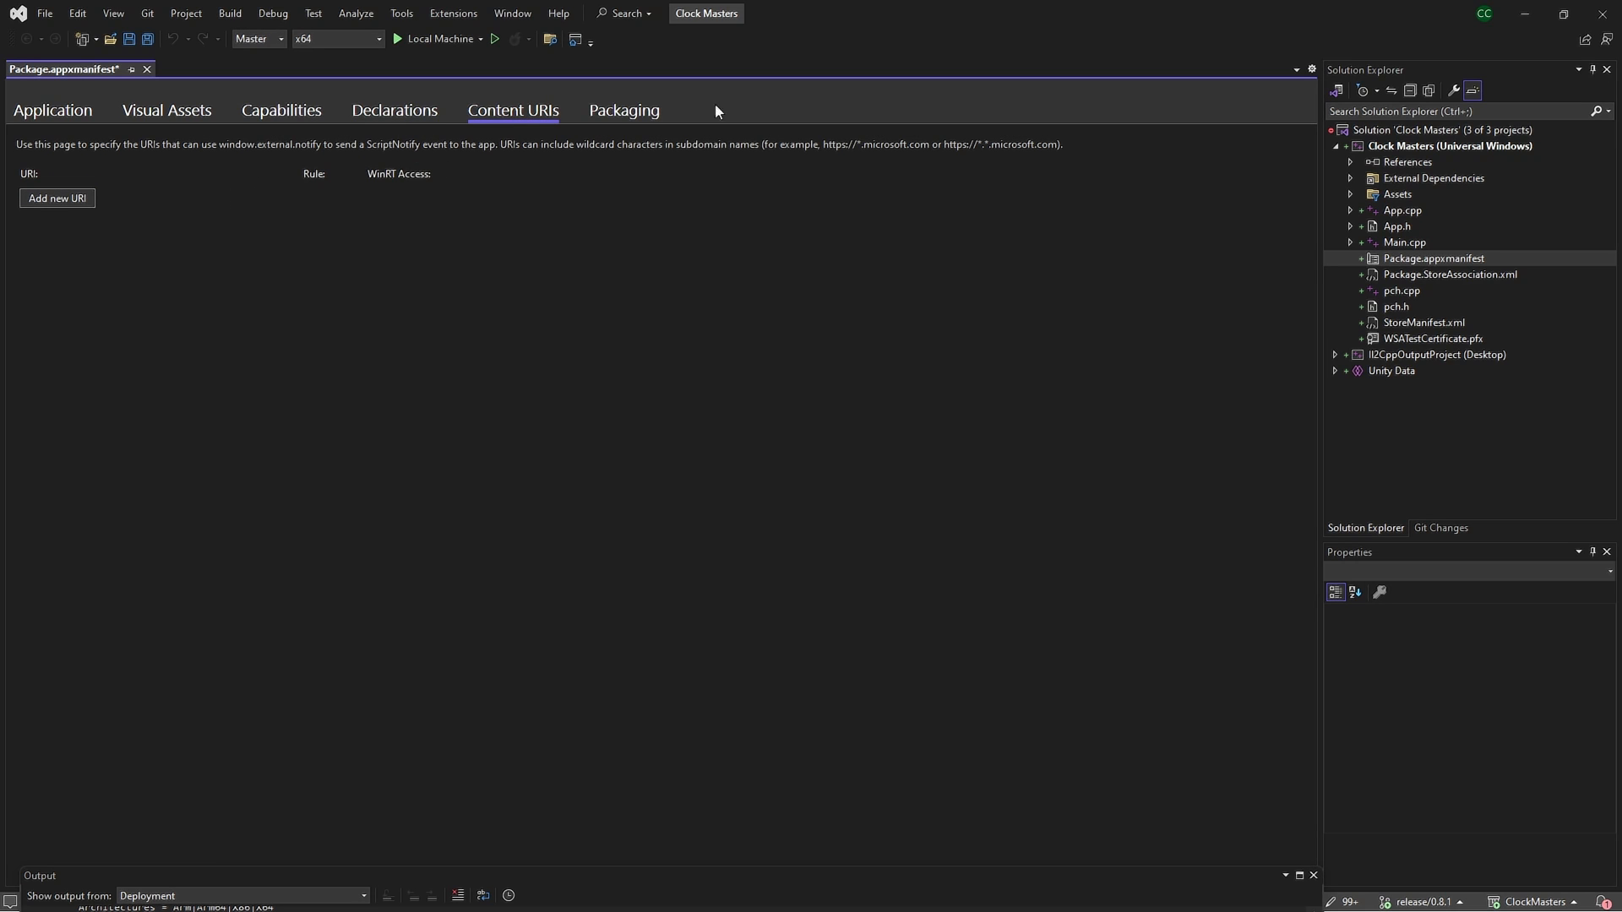
click(657, 117)
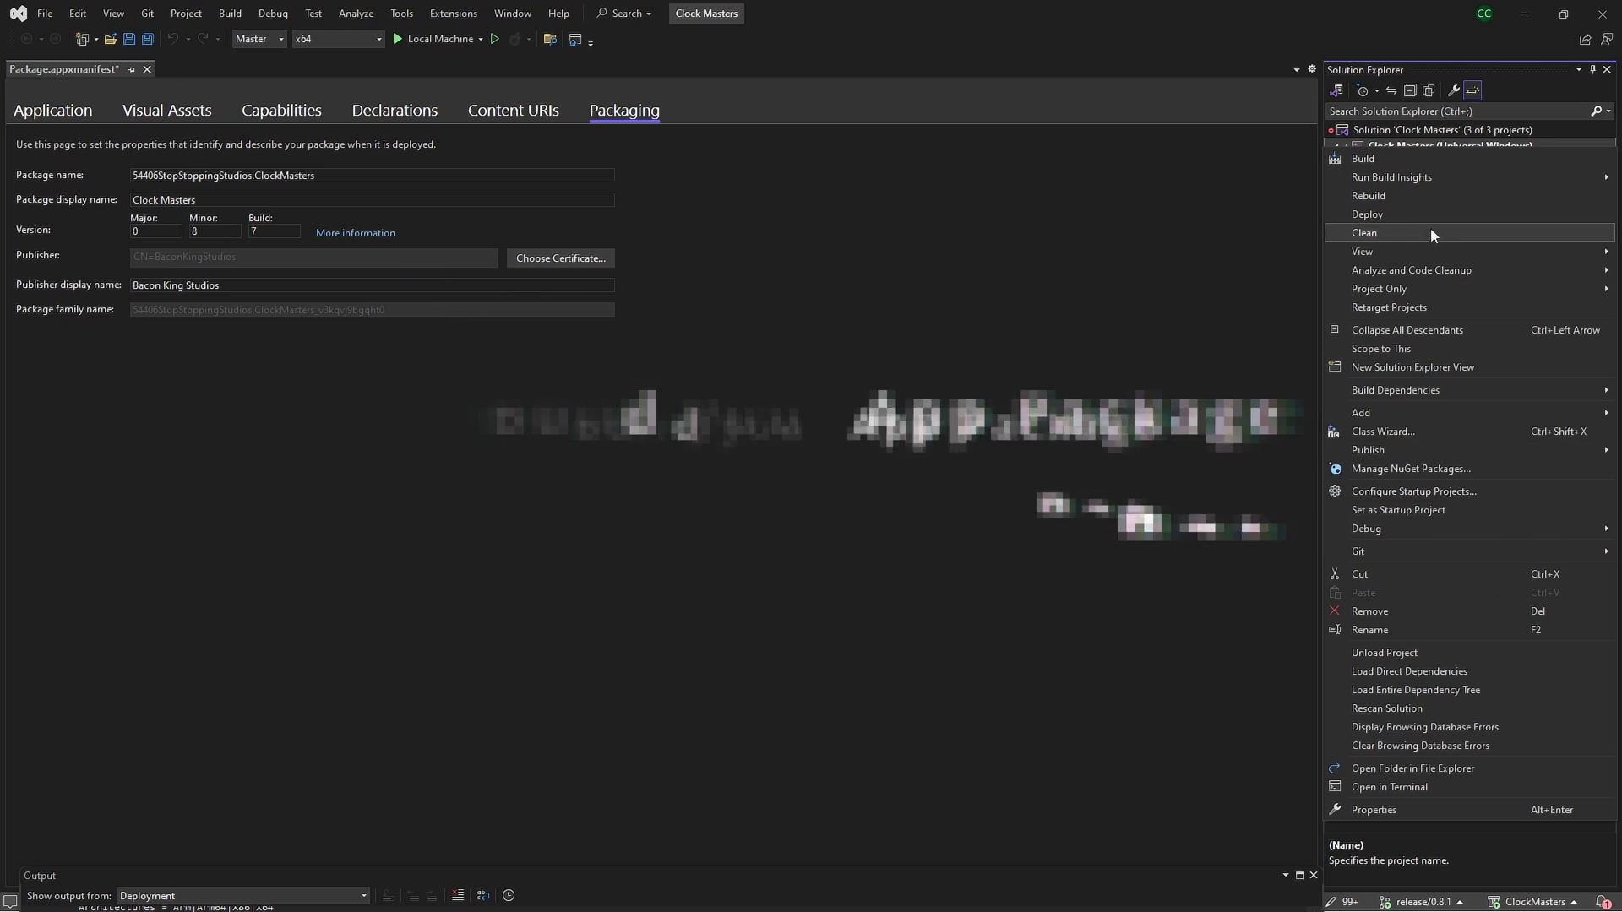
Start Associate App with the Store from the project's Publish menu, then cancel it
click(1301, 202)
right_click(1386, 145)
mouse_move(1368, 445)
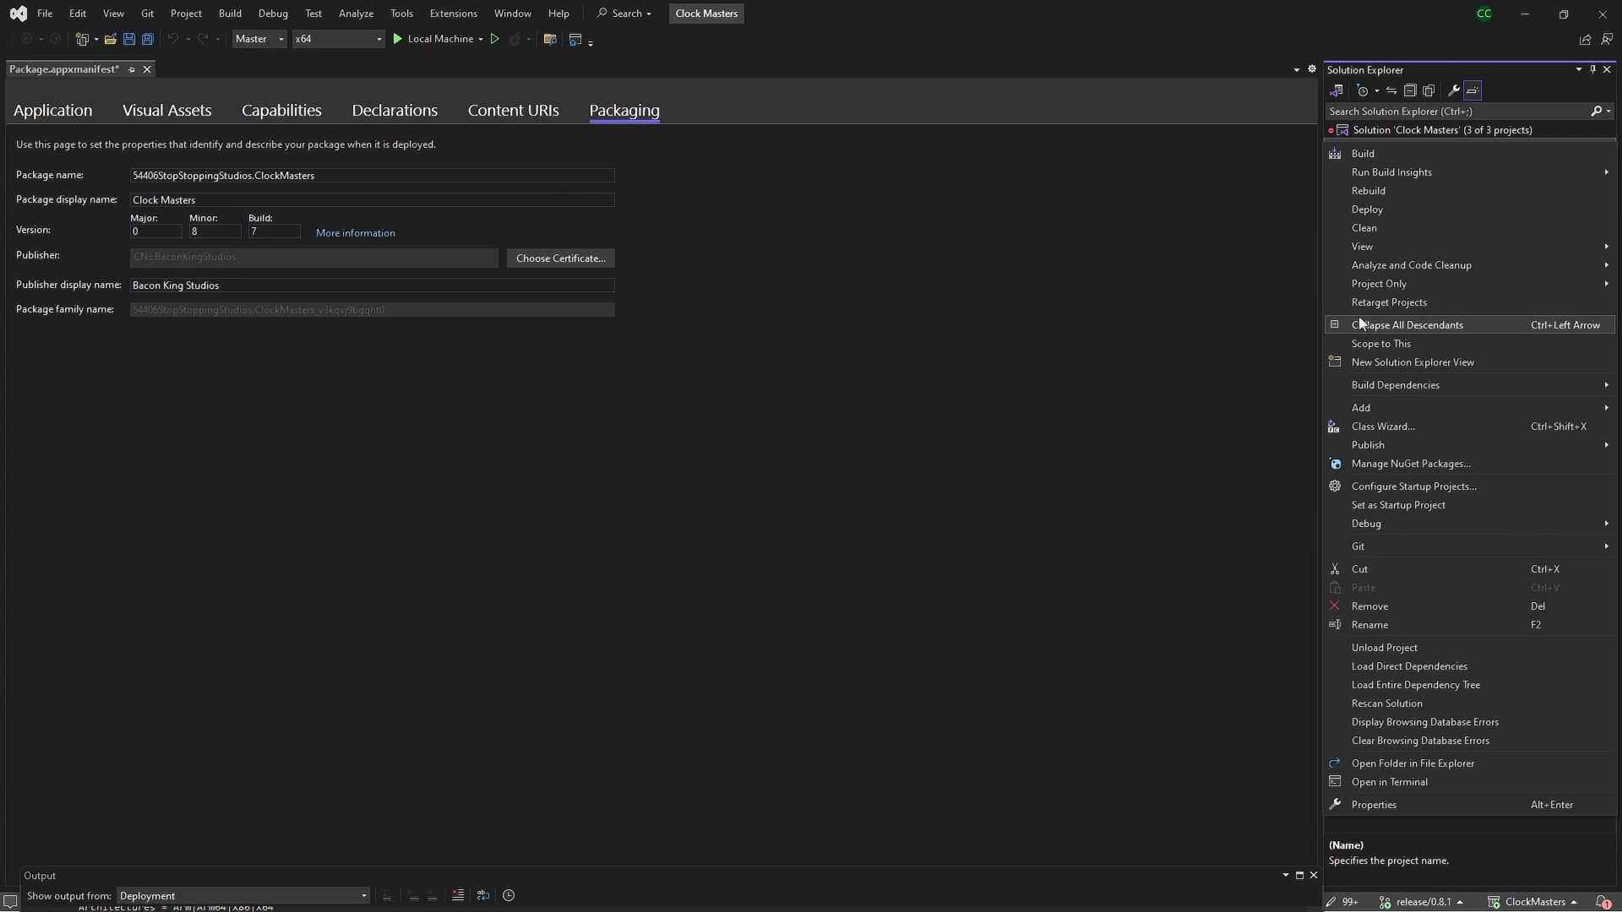
mouse_move(1463, 285)
right_click(1378, 131)
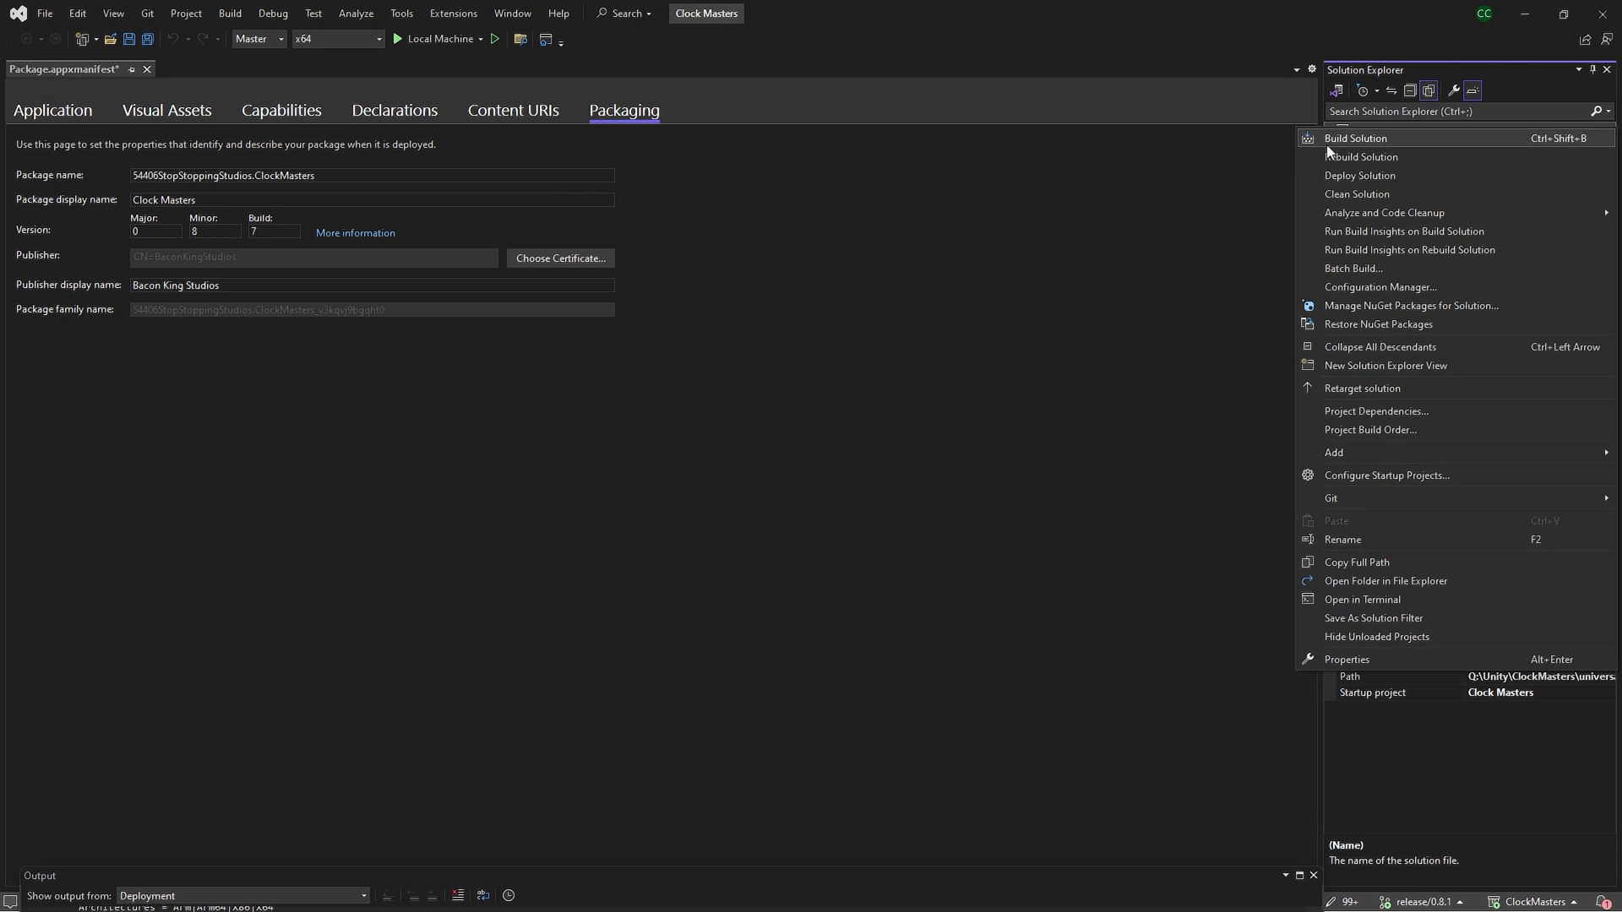
click(1272, 157)
right_click(1390, 147)
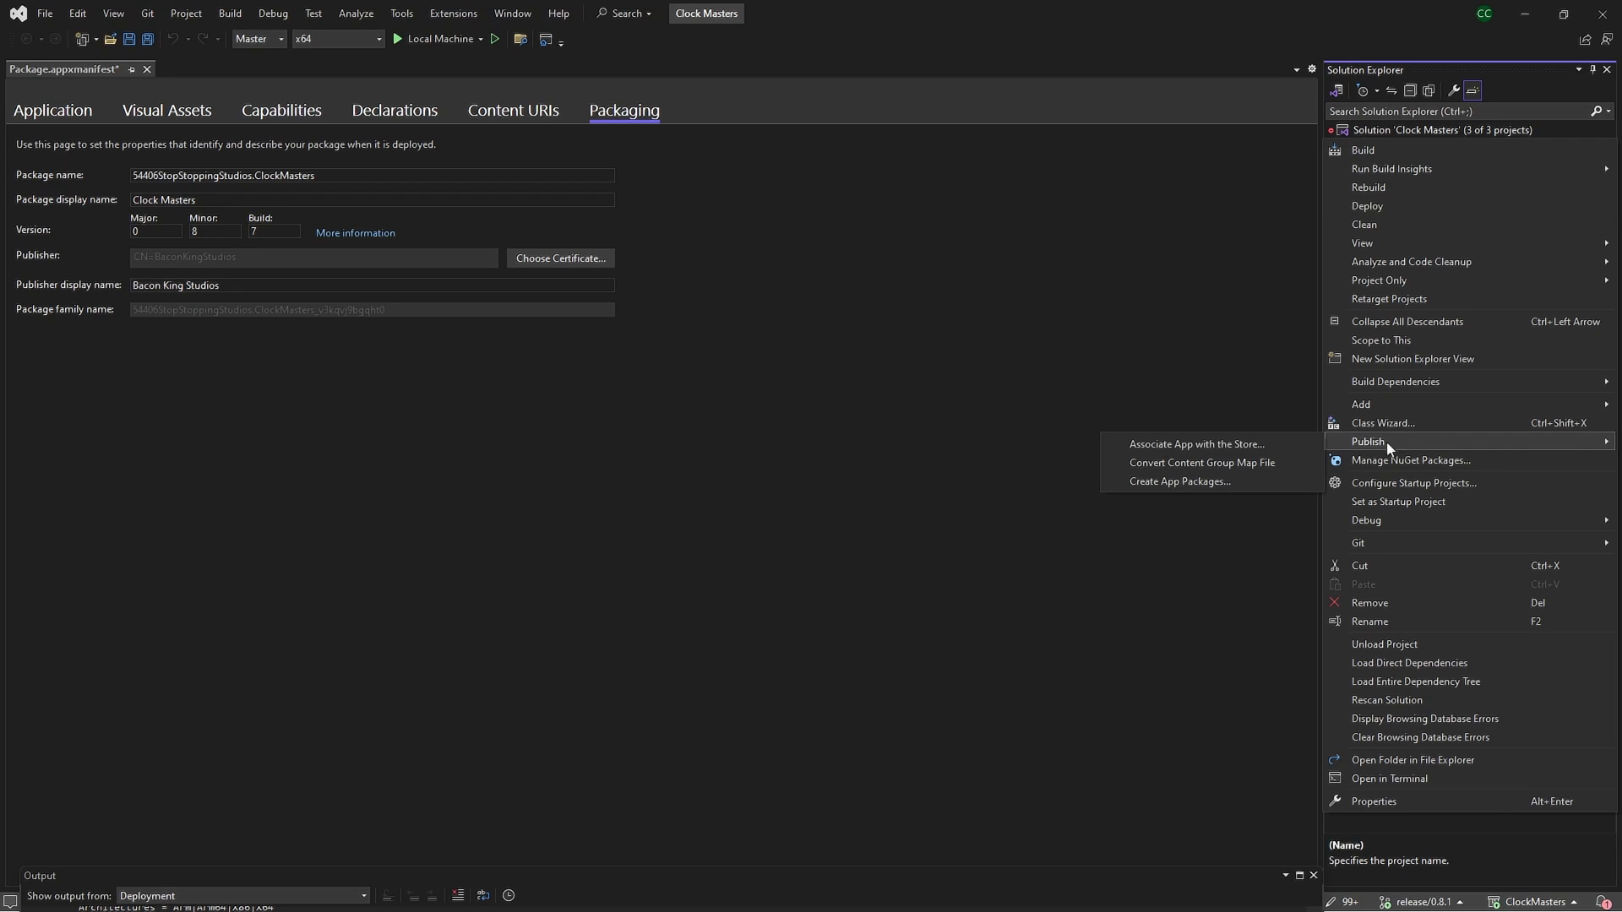
click(1237, 446)
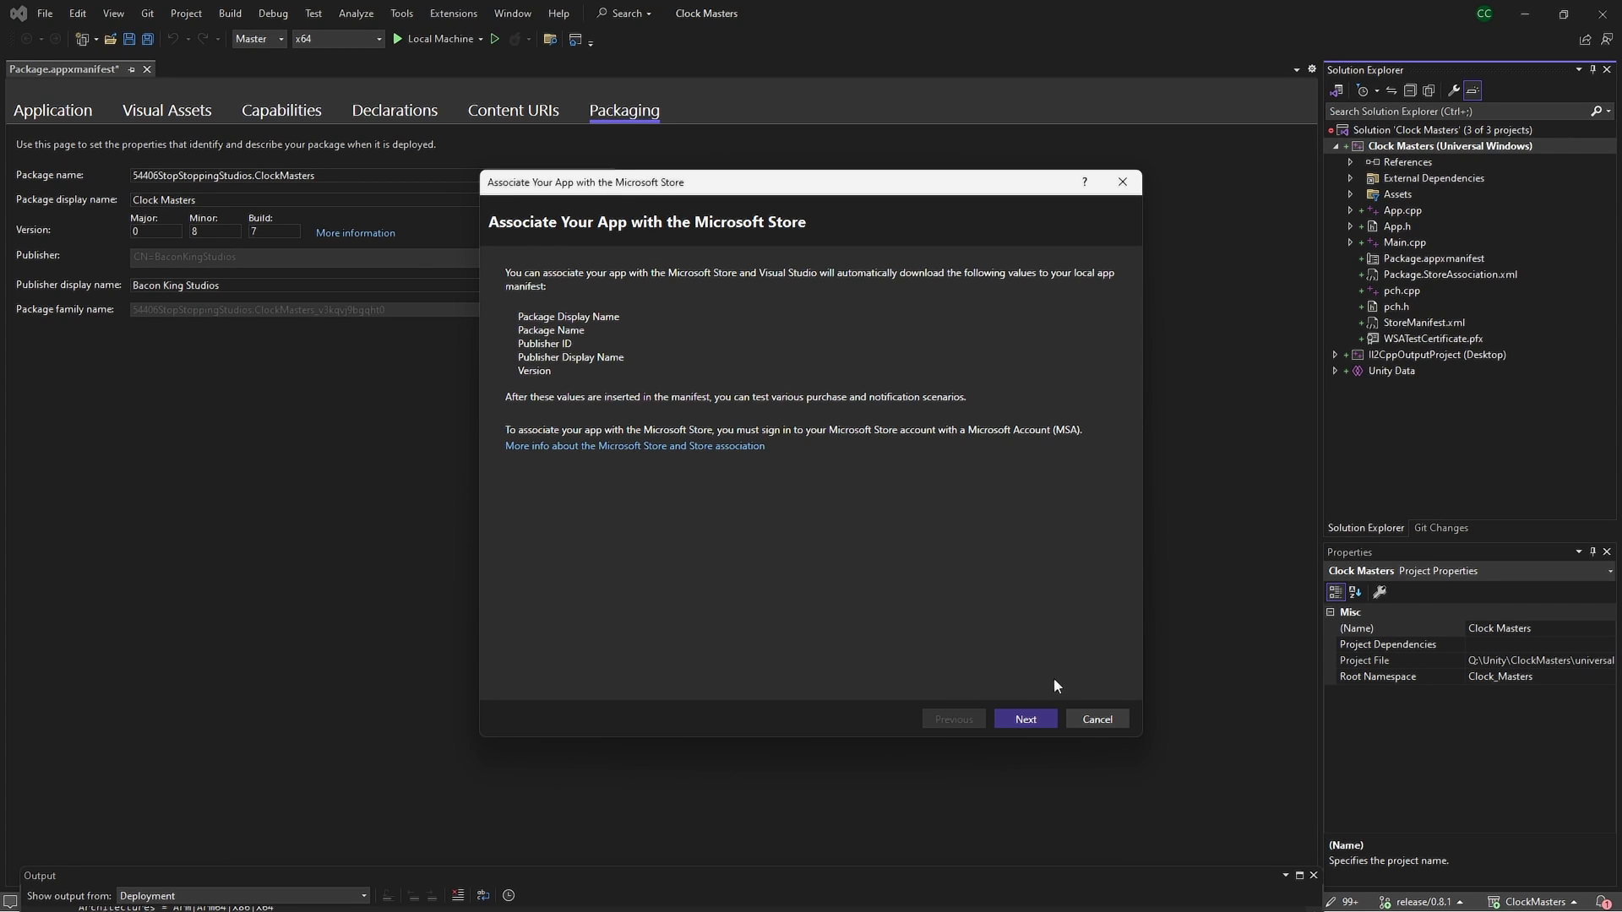
click(1010, 721)
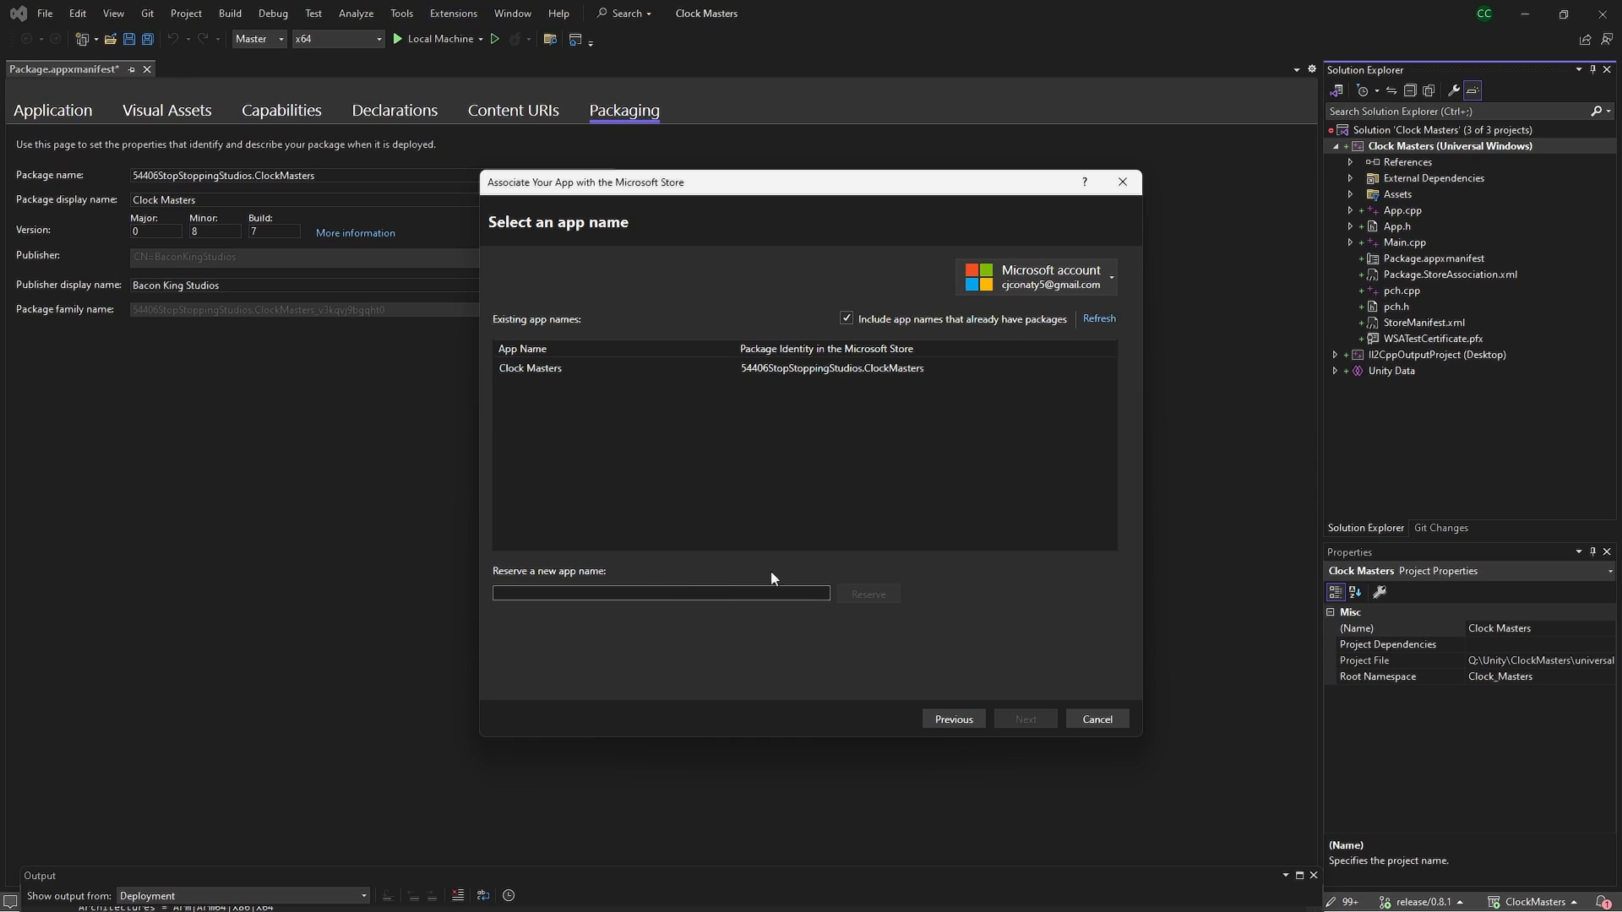
key(Escape)
Save Package.appxmanifest at version 0.8.7 with Ctrl+S
right_click(1451, 147)
mouse_move(1494, 453)
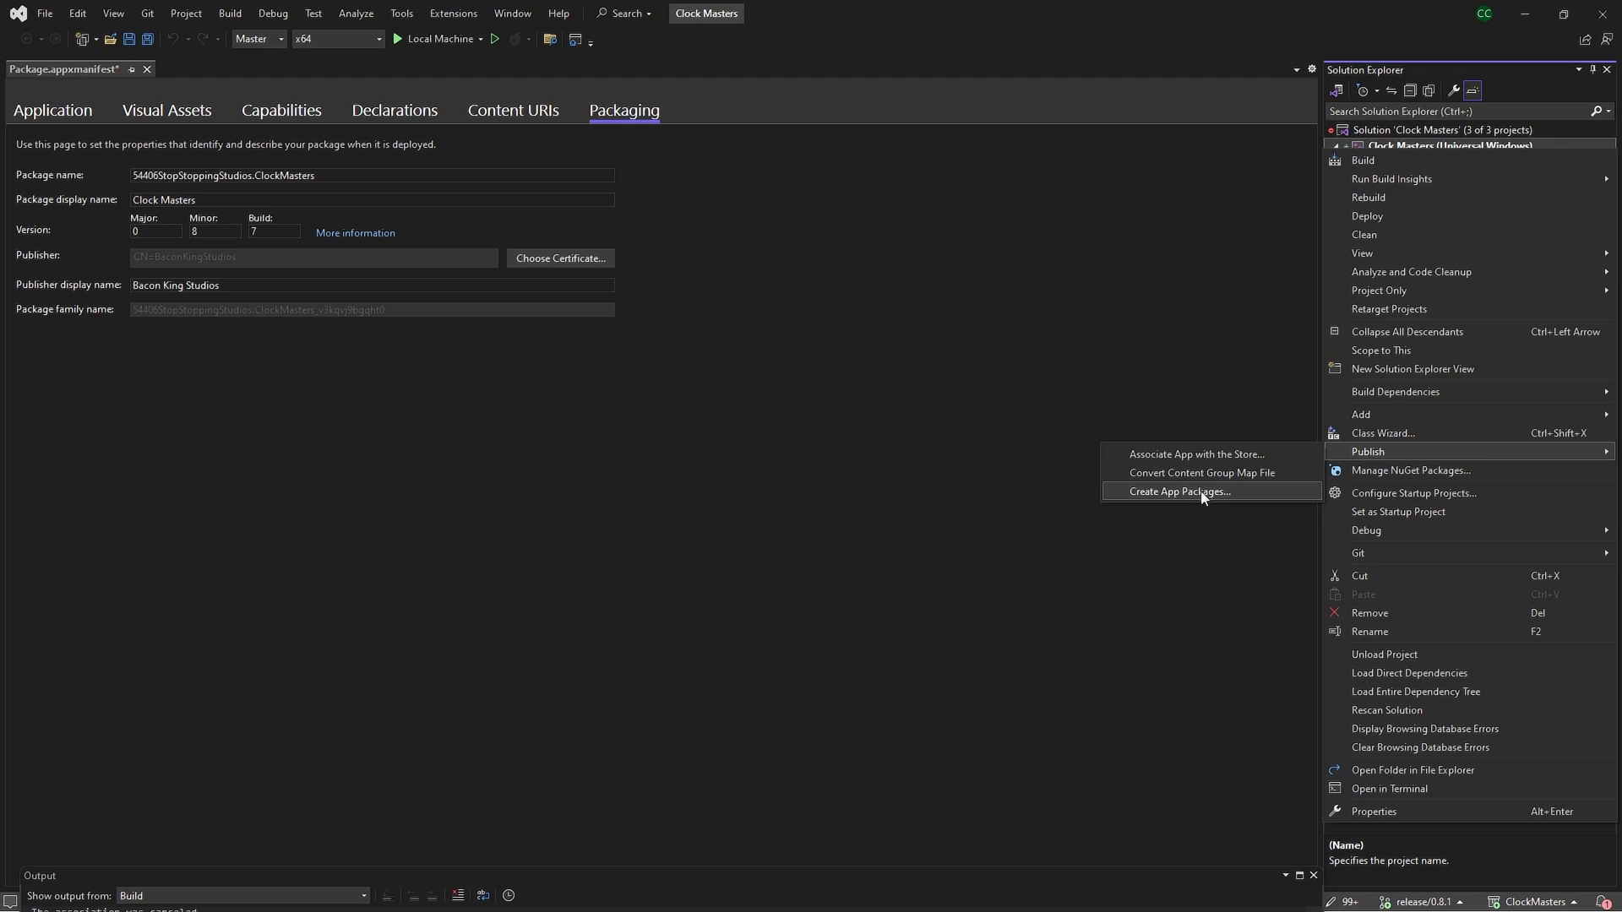
click(909, 275)
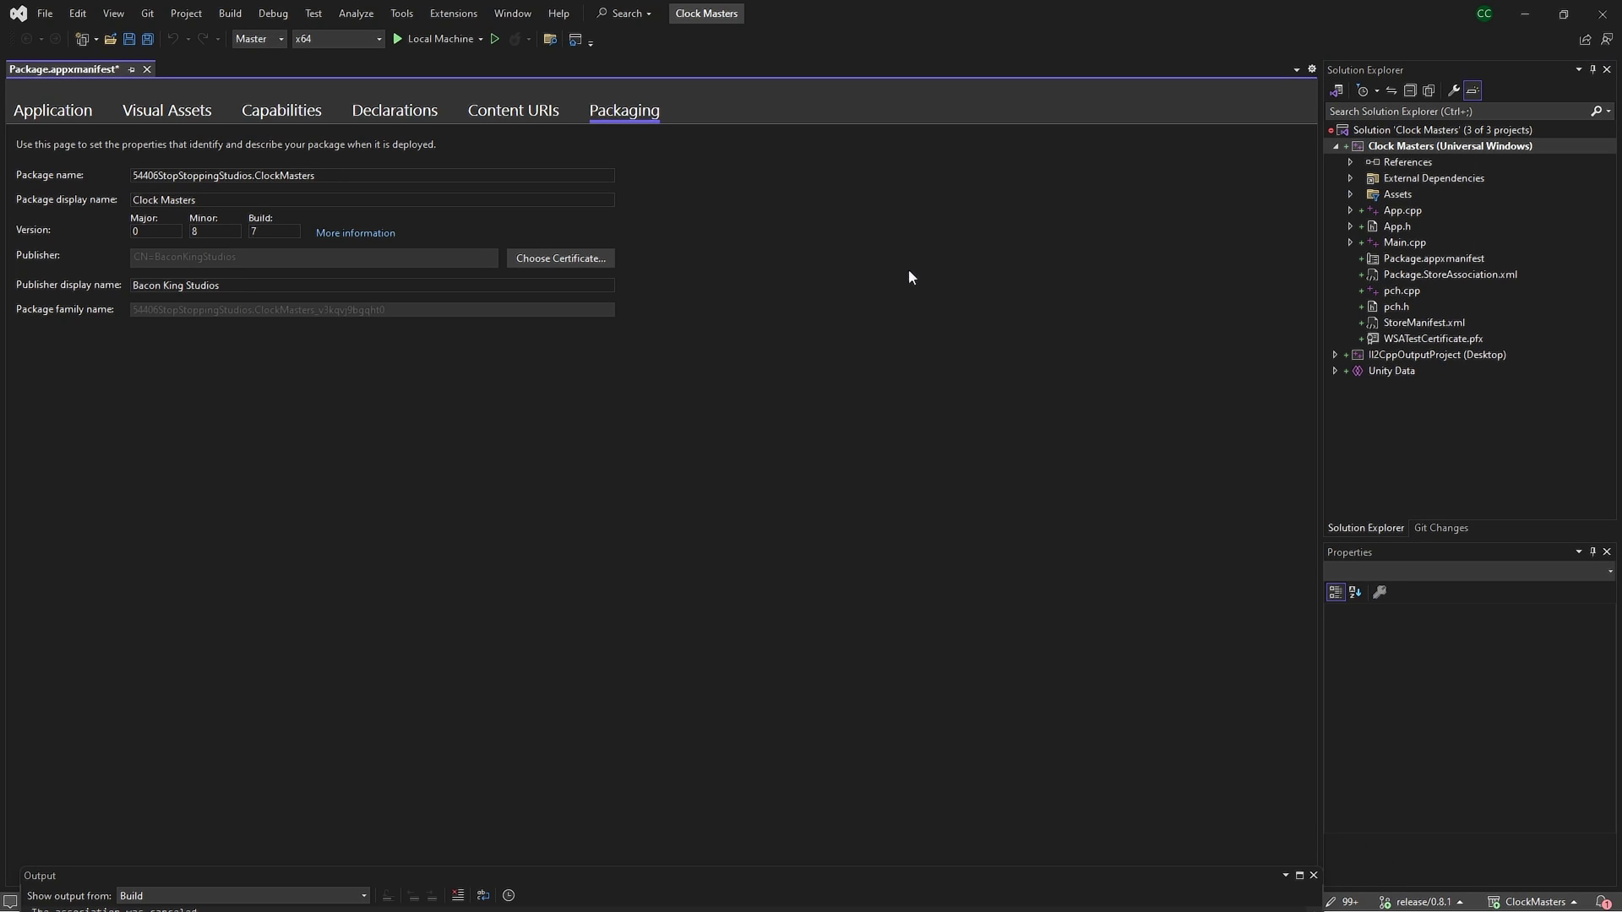
key(ctrl+s)
Create Microsoft Store packages for Clock Masters for x86, x64, ARM and ARM64, bundle set to Always
right_click(1436, 146)
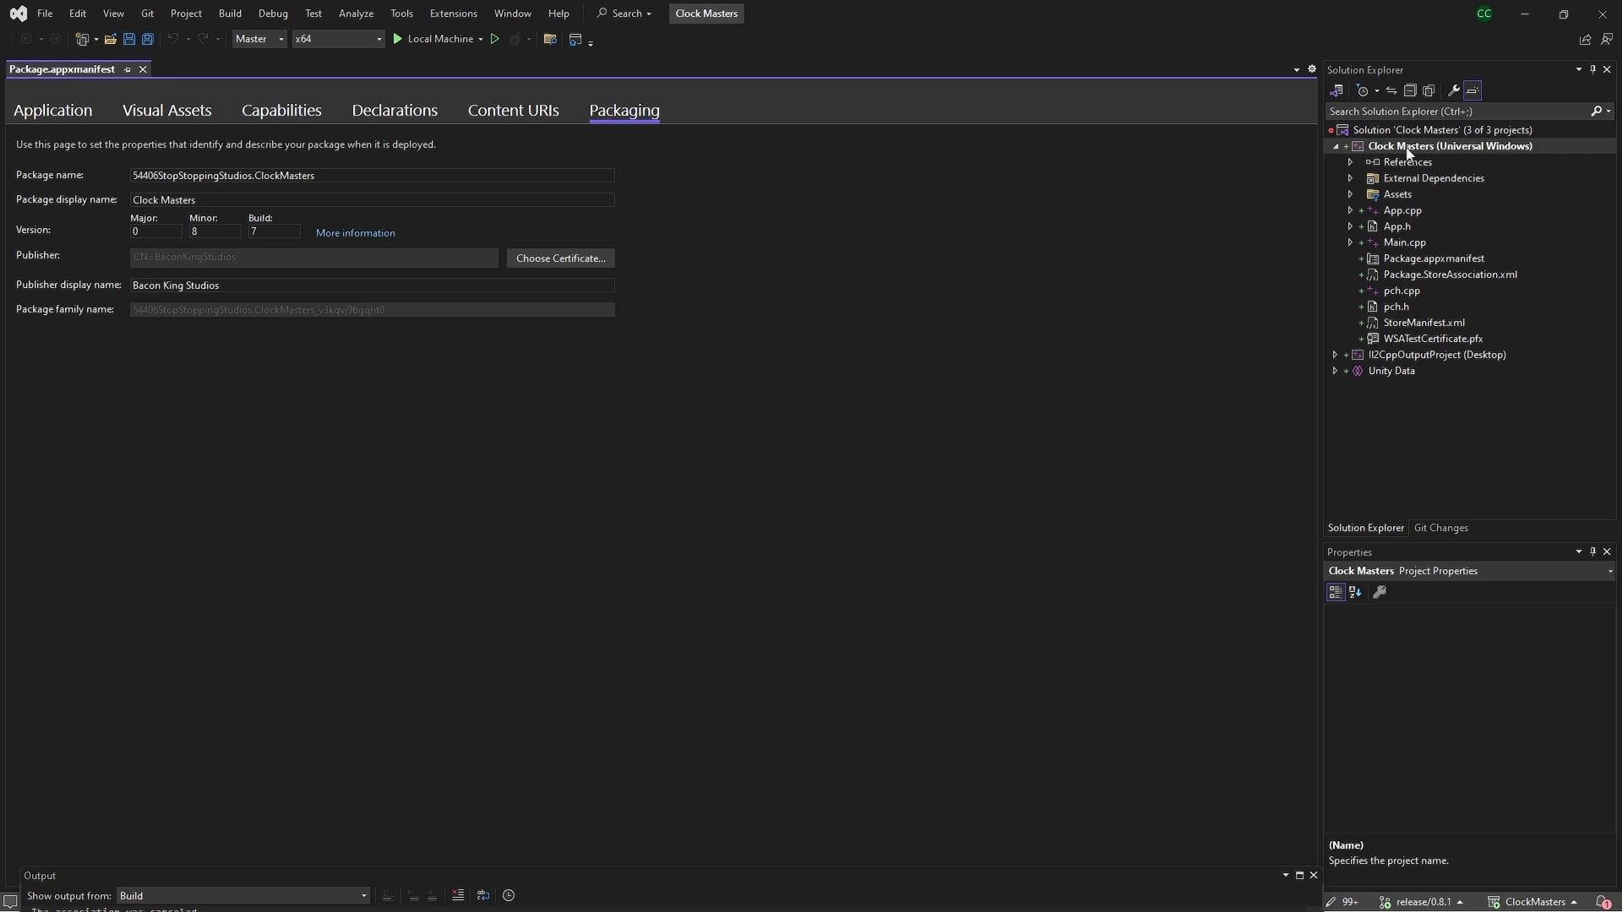
mouse_move(1368, 452)
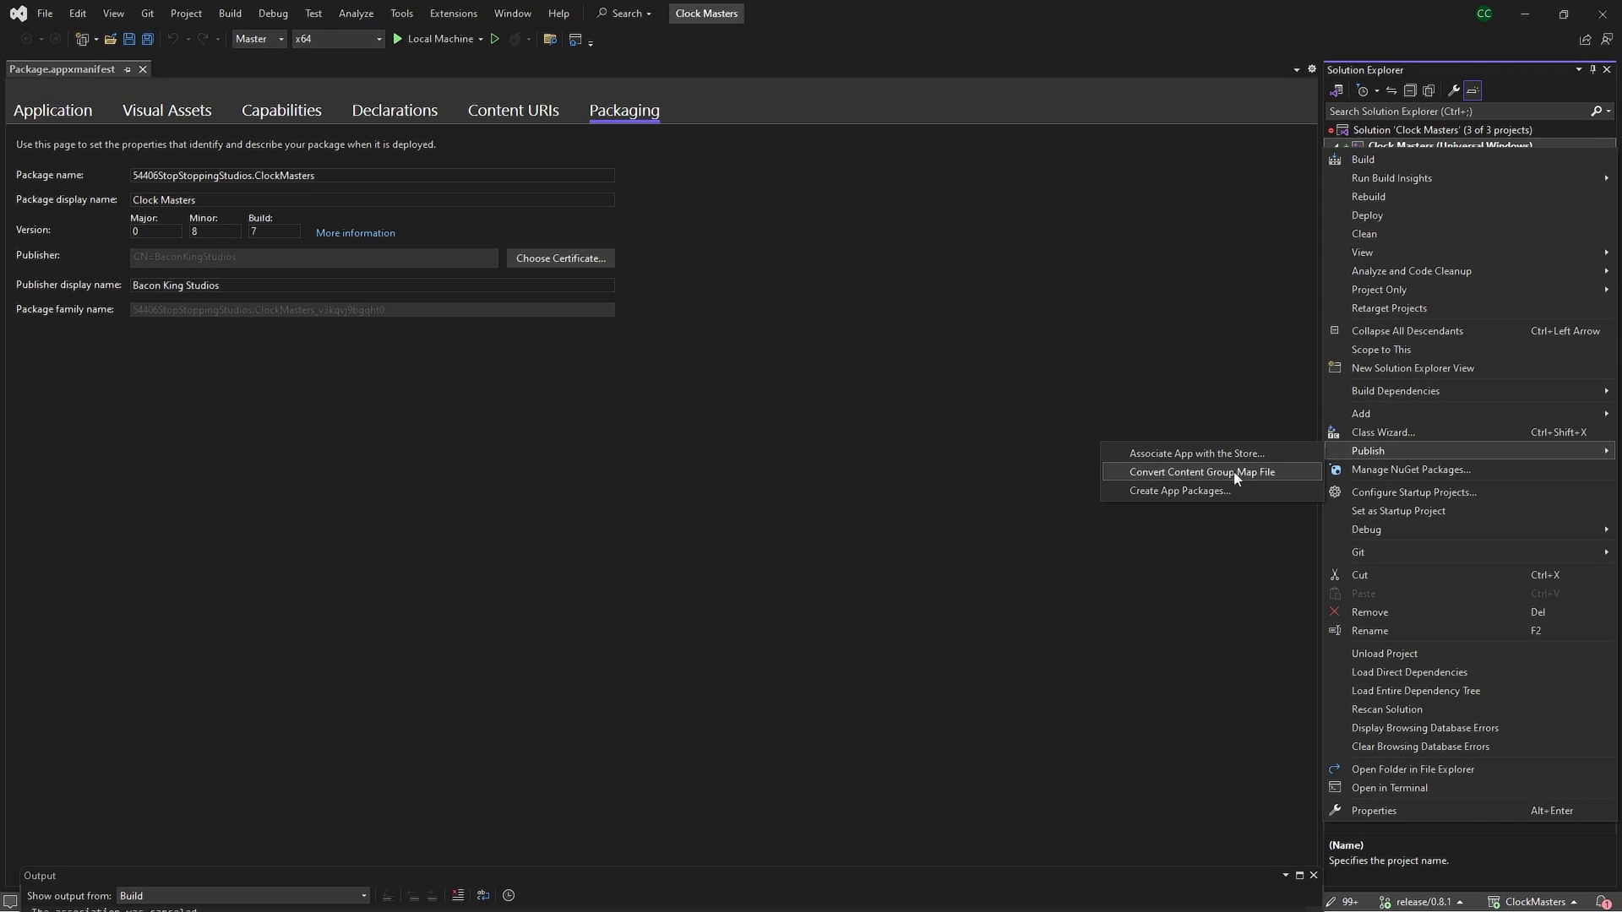
click(1225, 491)
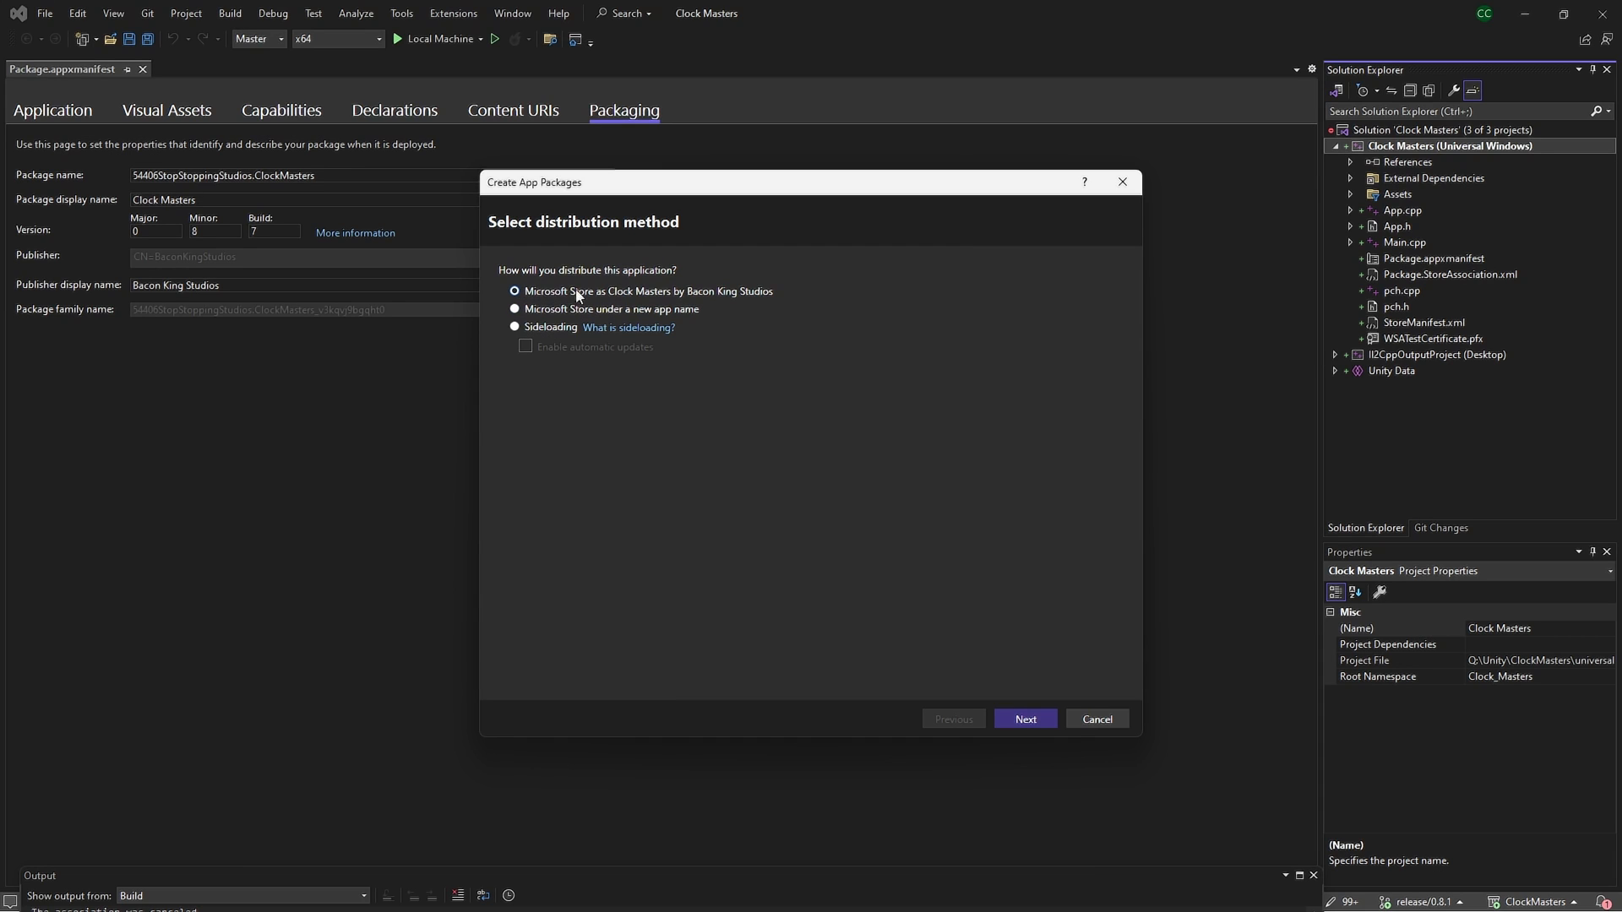
click(1025, 720)
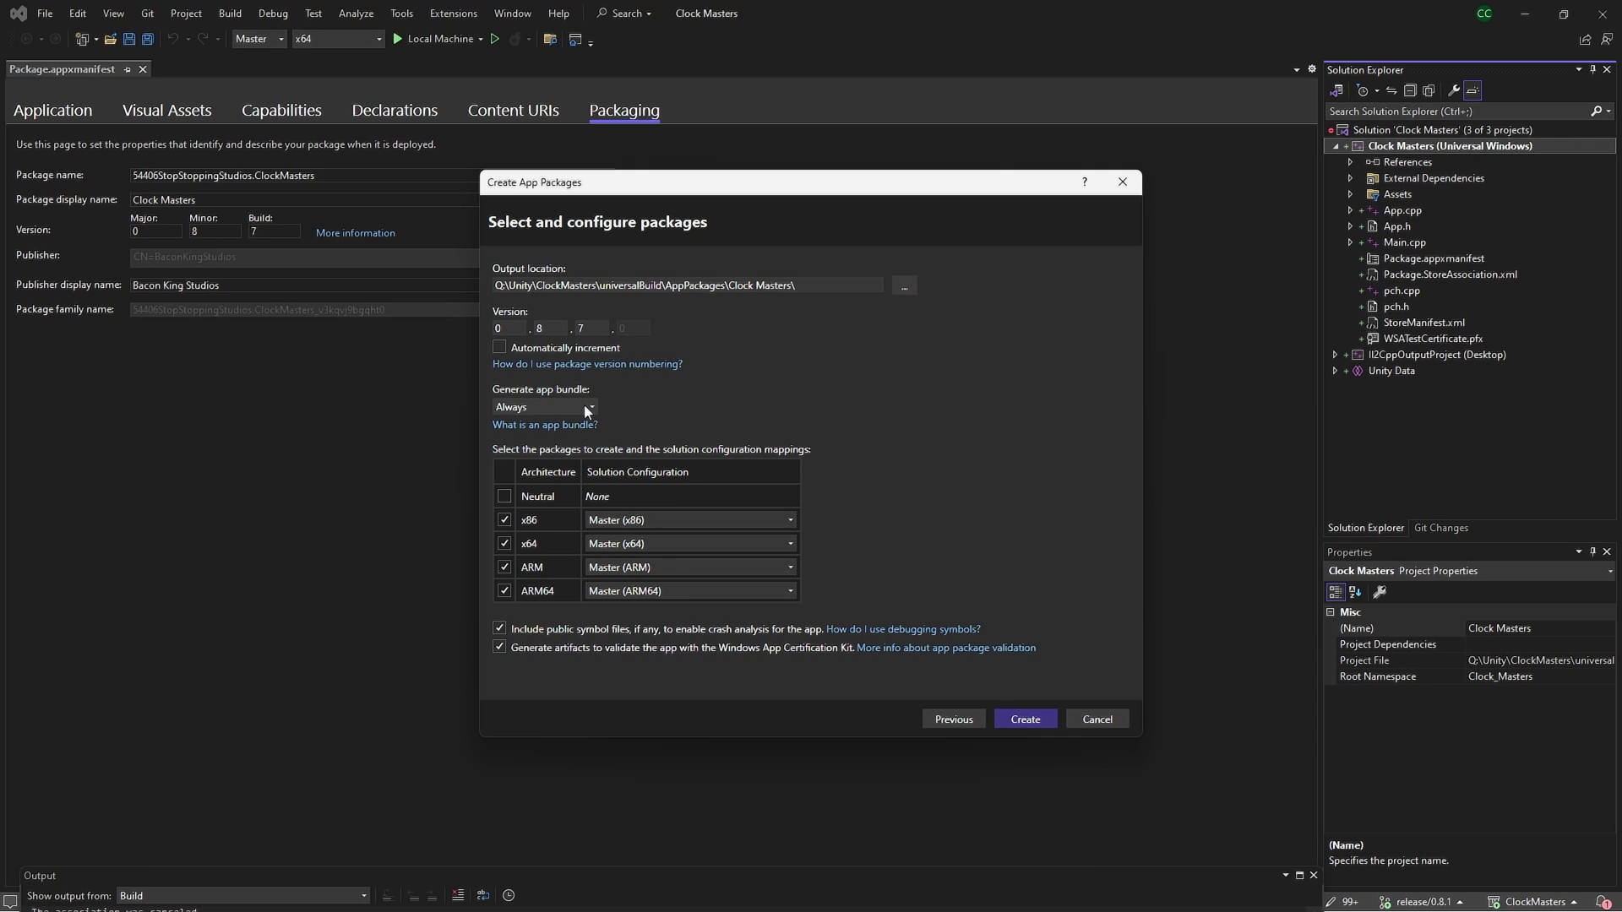
click(545, 407)
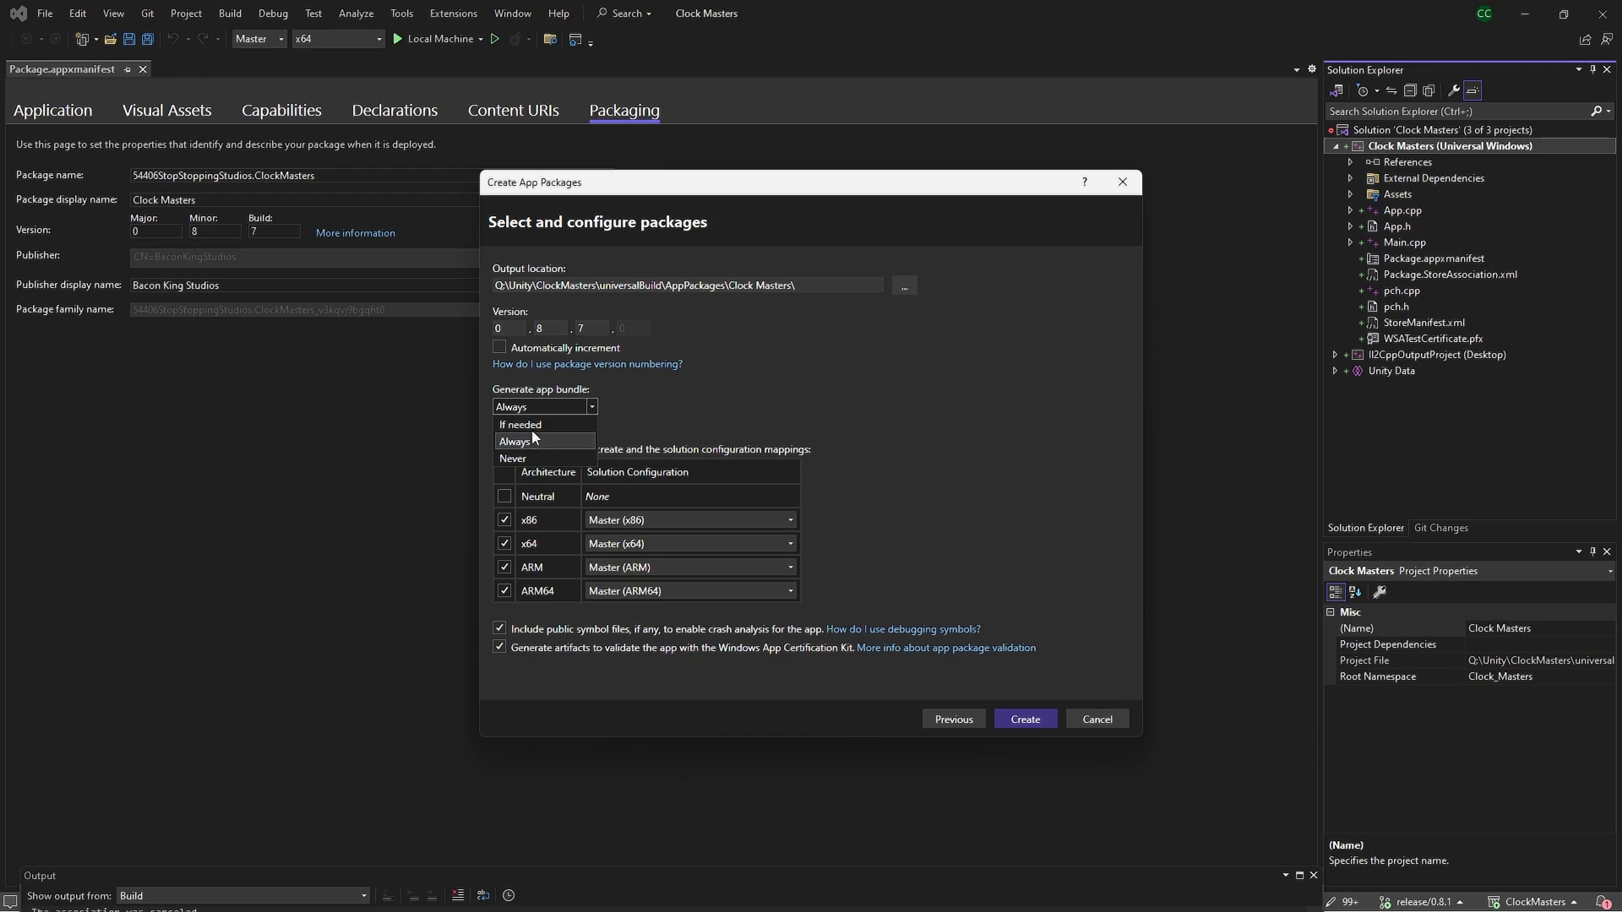
click(670, 444)
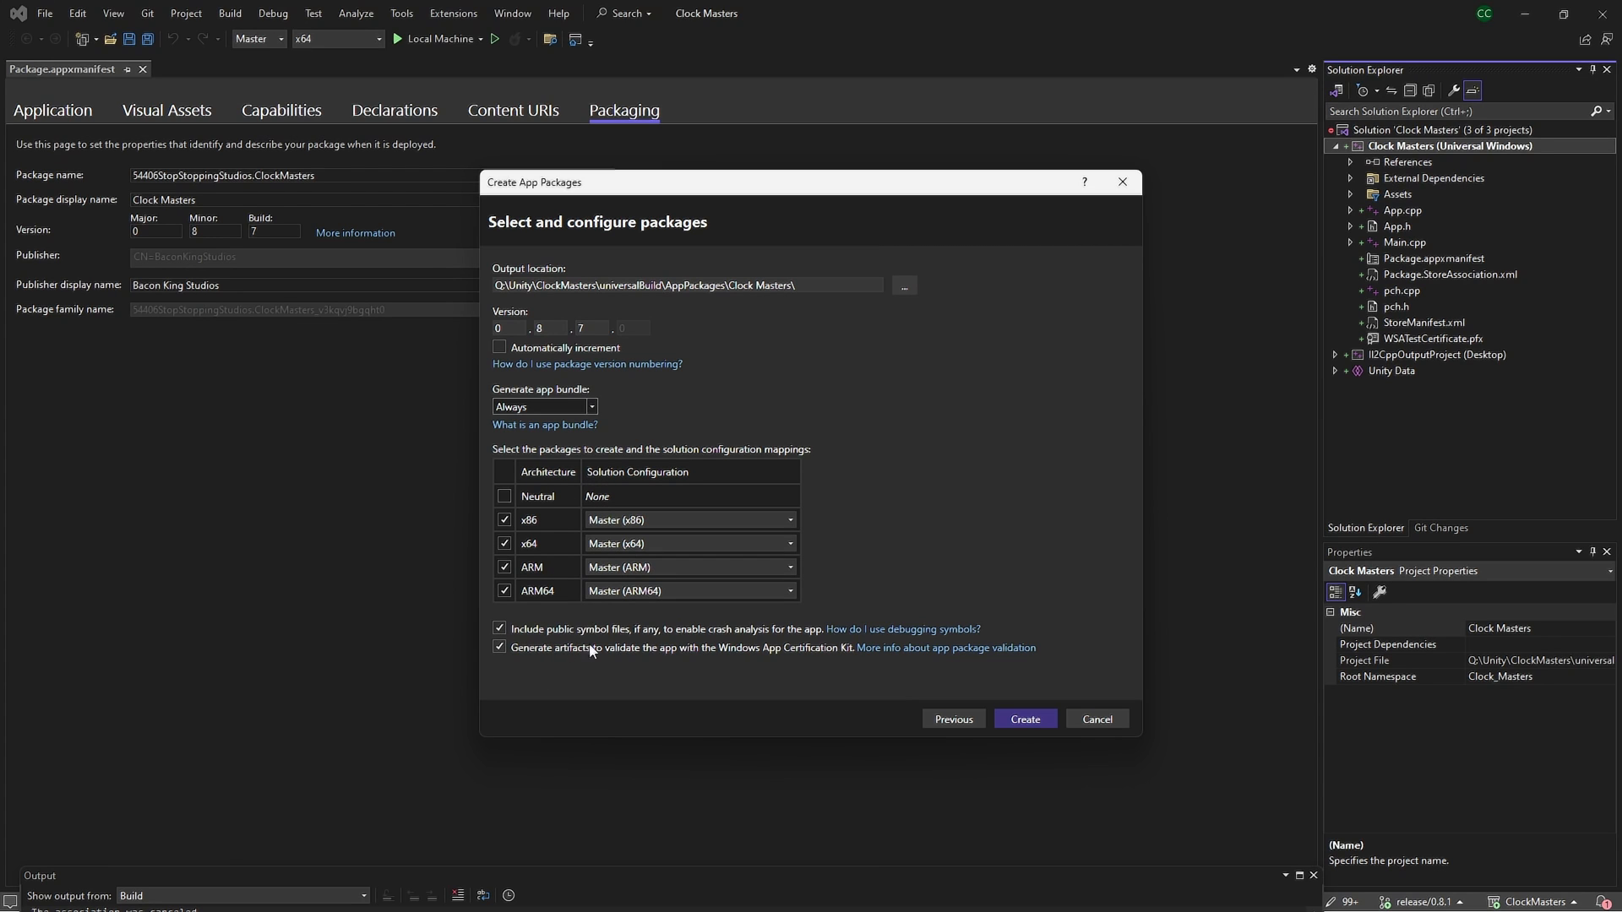
click(1031, 719)
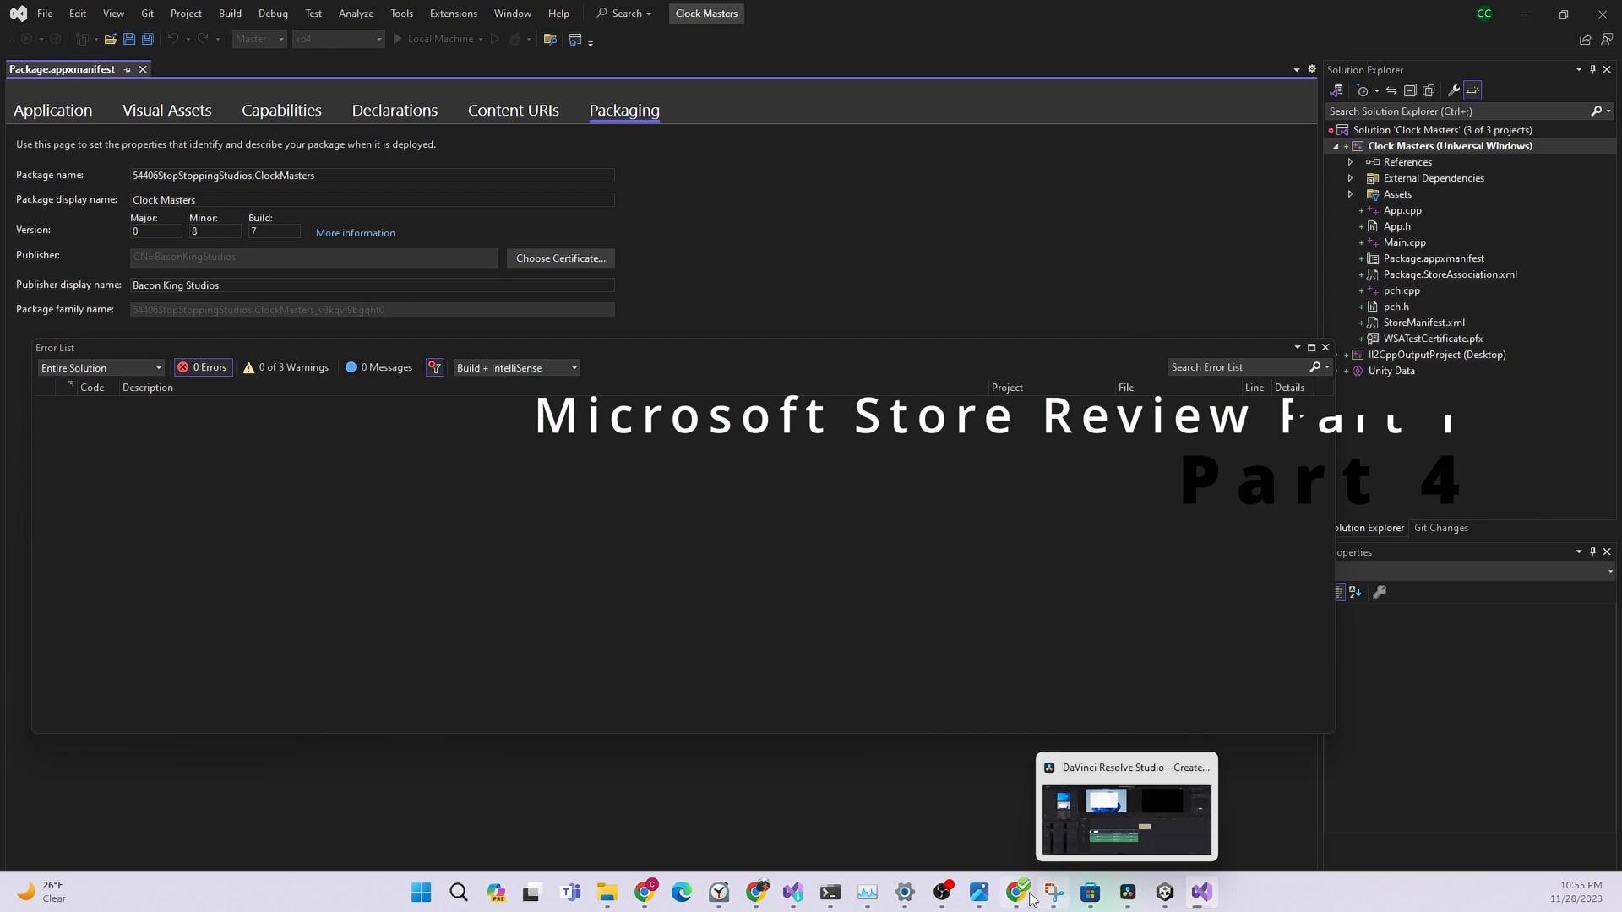
In Partner Center, go to the Clock Masters Submission 3 Packages page
mouse_move(747, 896)
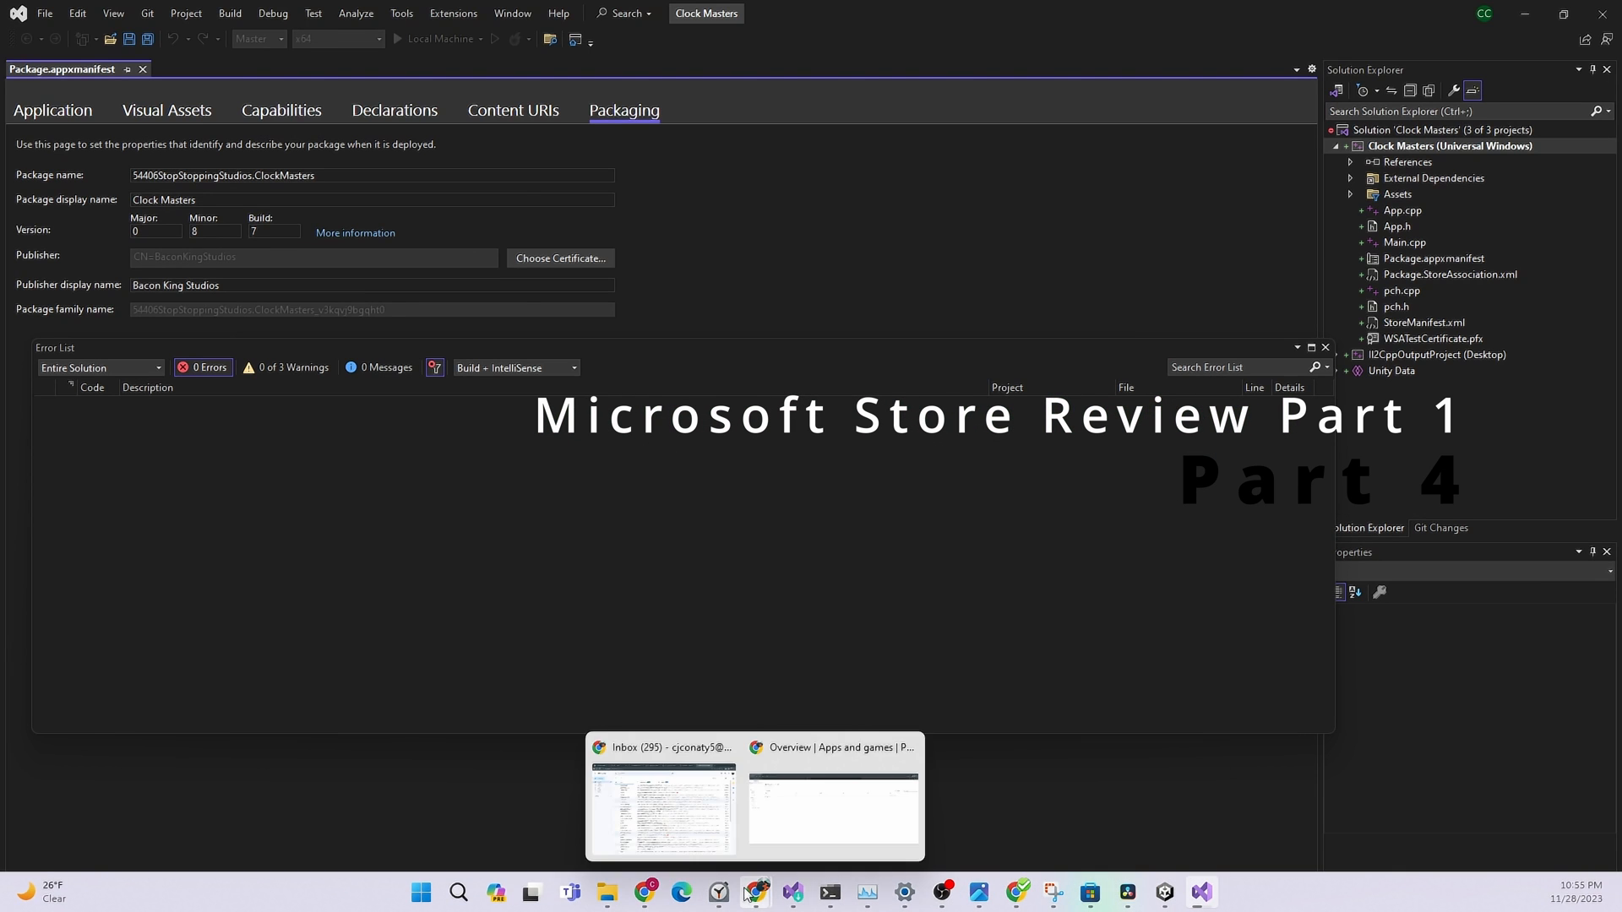
click(833, 807)
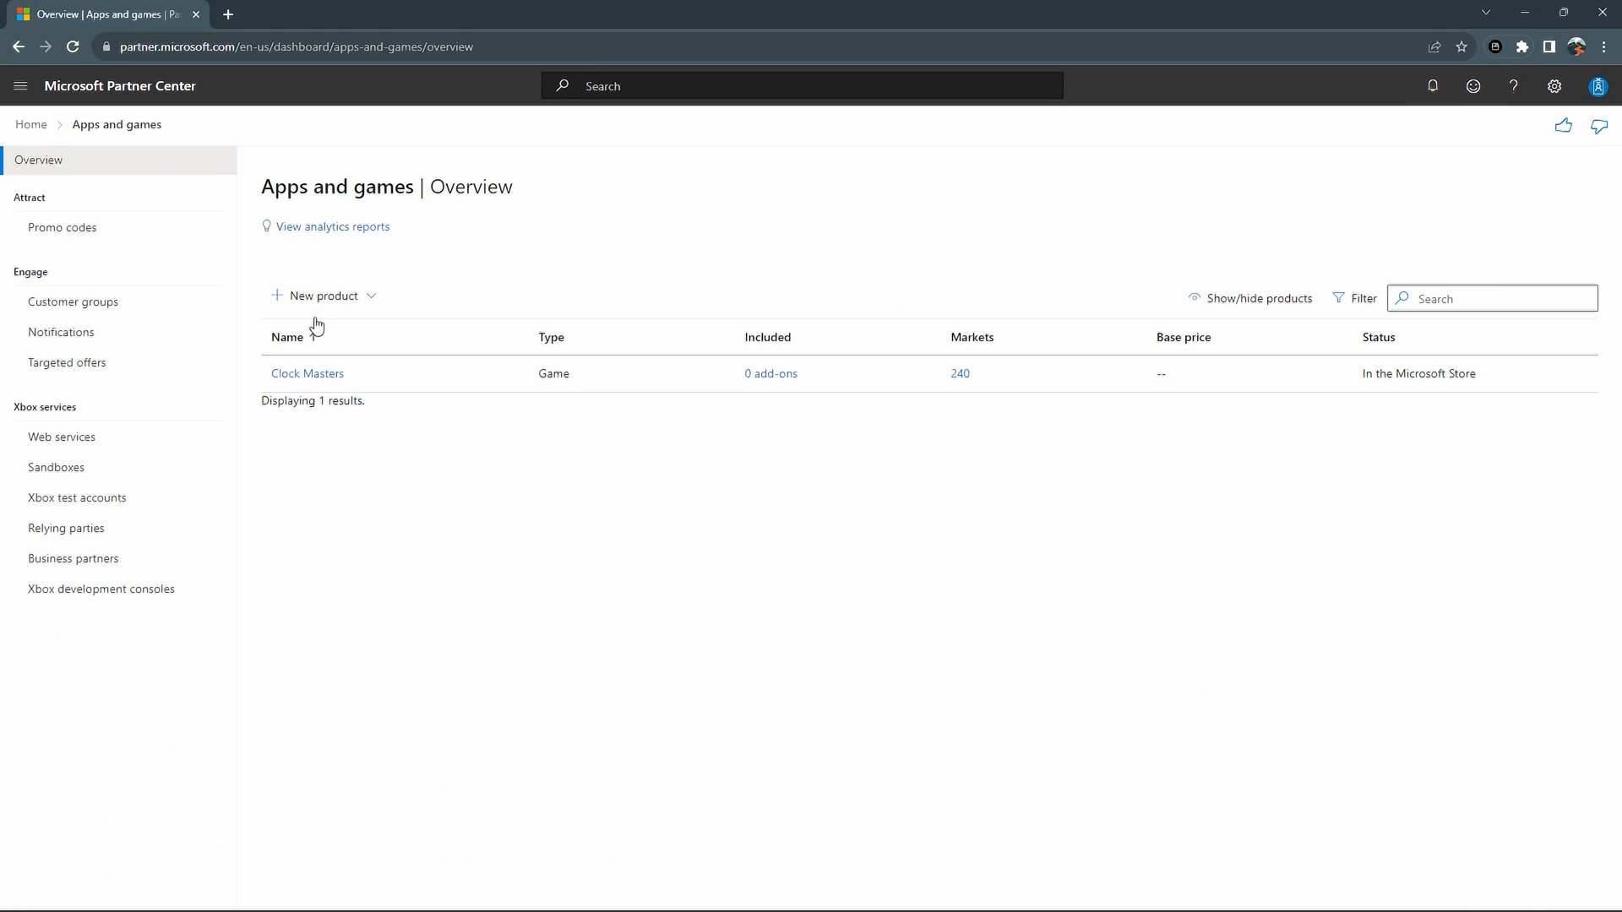
click(298, 373)
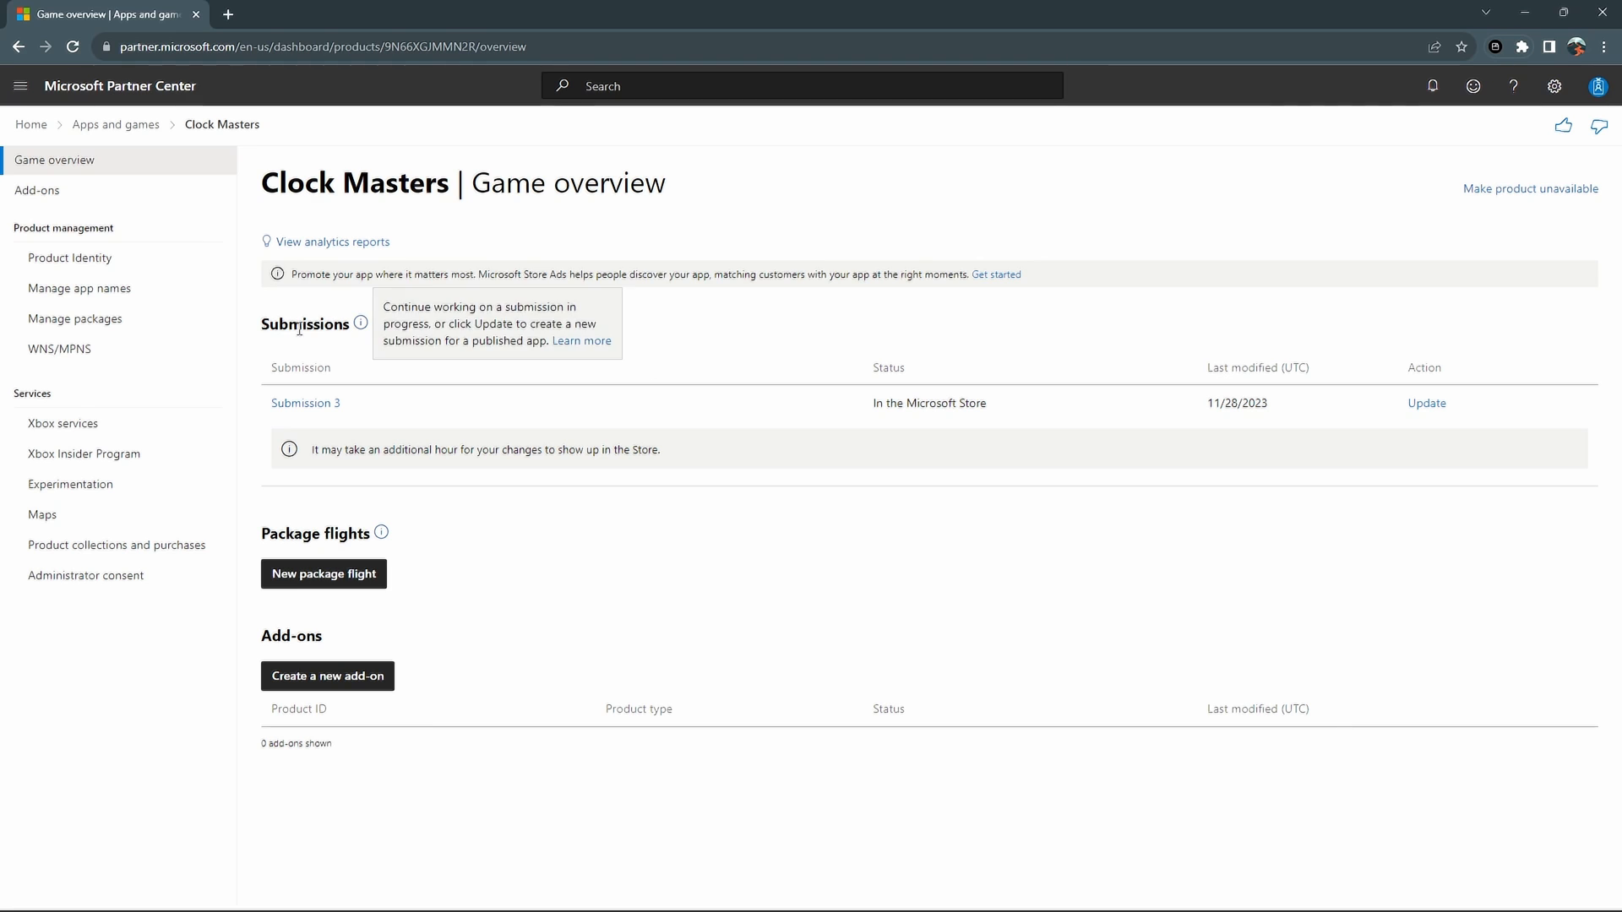
click(291, 405)
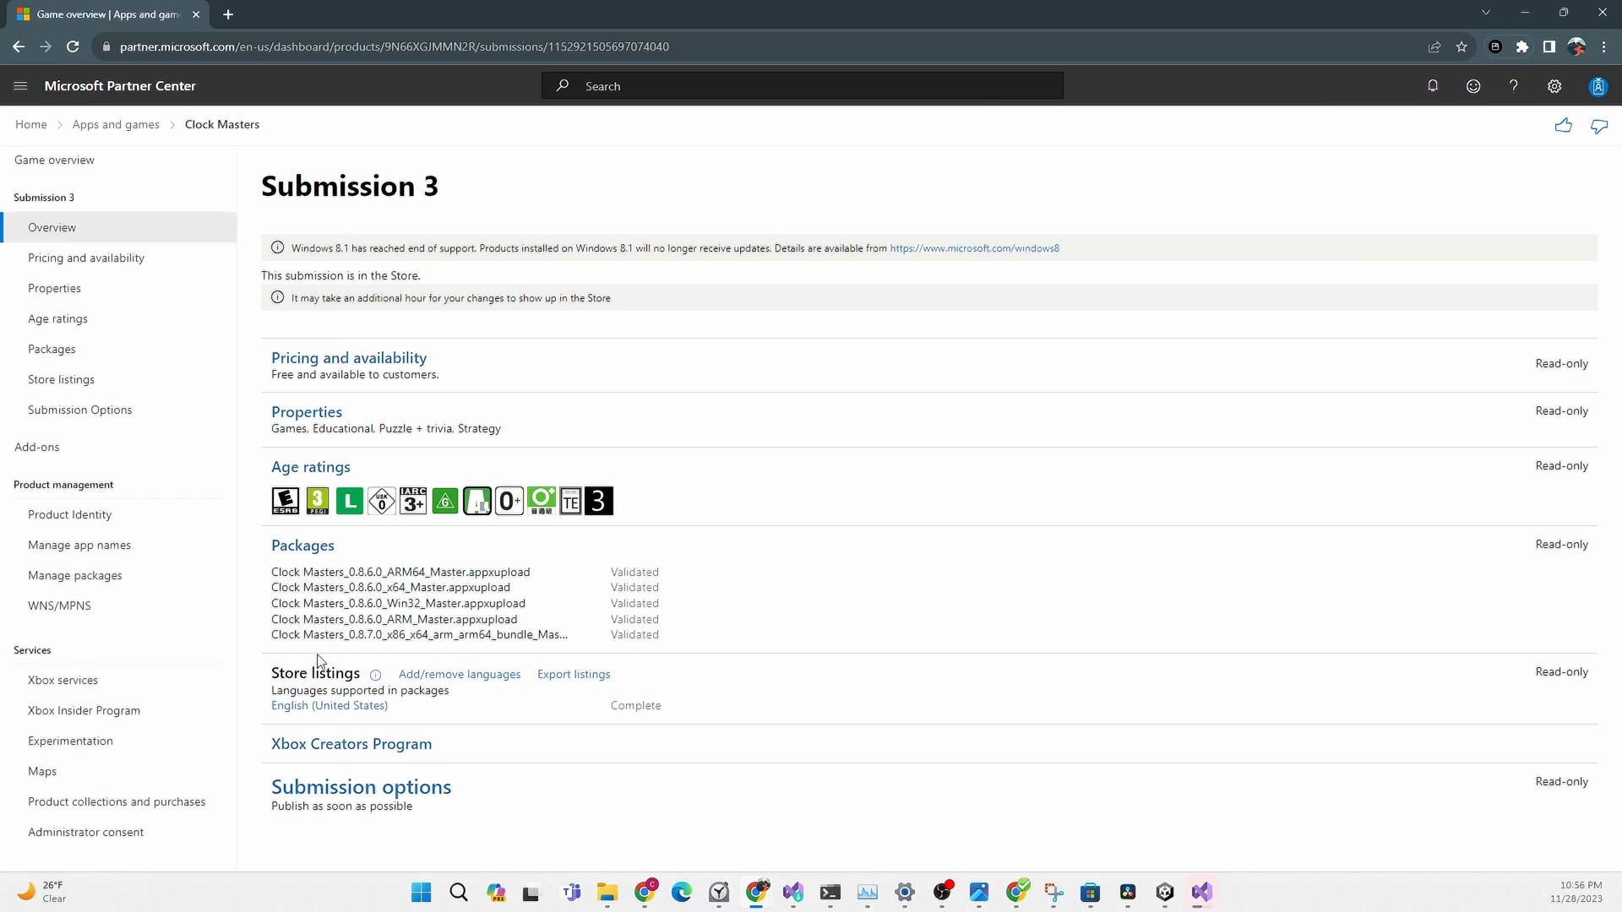
click(304, 547)
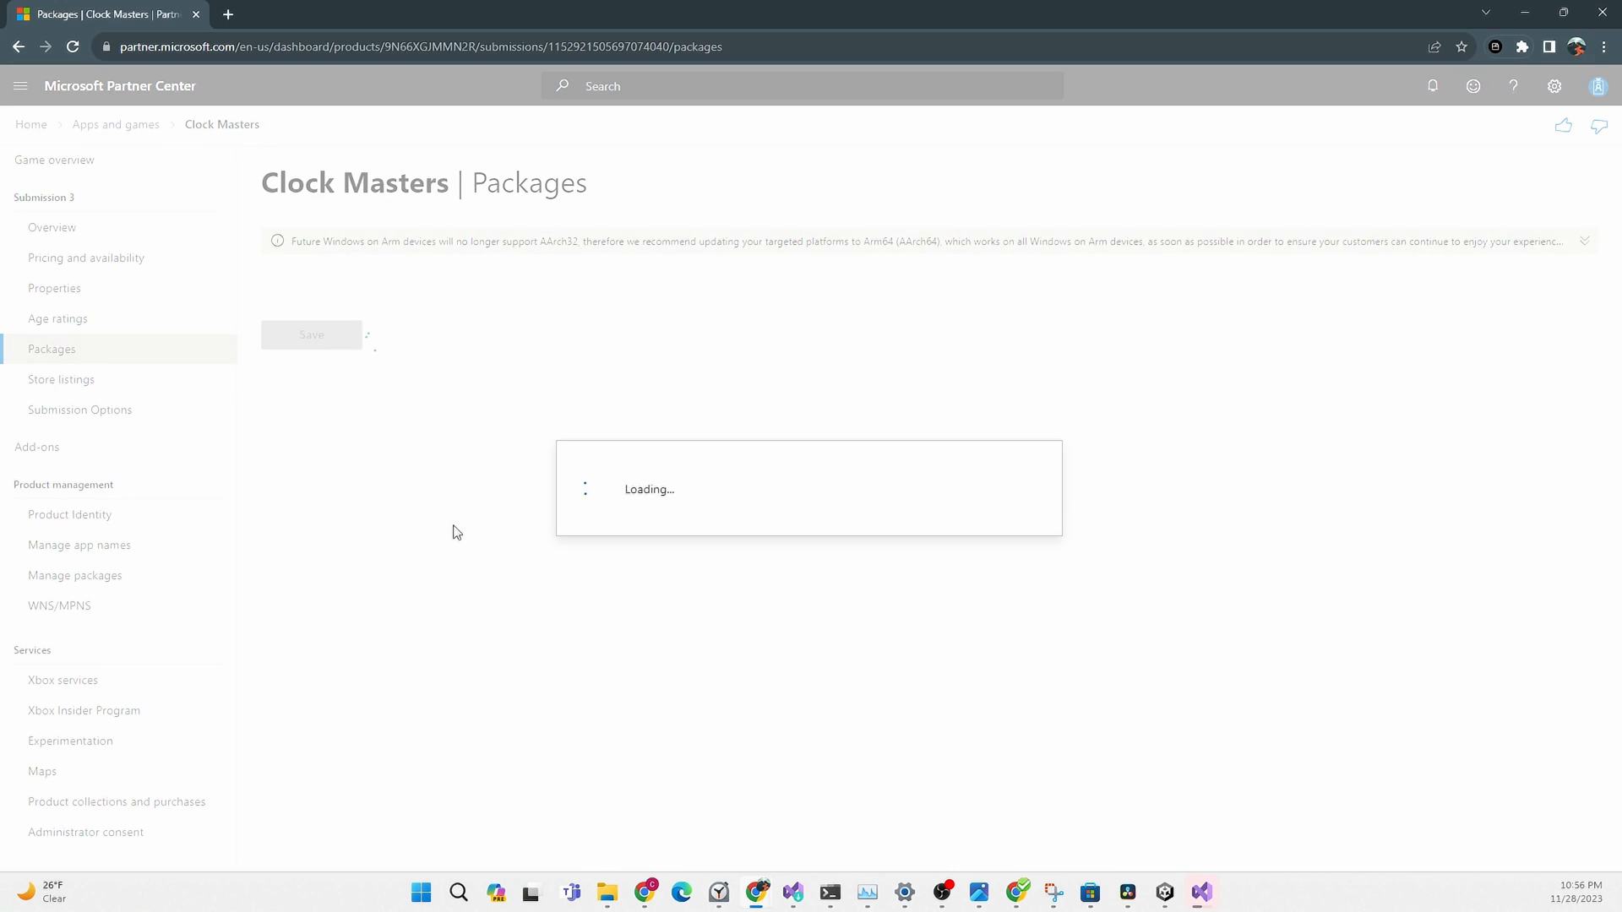
Review the listed 0.8.6.0 packages and the 0.8.7.0 bundle on the submission
scroll(533, 534, down, 2)
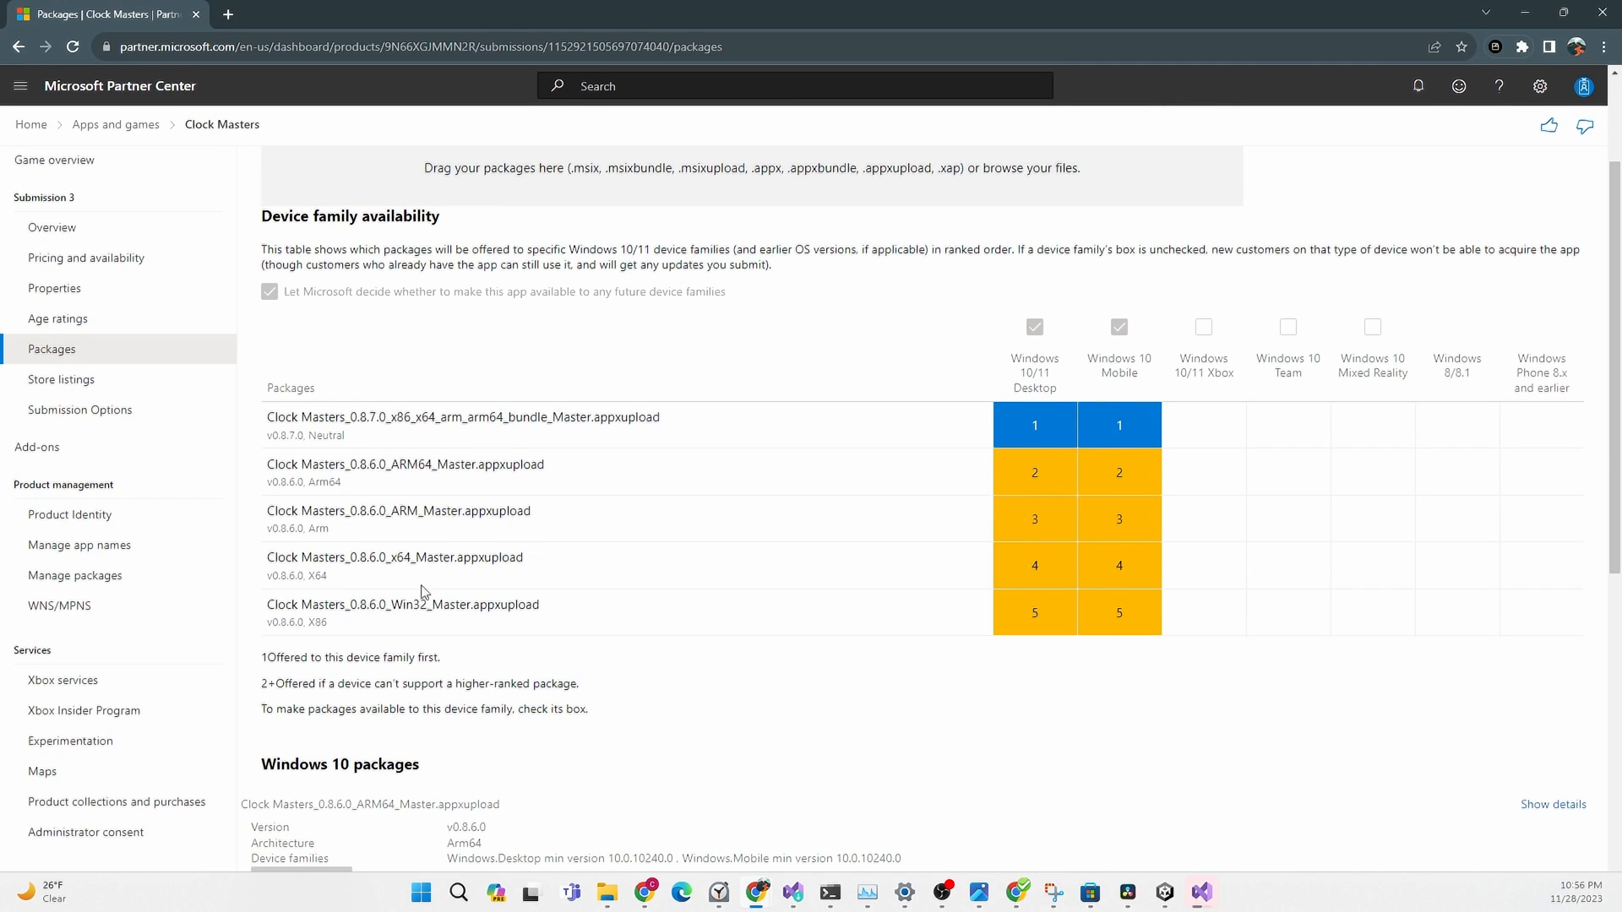
drag(489, 622, 262, 467)
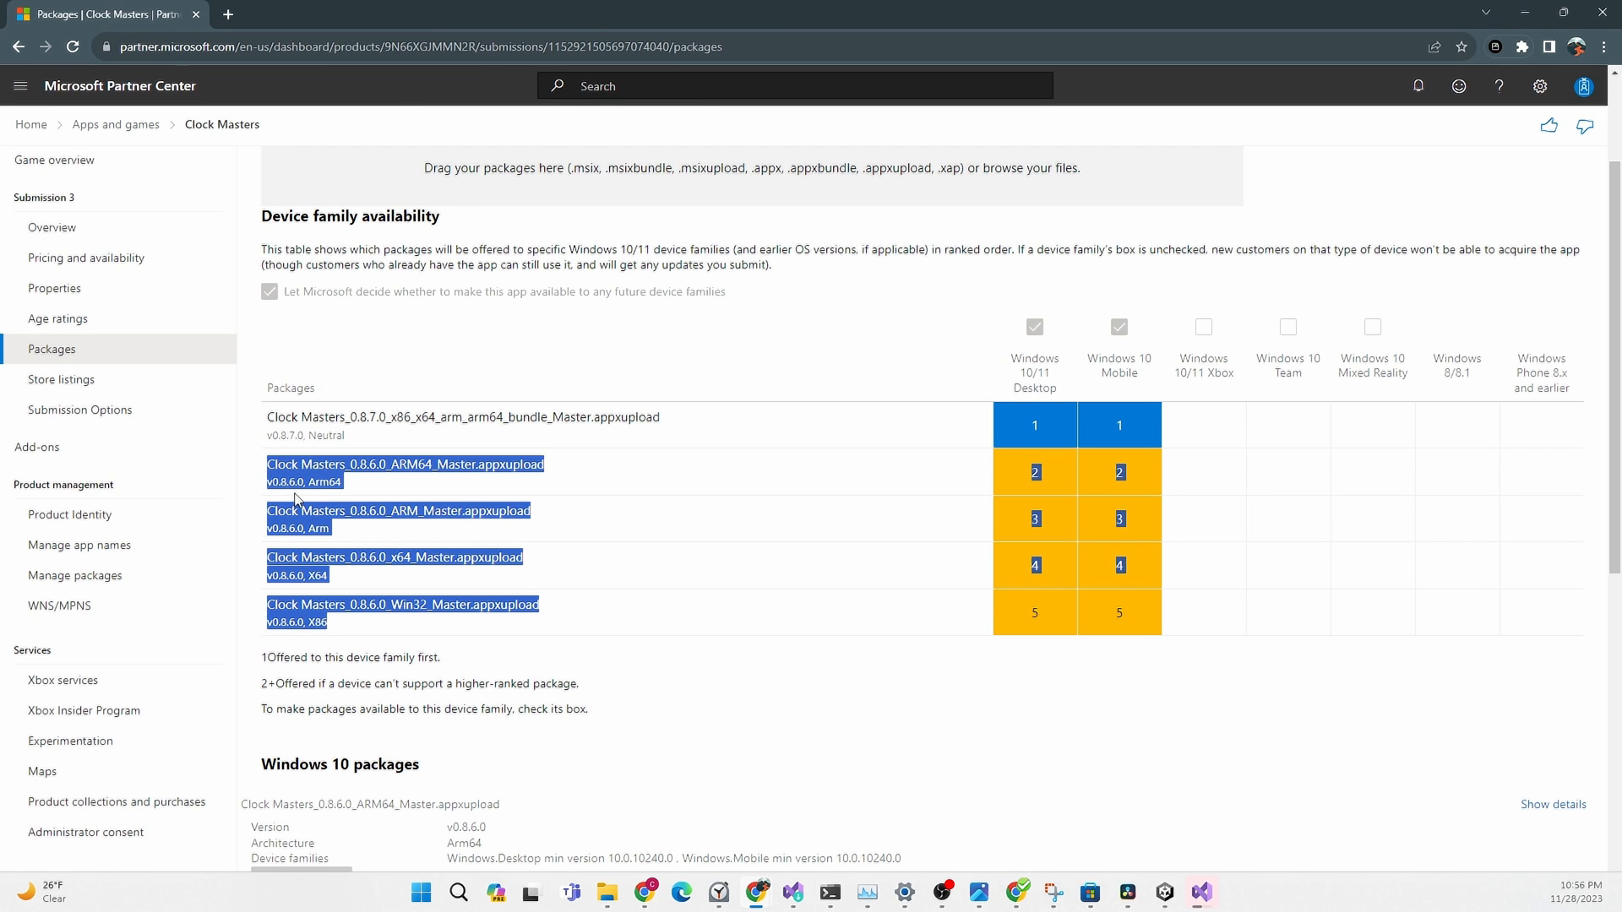
drag(359, 437, 250, 423)
click(361, 440)
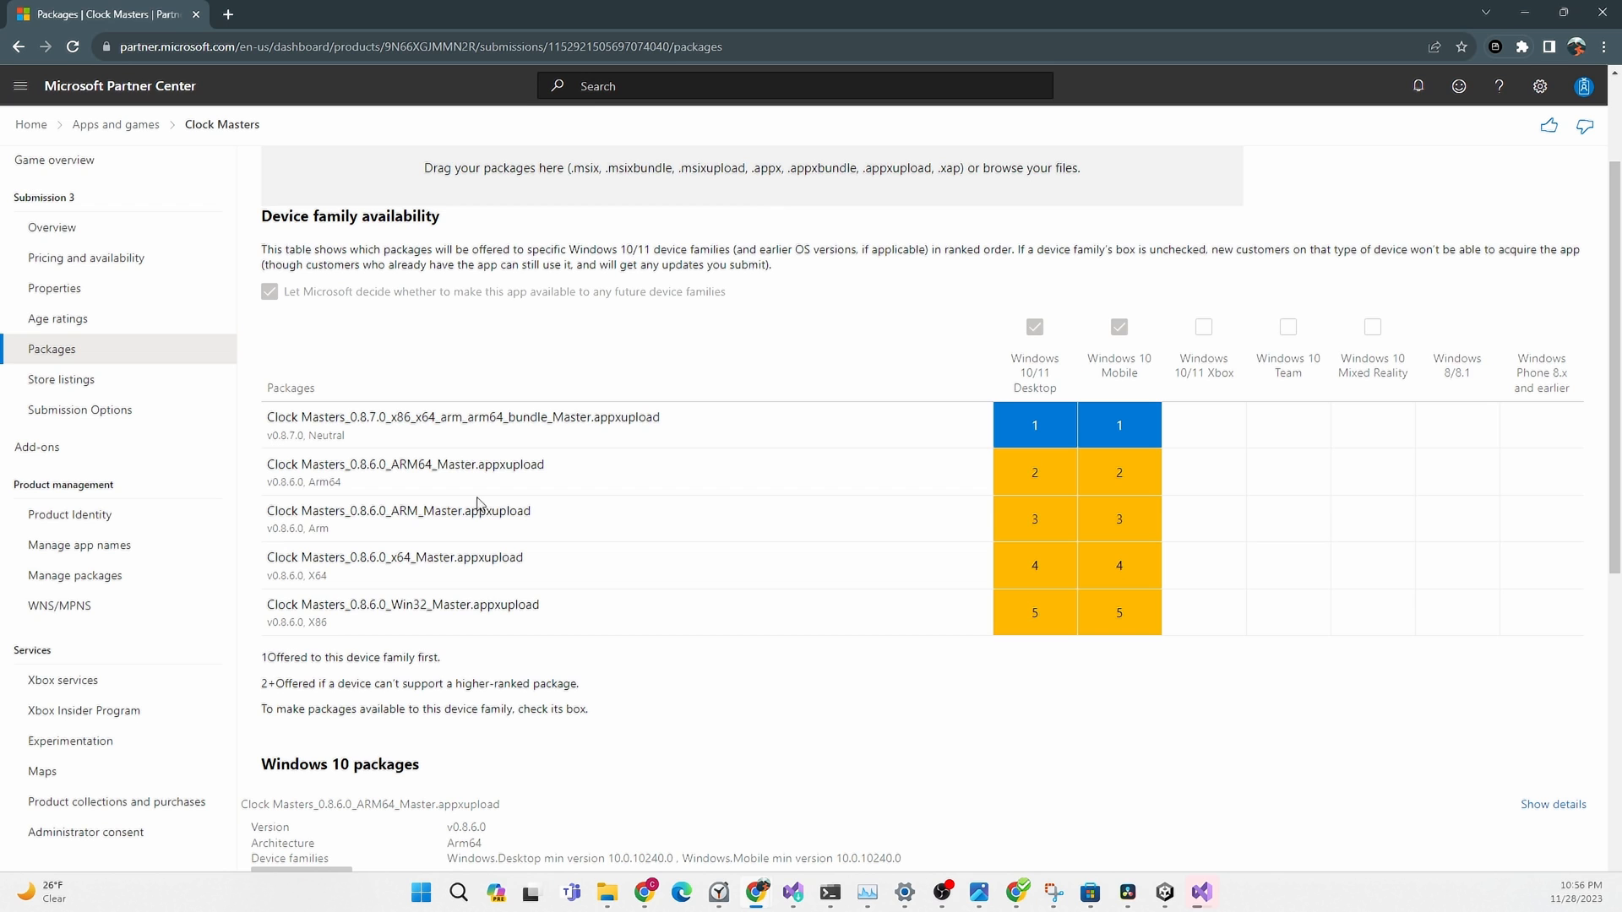
scroll(486, 522, down, 3)
scroll(492, 517, down, 5)
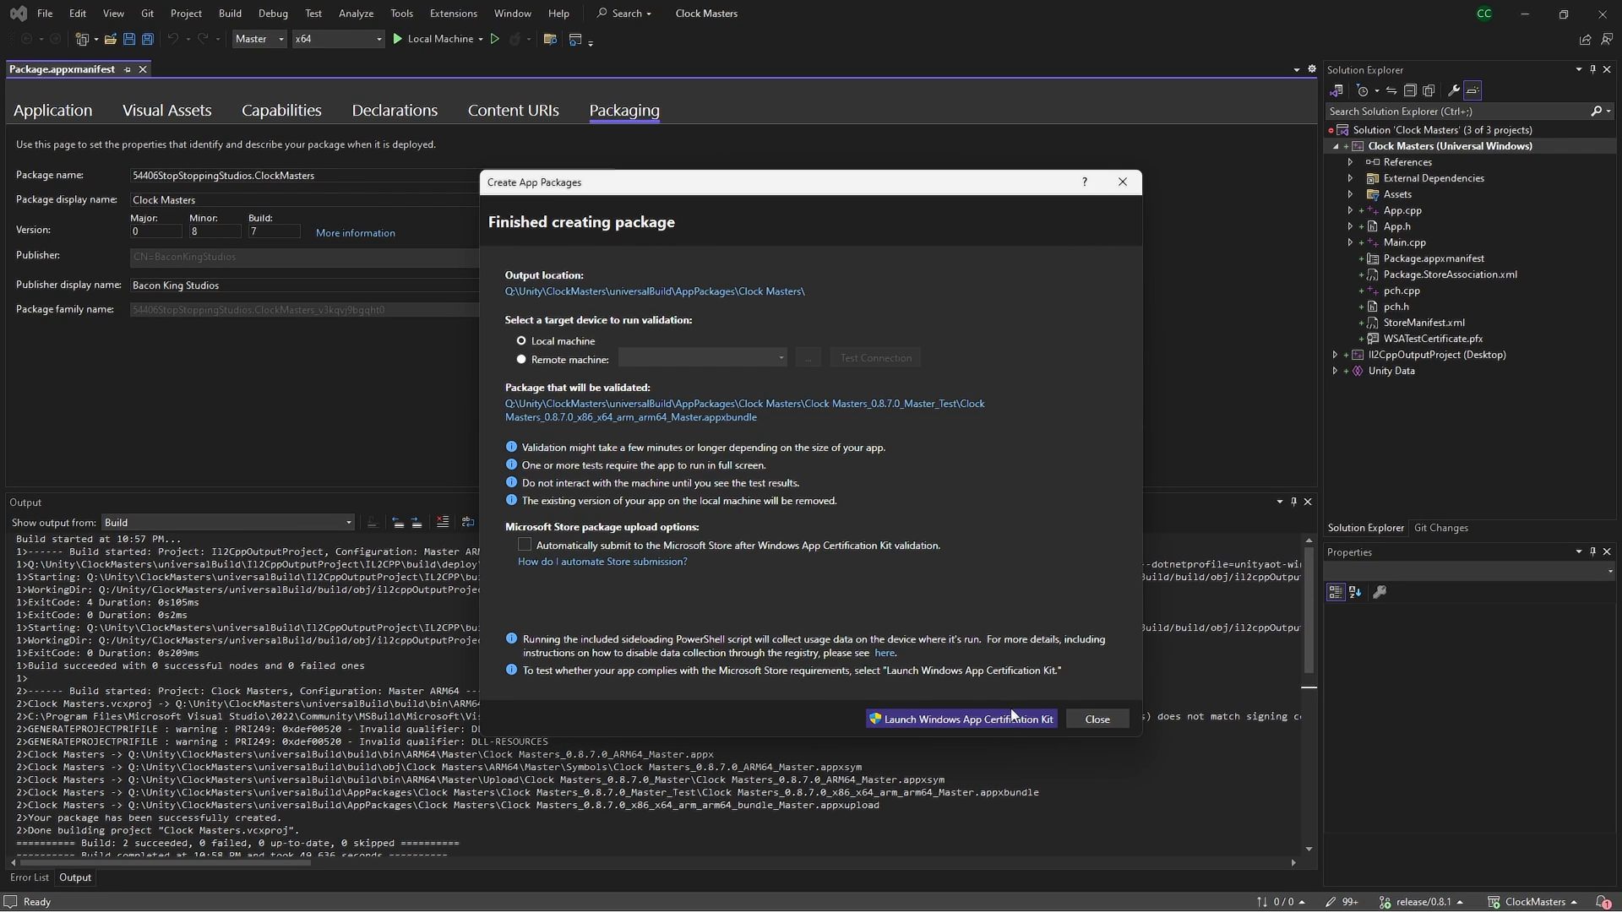
Launch the Windows App Certification Kit and expand each test group to review its sub-tests
click(960, 721)
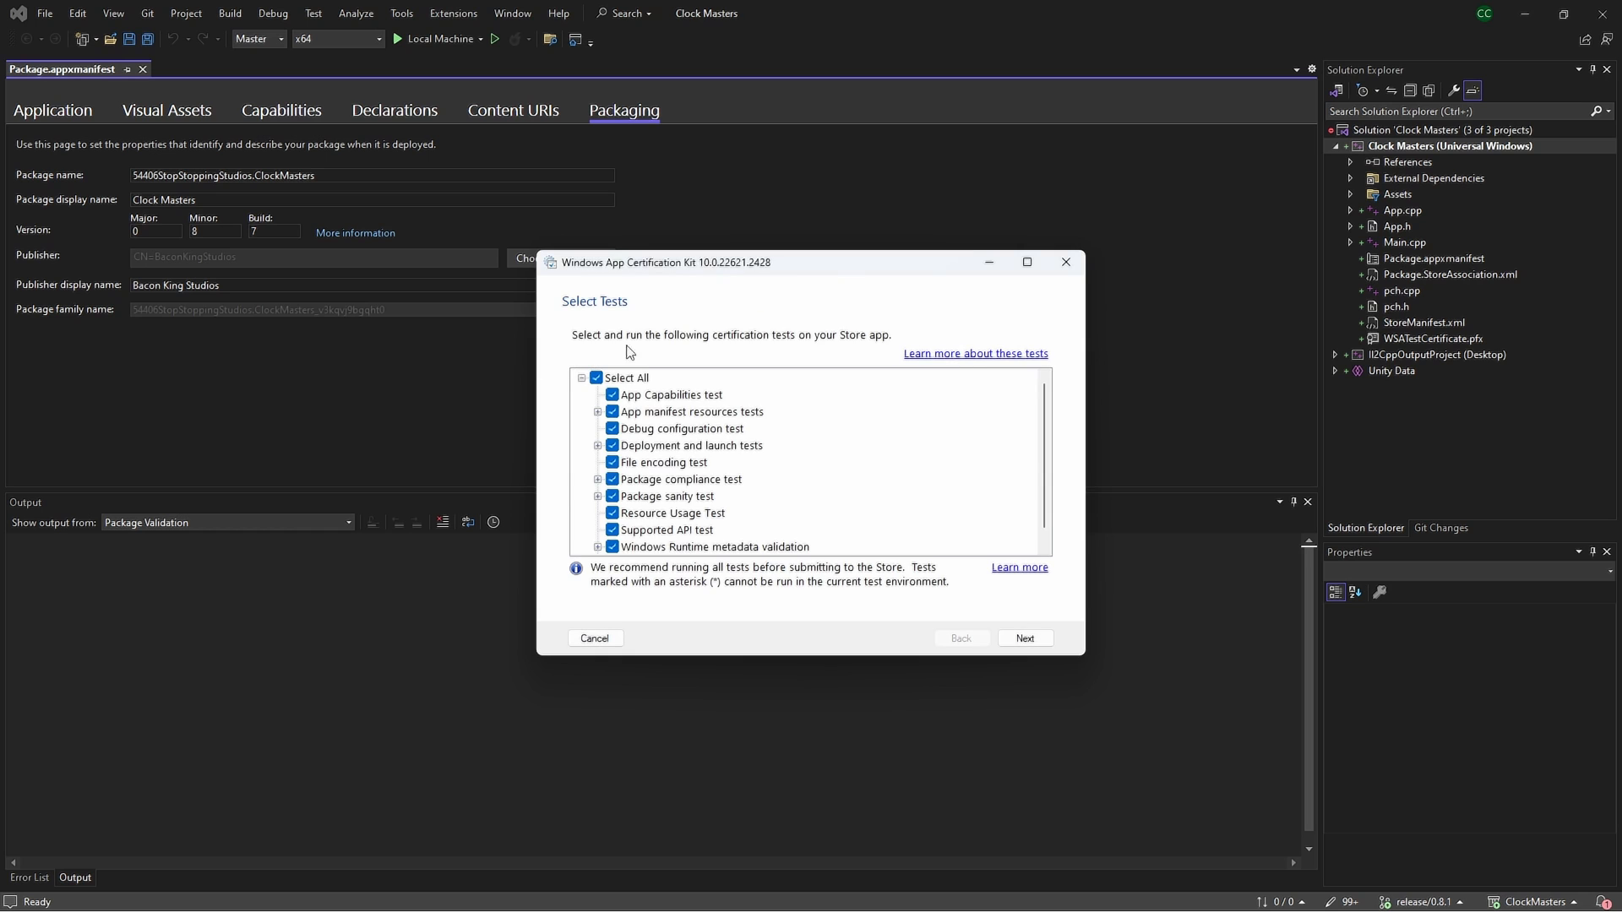
scroll(805, 439, down, 1)
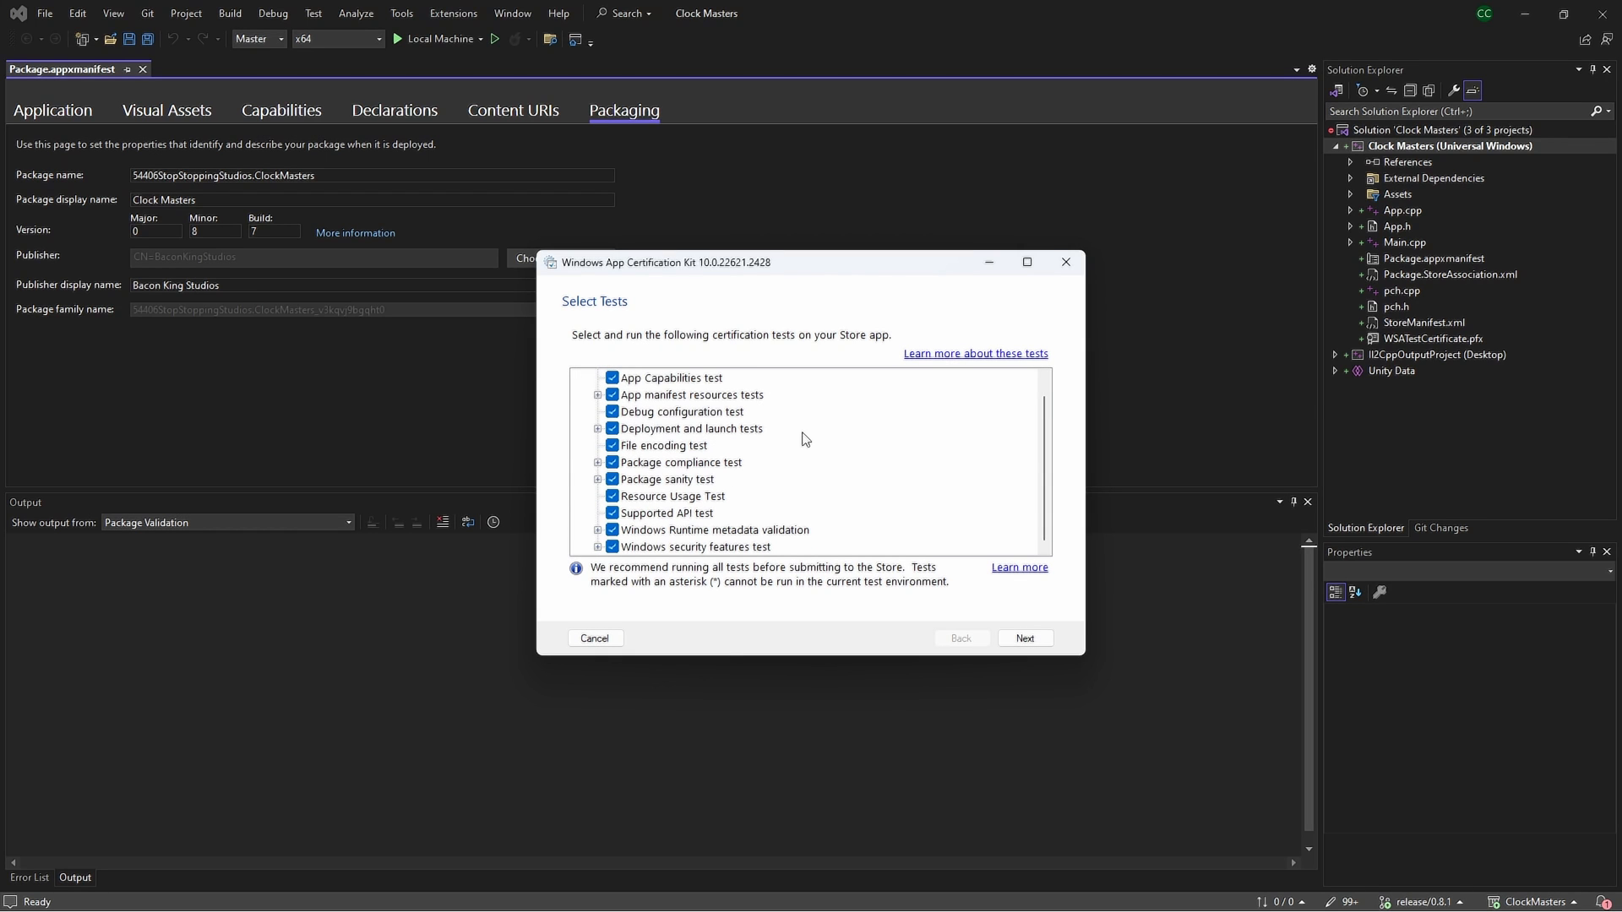
click(598, 547)
click(597, 479)
scroll(603, 483, up, 2)
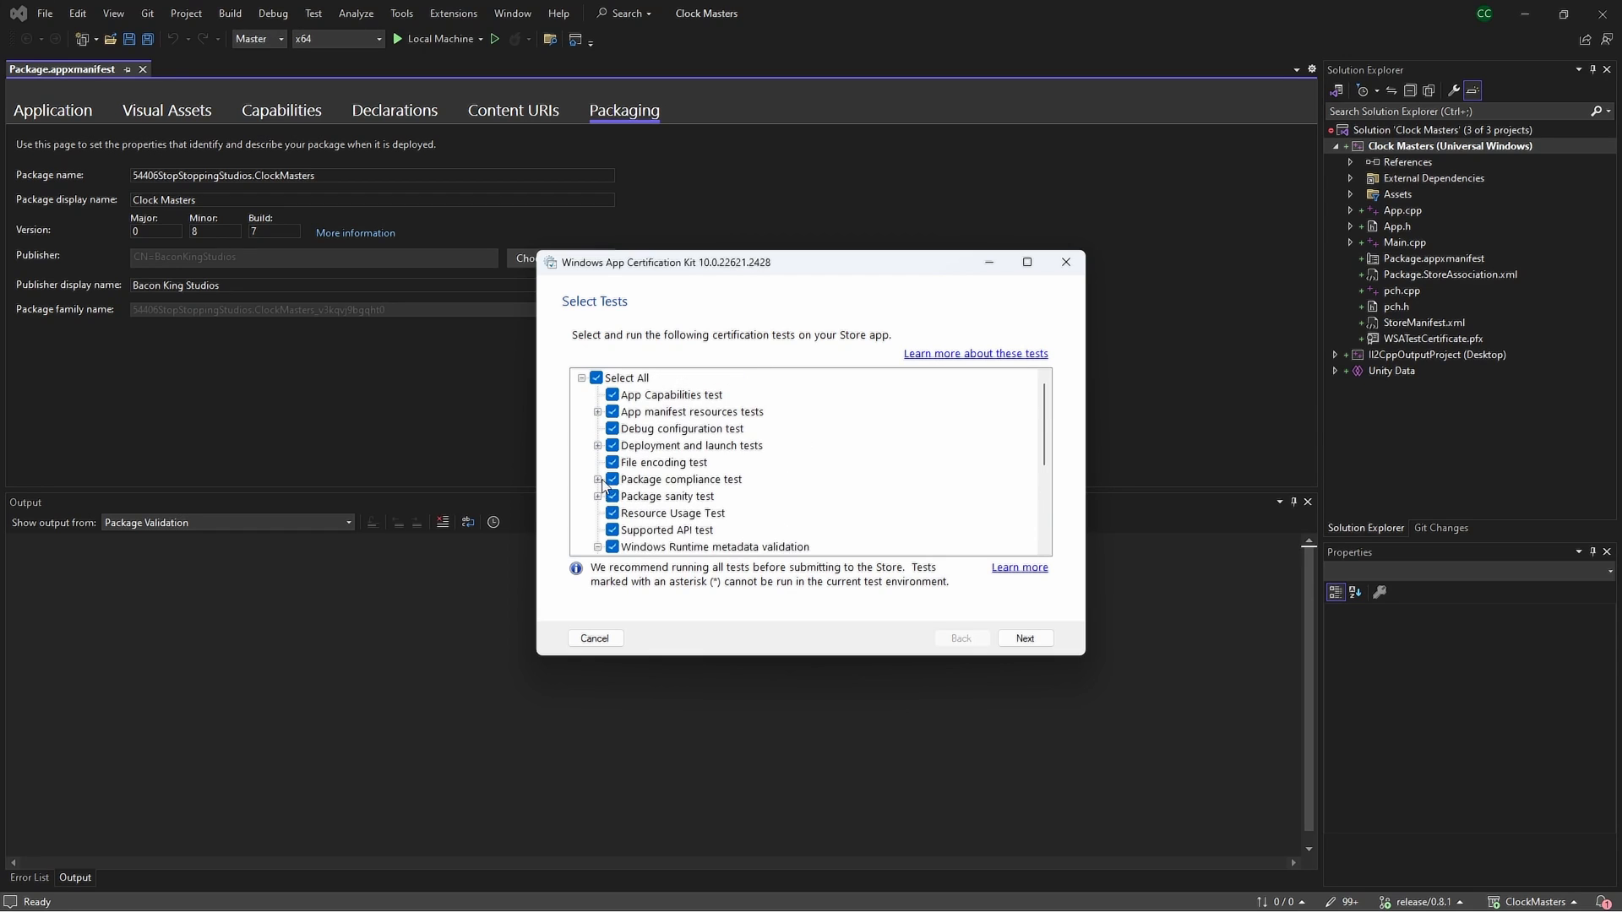
click(599, 479)
click(598, 428)
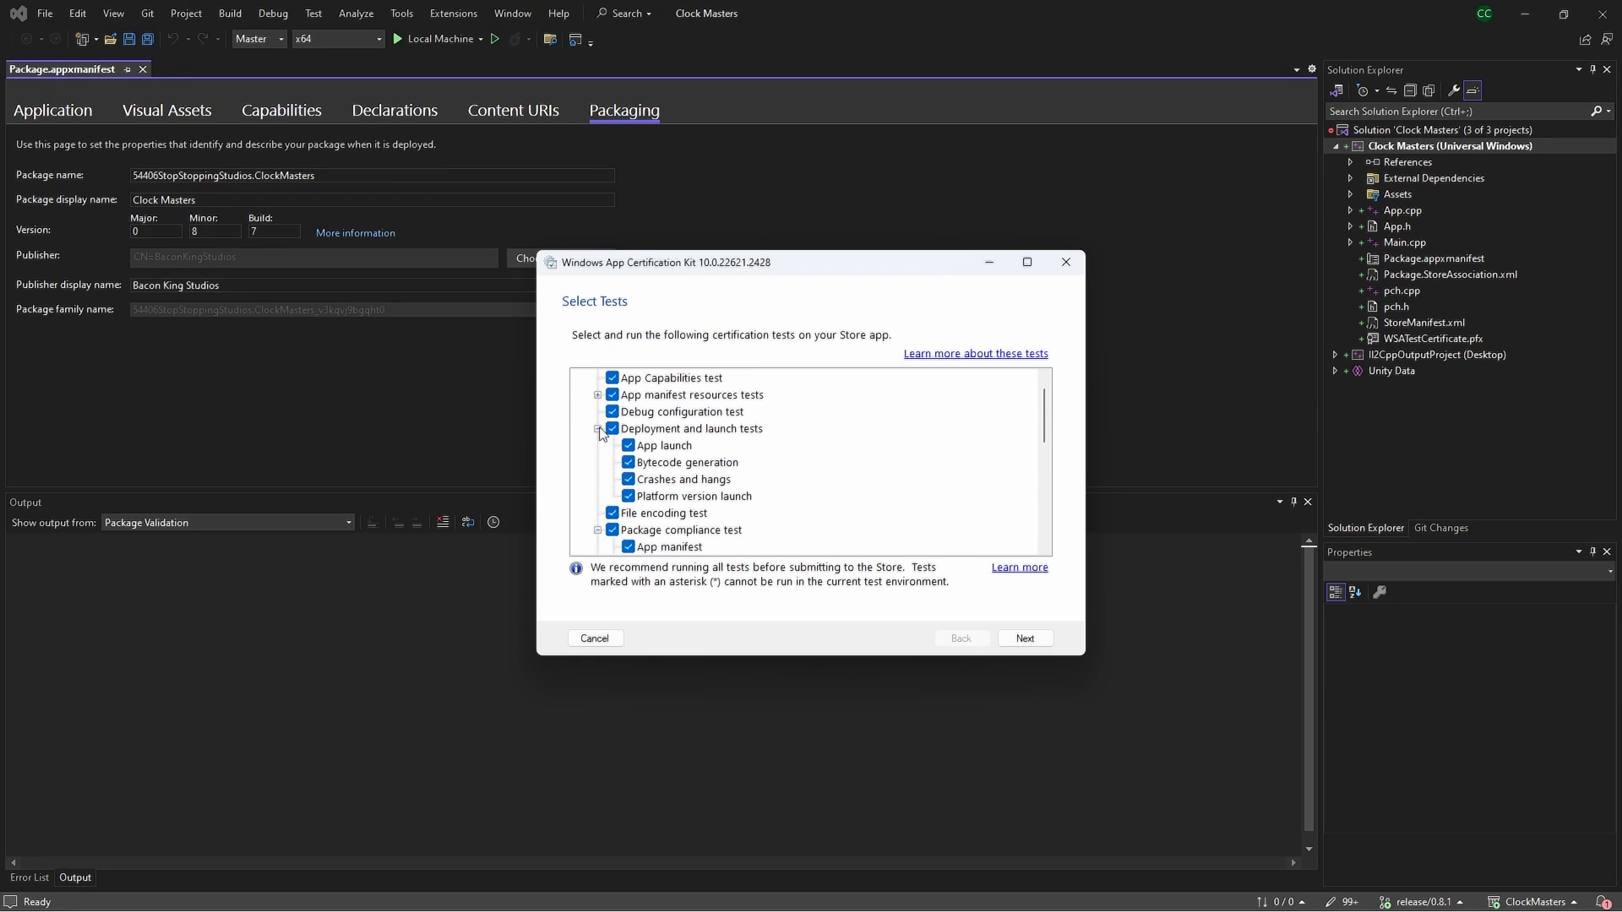
scroll(605, 439, up, 1)
click(597, 412)
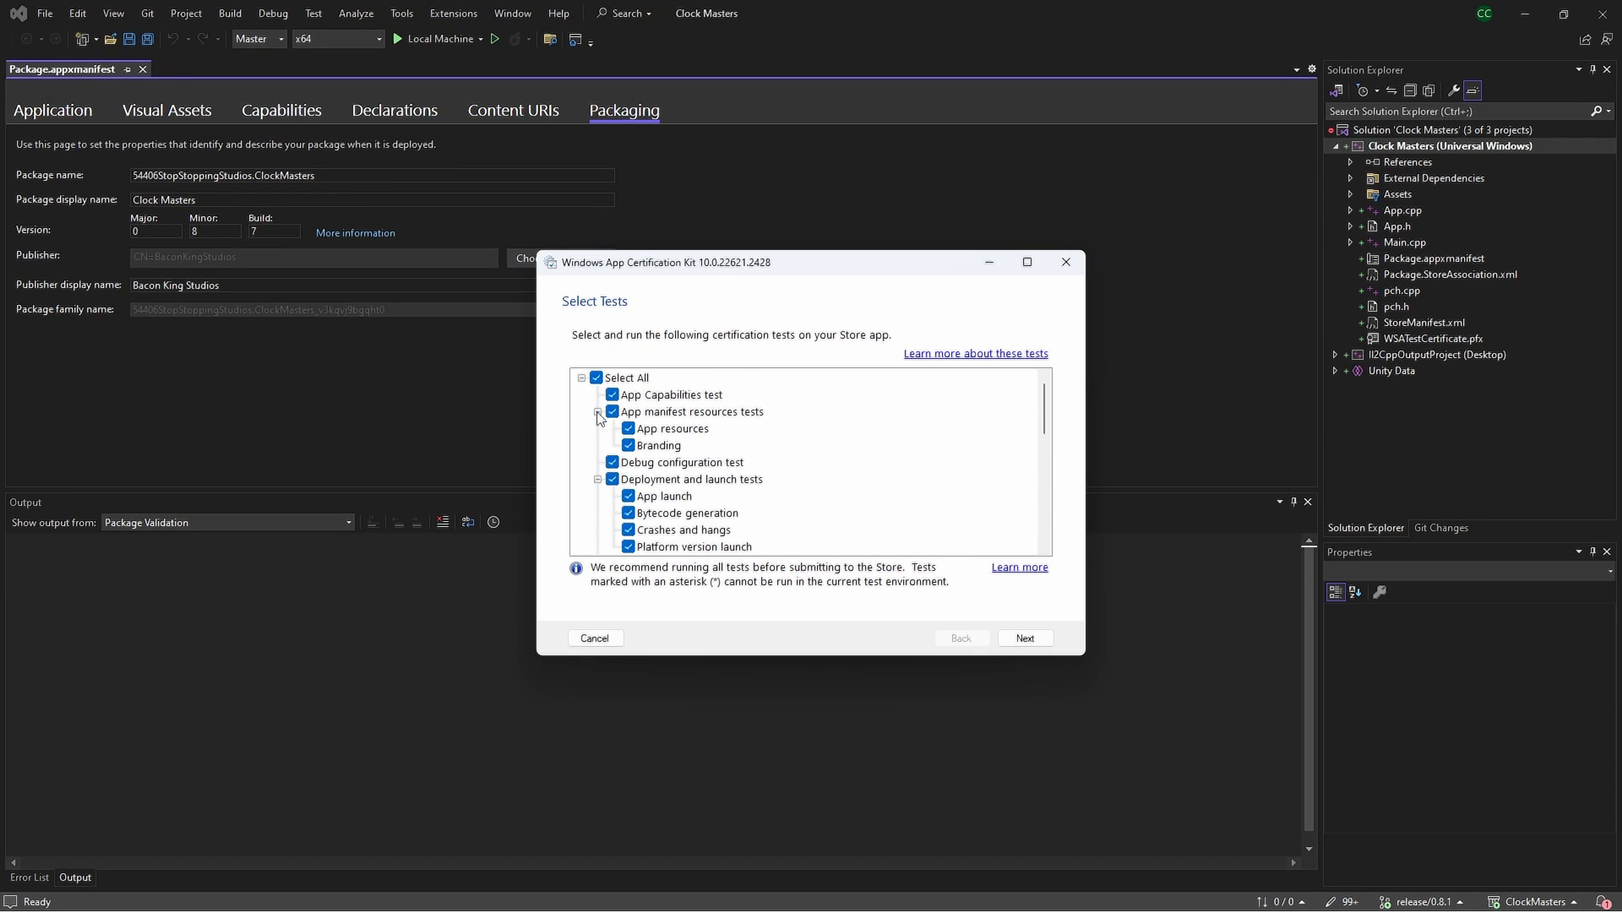
Keep all tests selected and run the validation until it reports PASSED
scroll(714, 463, down, 5)
scroll(744, 462, down, 3)
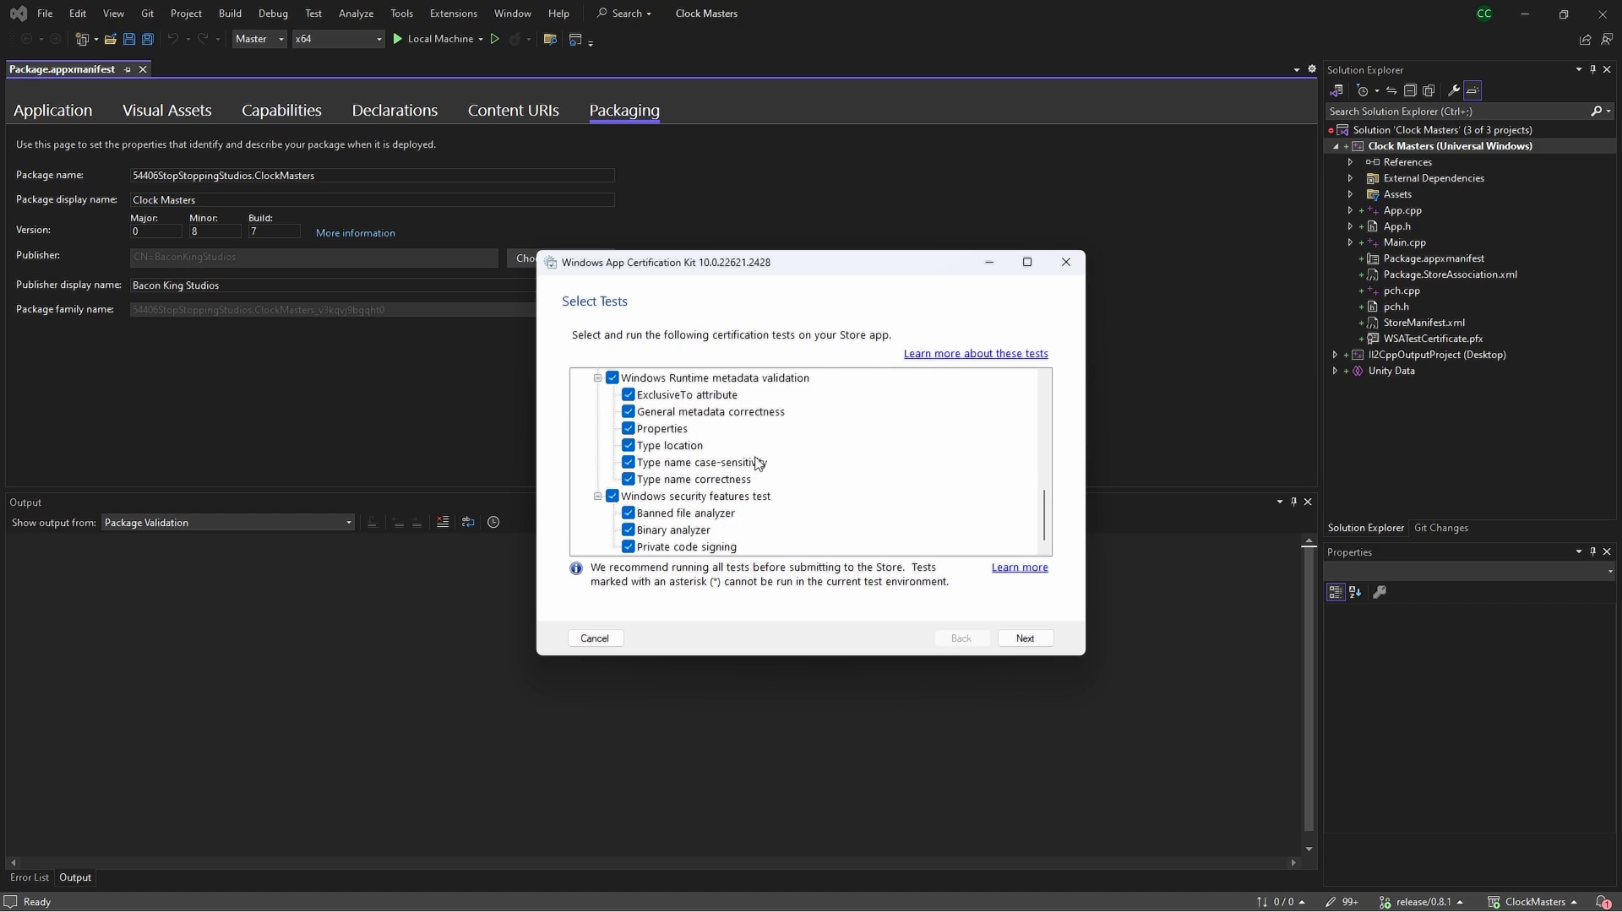
scroll(789, 464, up, 10)
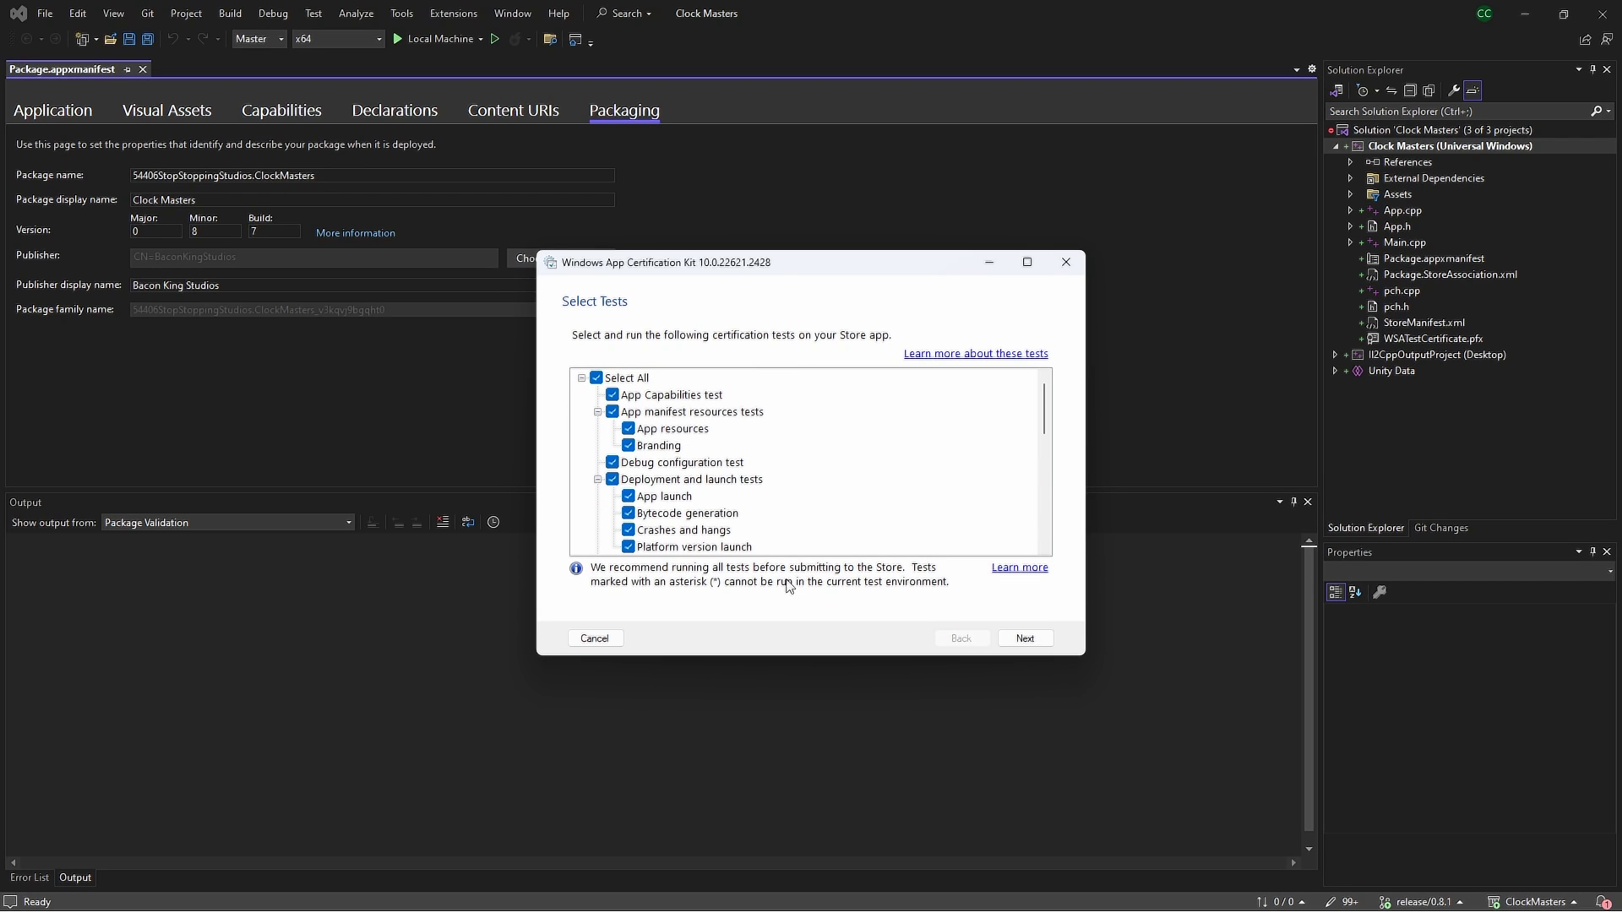
click(1025, 638)
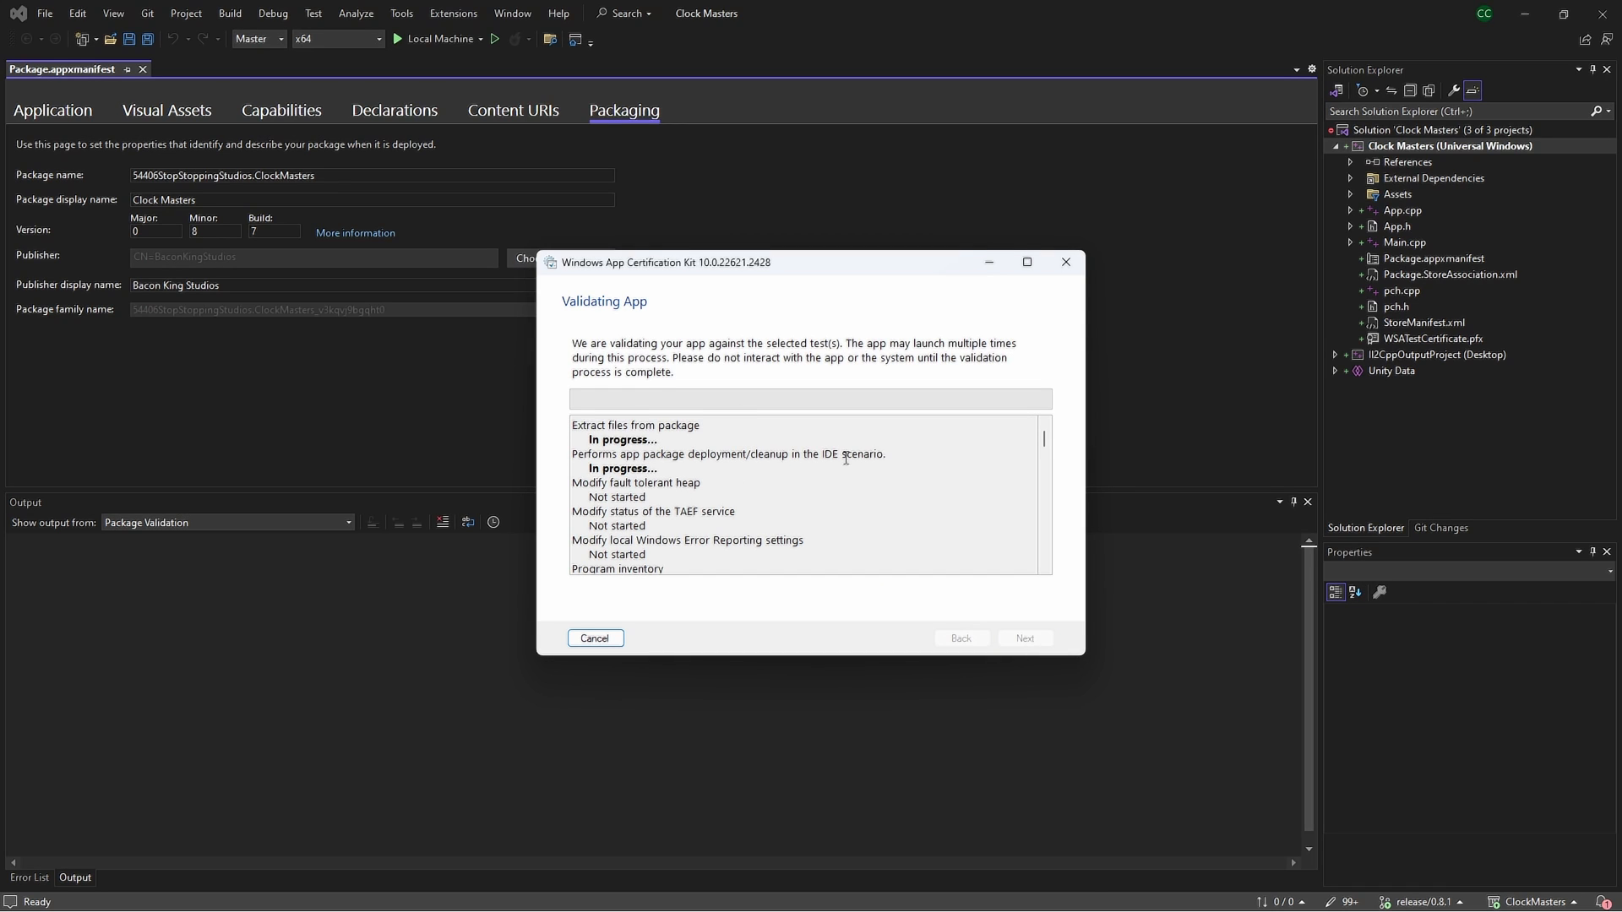
drag(586, 426, 622, 426)
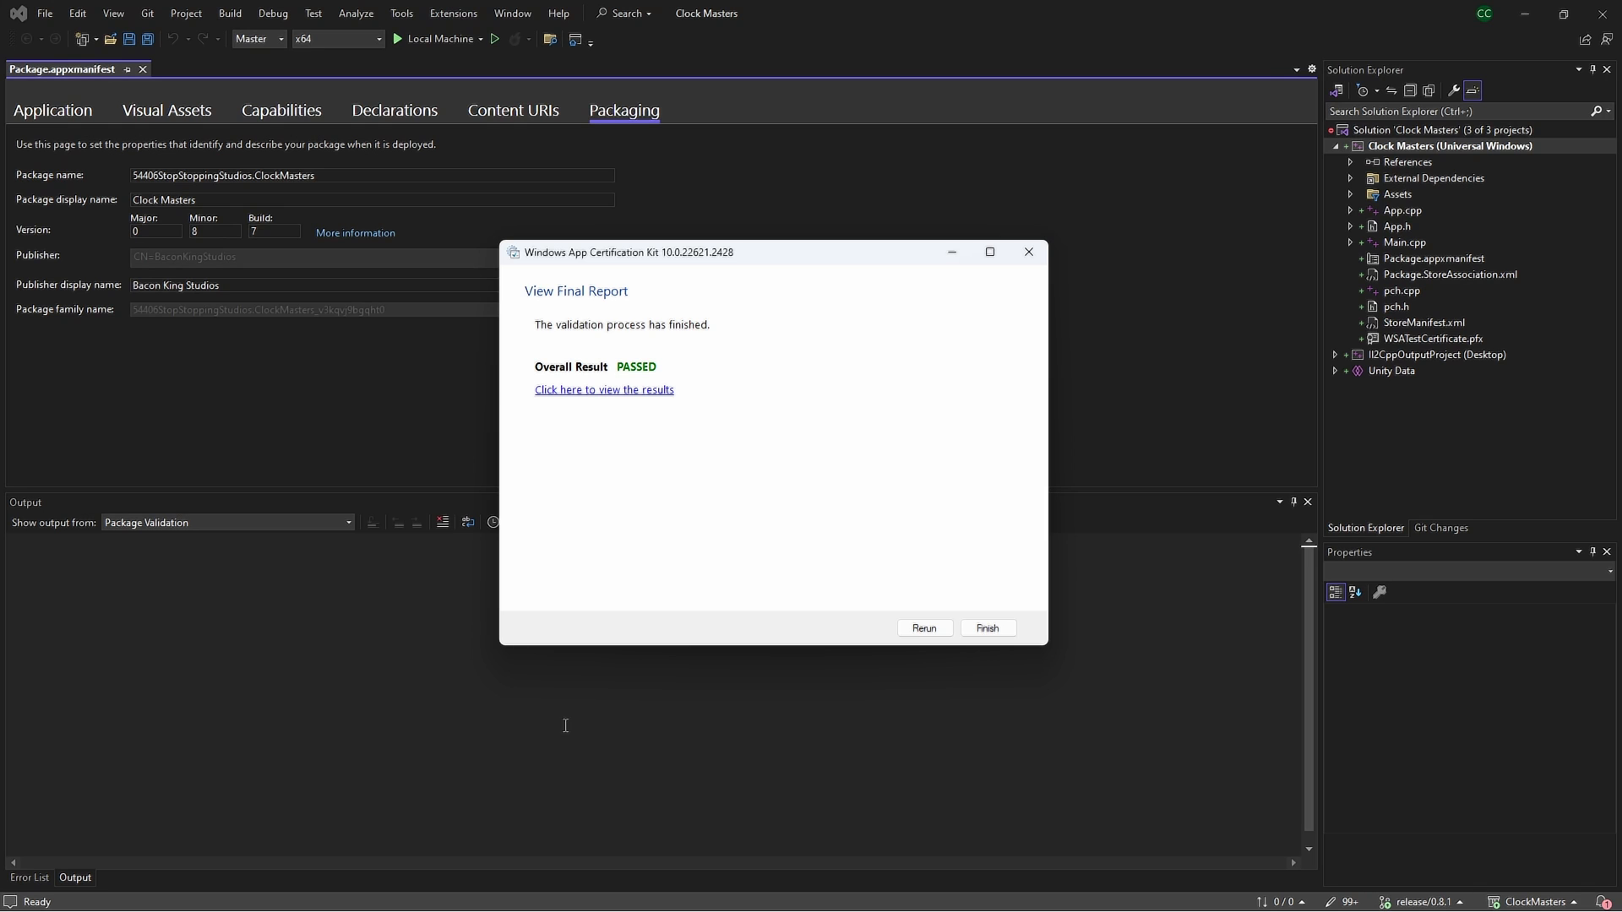
Open the certification report in Chrome and scroll through the all-PASSED test results
click(606, 391)
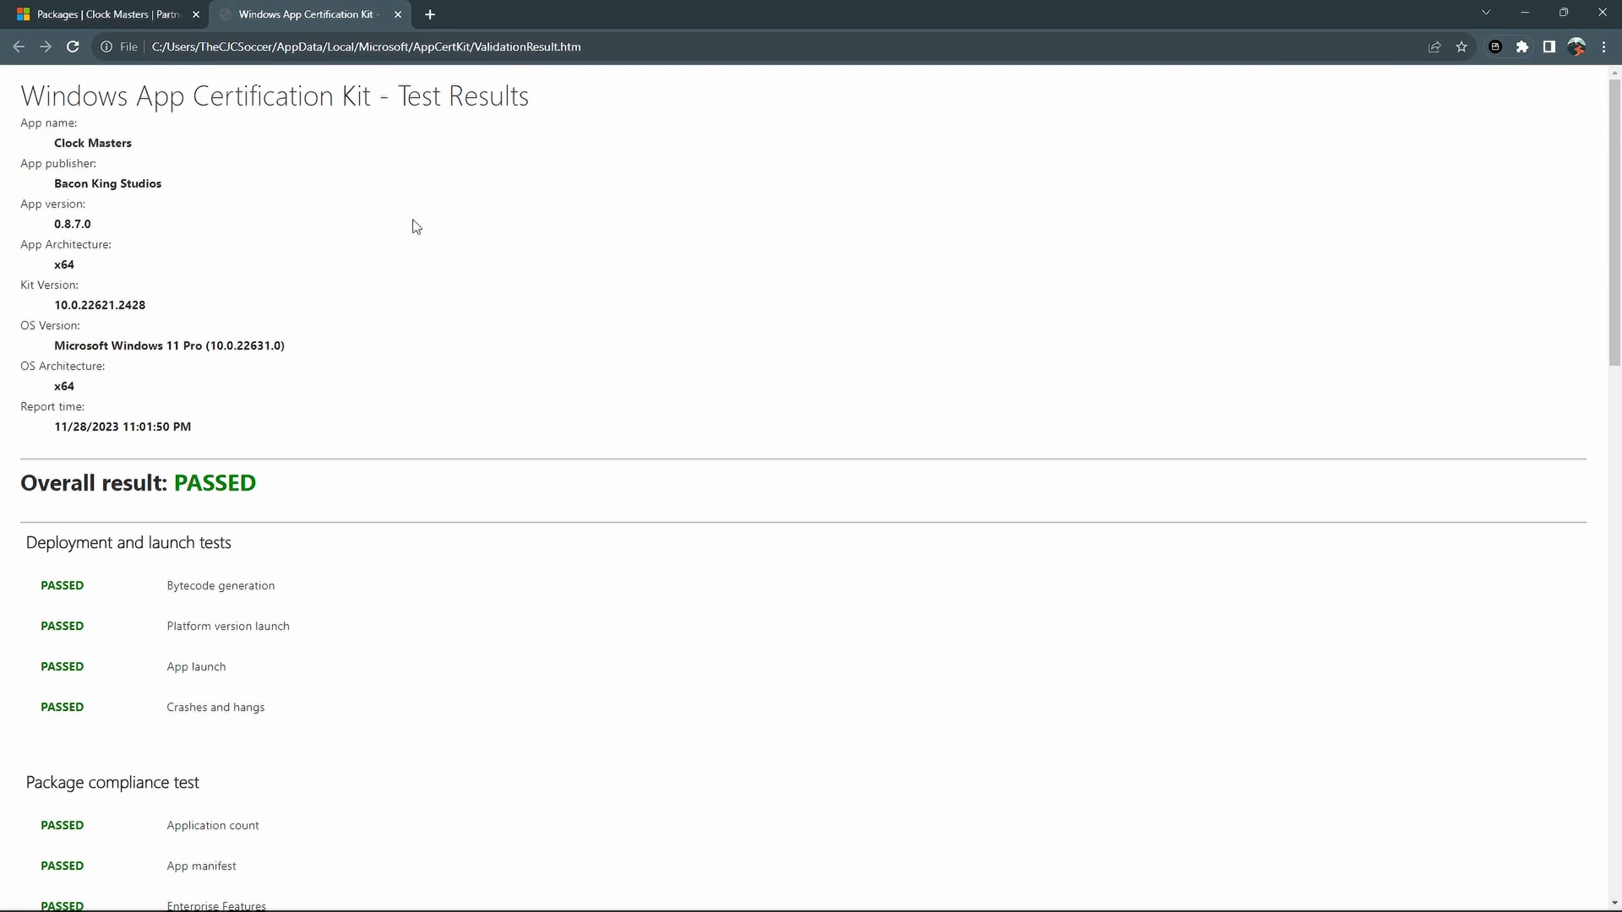
scroll(135, 173, down, 3)
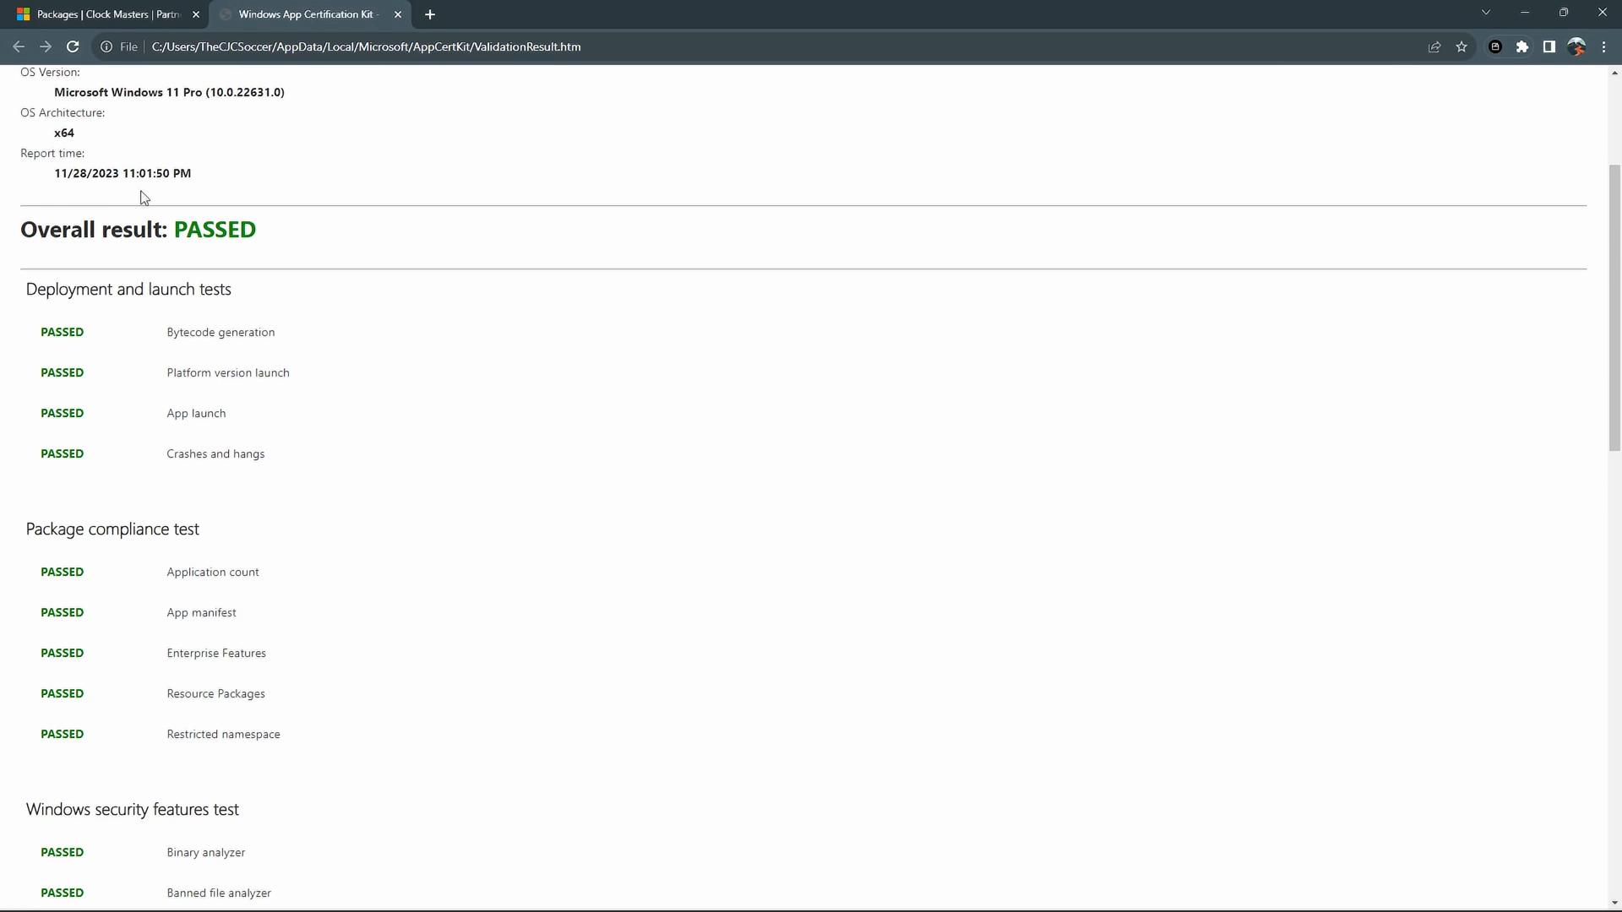
scroll(143, 202, down, 14)
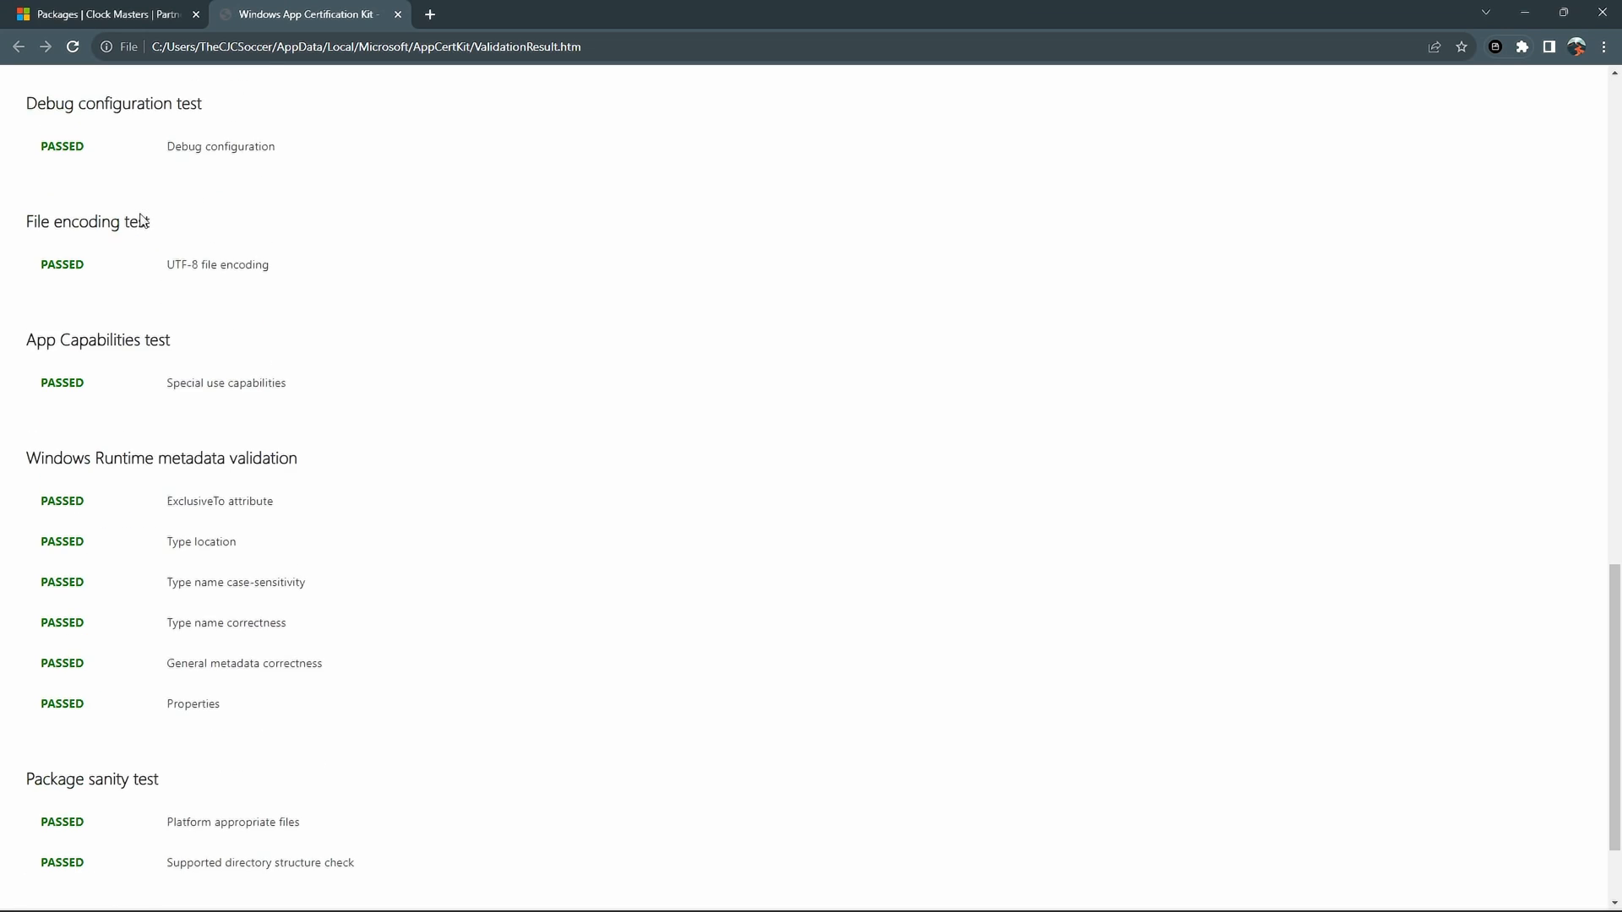
scroll(141, 213, down, 2)
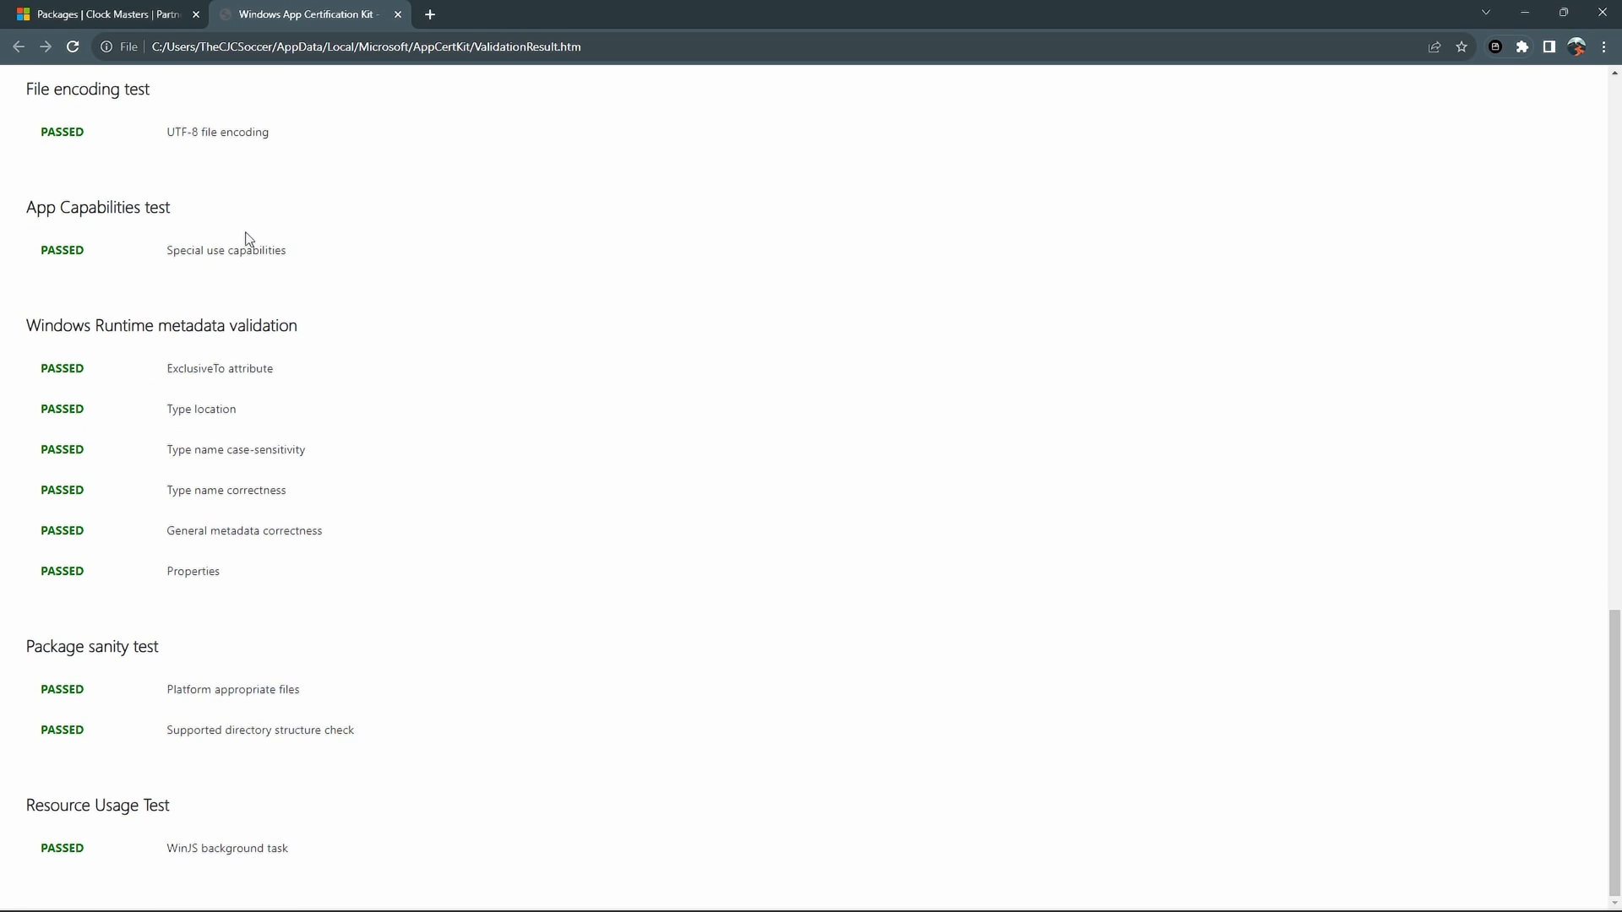
scroll(207, 238, up, 4)
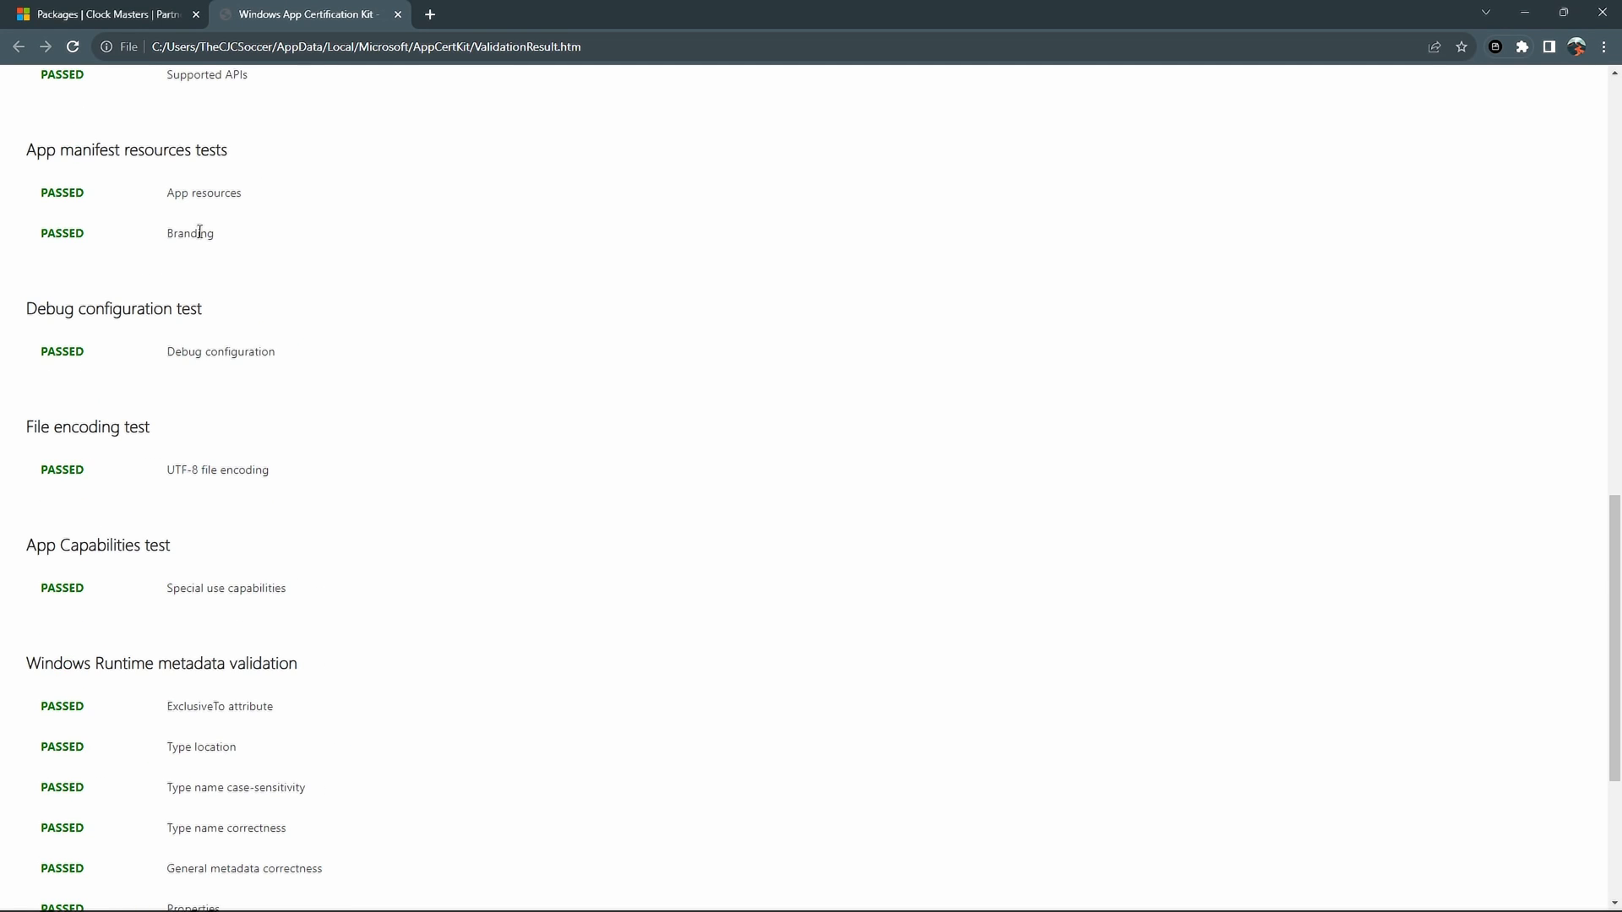
scroll(203, 236, up, 4)
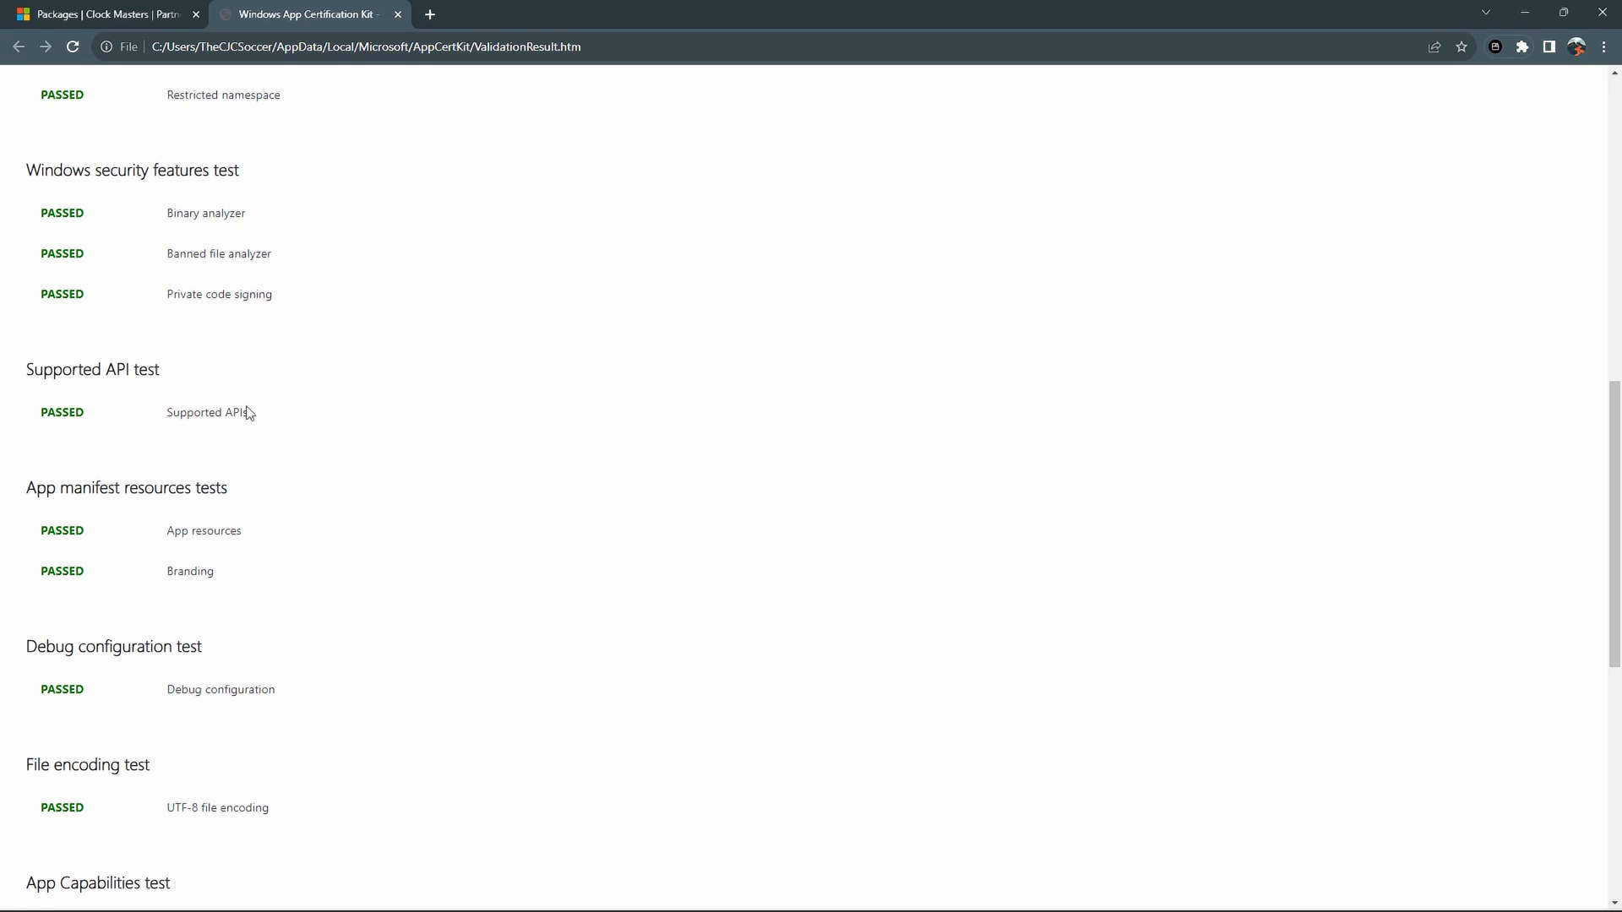
drag(247, 413, 23, 369)
click(149, 406)
Return to the Visual Studio window
mouse_move(676, 910)
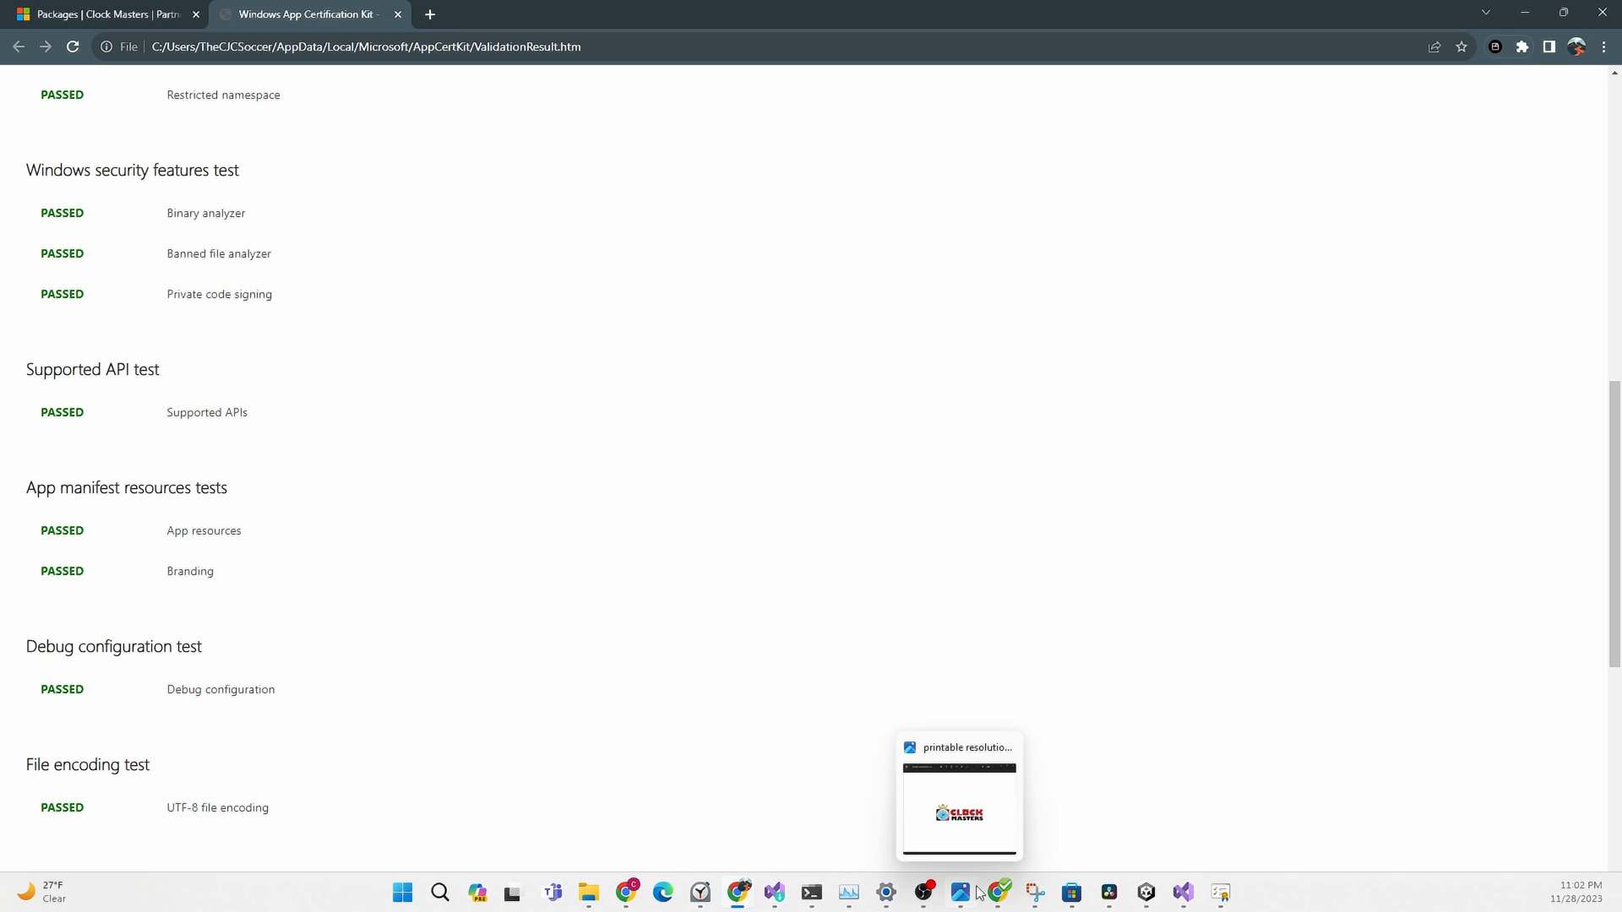
mouse_move(1031, 904)
click(1184, 892)
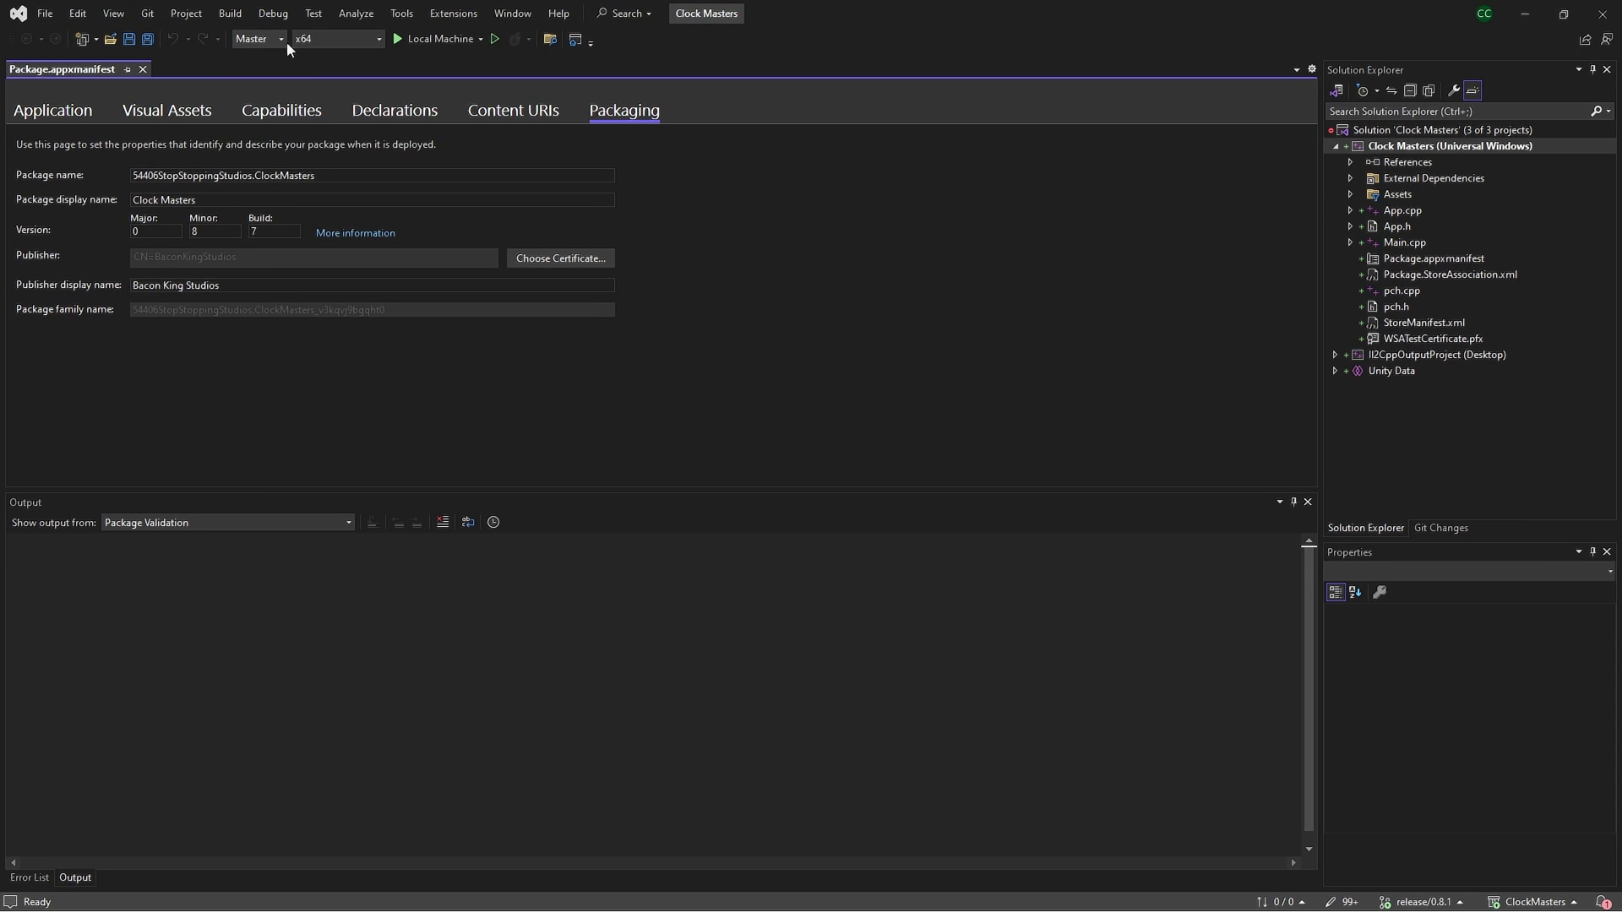
click(1396, 150)
right_click(1397, 150)
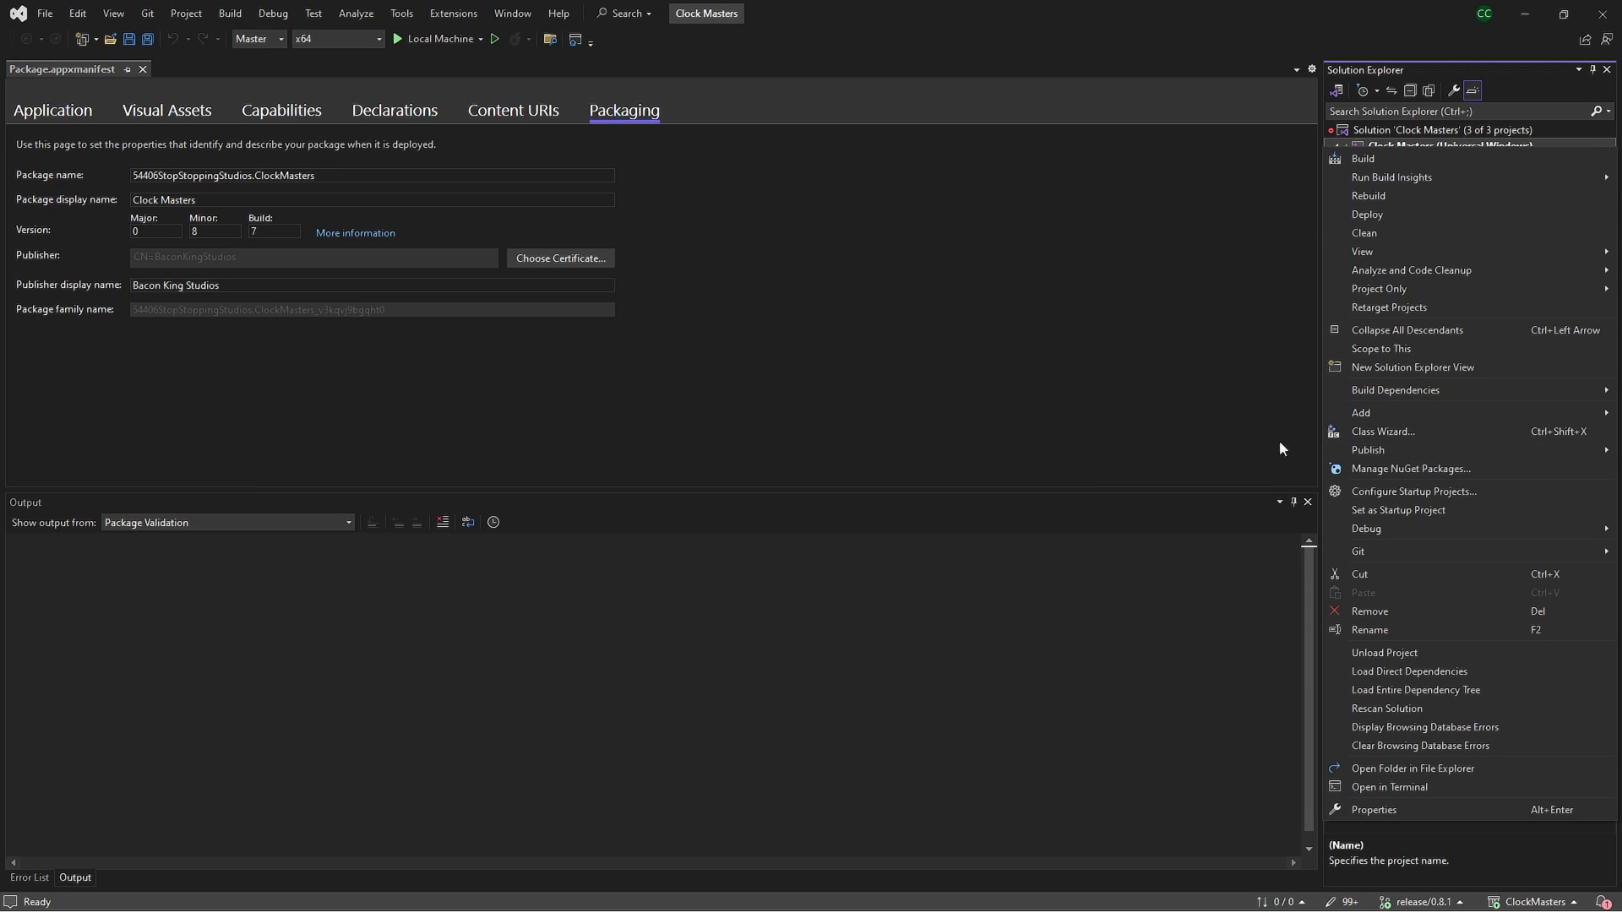
mouse_move(1390, 449)
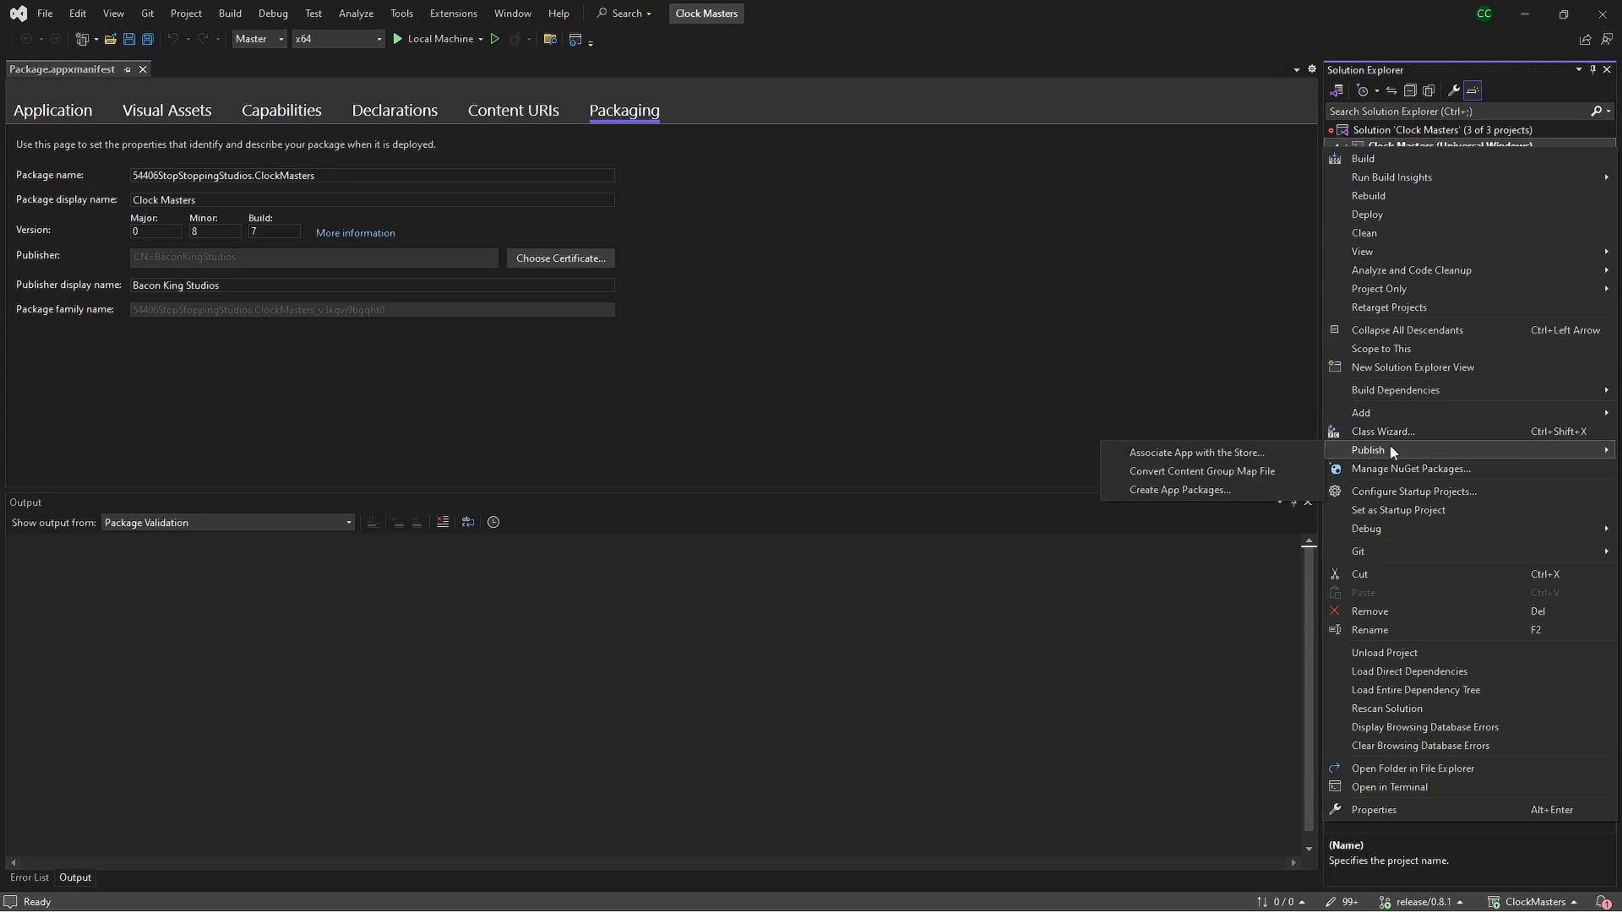
click(1250, 488)
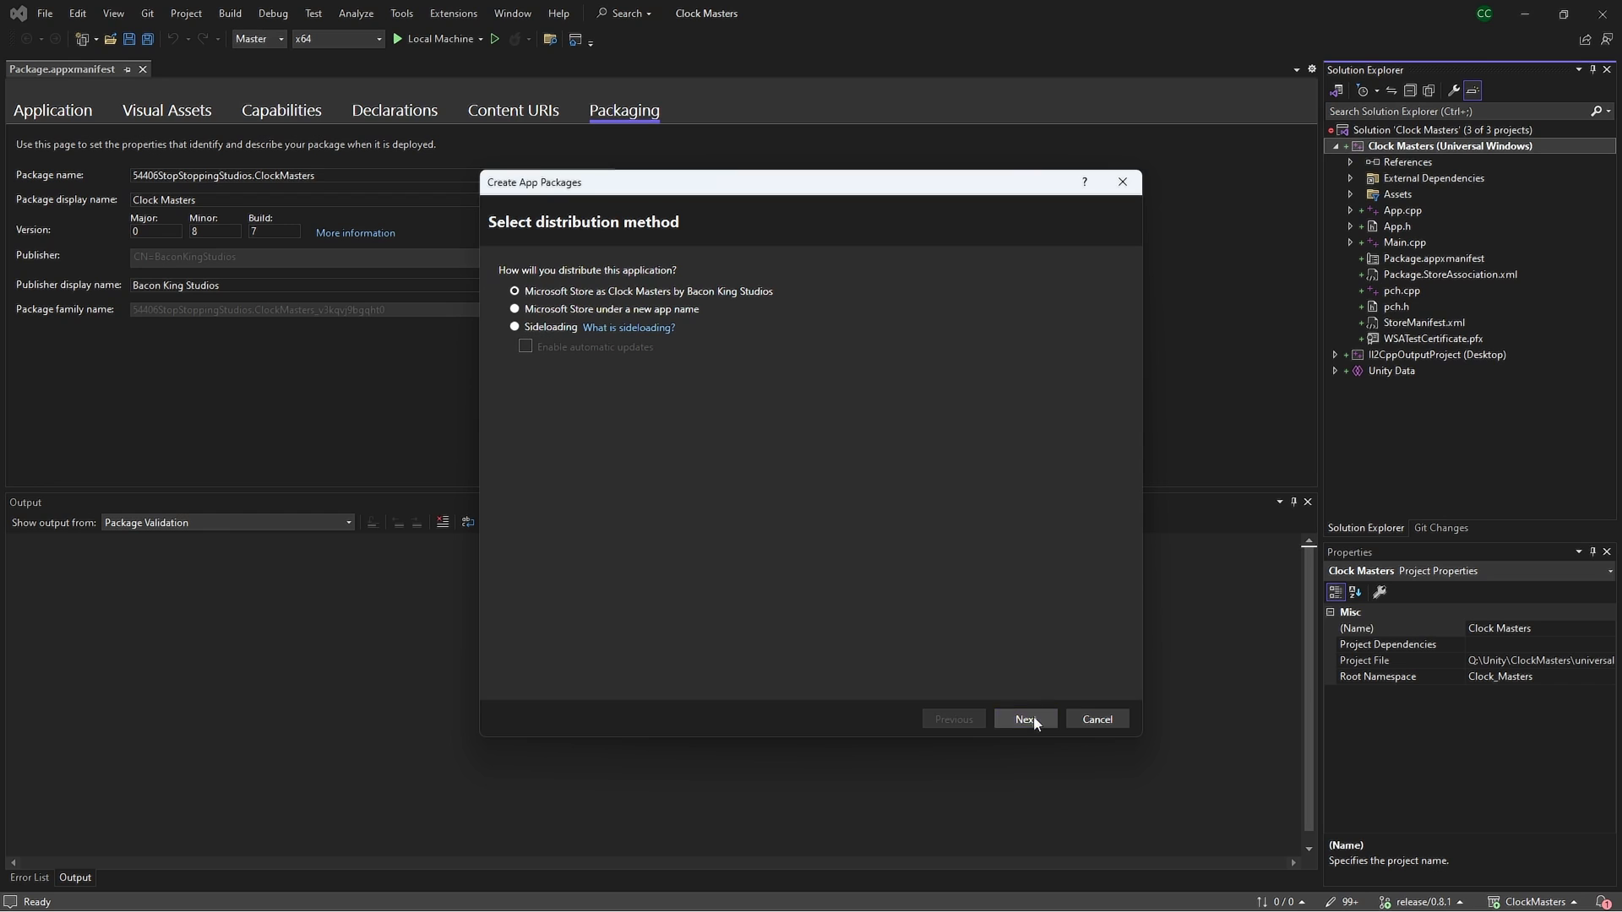
click(1033, 719)
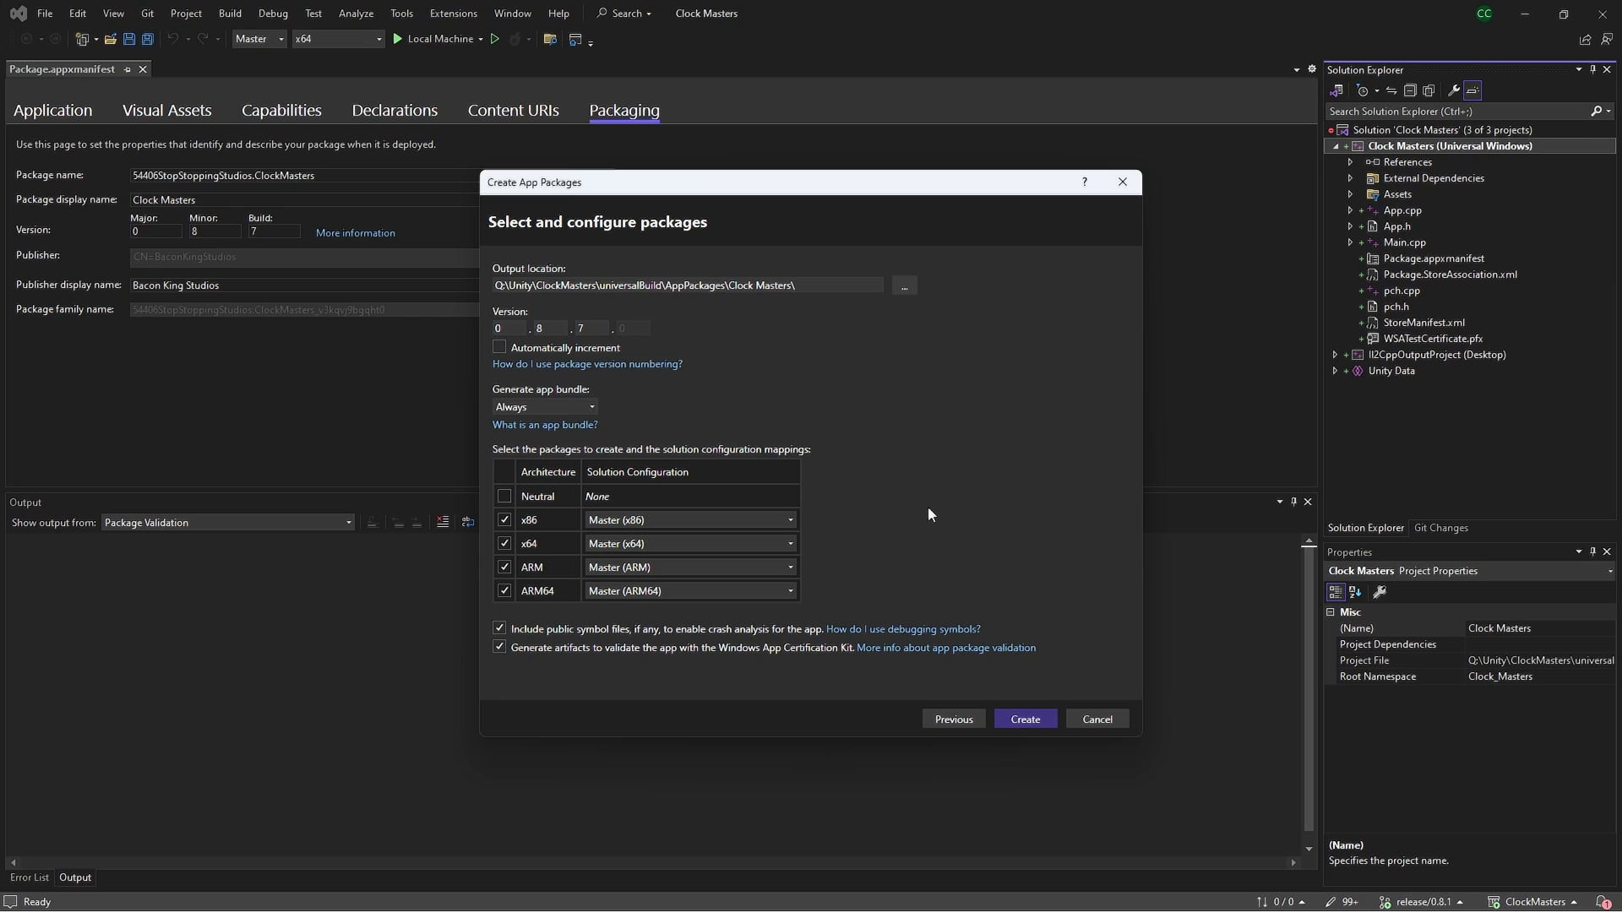
click(1108, 720)
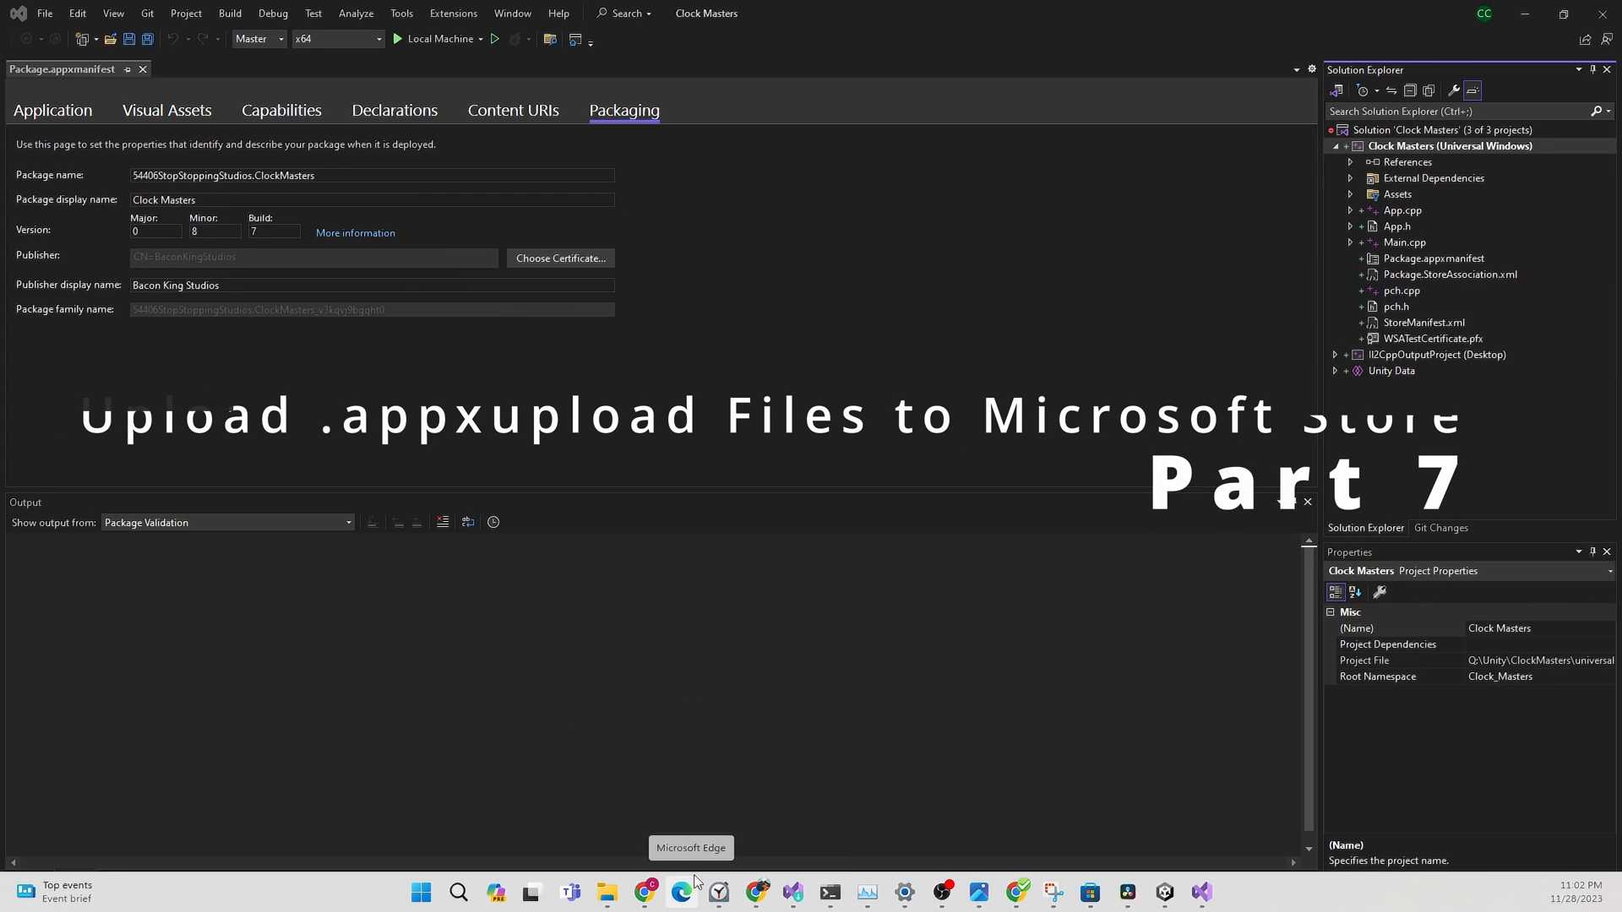
Bring up Chrome's Partner Center Packages tab and scroll through the 0.8.7.0 and 0.8.6.0 packages
mouse_move(758, 896)
click(809, 820)
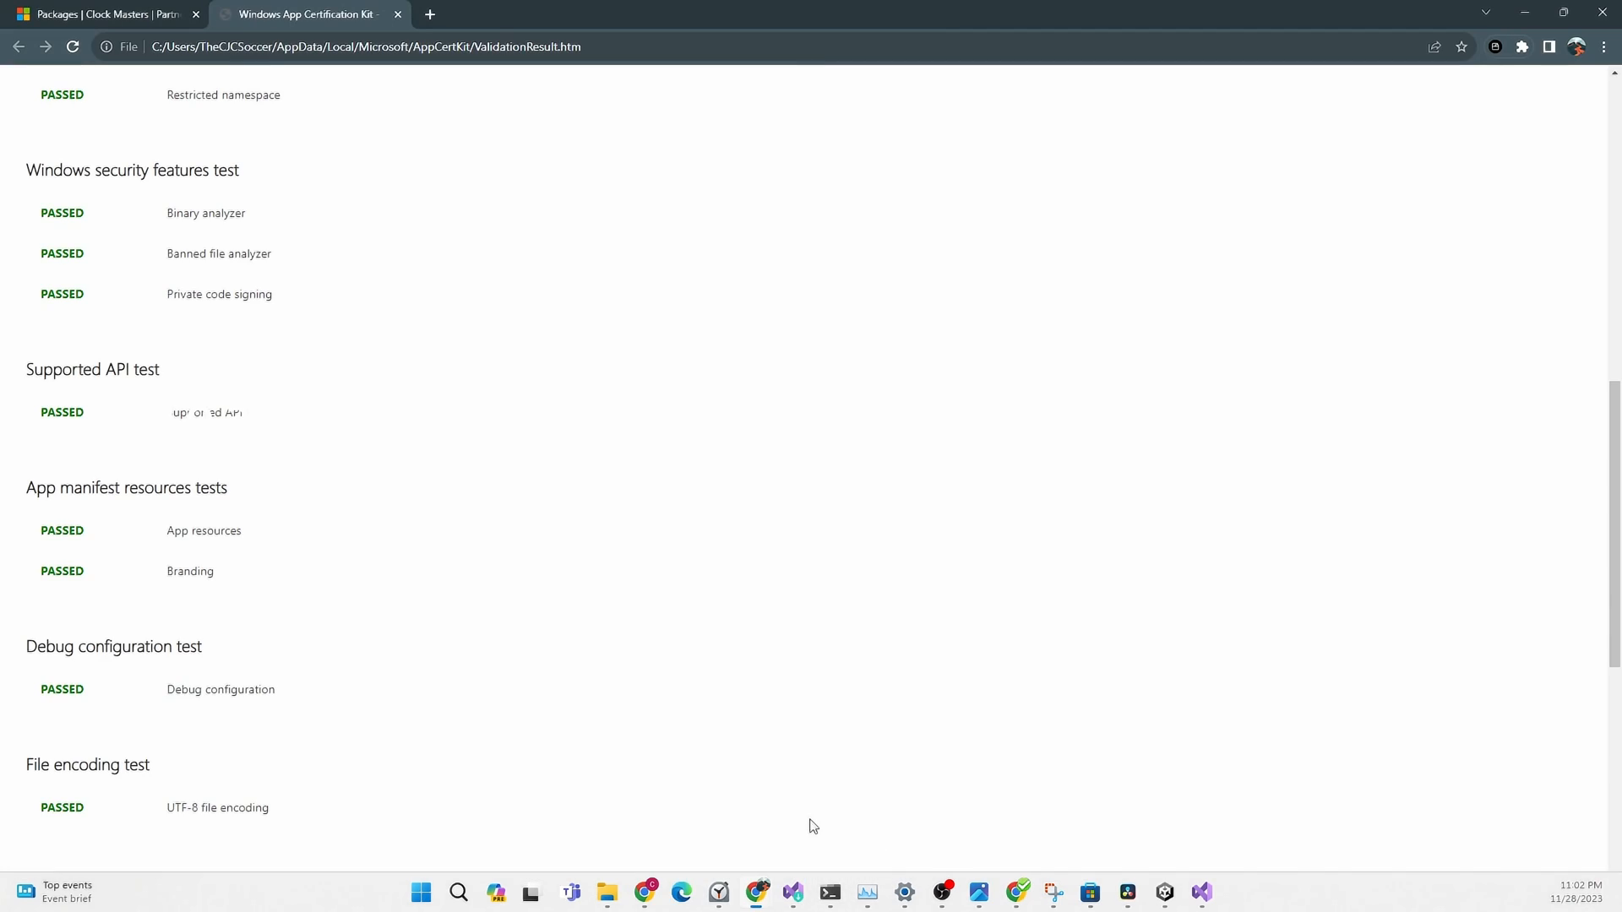
click(85, 13)
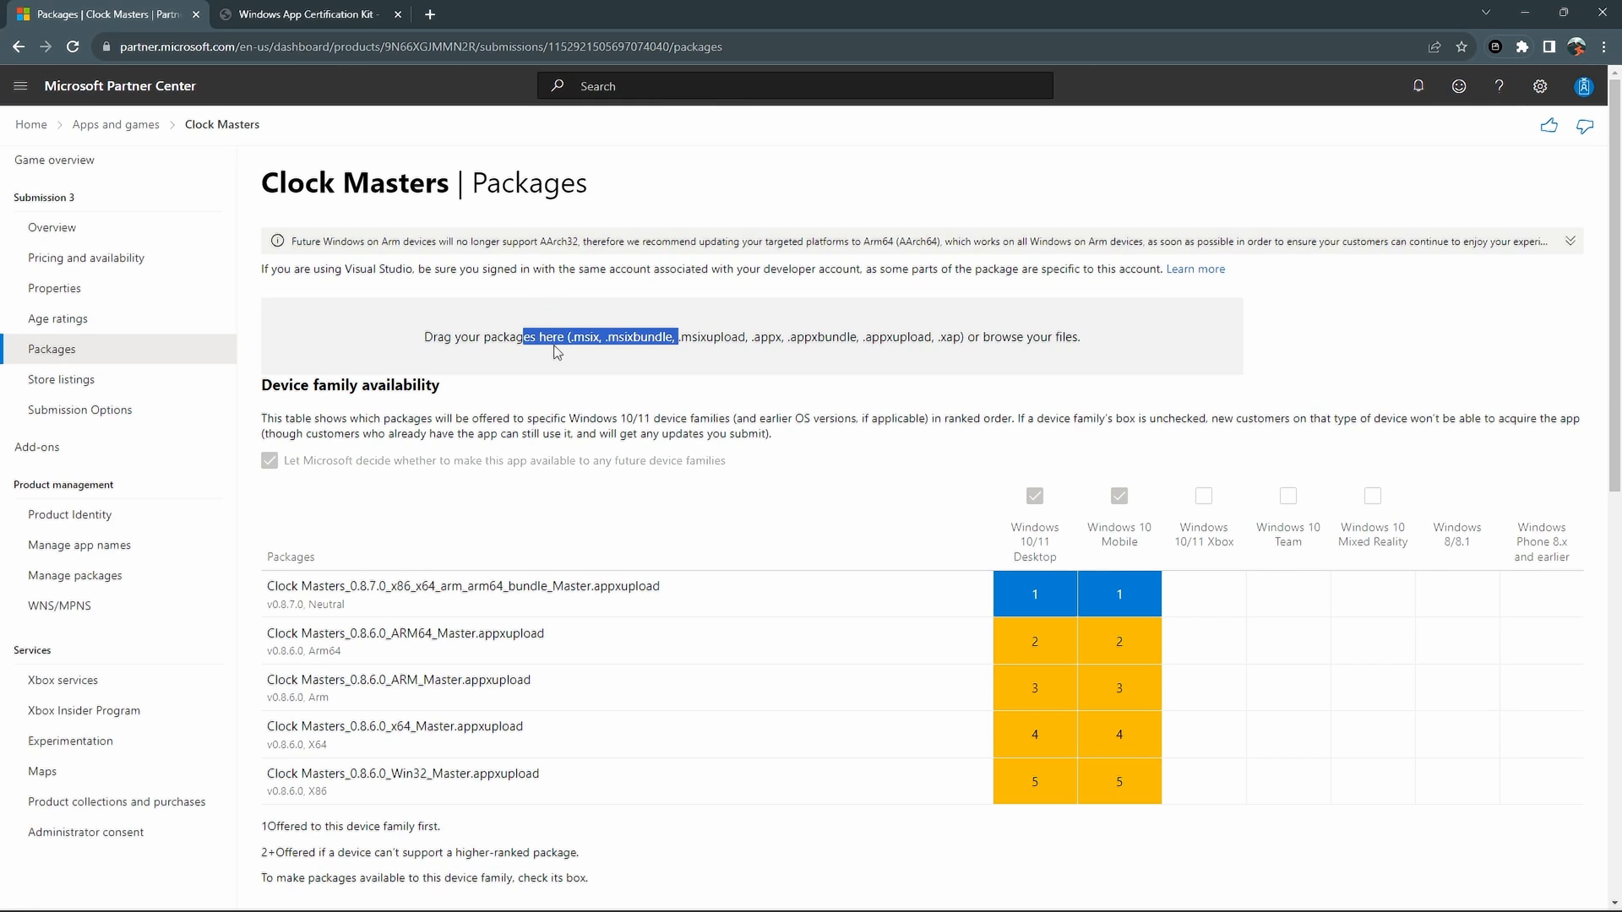
scroll(559, 353, down, 10)
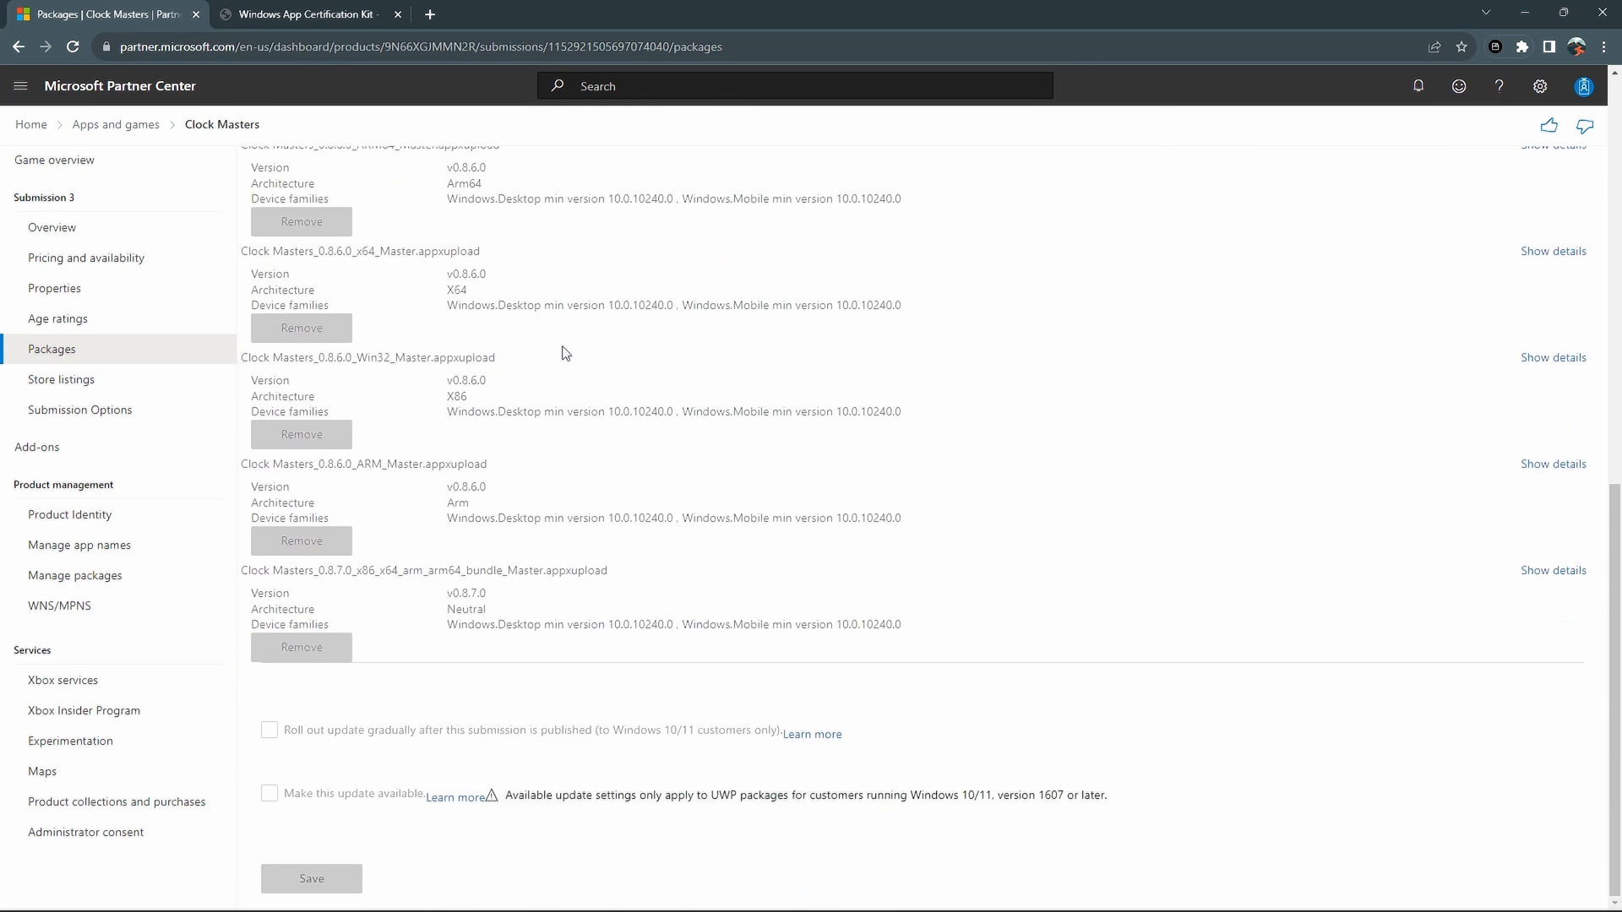
scroll(564, 355, up, 4)
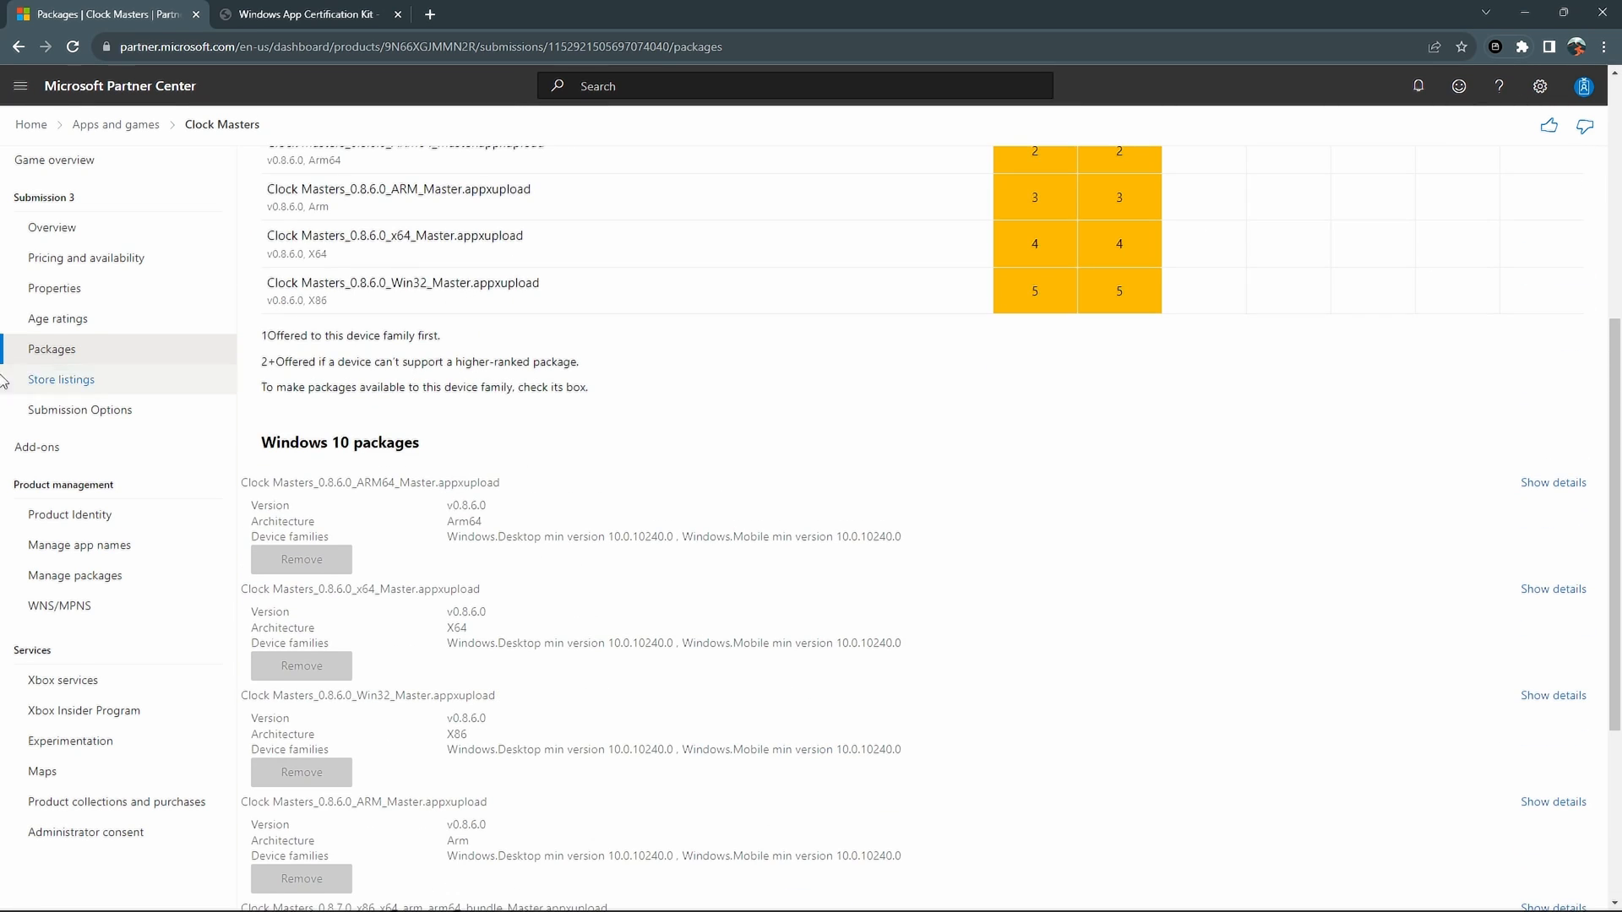